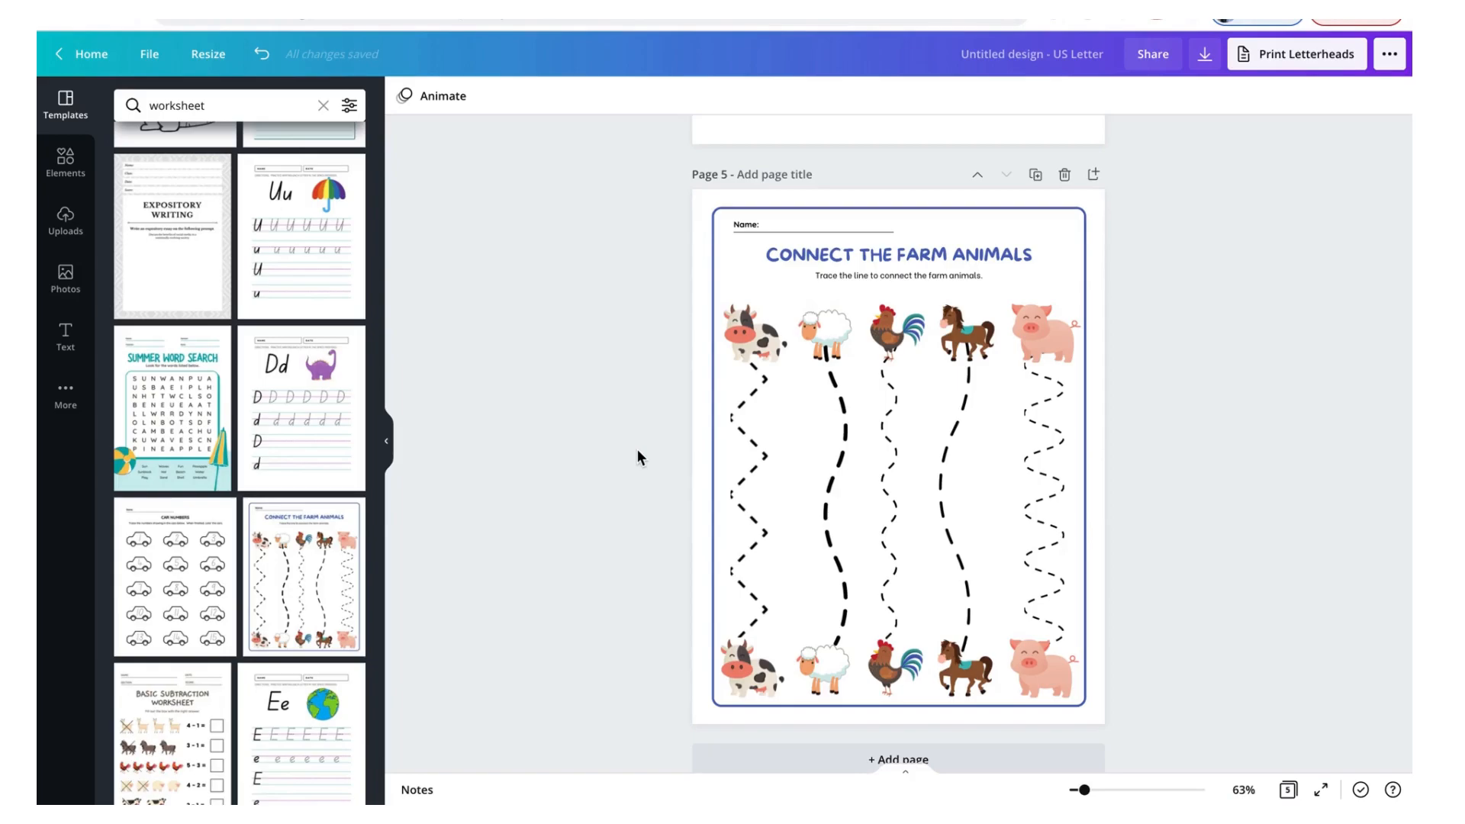
Download all five pages of the worksheet design as JPG images.
scroll(638, 452, up, 20)
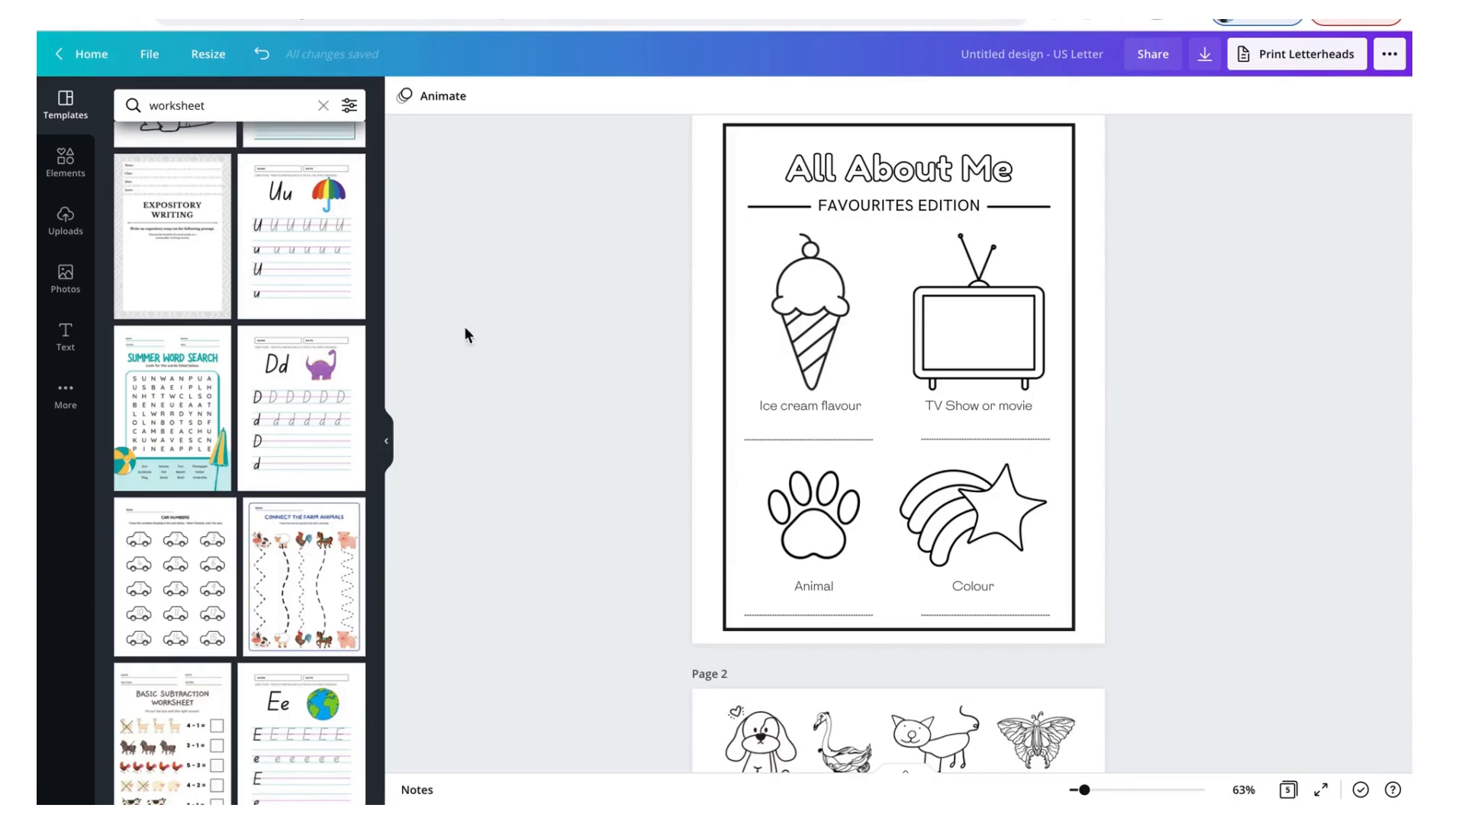
click(389, 442)
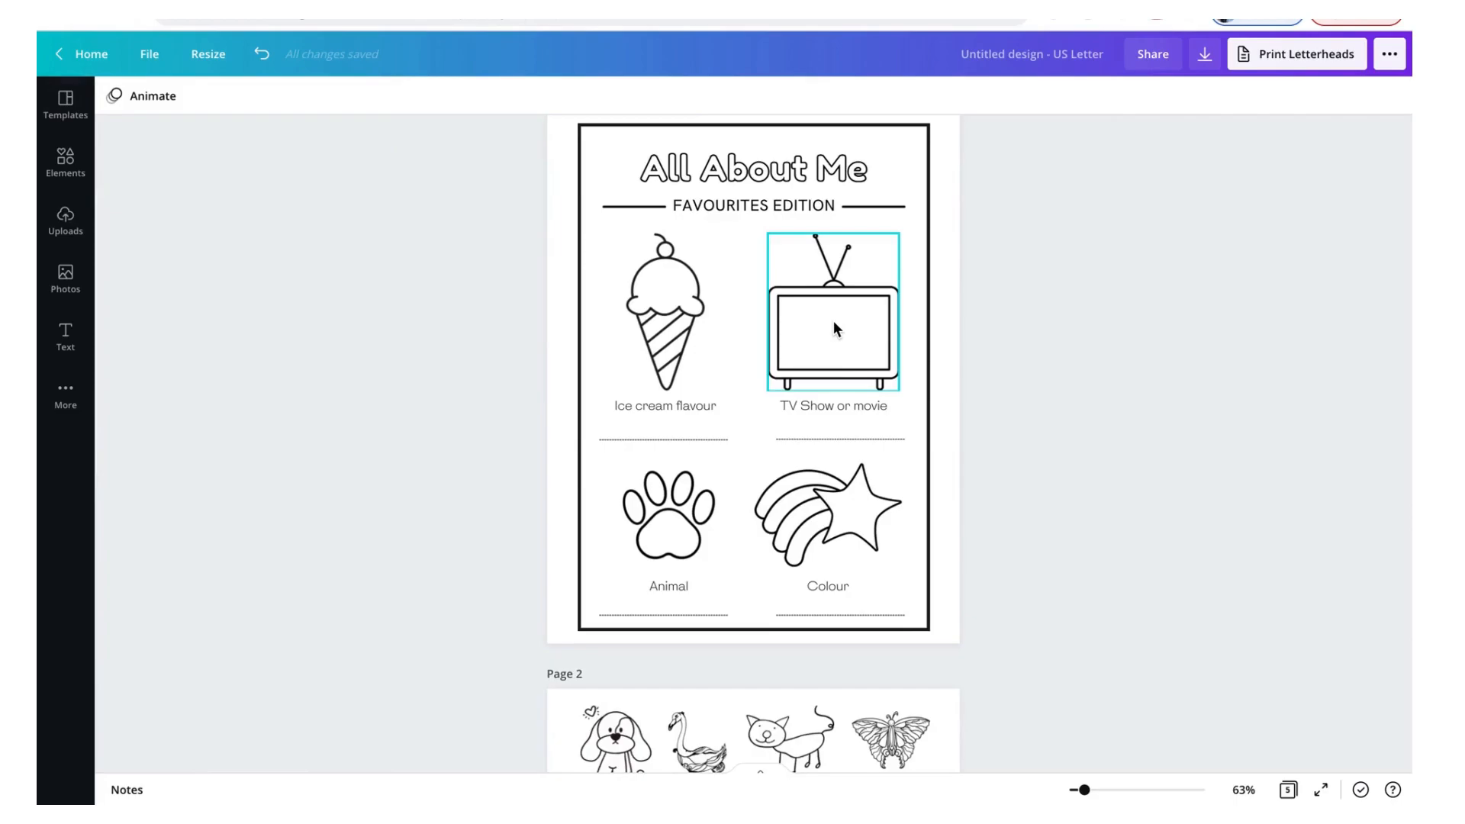
scroll(807, 421, down, 7)
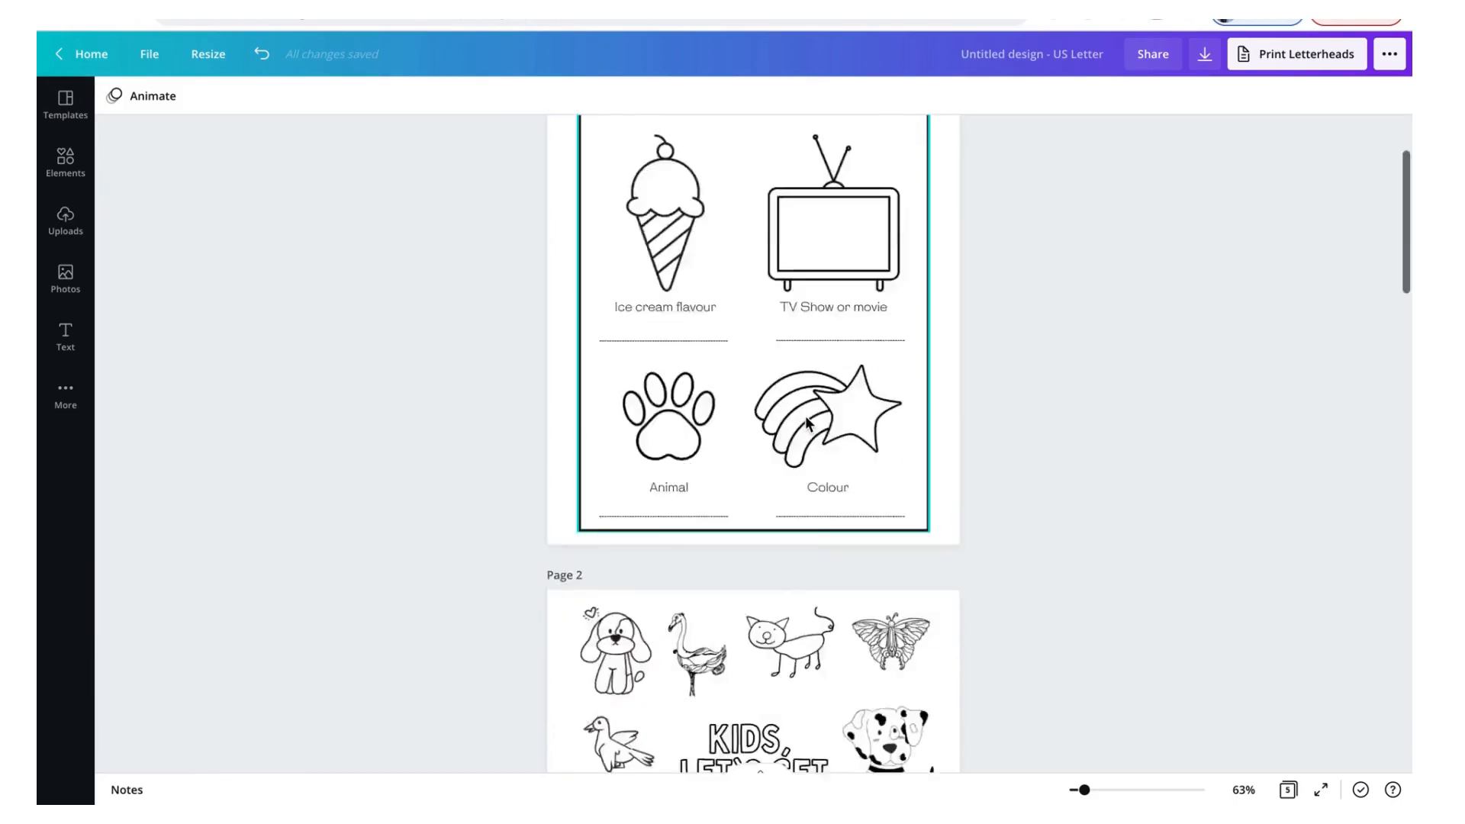
scroll(804, 415, down, 10)
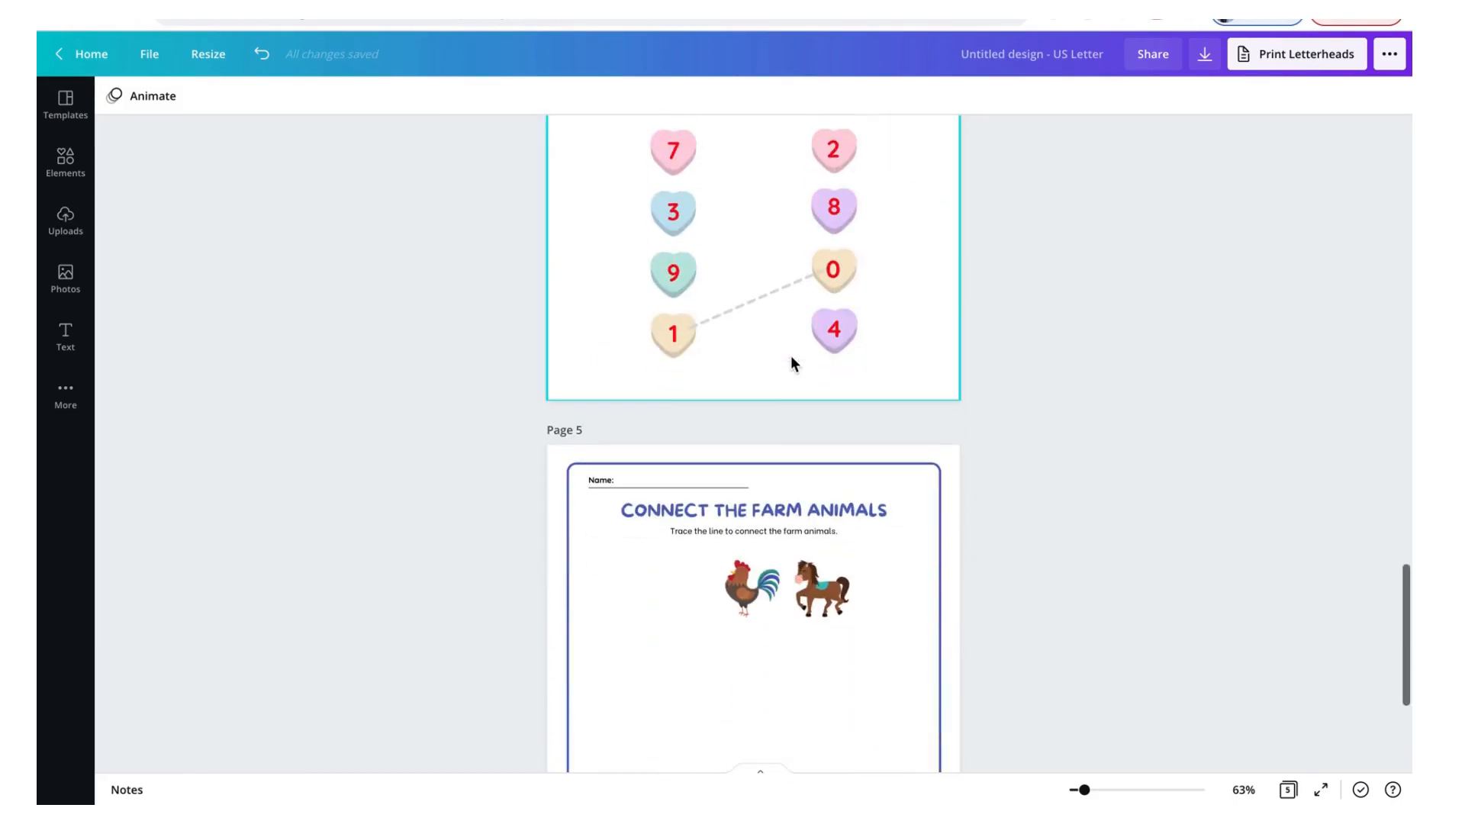
scroll(791, 319, up, 20)
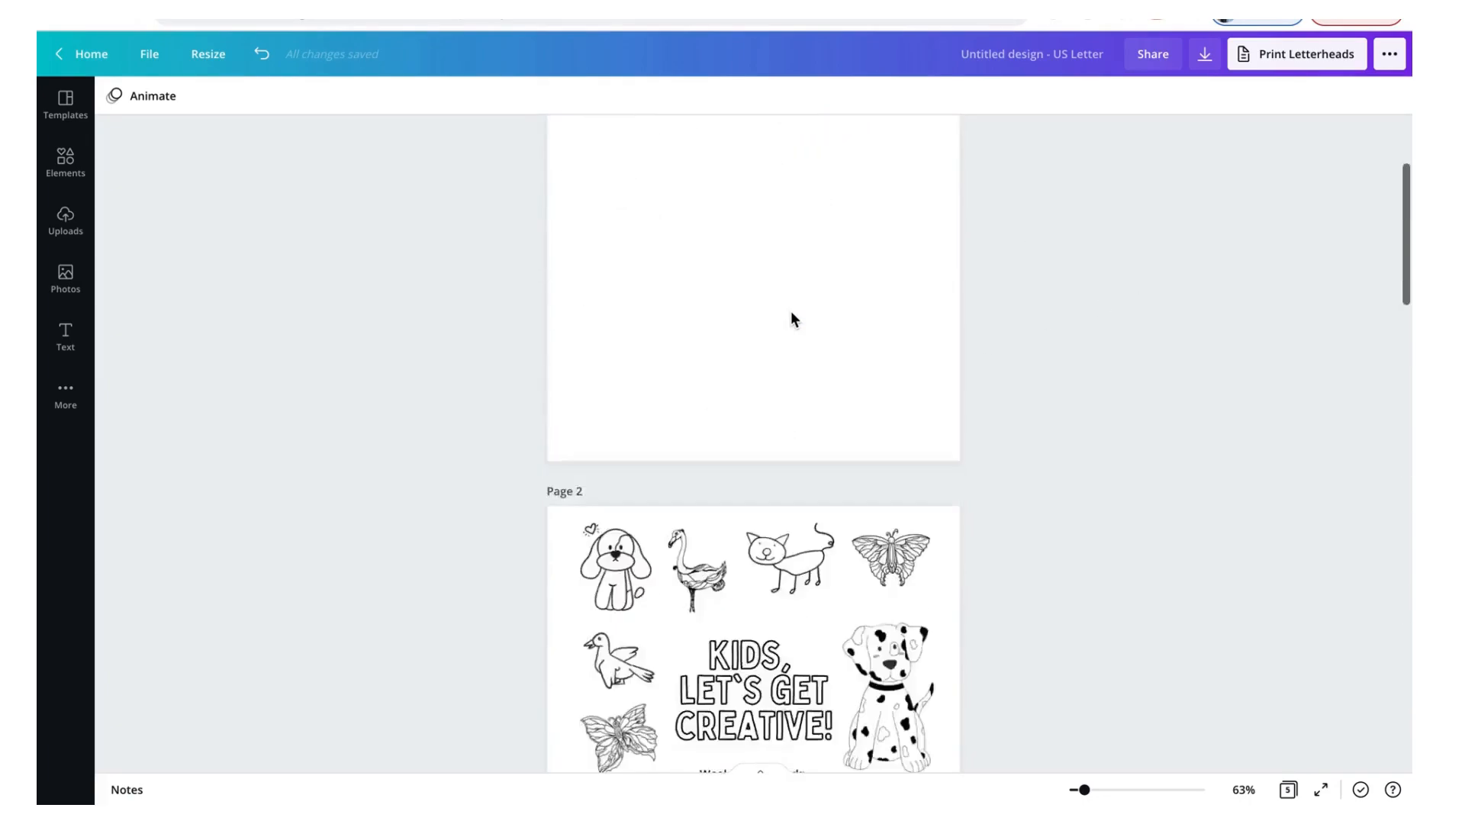
click(1208, 56)
click(1188, 171)
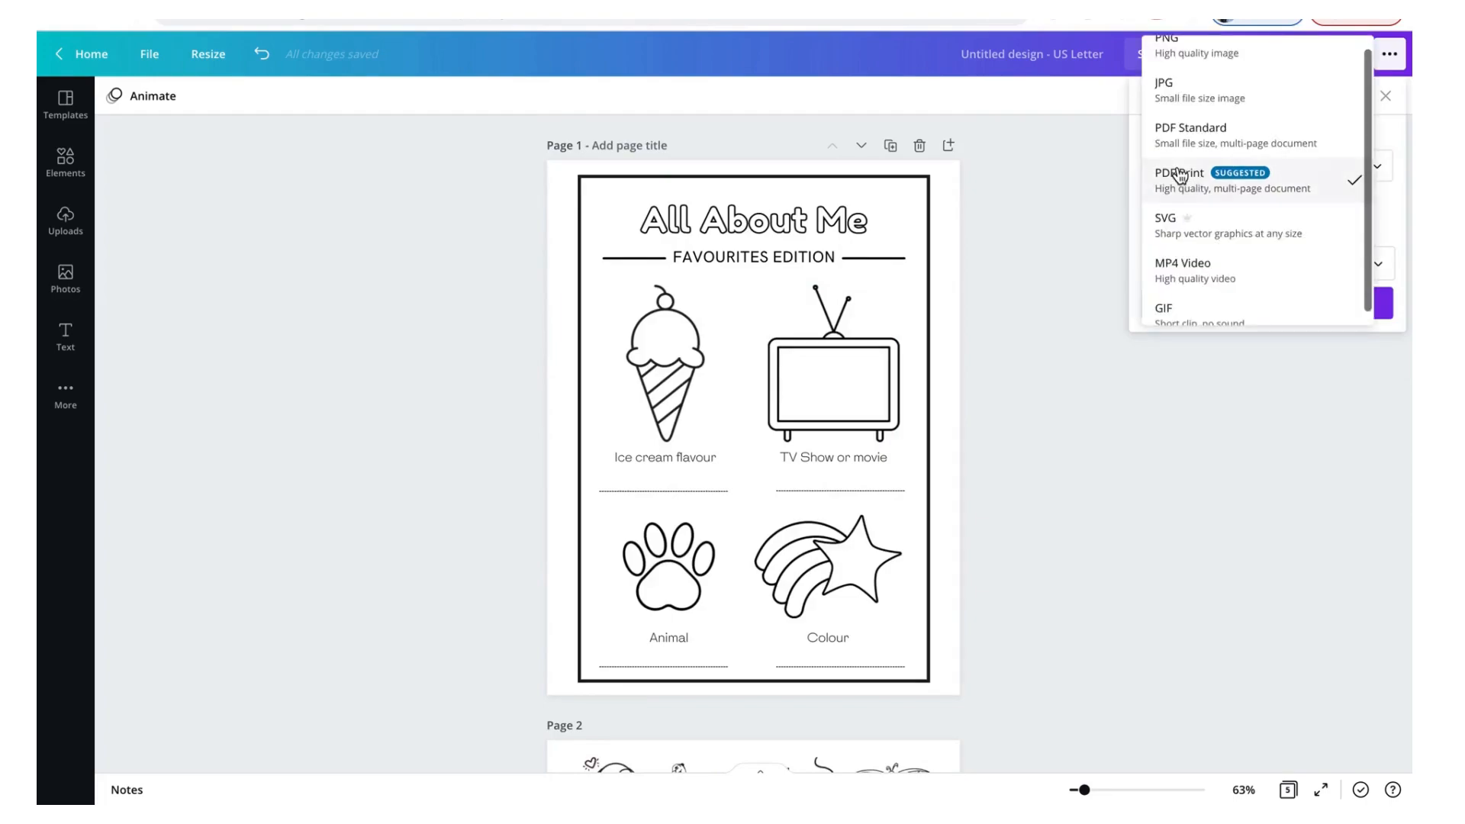
click(1194, 90)
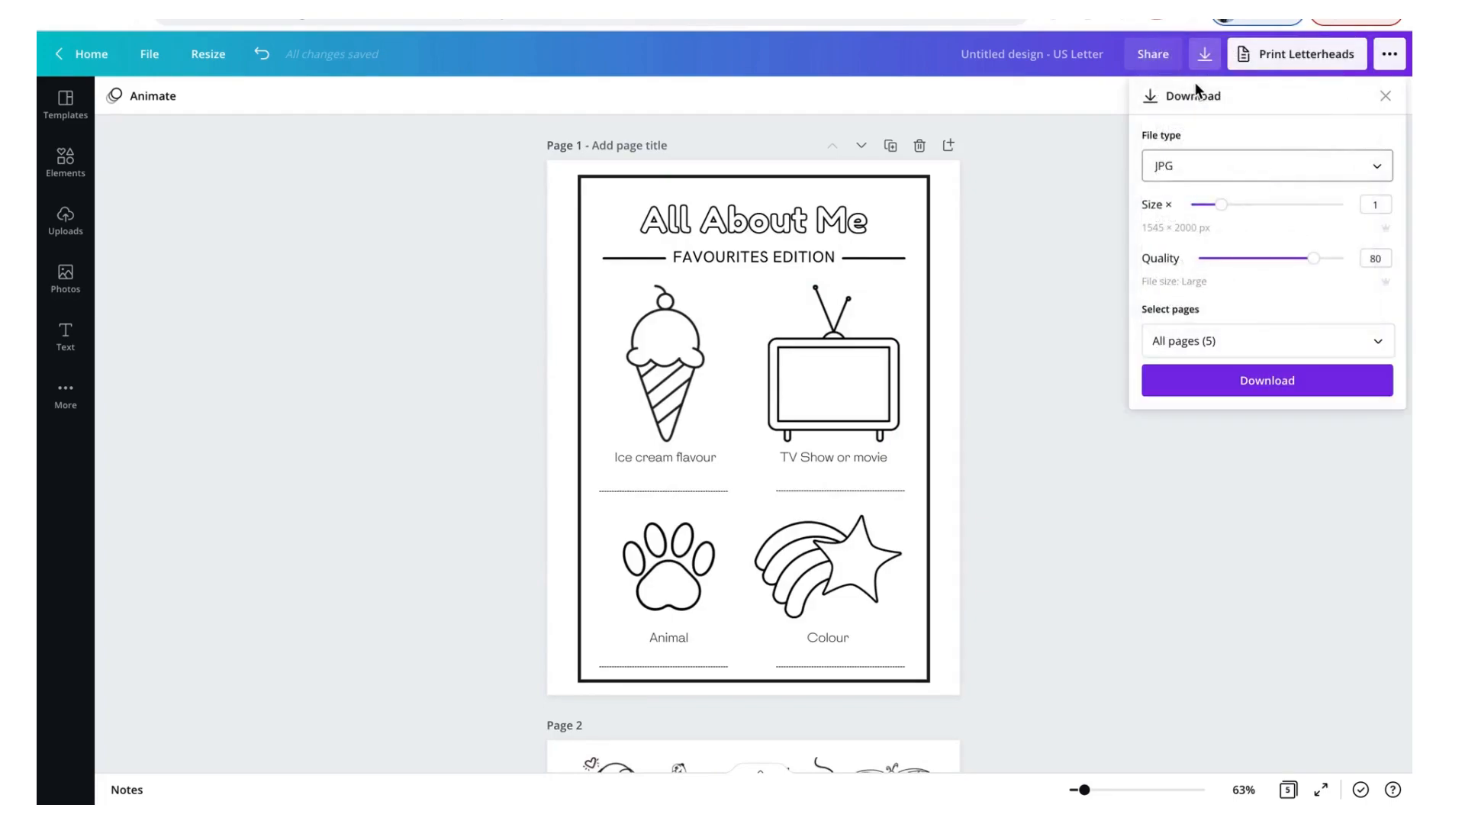
click(1349, 398)
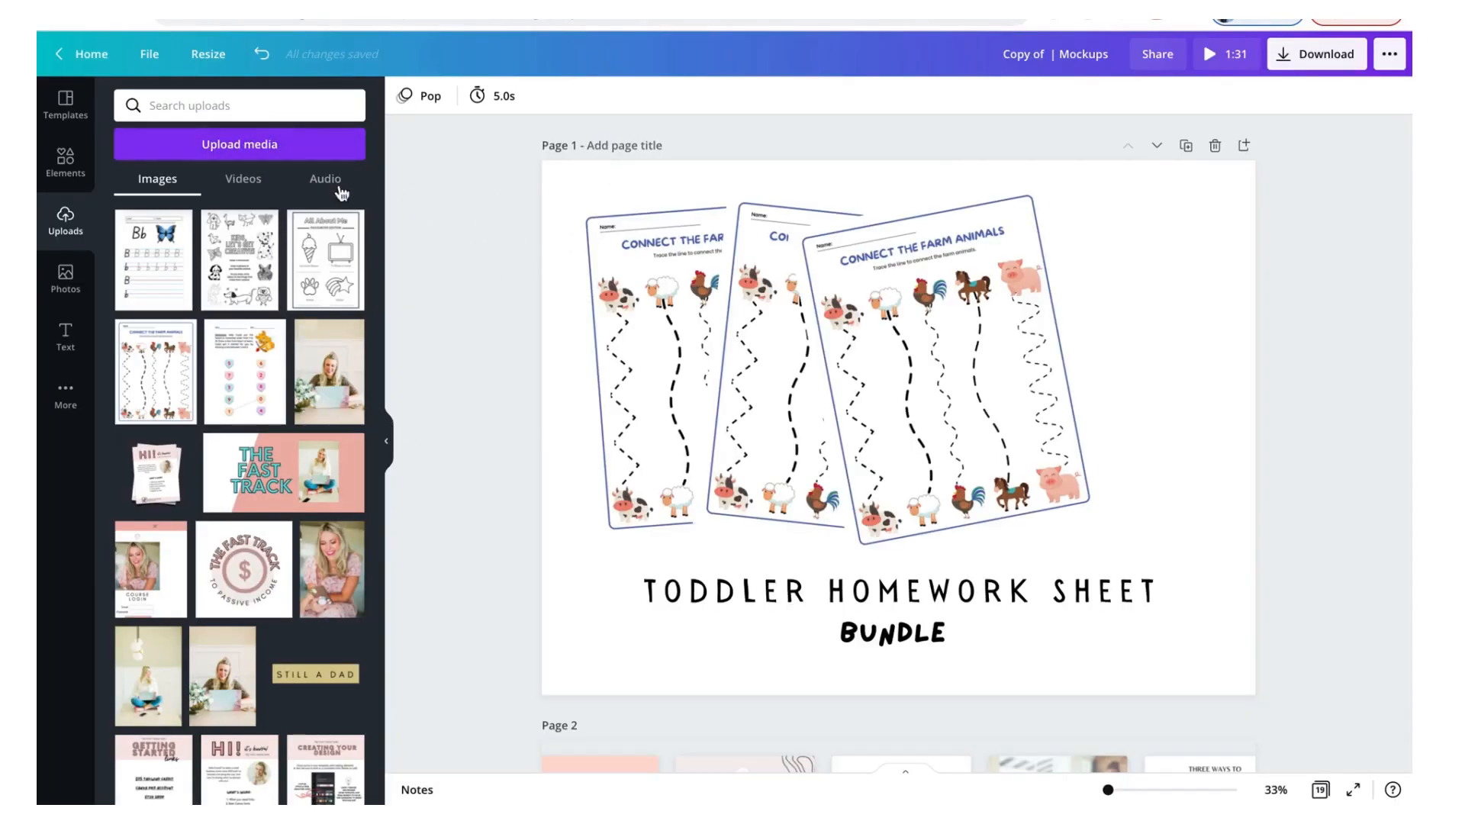
Duplicate the front farm animals worksheet on the mockup page and fan the copy out to its right, tilted clockwise.
click(391, 443)
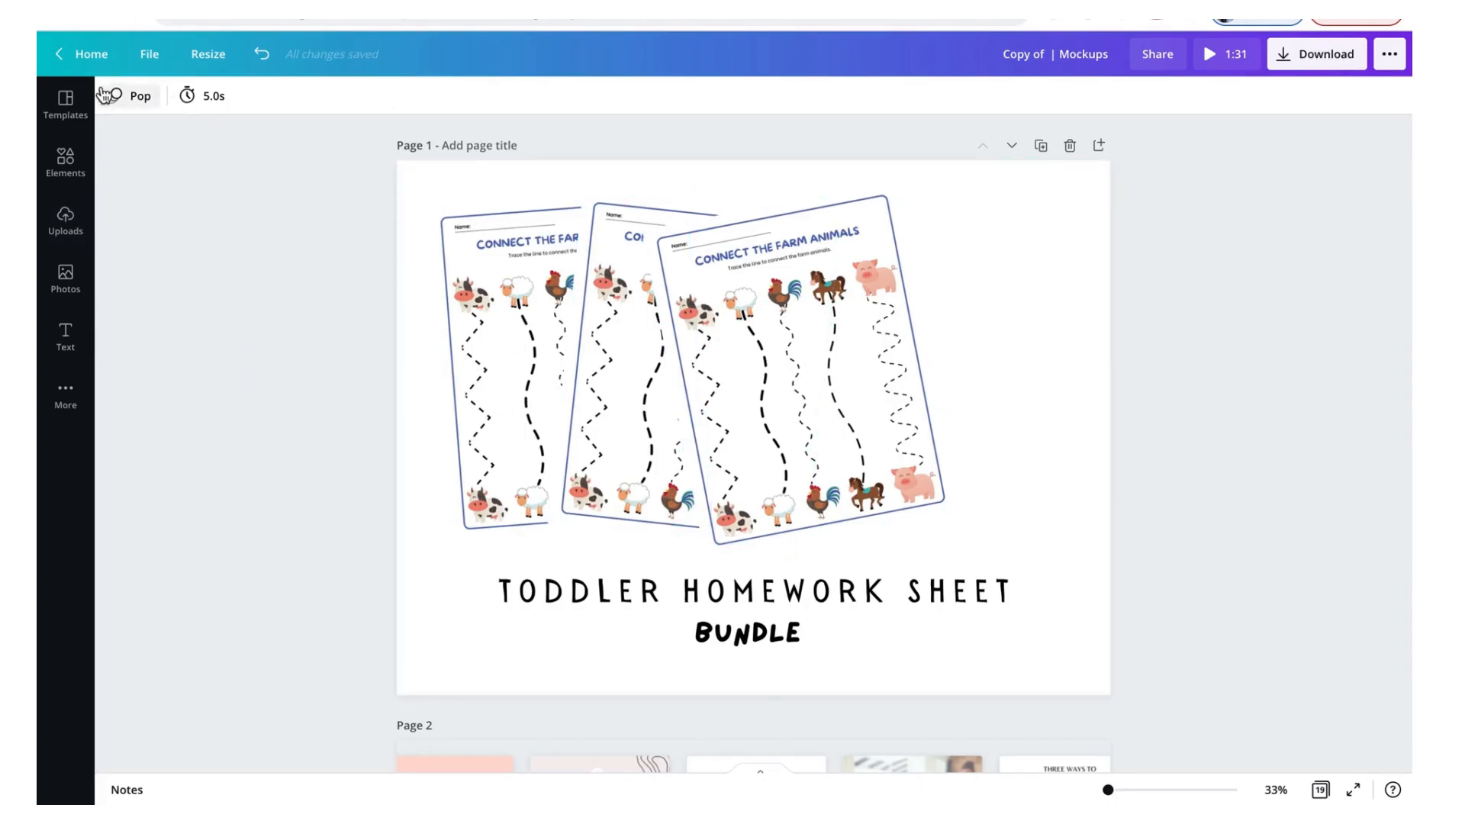
click(68, 221)
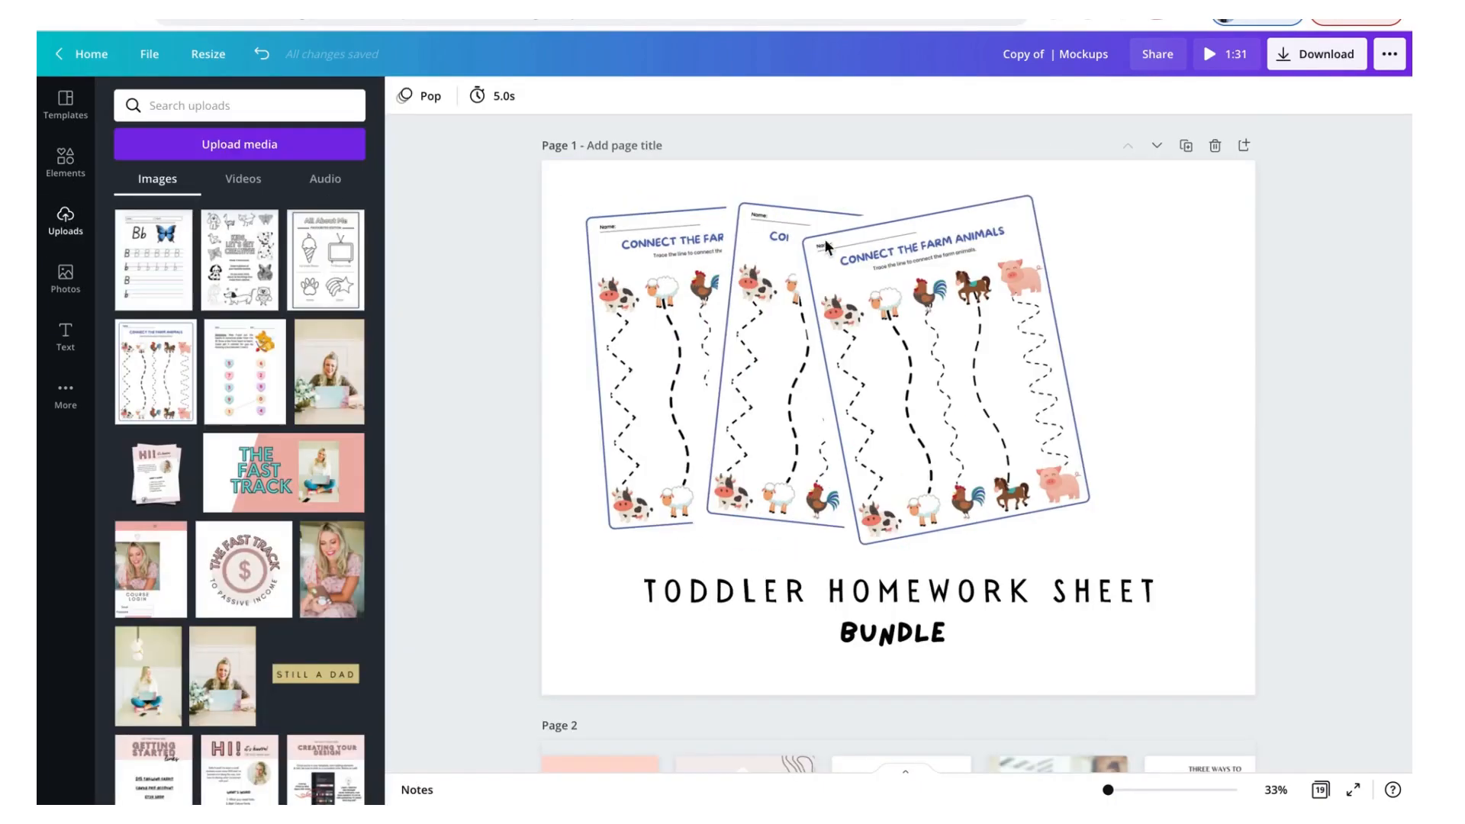
click(981, 412)
key(super+d)
drag(1001, 409, 1089, 394)
drag(1073, 555, 1017, 569)
mouse_move(1110, 316)
mouse_down()
mouse_move(1138, 337)
mouse_move(1125, 336)
mouse_up()
click(1316, 392)
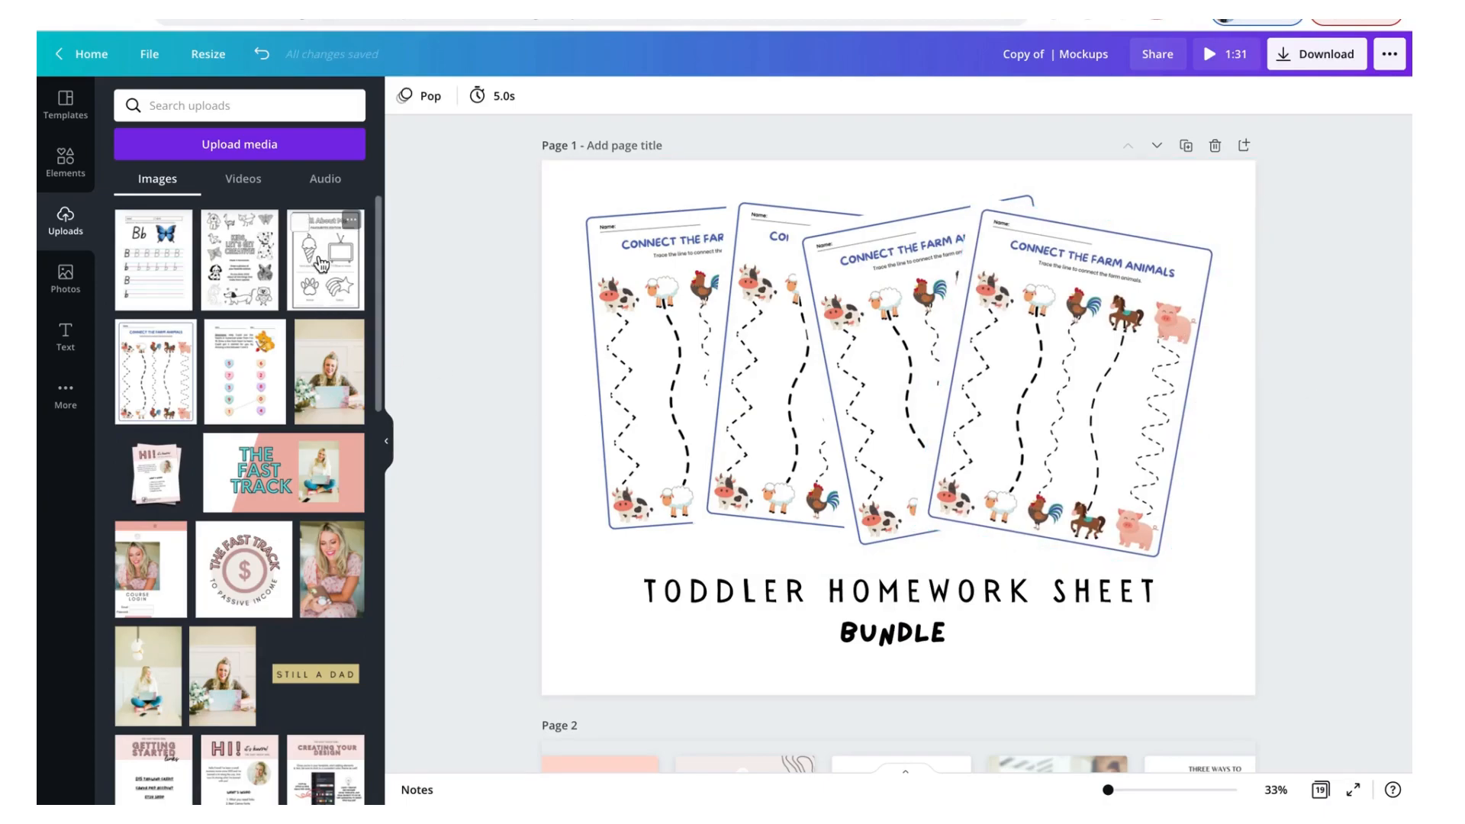
Replace the second, third and fourth mockup sheets with the uploaded All About Me, letter Bb and Cupid number worksheets.
drag(326, 268, 751, 290)
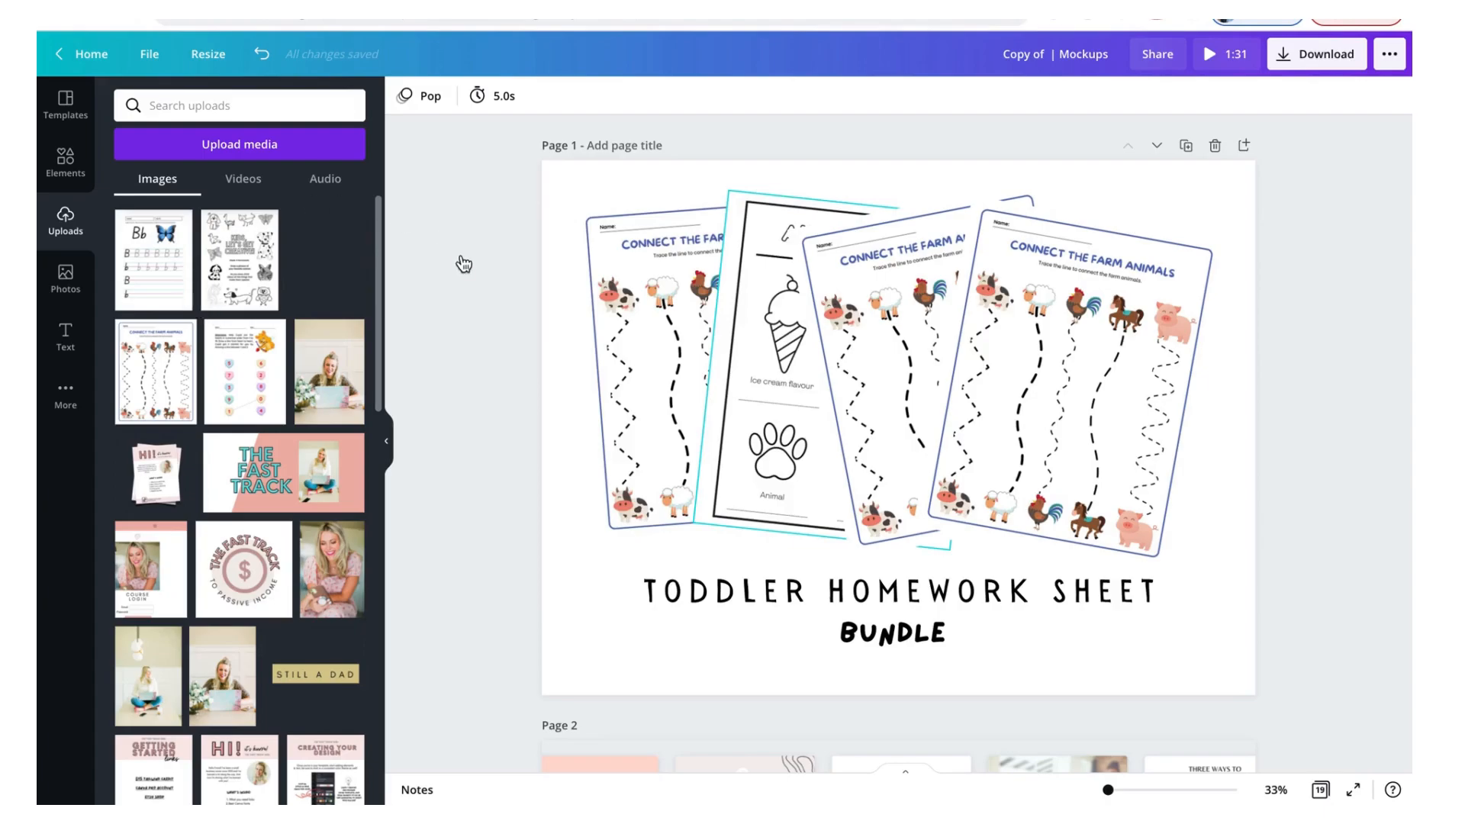
drag(153, 259, 872, 290)
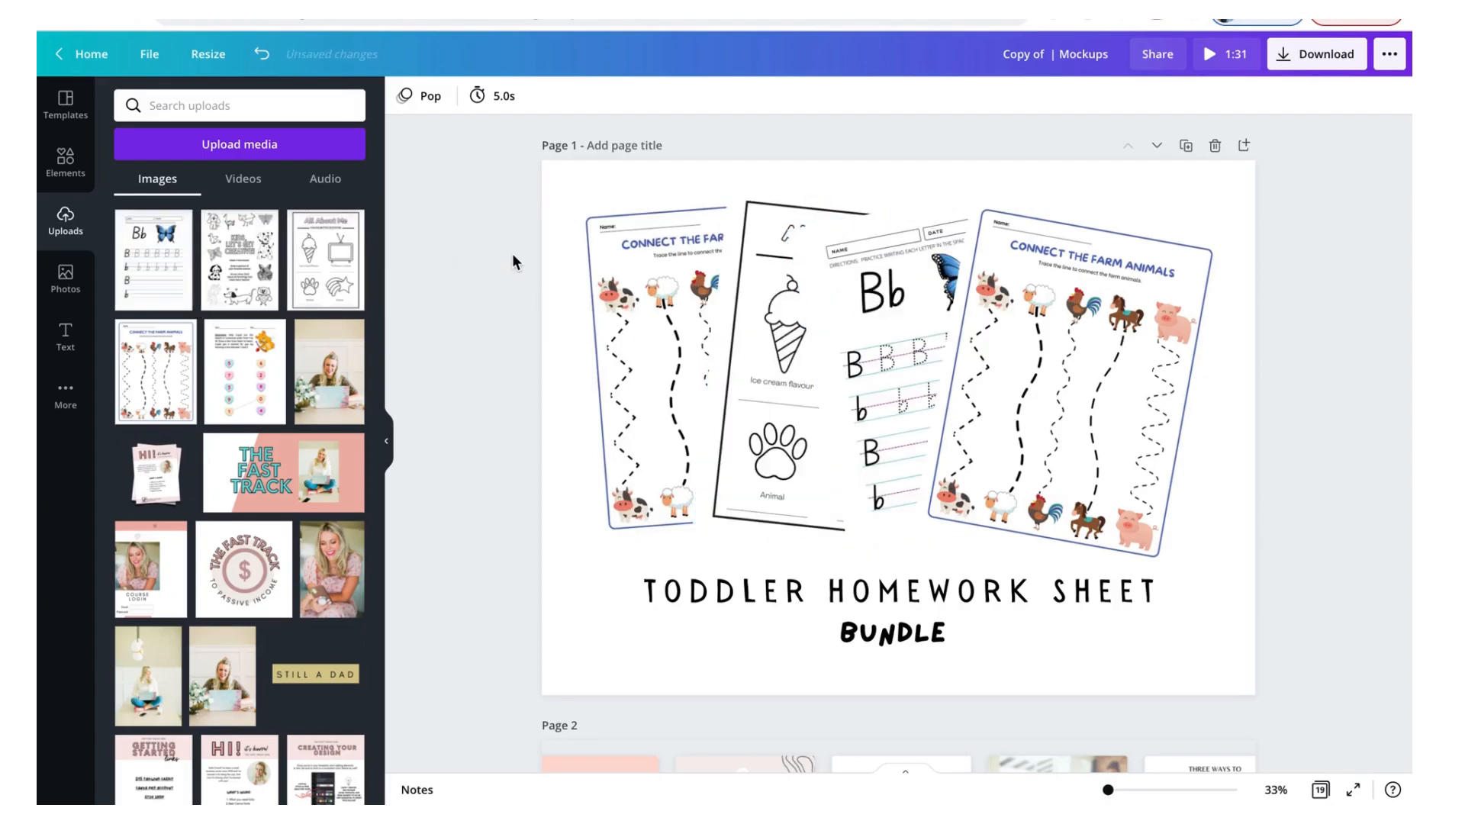
drag(1187, 158, 1128, 279)
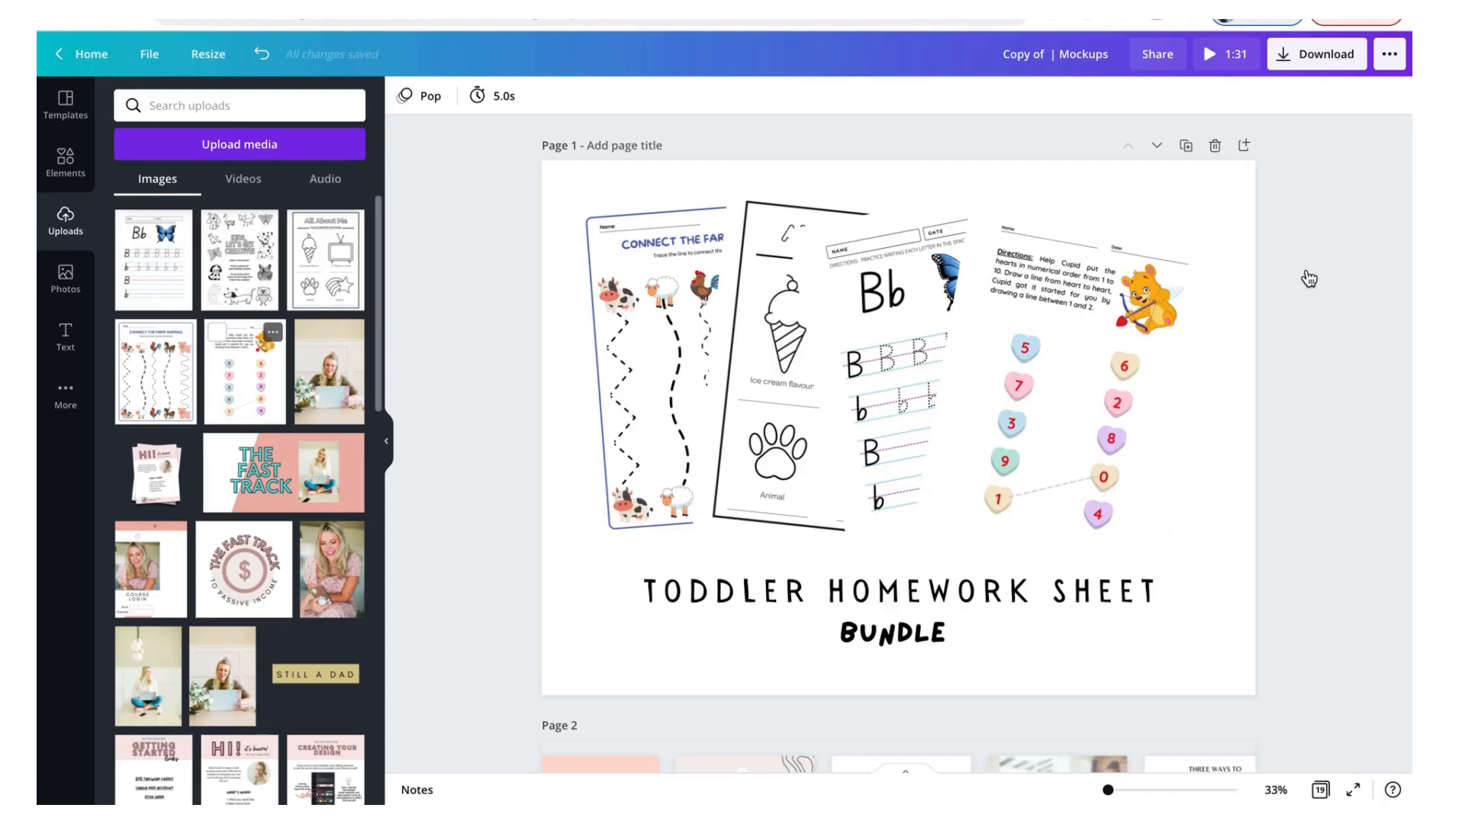
Search the photos for "wood" and set a light wood photo as the background of the mockup page.
click(556, 192)
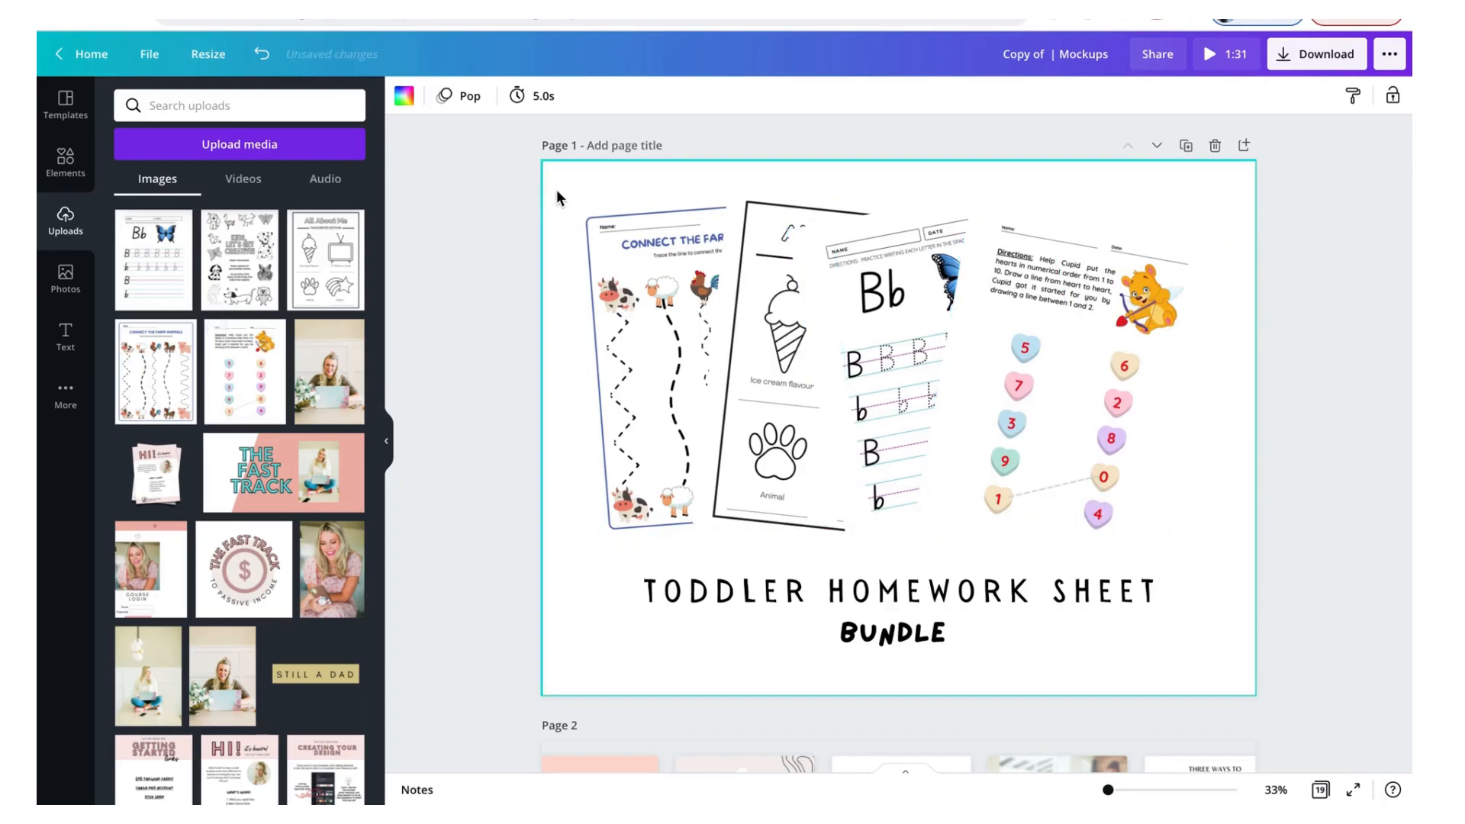
click(64, 276)
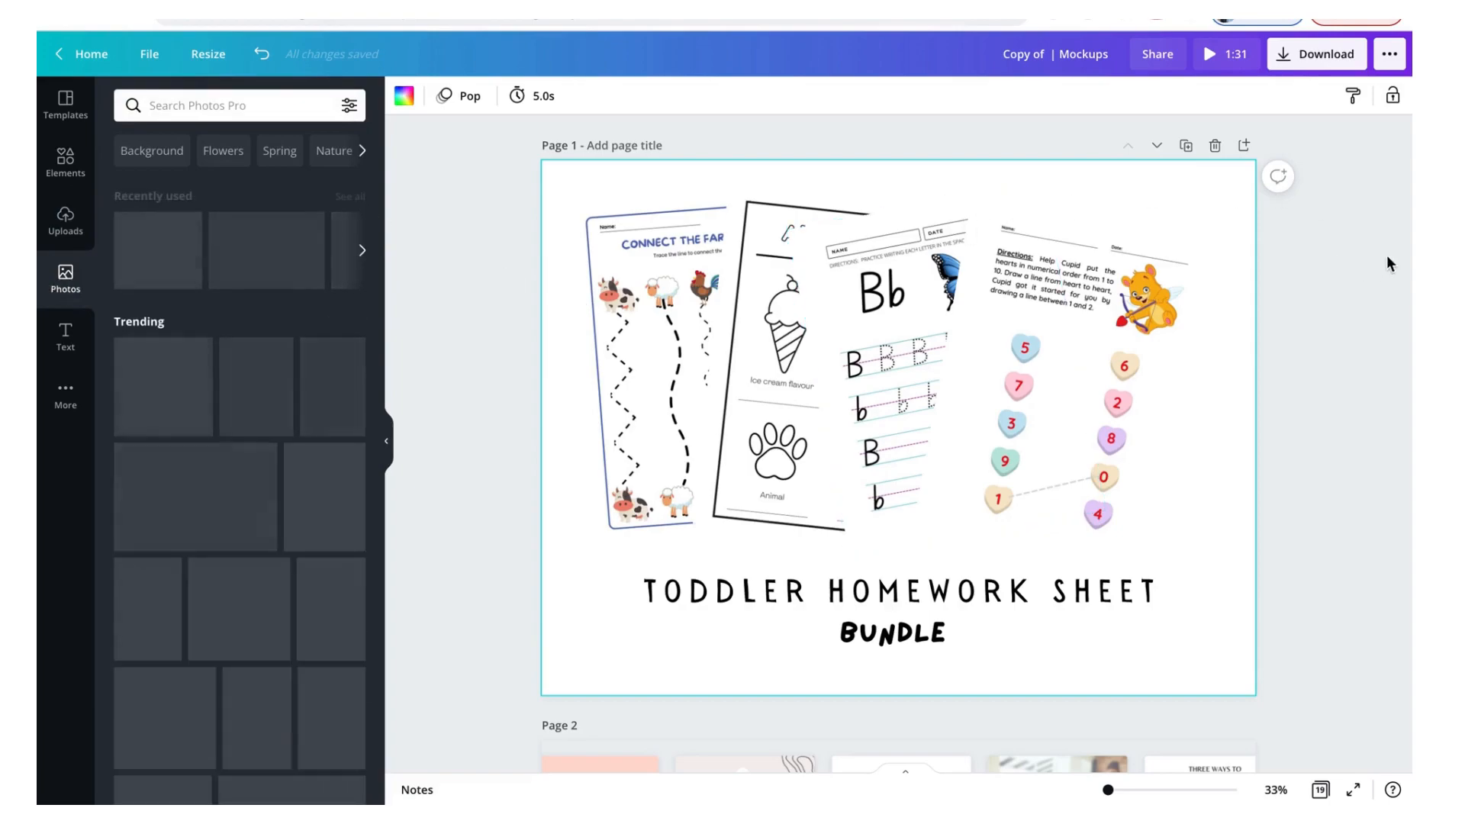
click(246, 103)
text(wood)
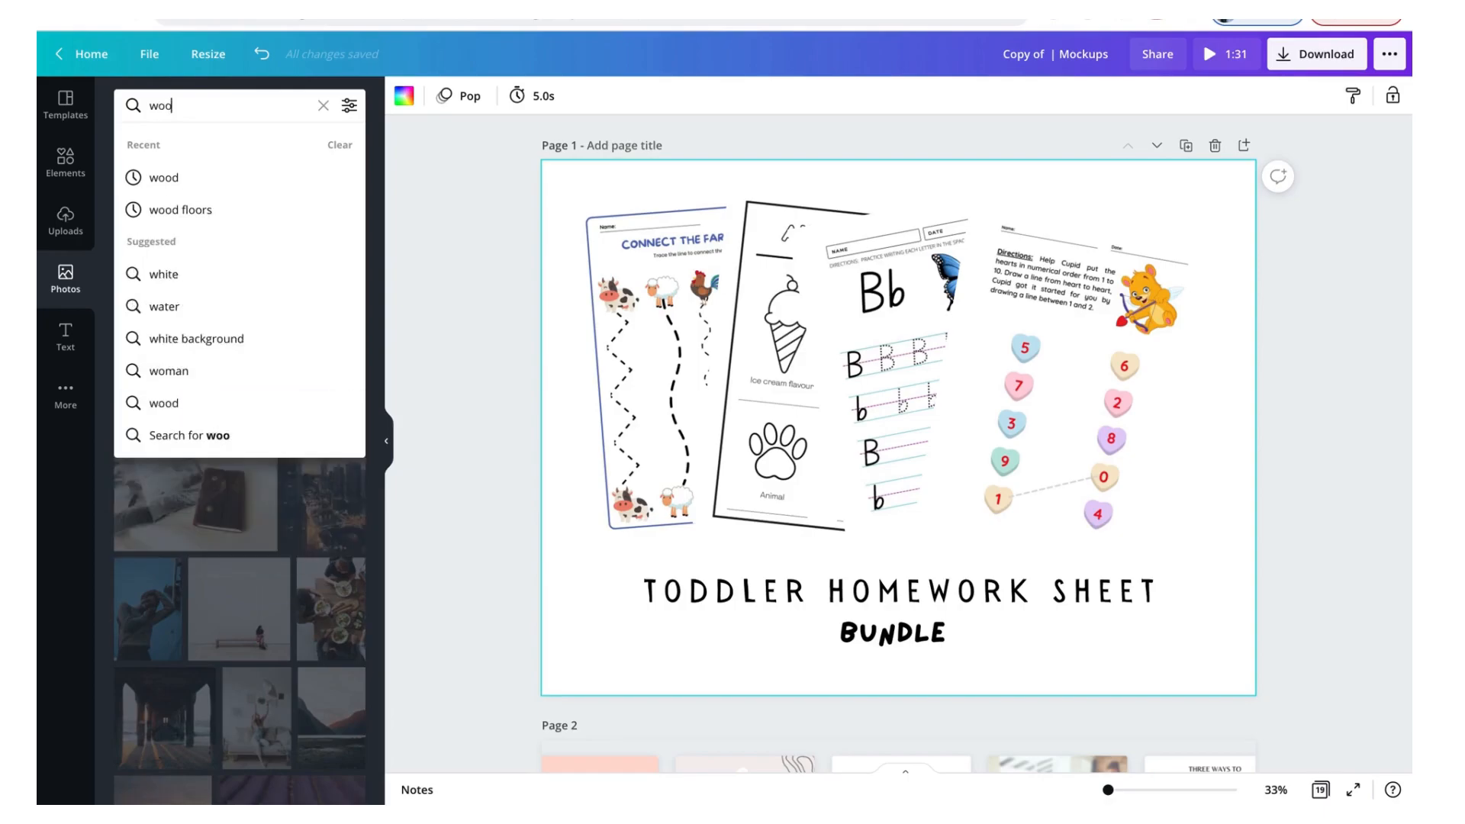
key(Return)
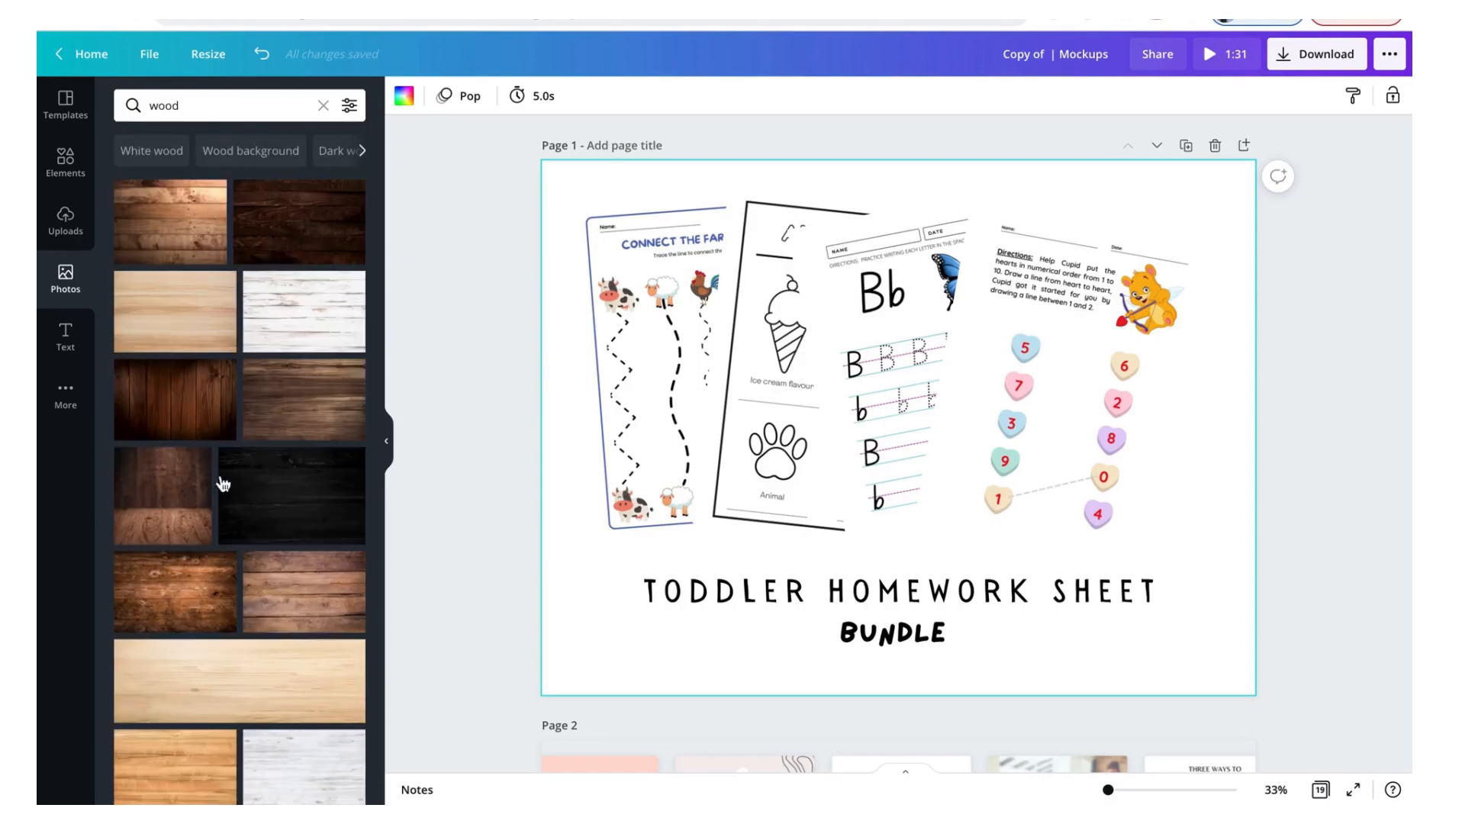
scroll(285, 589, down, 4)
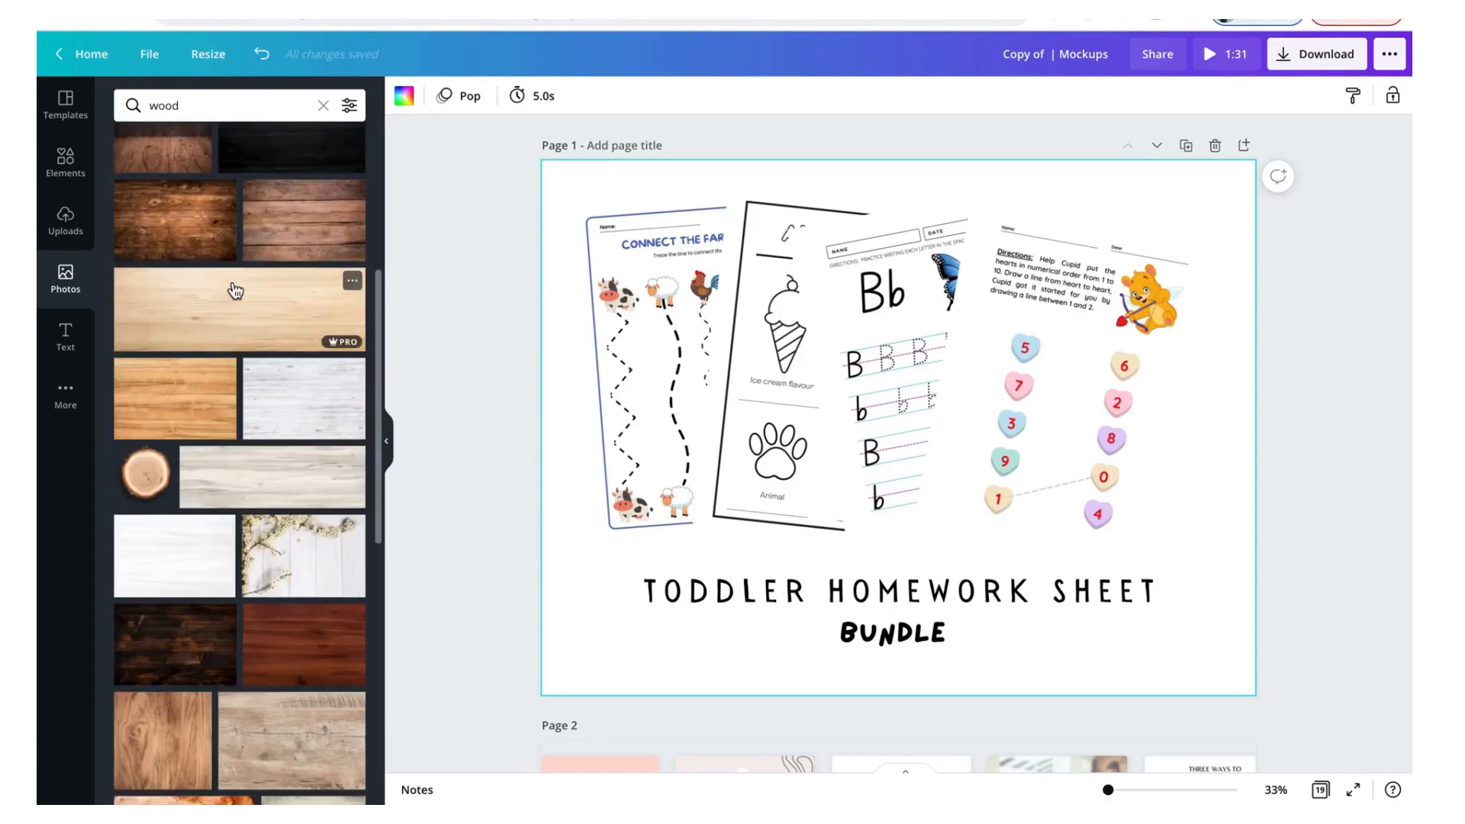
drag(563, 224, 508, 203)
drag(280, 306, 554, 238)
click(481, 207)
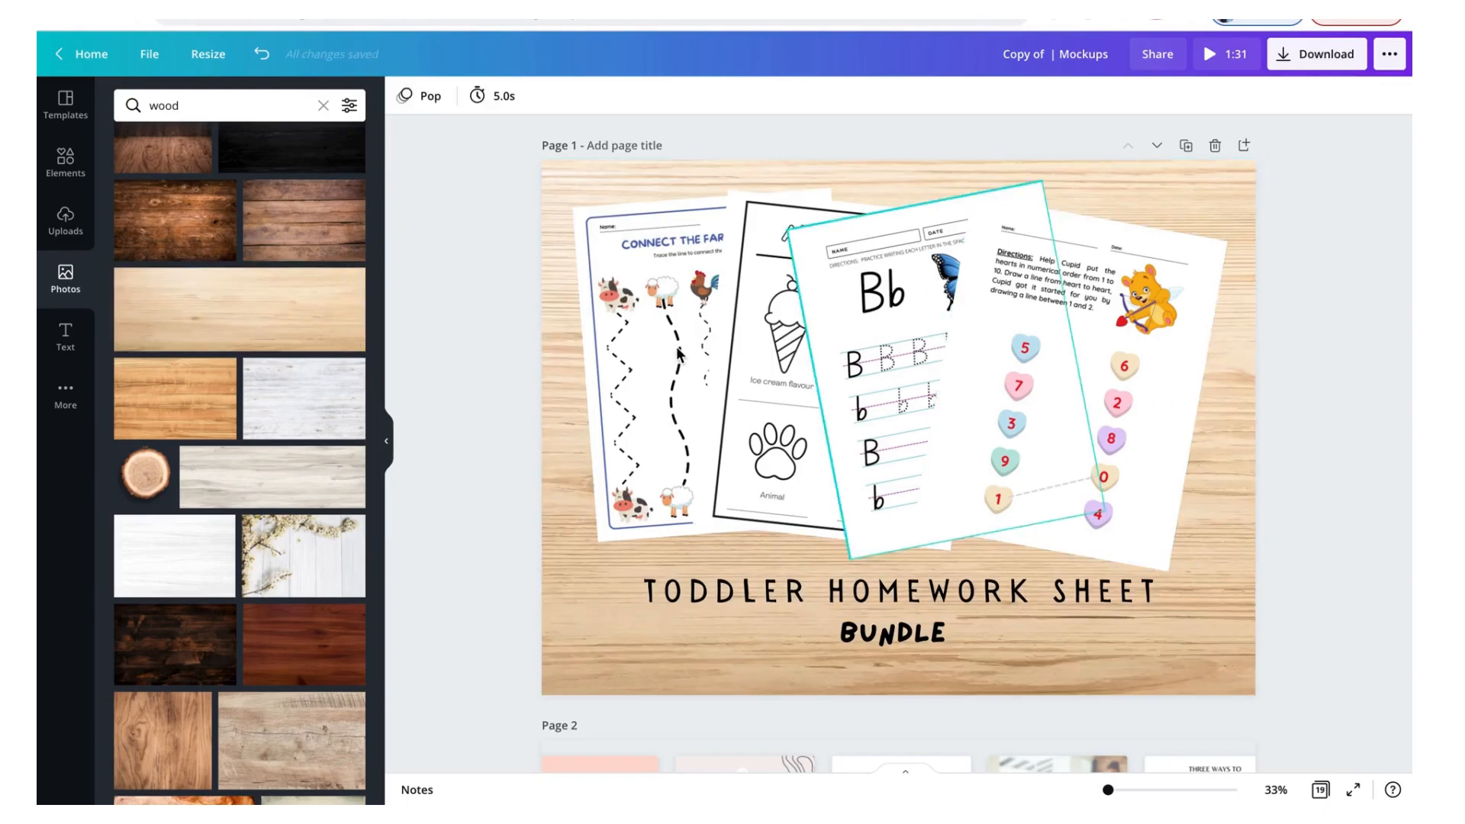
Apply the Curved shadow effect to the farm animals worksheet on the mockup page.
click(691, 309)
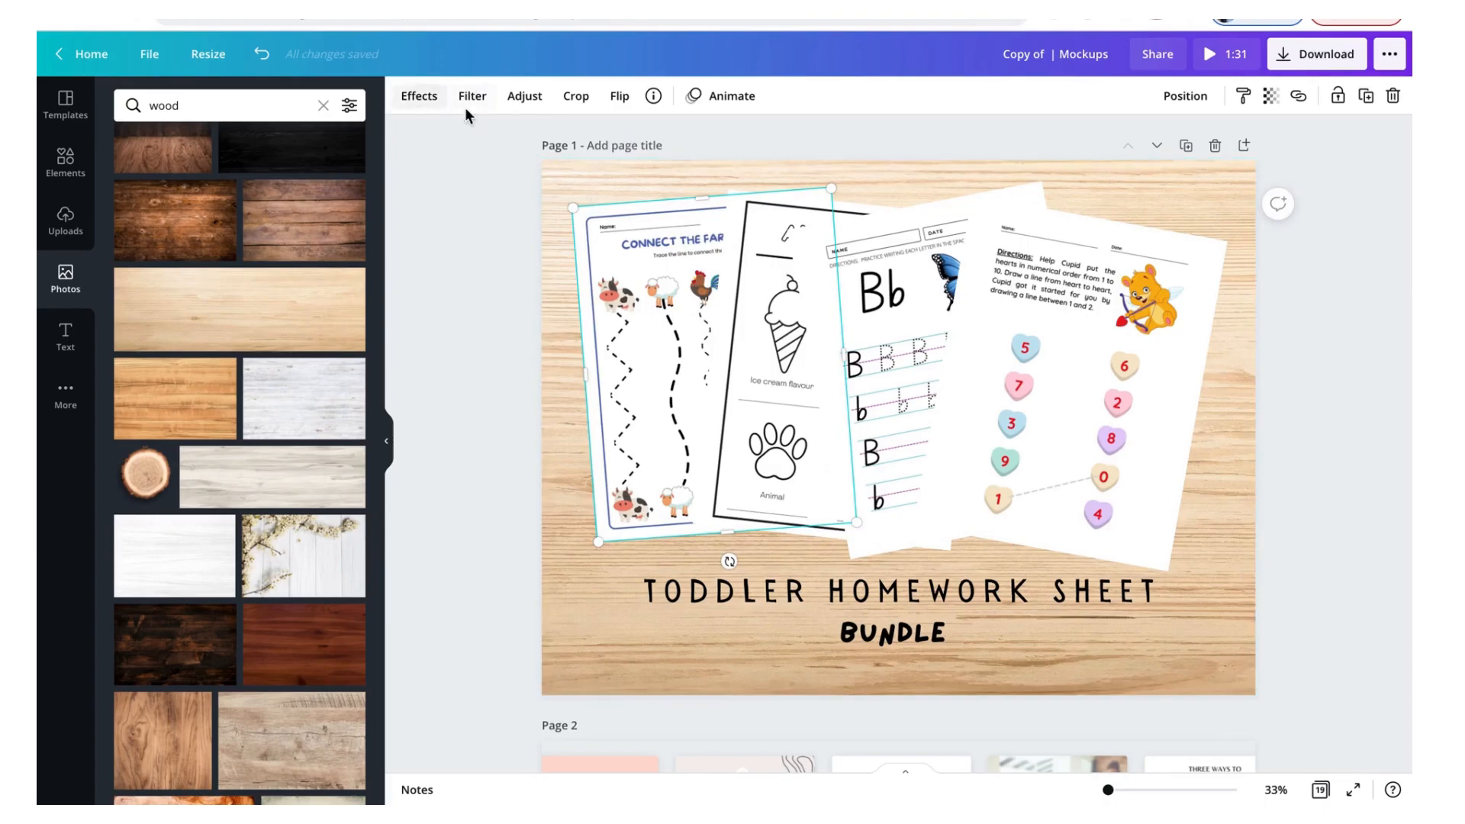
click(419, 107)
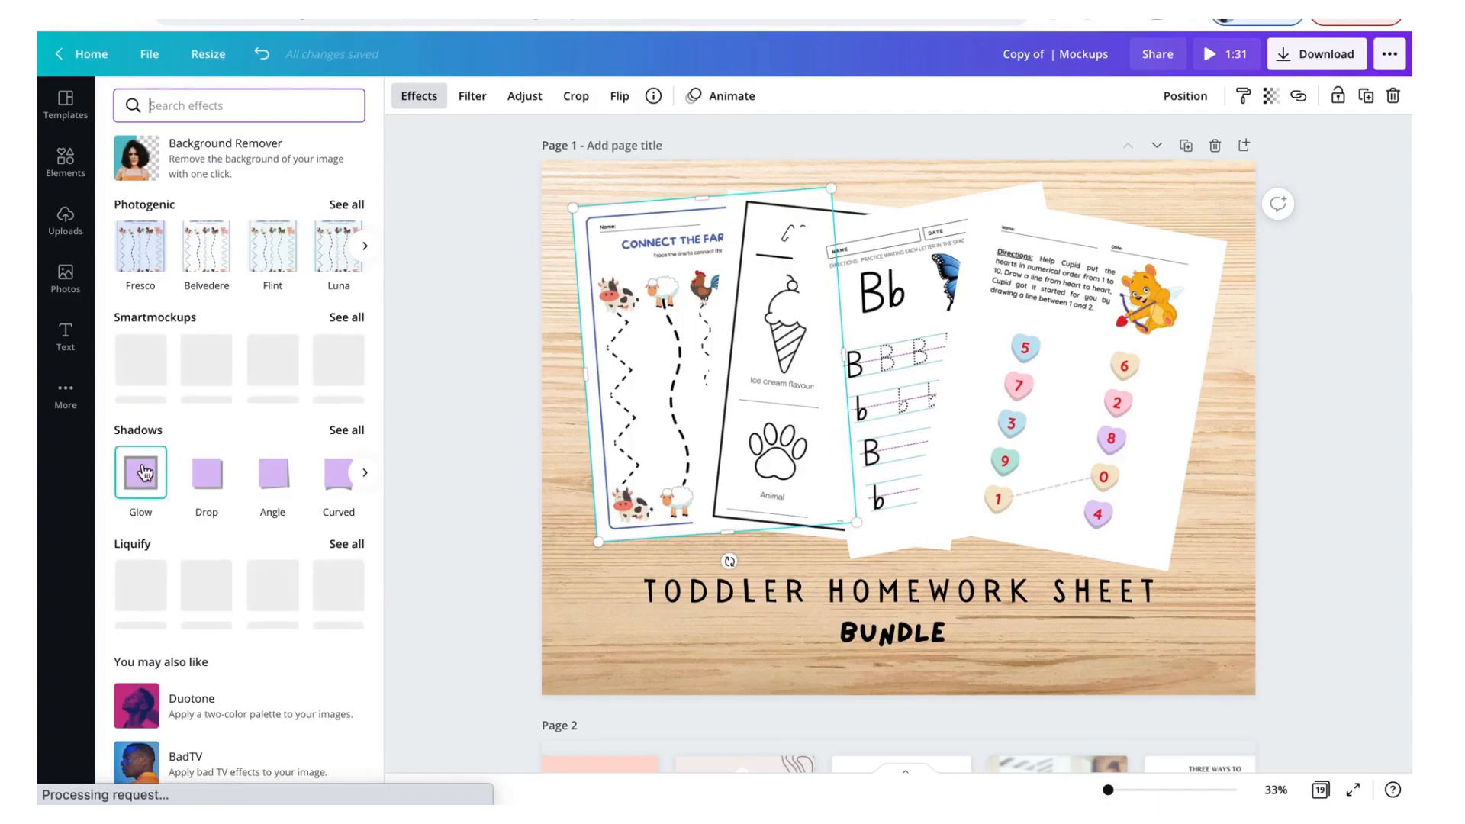
click(333, 478)
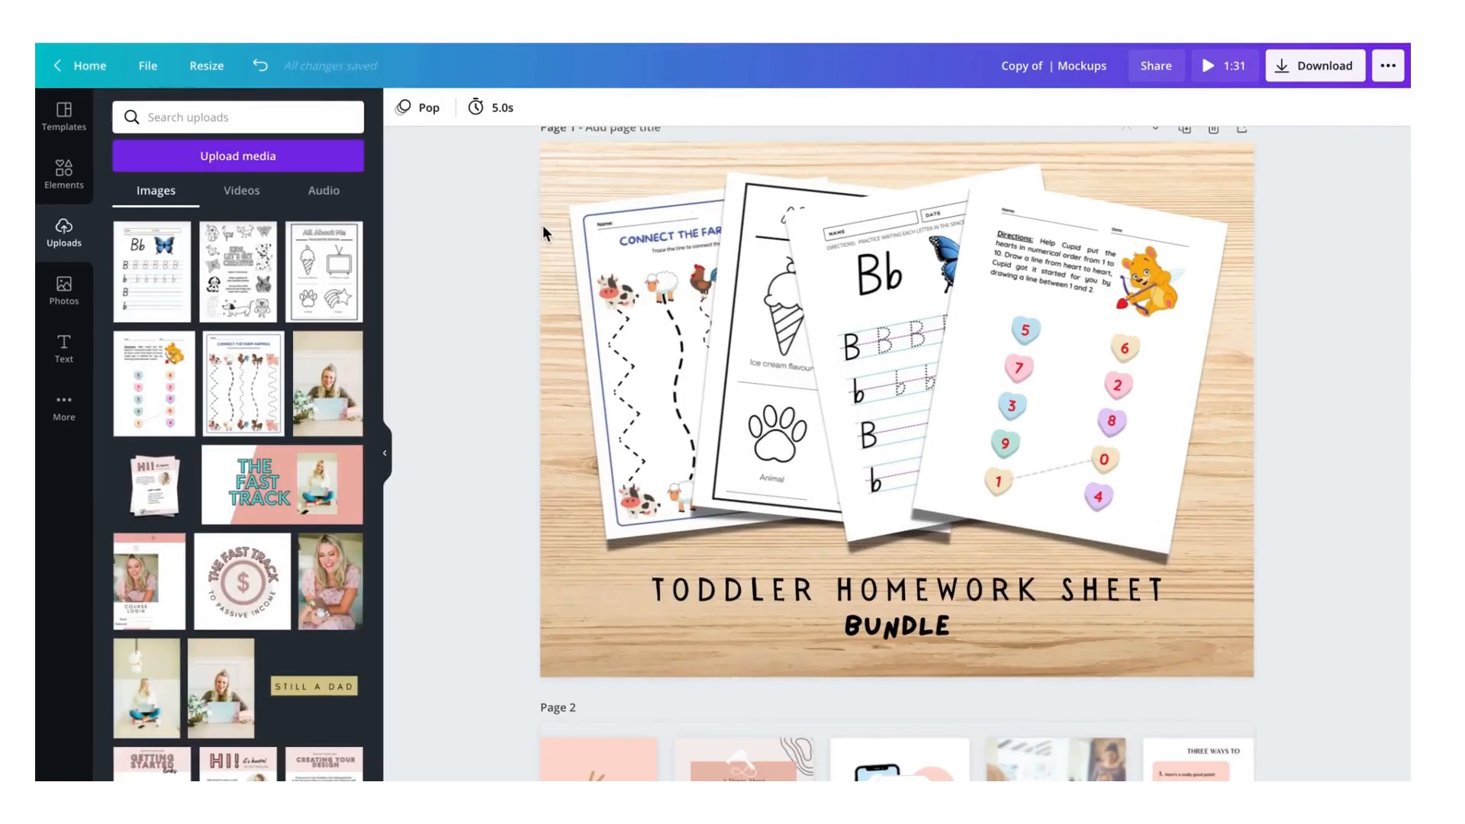
click(543, 226)
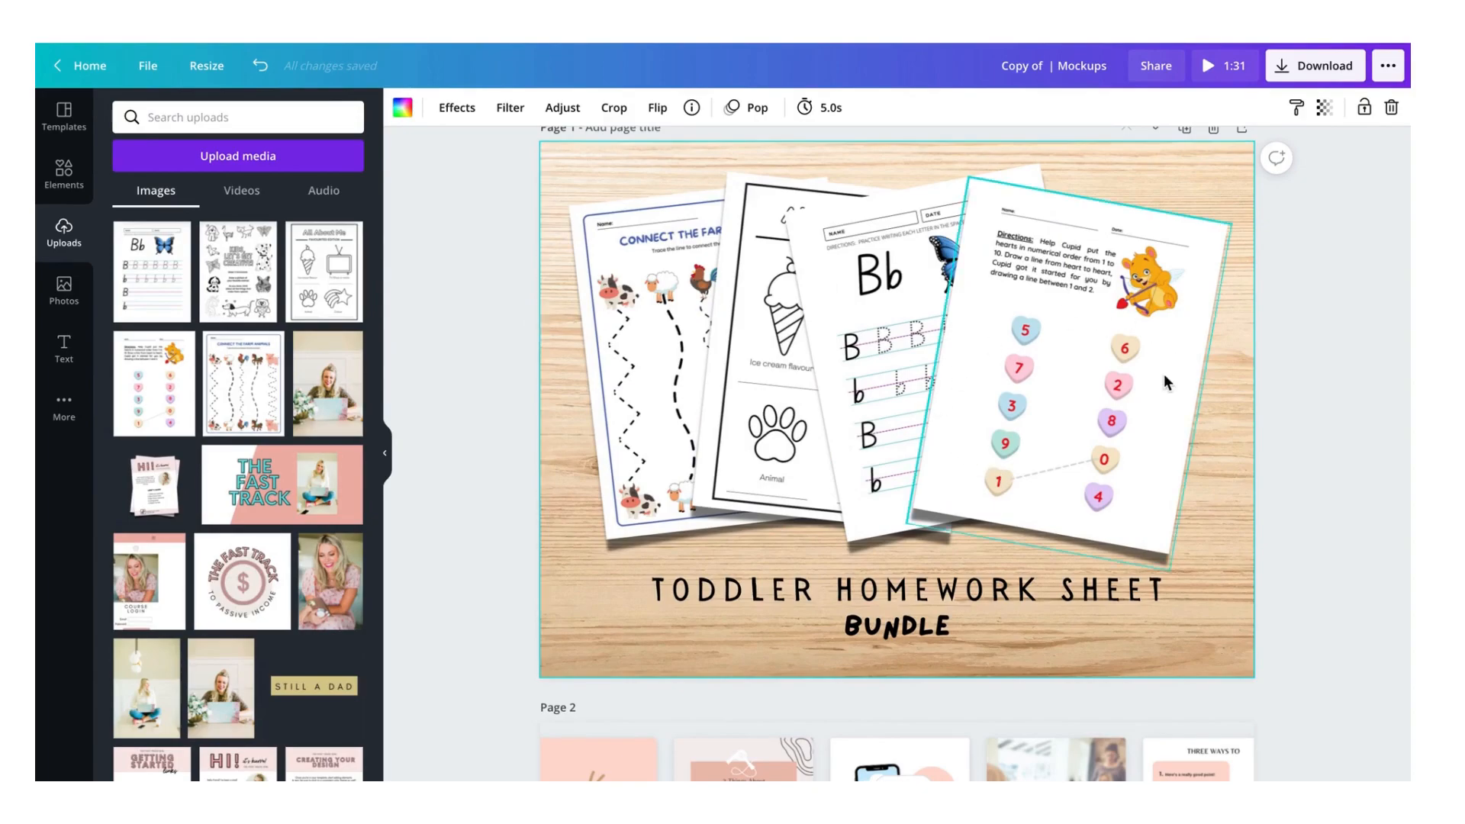
scroll(1164, 381, up, 1)
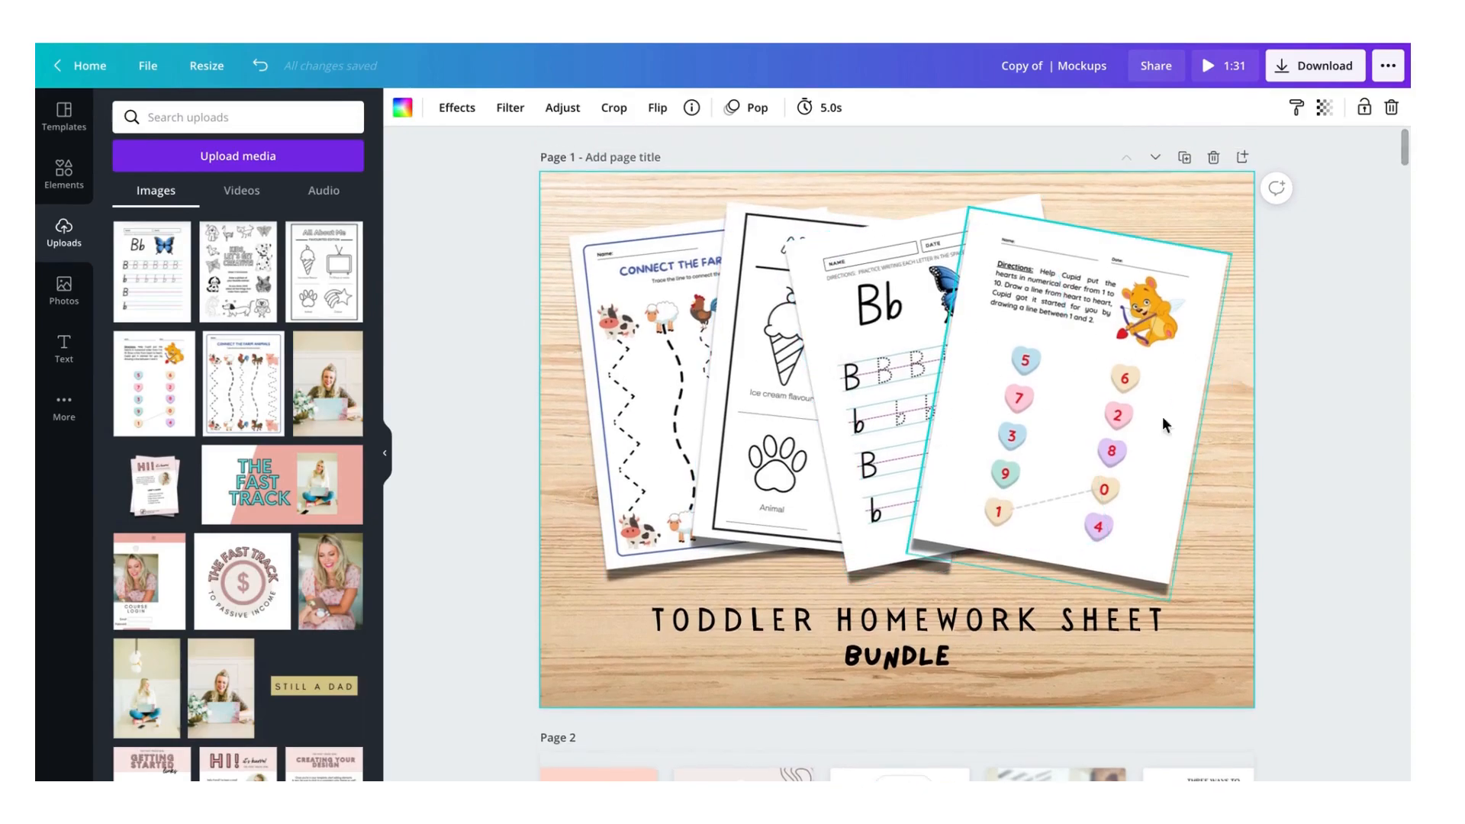
click(494, 266)
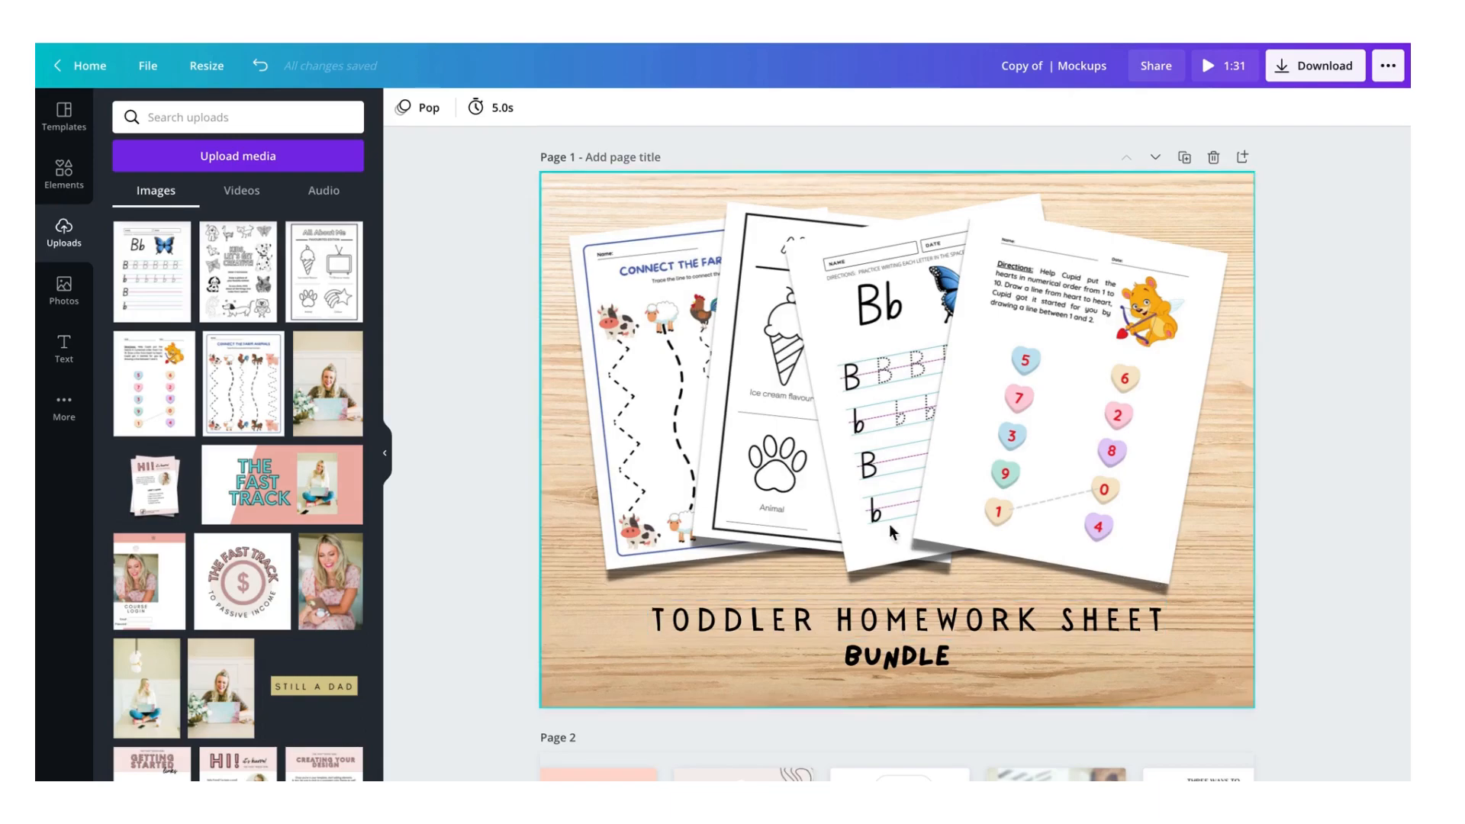
Search the graphics for "canva" and place the teal Made in Canva banner in the mockup page's lower-right corner.
click(64, 170)
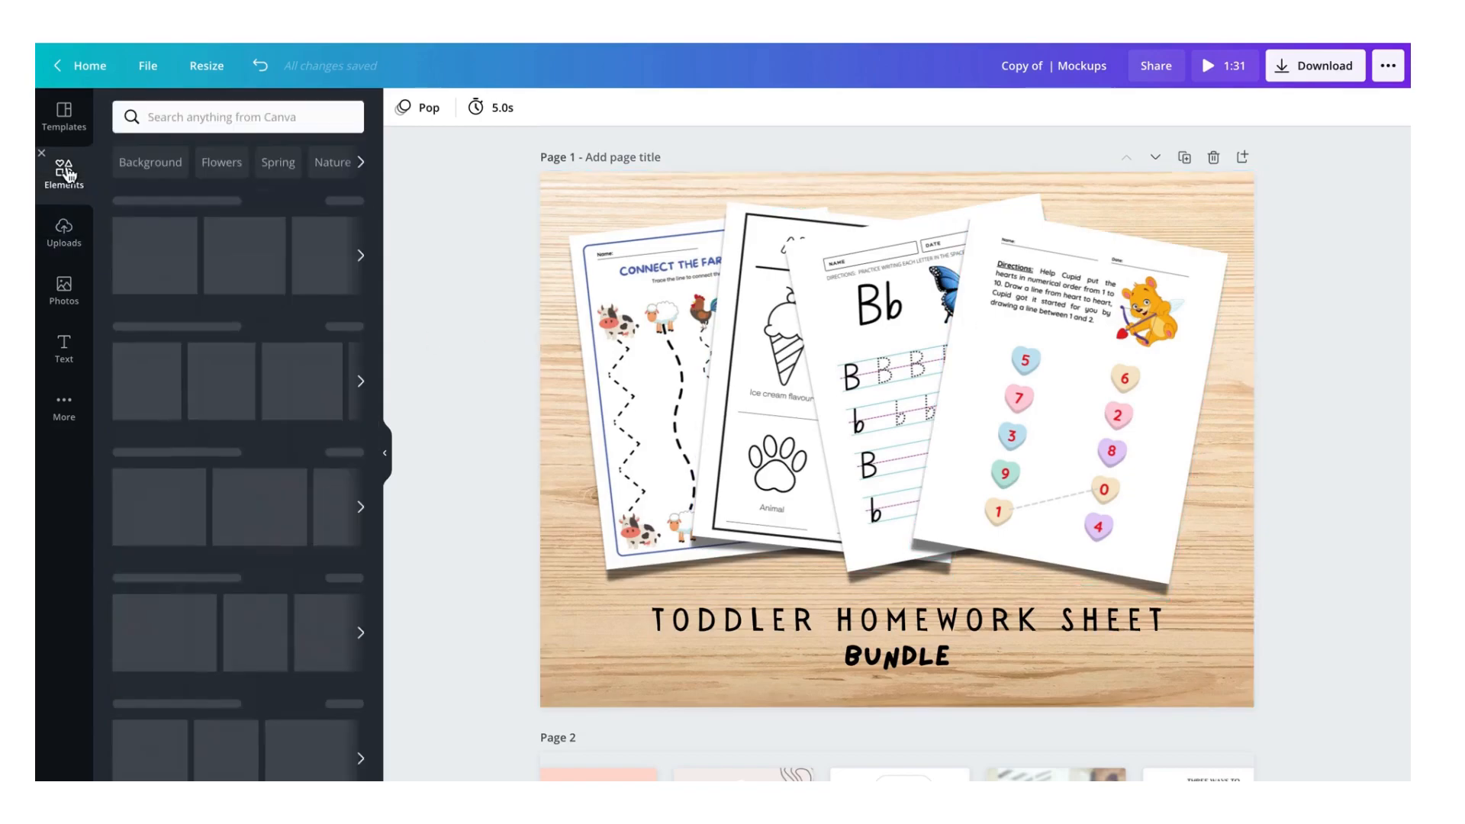
click(241, 119)
text(canva)
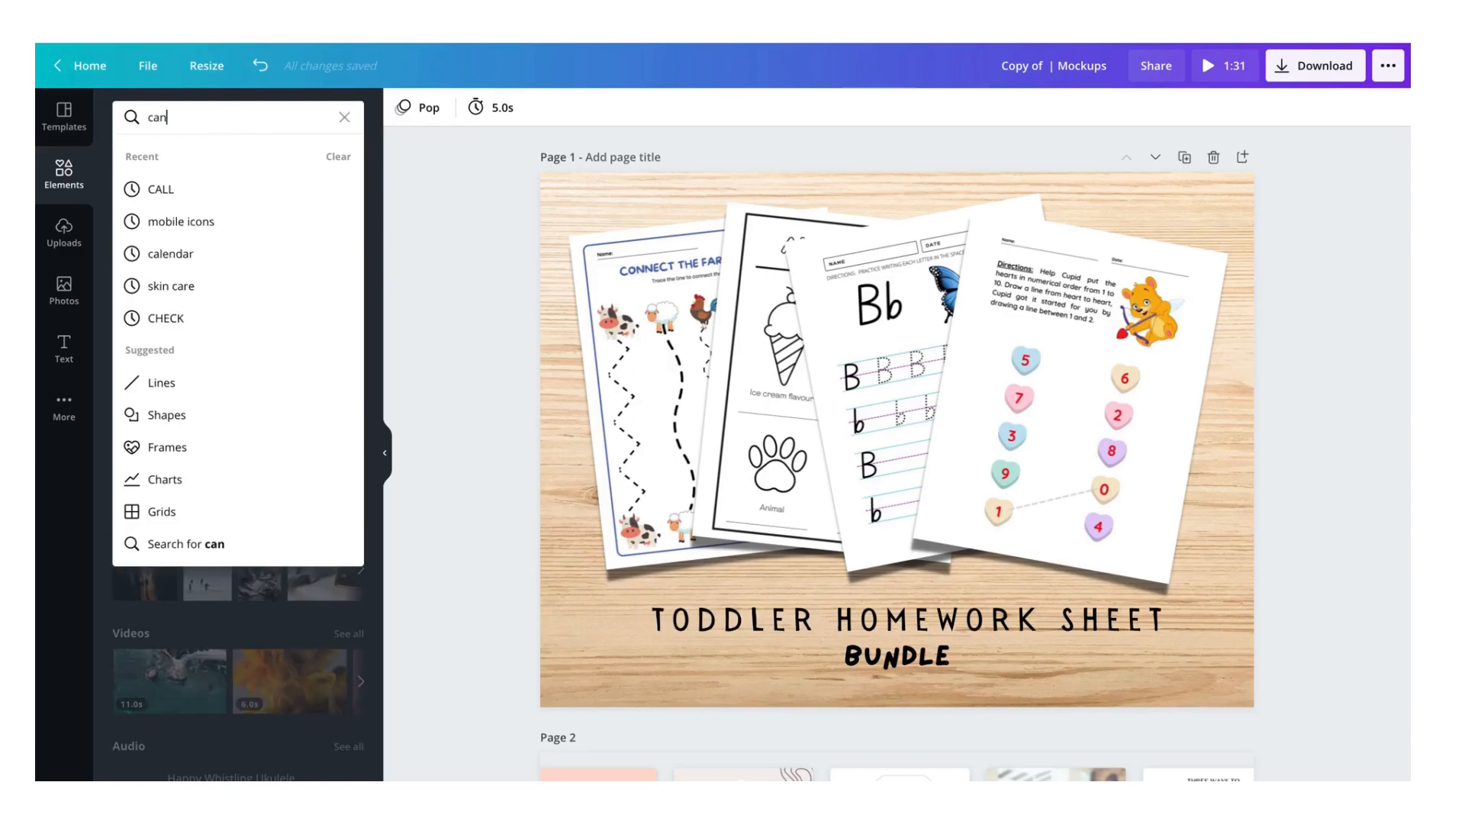
key(Return)
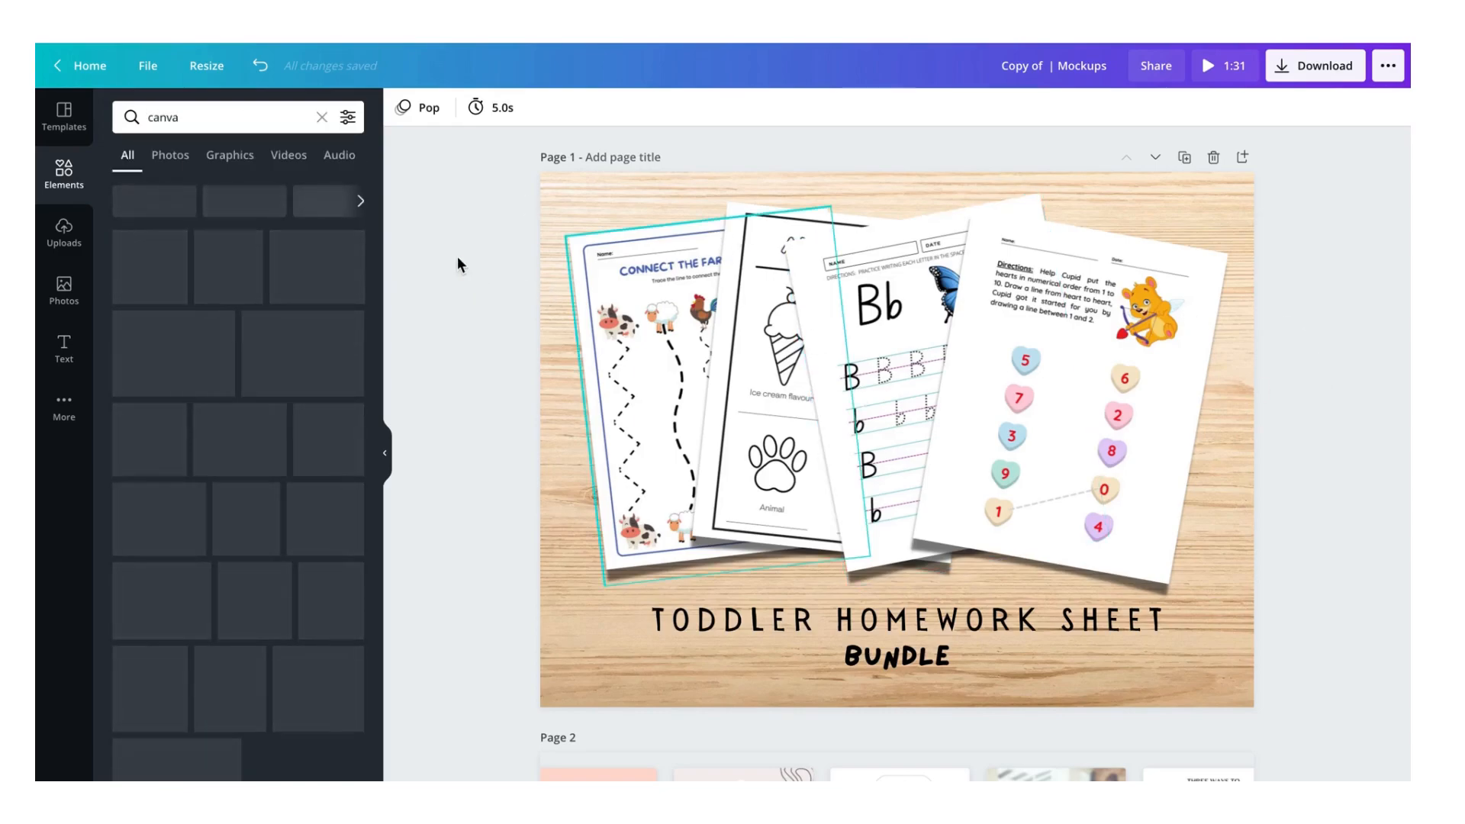
click(229, 156)
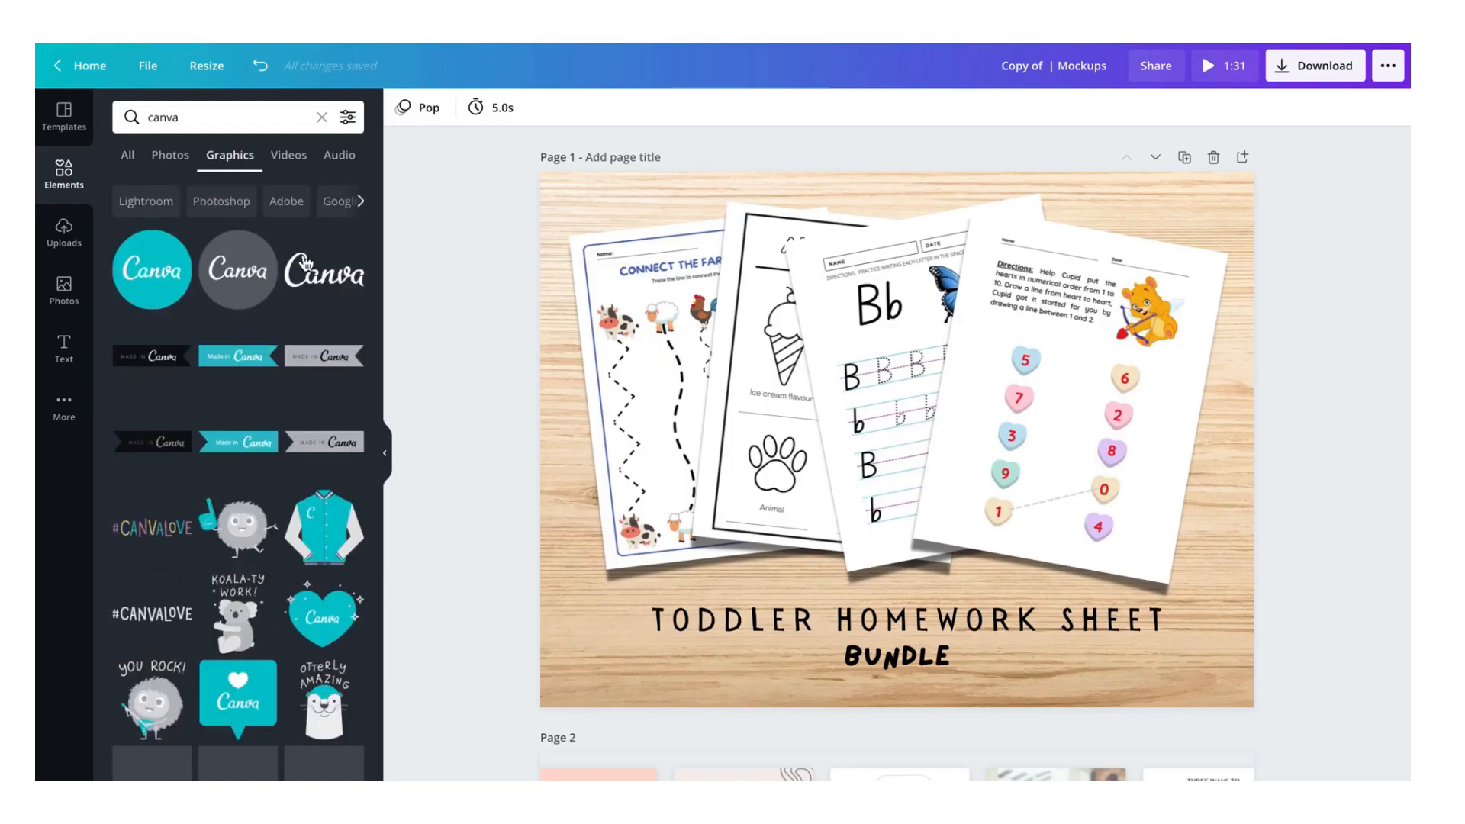
click(252, 441)
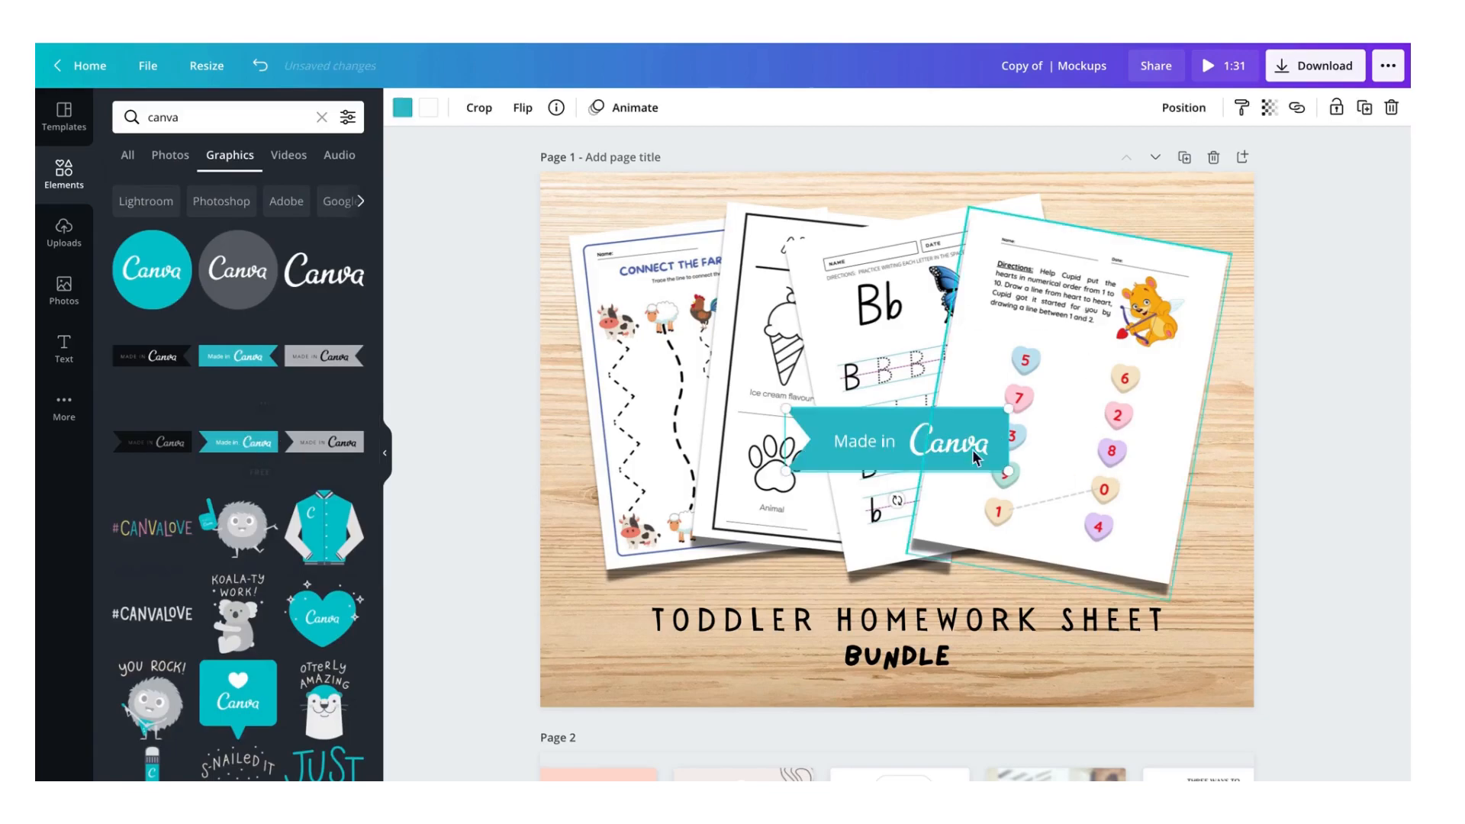
drag(913, 444, 1214, 561)
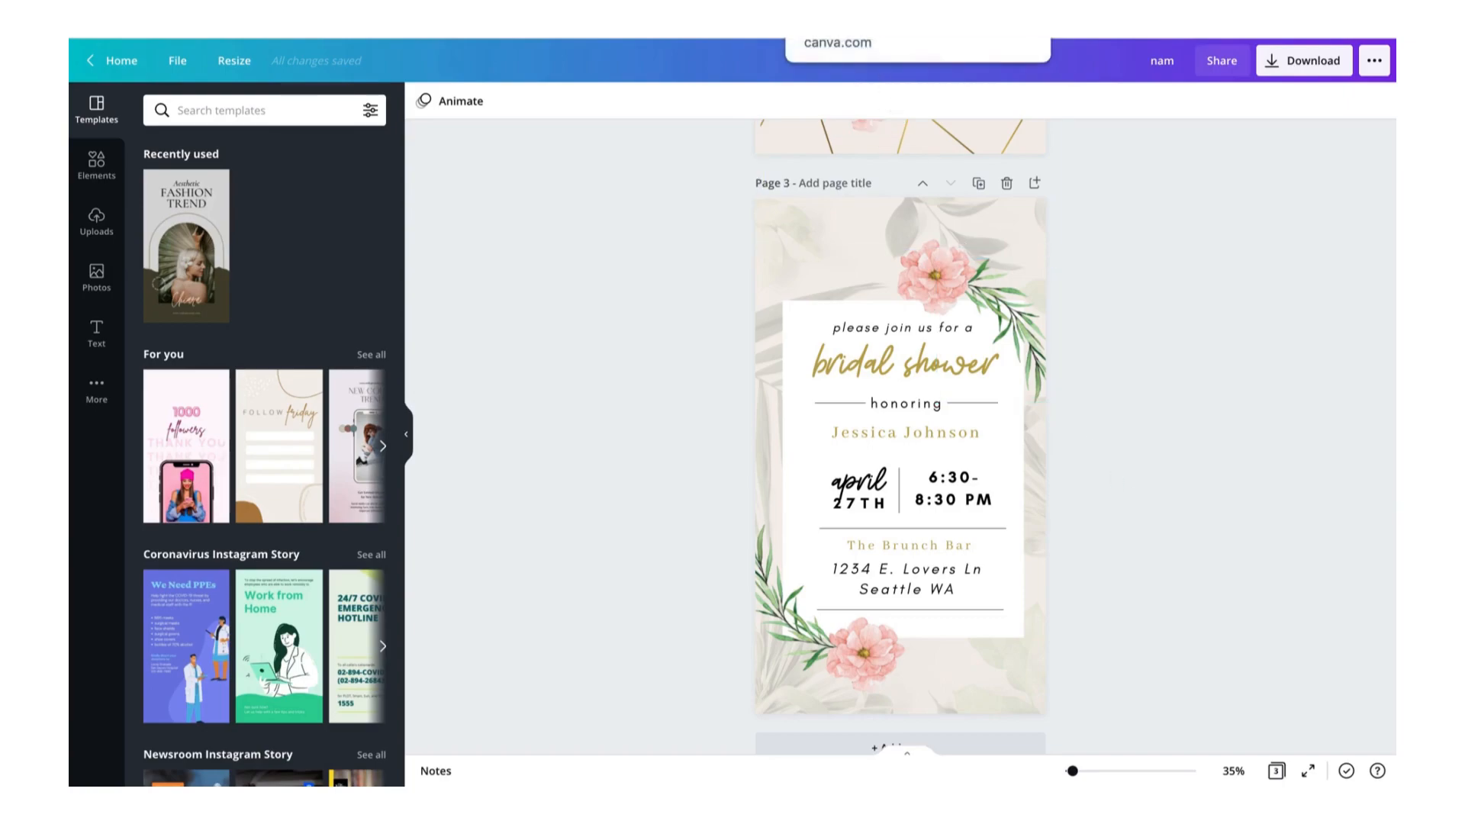
Switch to the Mockups design and add the smartphone frame from the Frames collection to the blank second page.
key(ctrl+Tab)
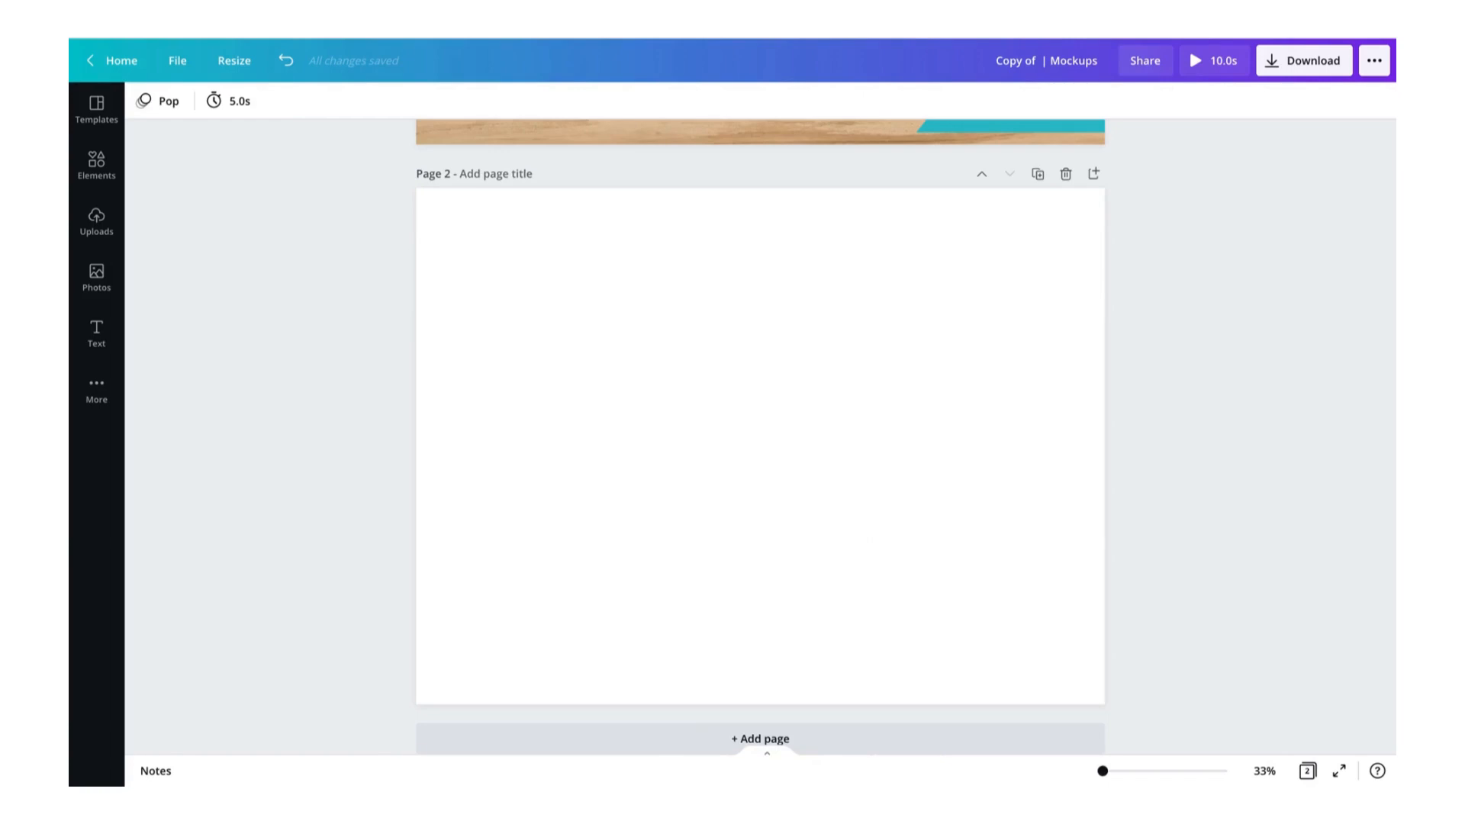
click(477, 368)
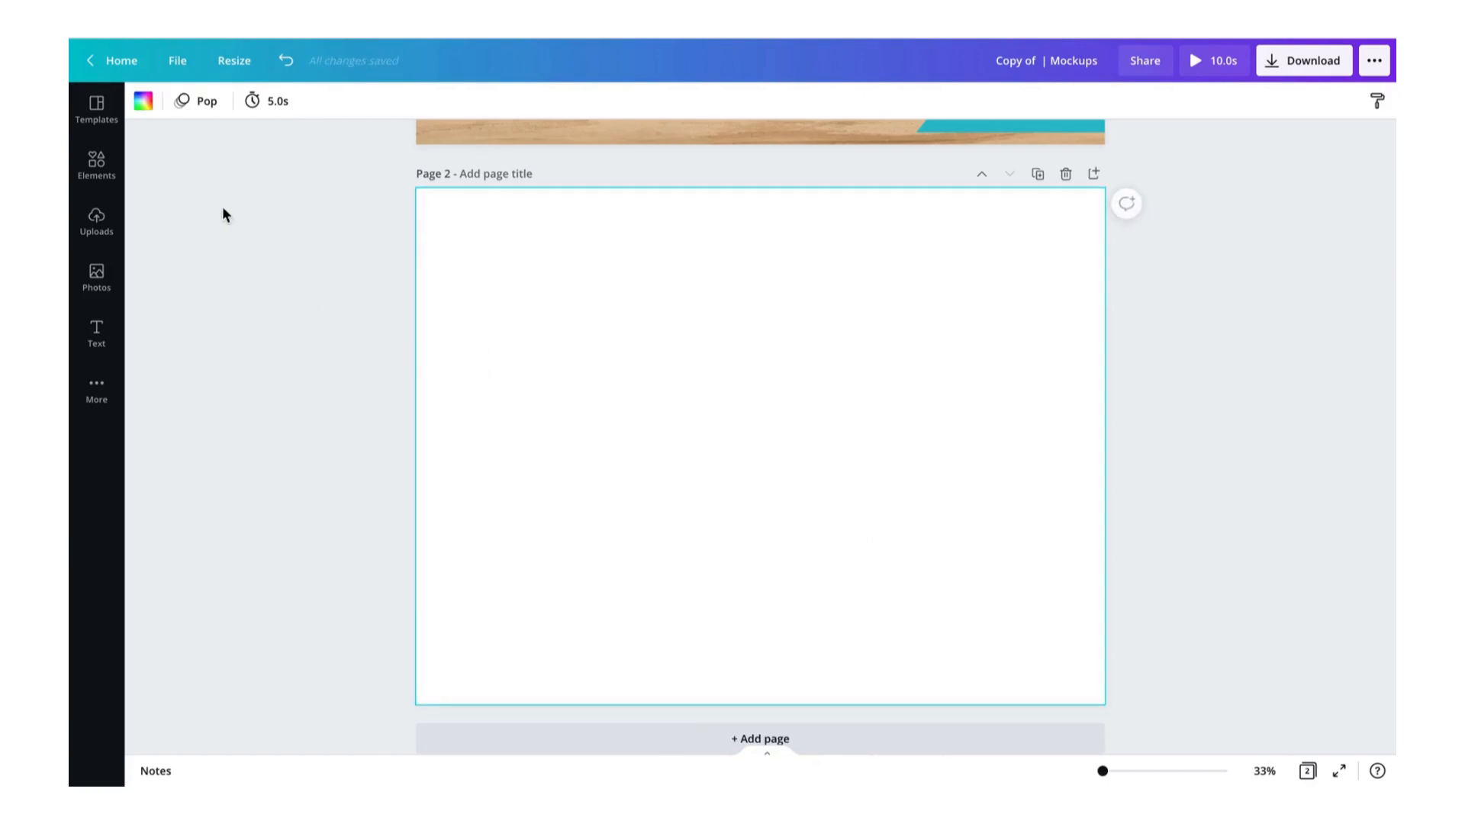
click(97, 180)
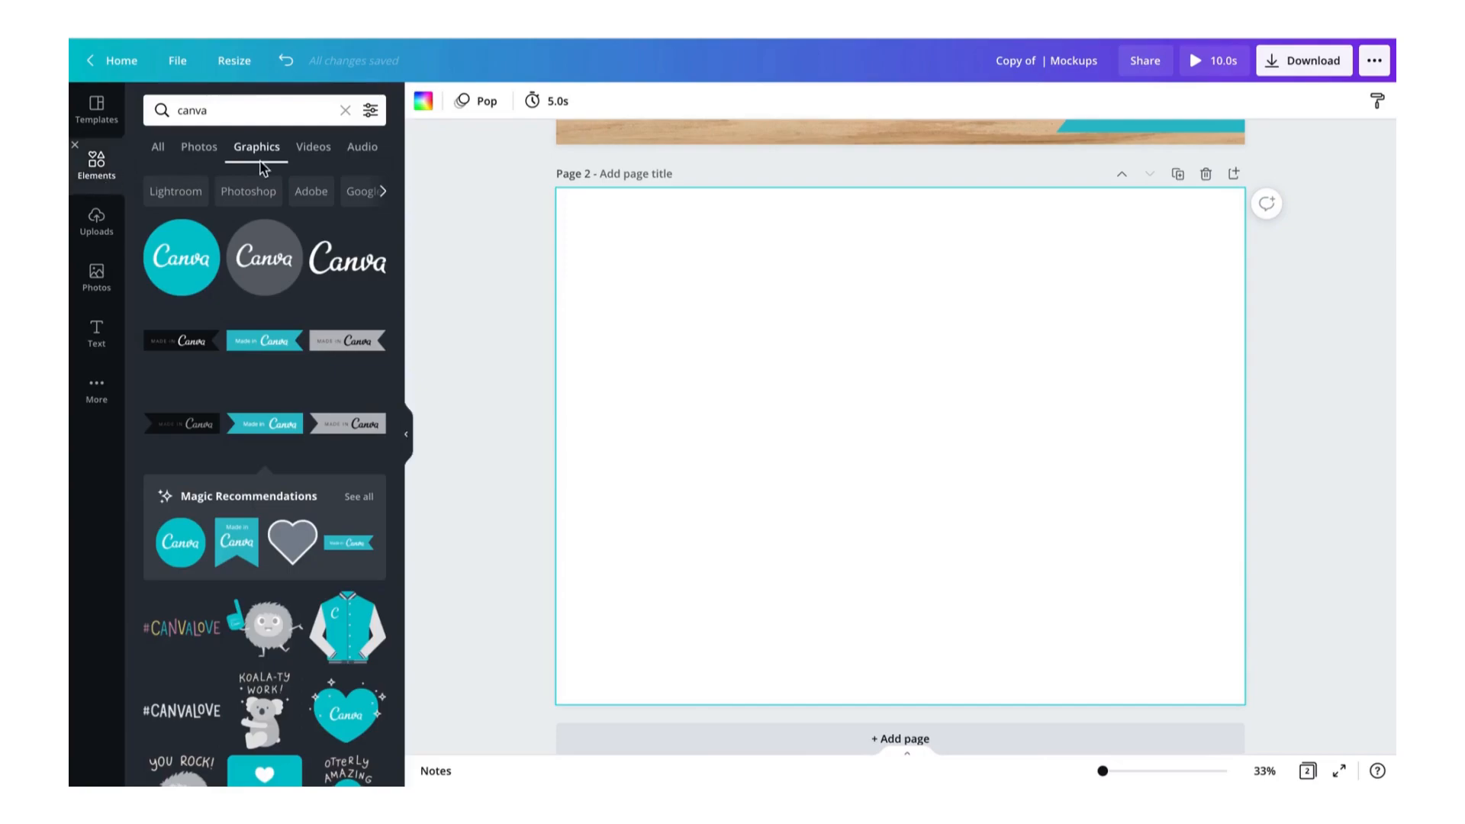
click(347, 110)
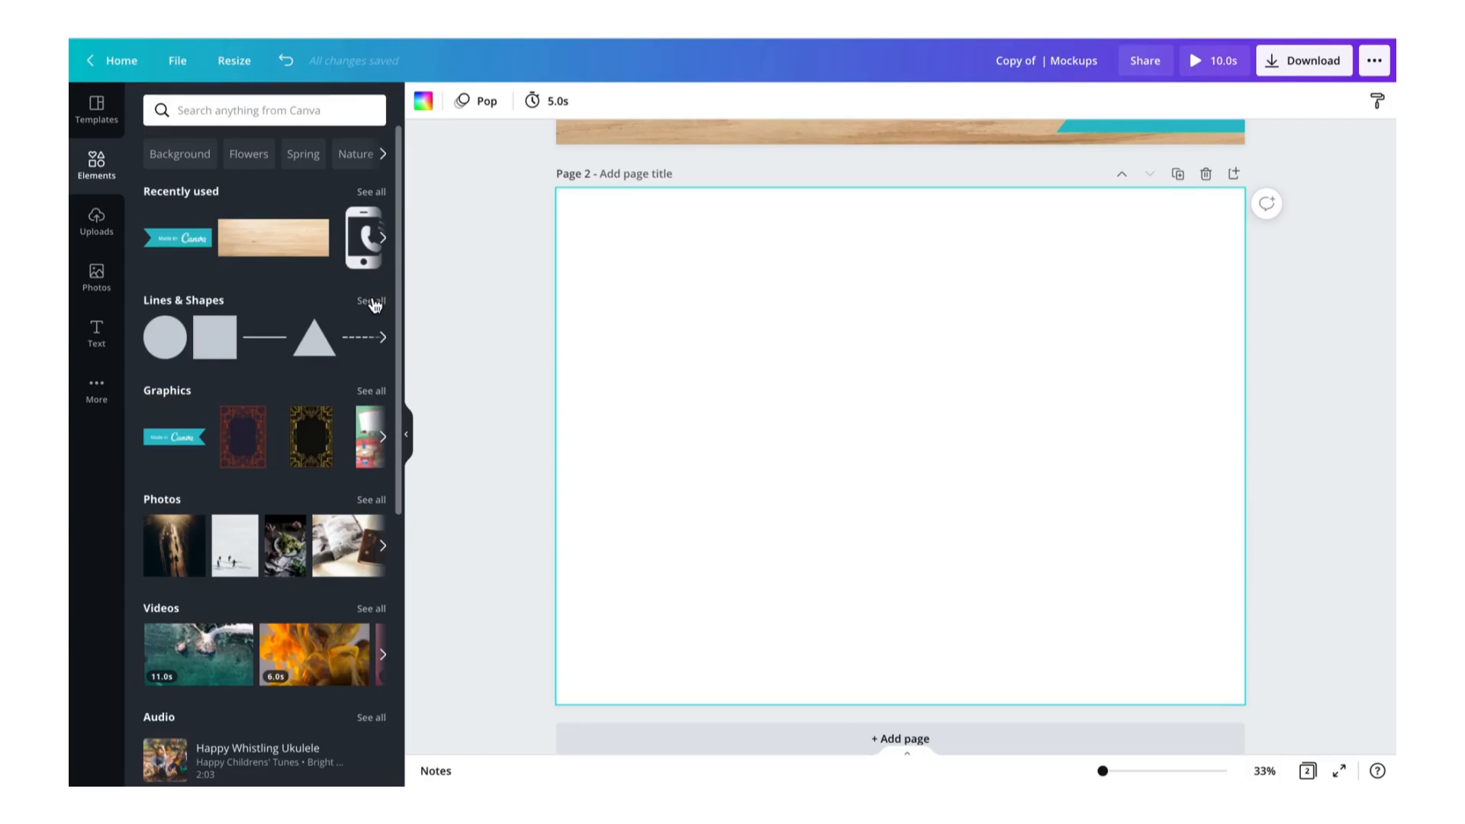
scroll(374, 304, down, 5)
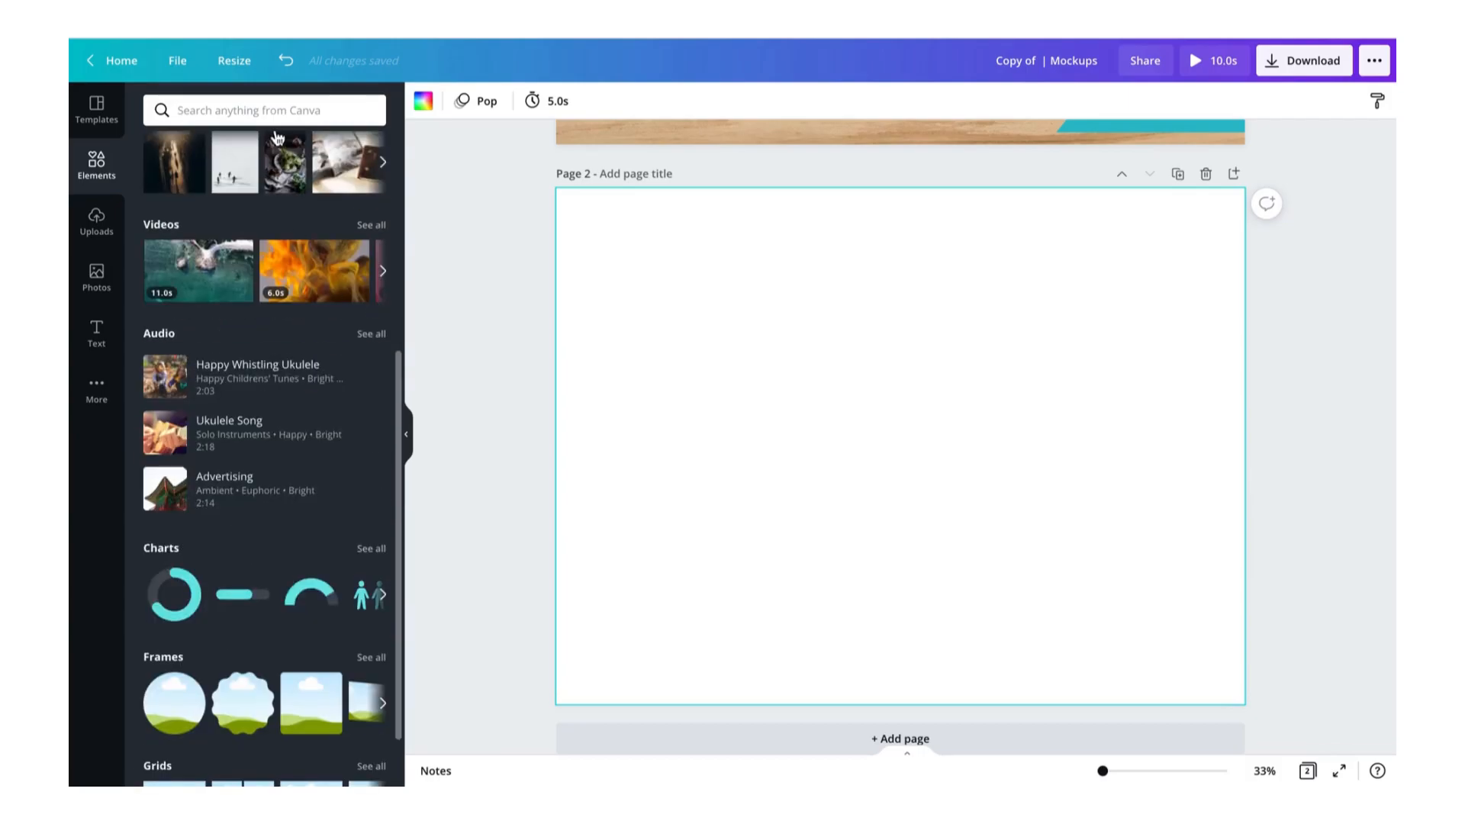
scroll(296, 183, up, 5)
scroll(267, 520, down, 6)
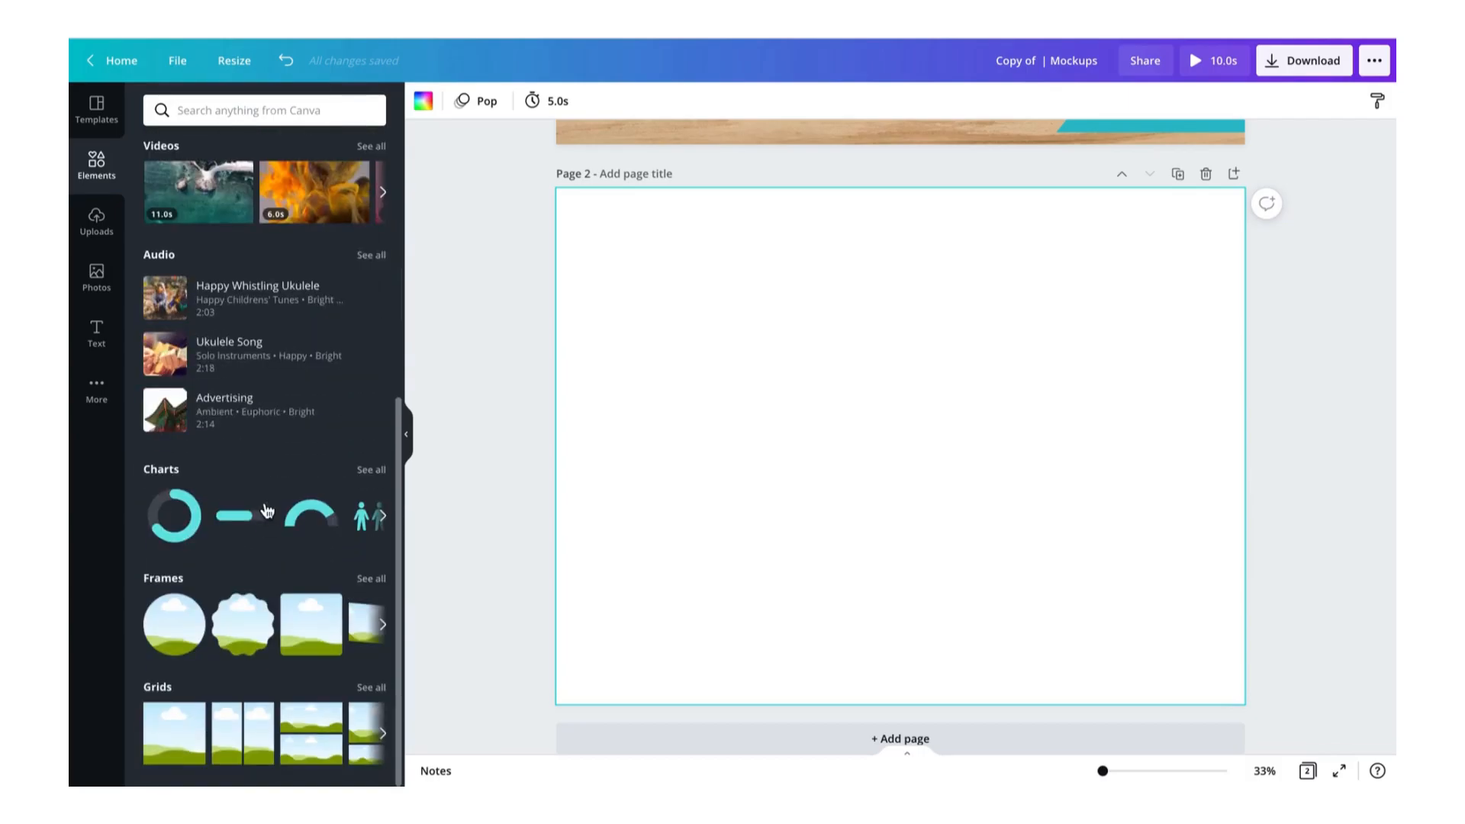
click(370, 579)
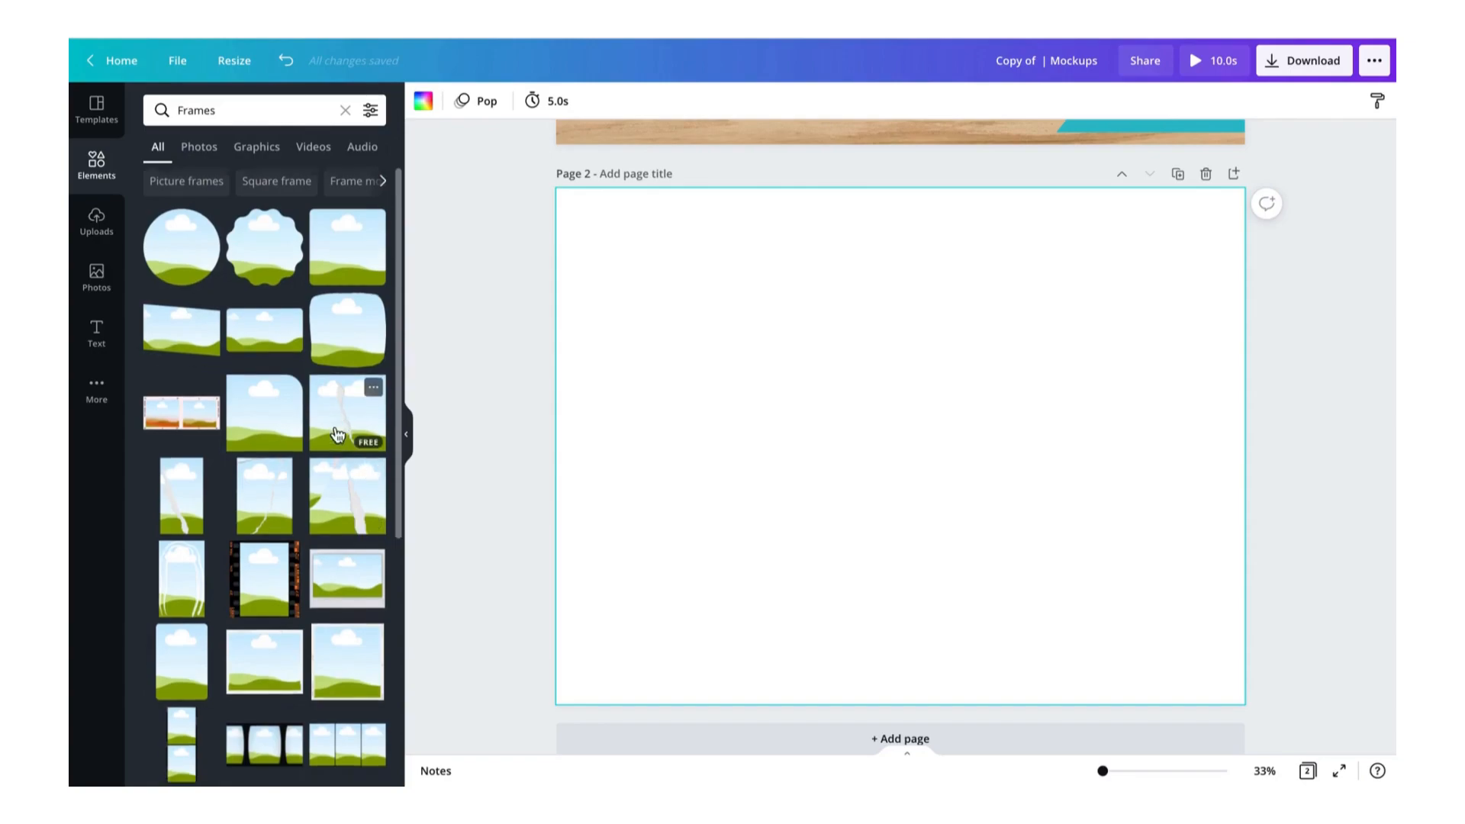
scroll(330, 428, down, 3)
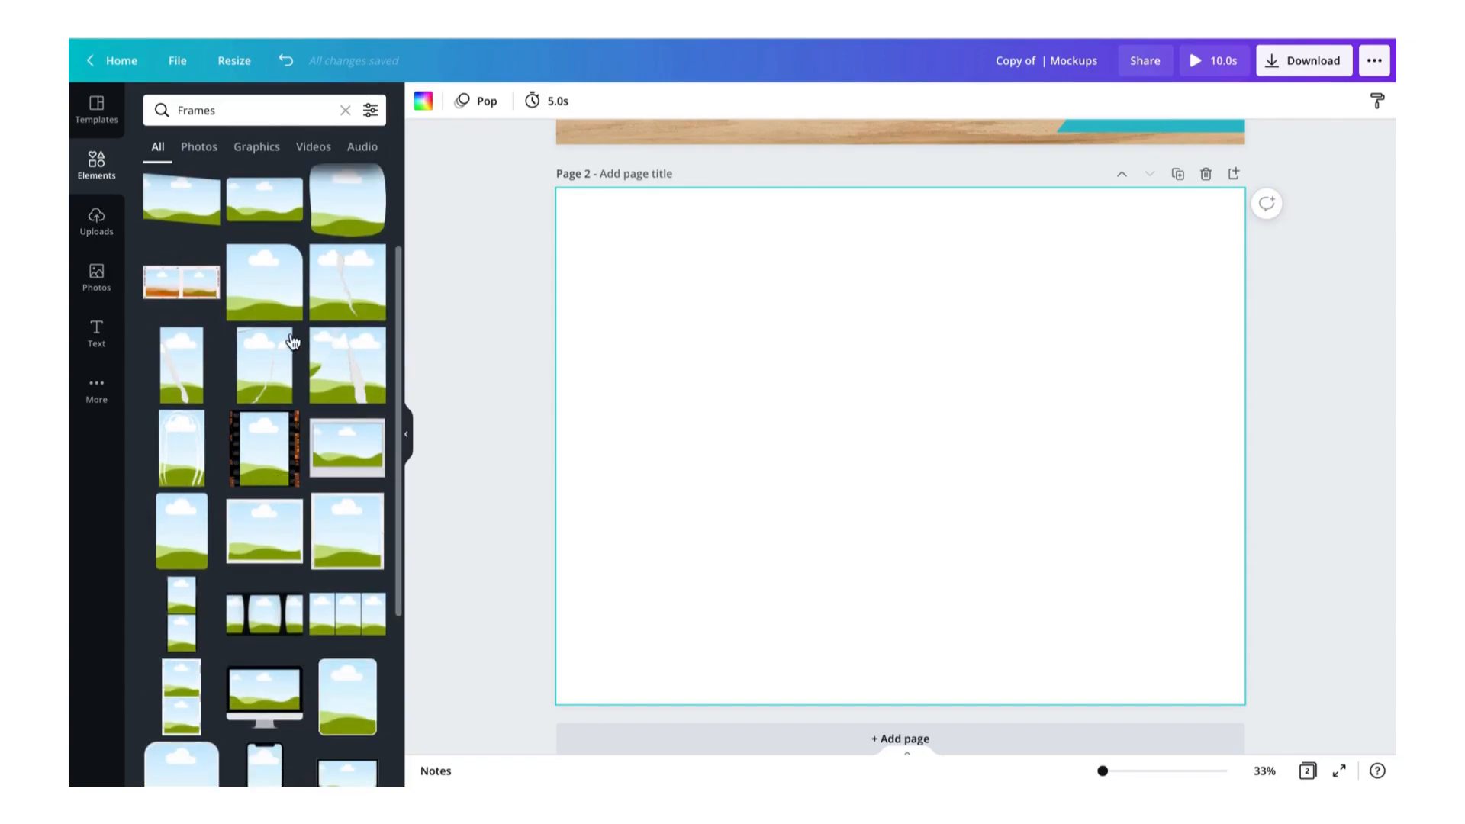
scroll(276, 374, down, 5)
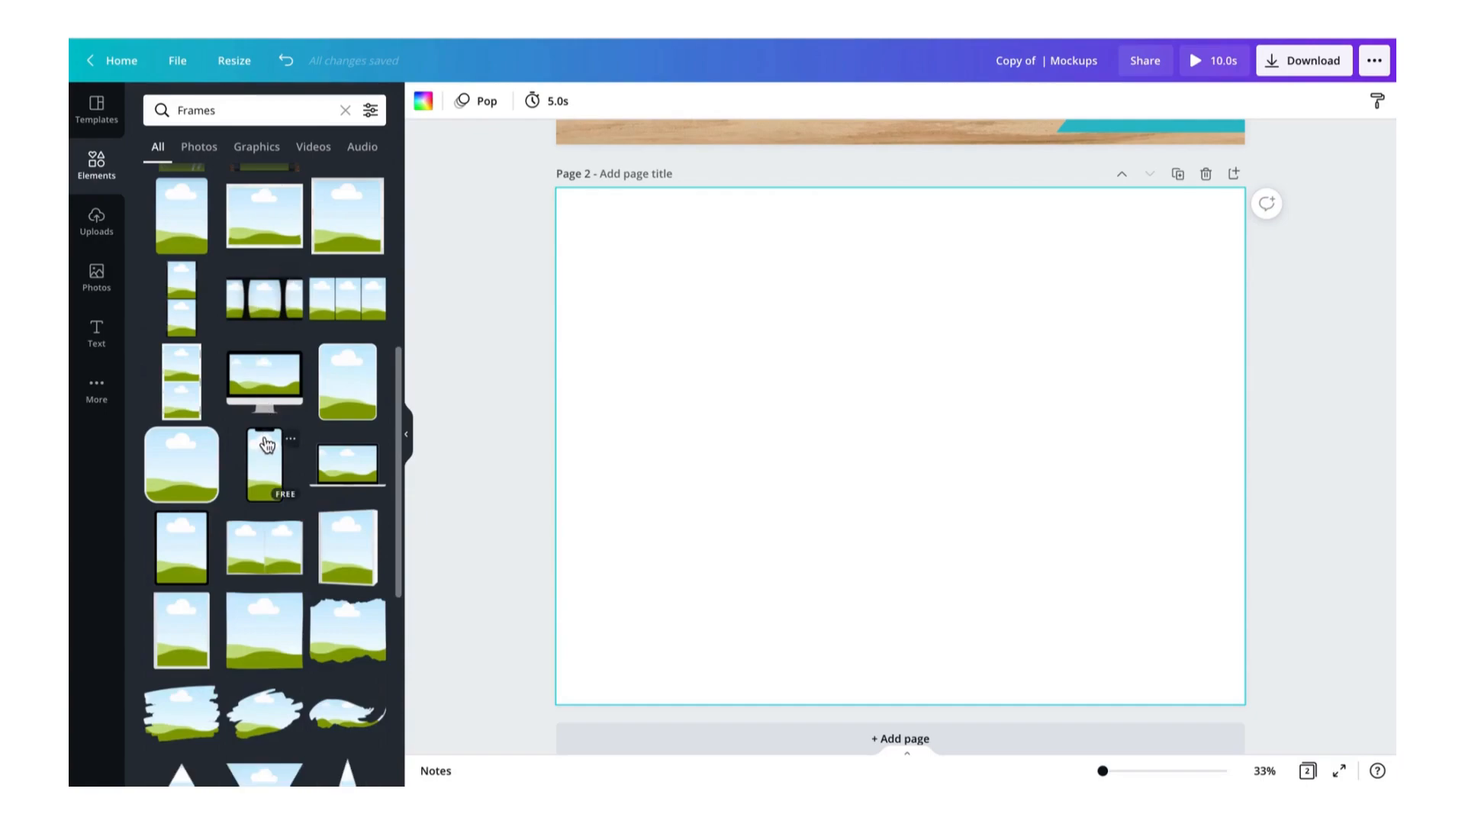
click(266, 445)
Move the phone frame to the page's left half, enlarge it slightly and tilt it about 4 degrees counterclockwise.
drag(870, 491, 649, 447)
drag(815, 616, 837, 637)
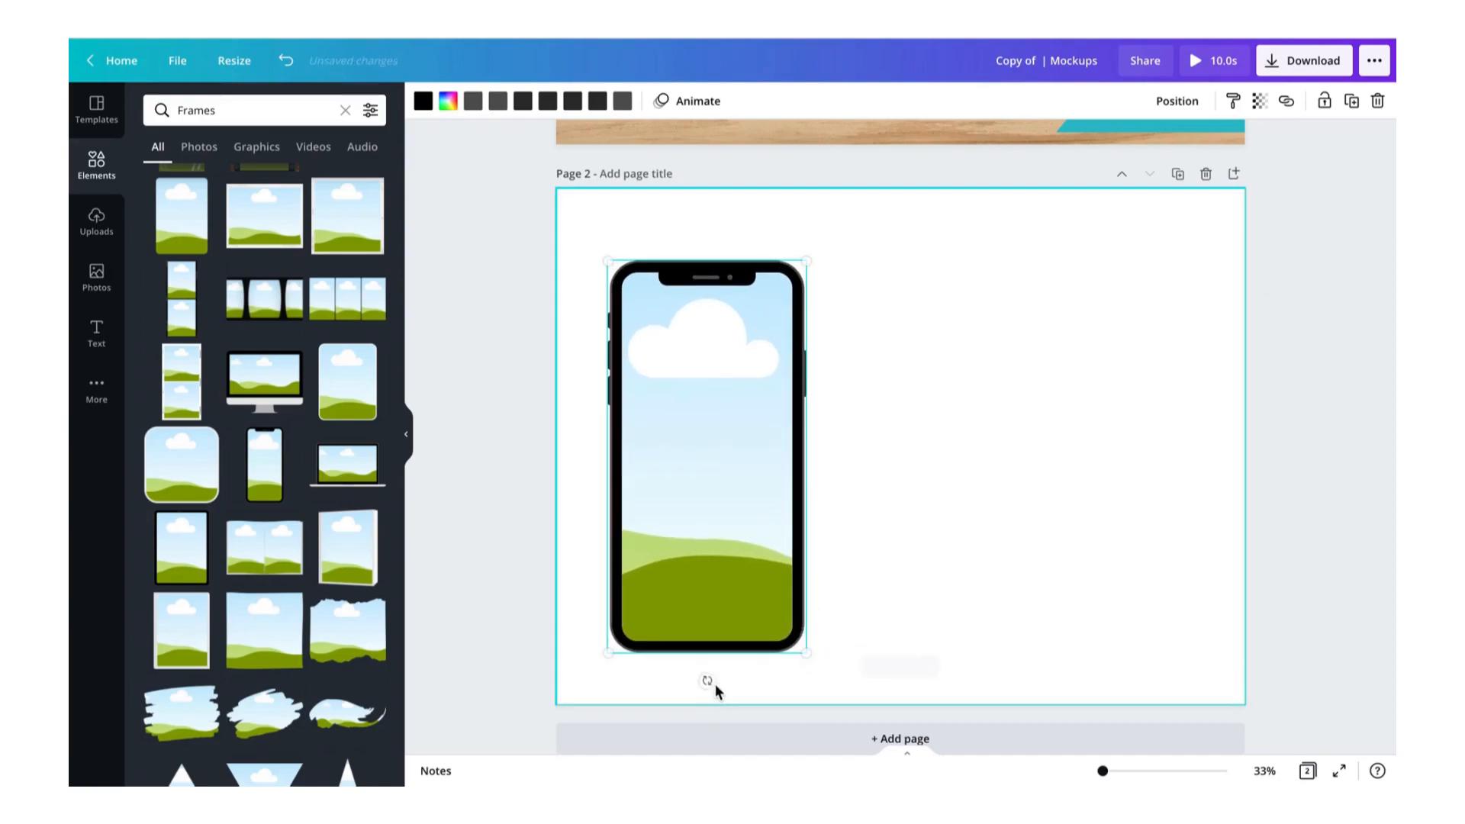
drag(713, 680, 724, 678)
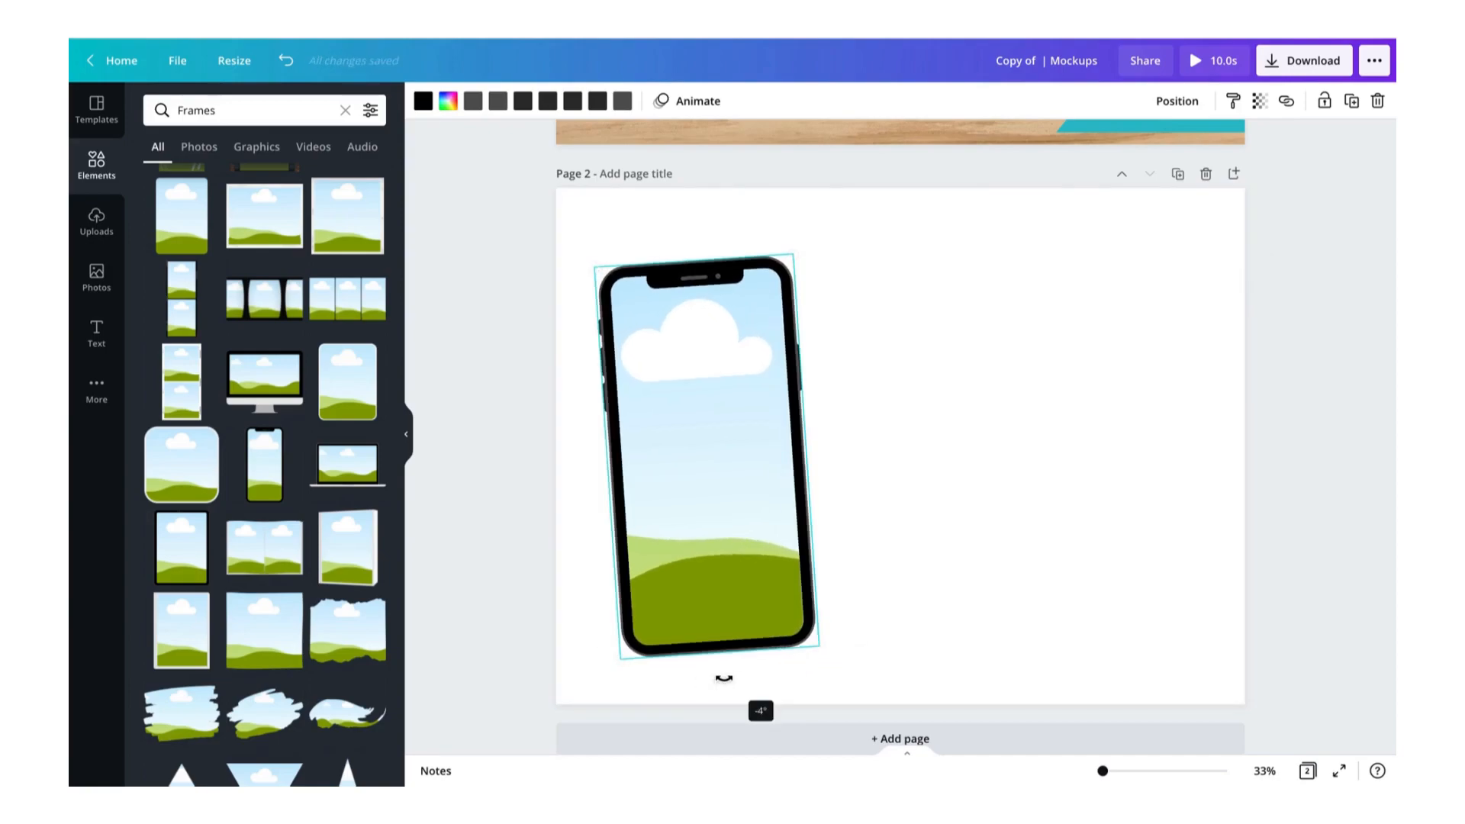
click(498, 429)
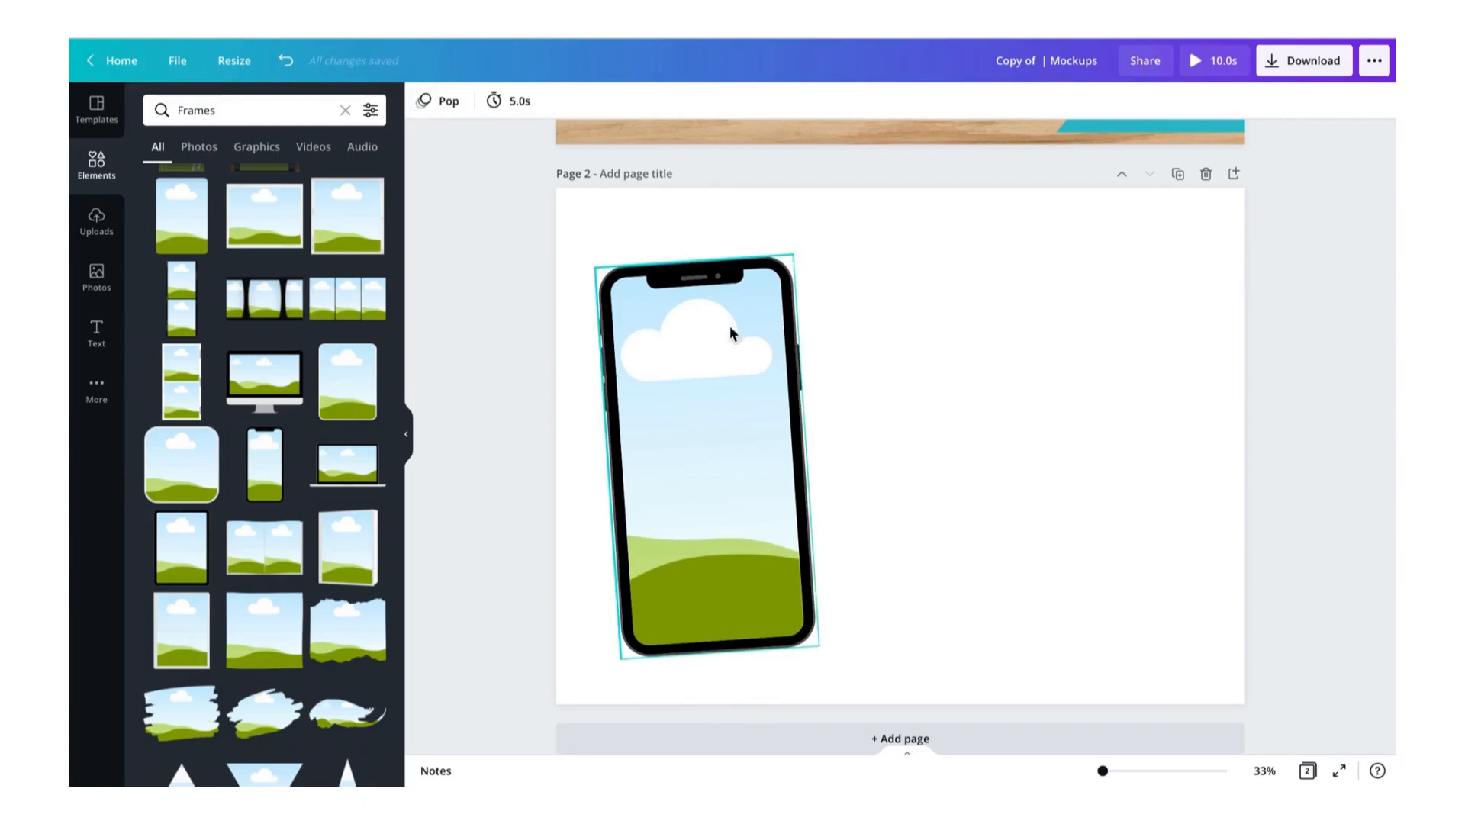
Fill the phone frame with the uploaded bridal shower invitation and shift the image slightly left within the screen.
click(96, 223)
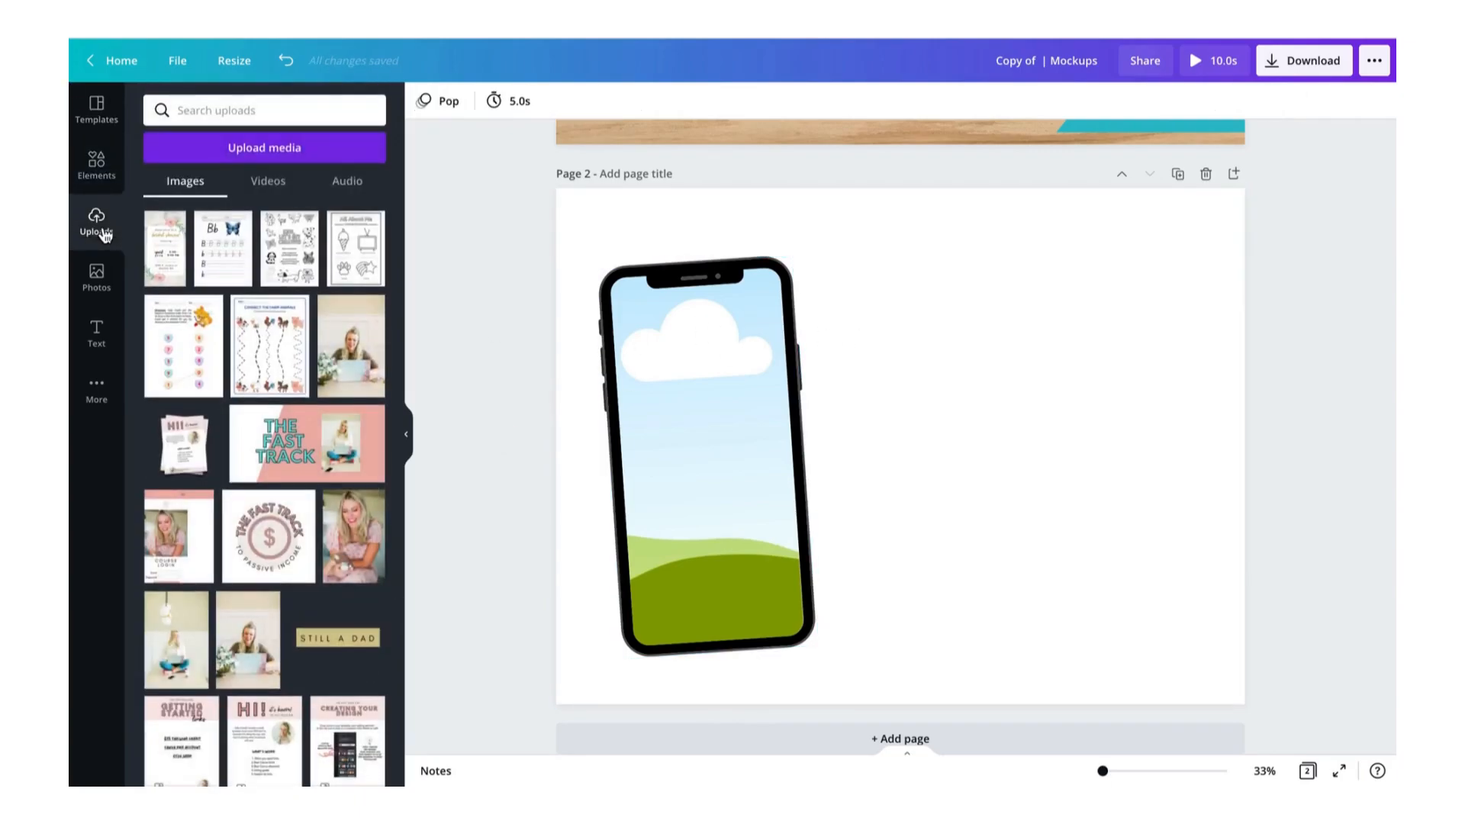
drag(165, 267, 680, 350)
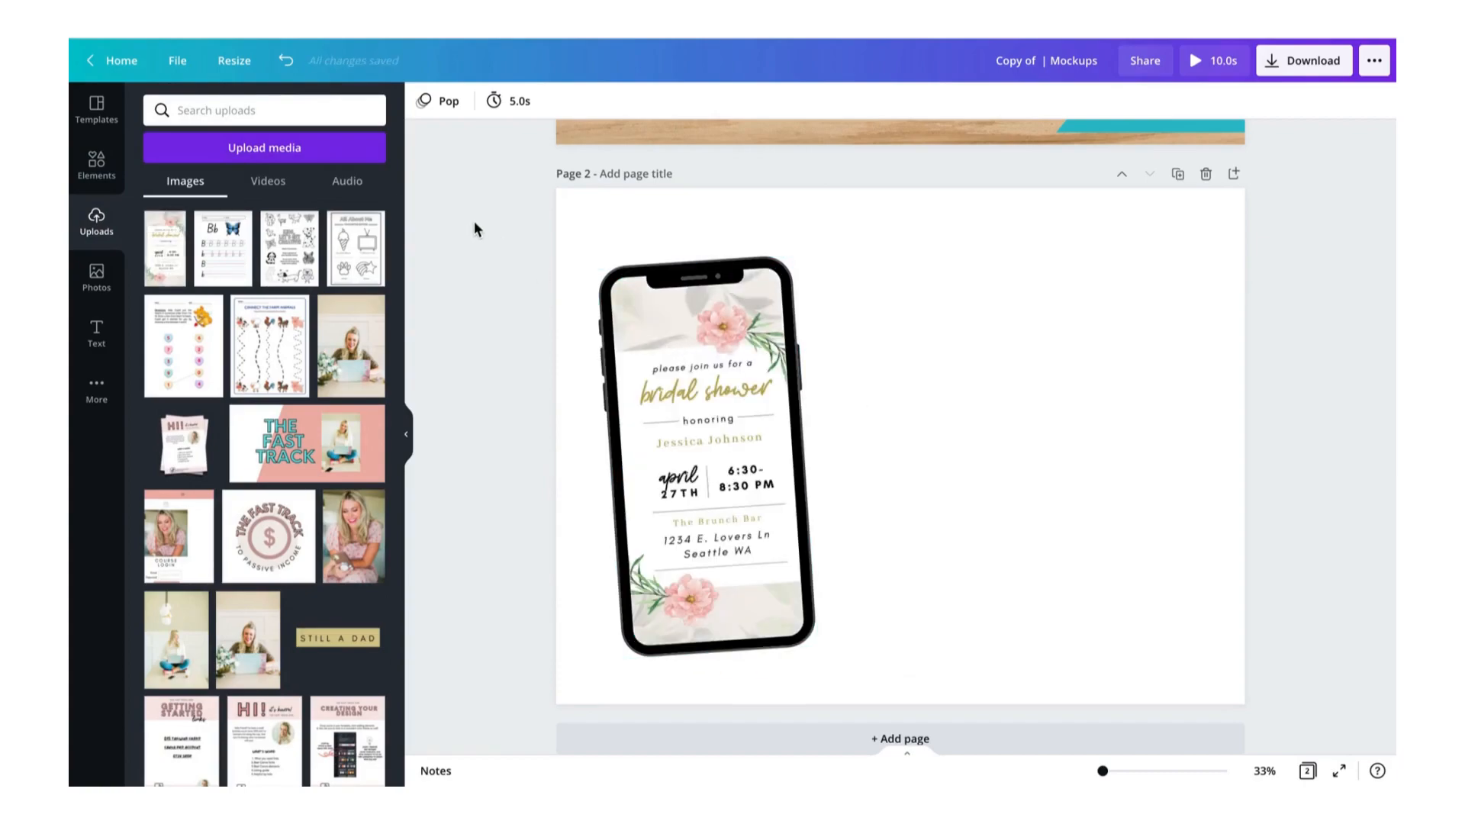
double_click(705, 366)
drag(698, 371, 688, 368)
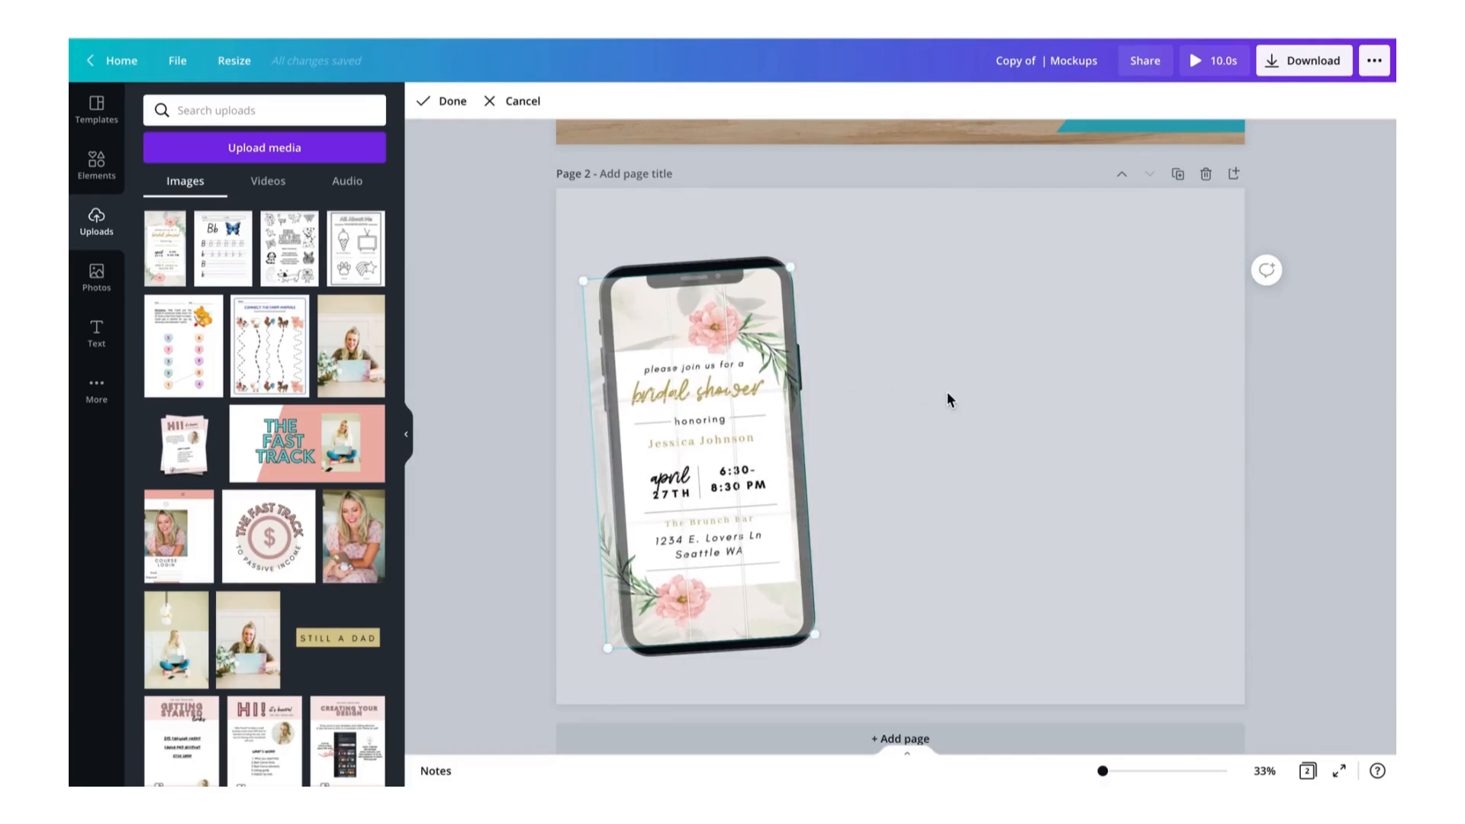
click(946, 392)
click(488, 248)
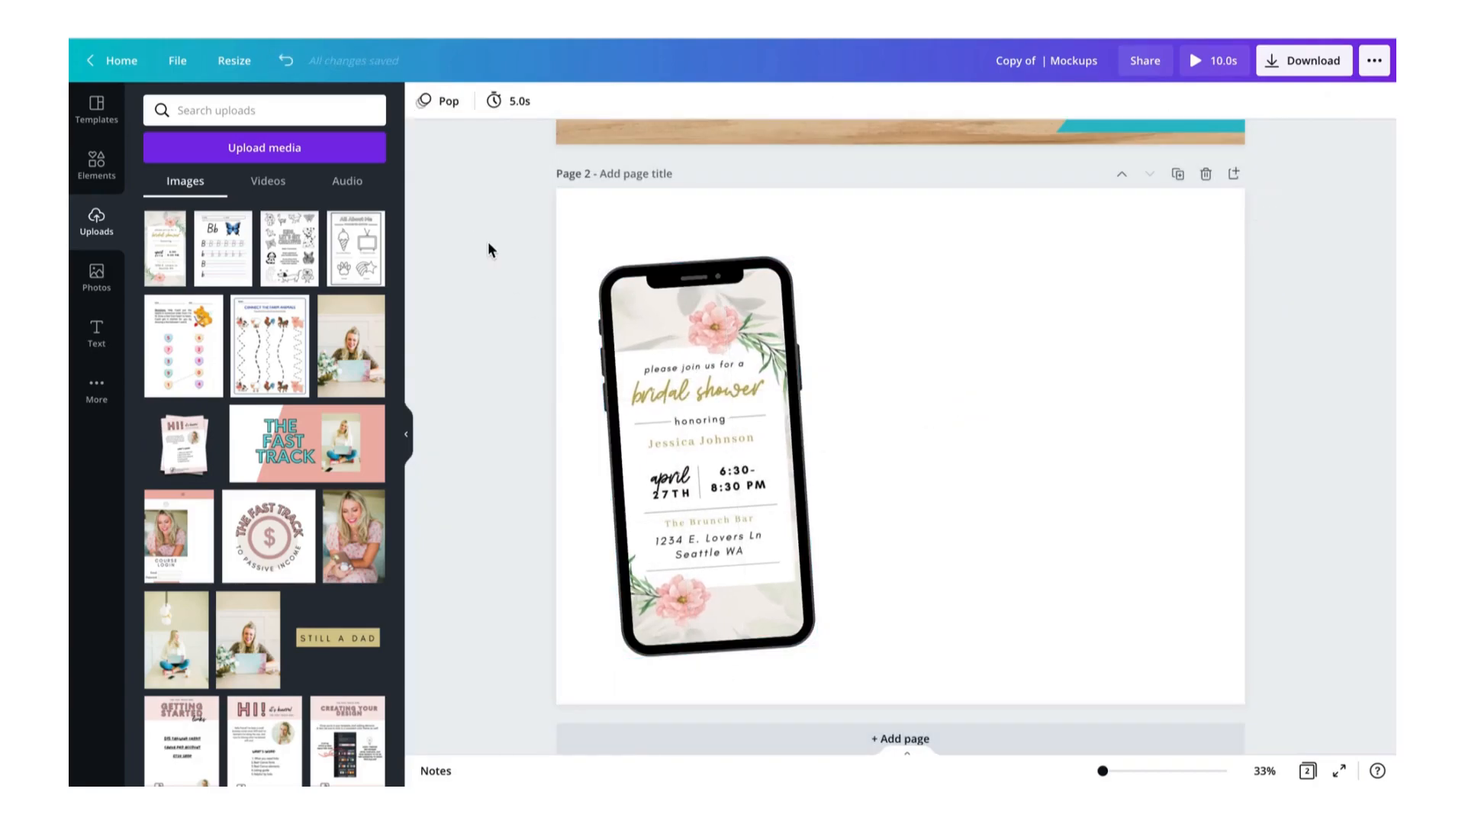
Straighten the phone mockup, enlarge it, move it up slightly and tilt it a few degrees counterclockwise again.
click(406, 438)
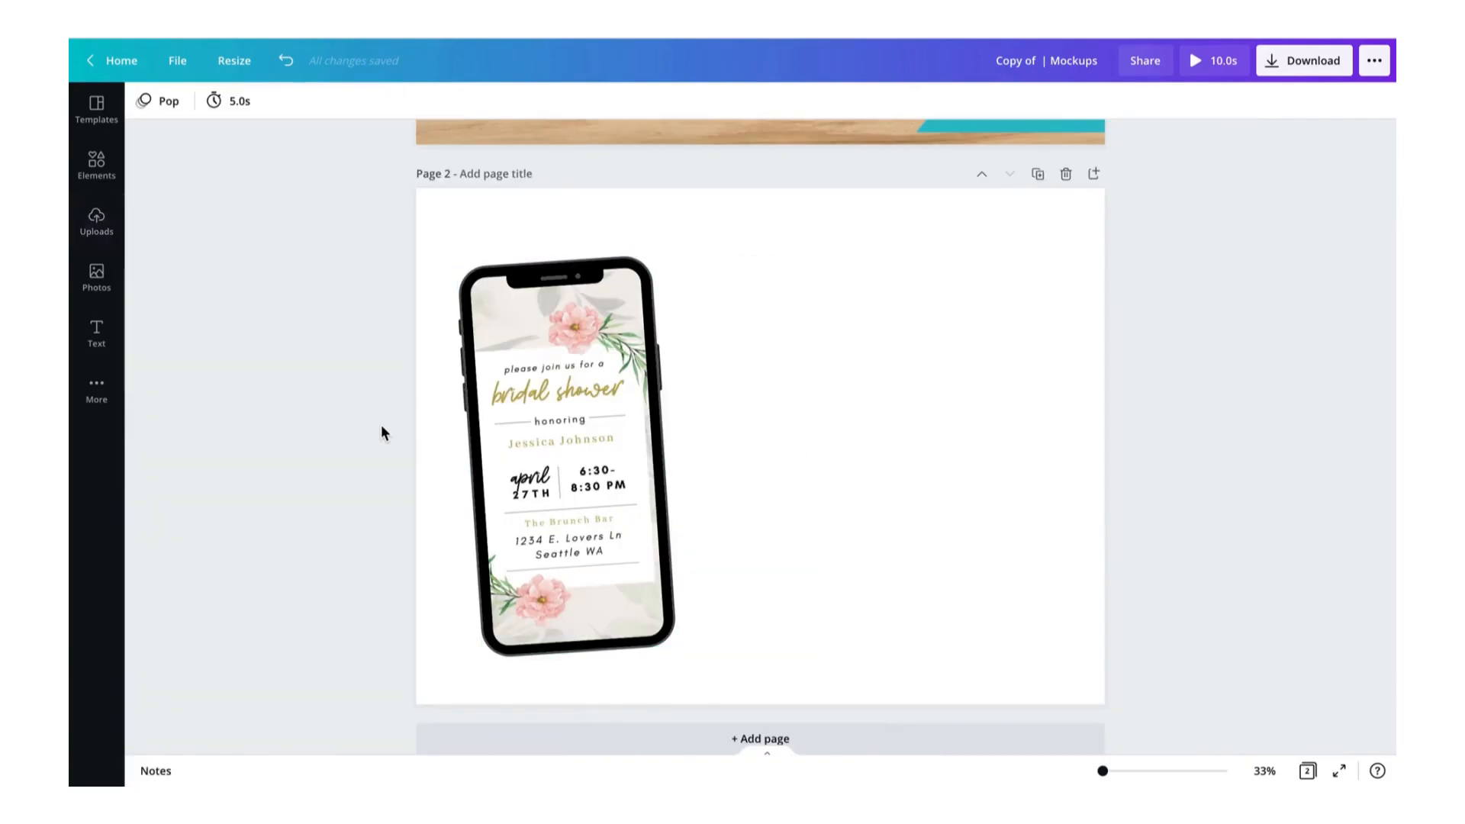
click(606, 428)
drag(581, 680, 568, 678)
mouse_move(663, 657)
mouse_down()
mouse_move(739, 725)
mouse_move(702, 661)
mouse_move(679, 675)
mouse_up()
drag(578, 570, 578, 549)
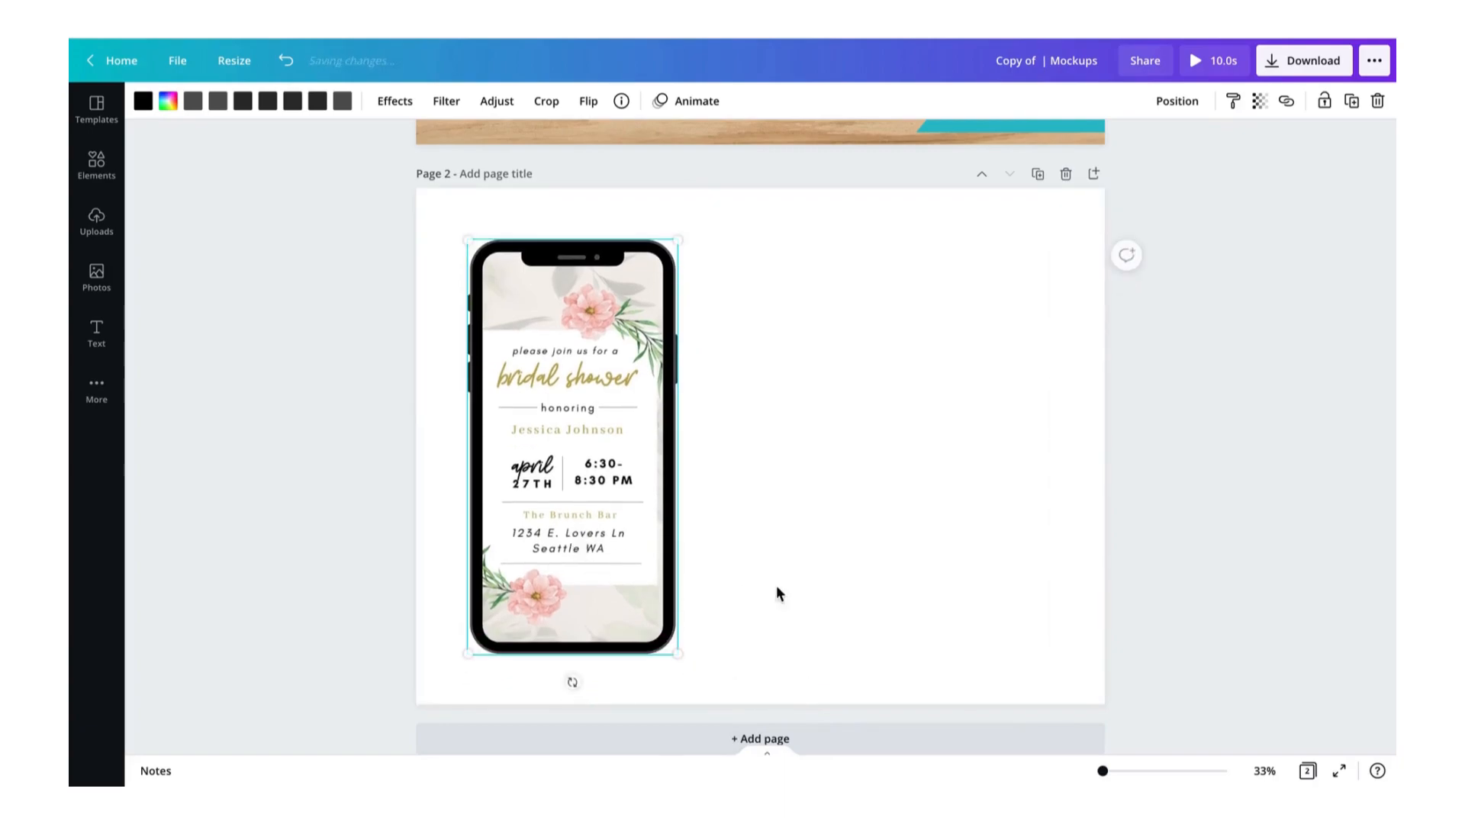
click(819, 583)
click(483, 382)
drag(569, 680, 582, 680)
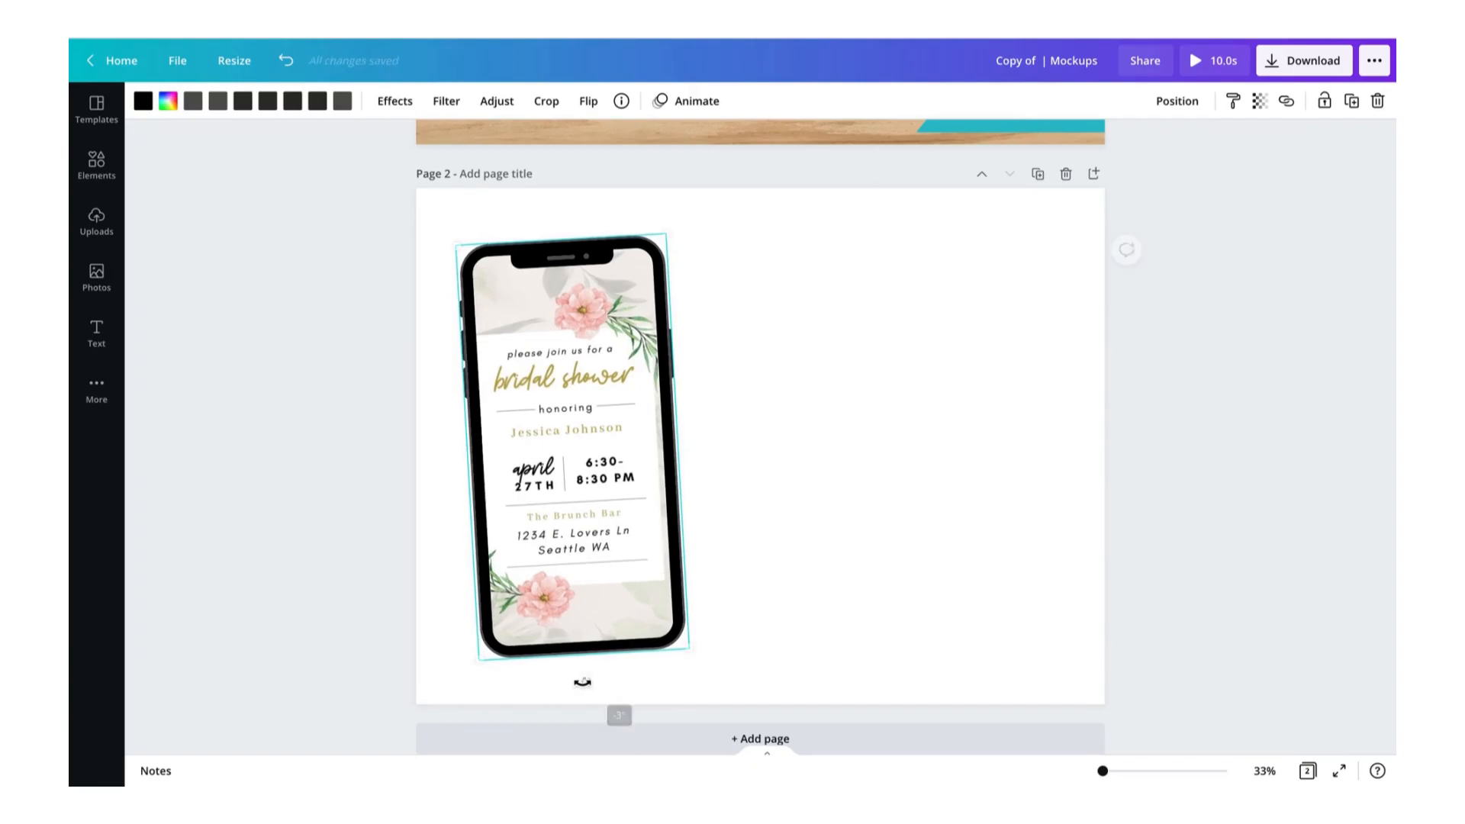
click(375, 503)
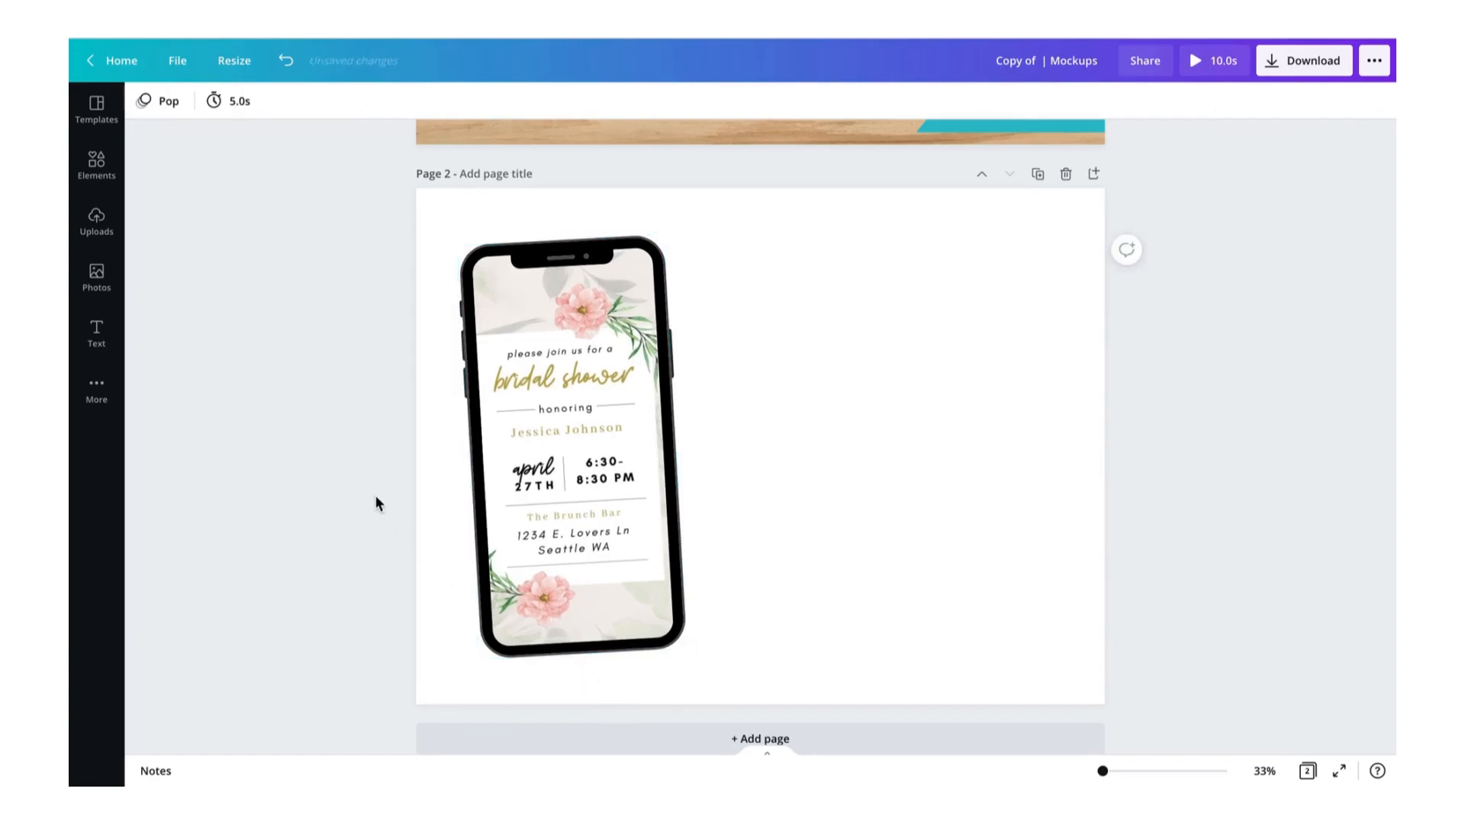
Add the recently used teal Made in Canva banner against the page's lower right edge and enlarge it slightly.
click(96, 164)
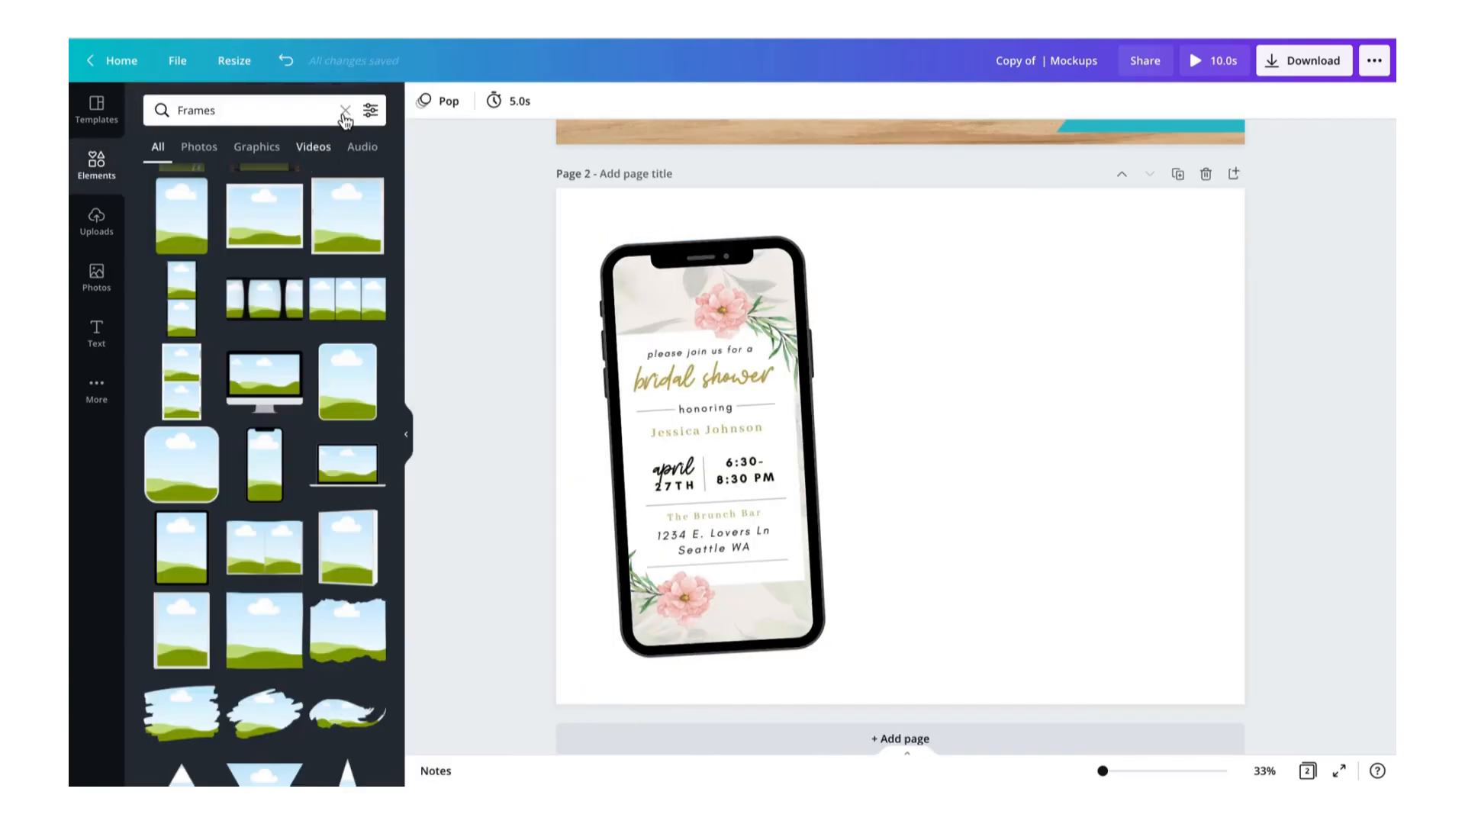
click(345, 110)
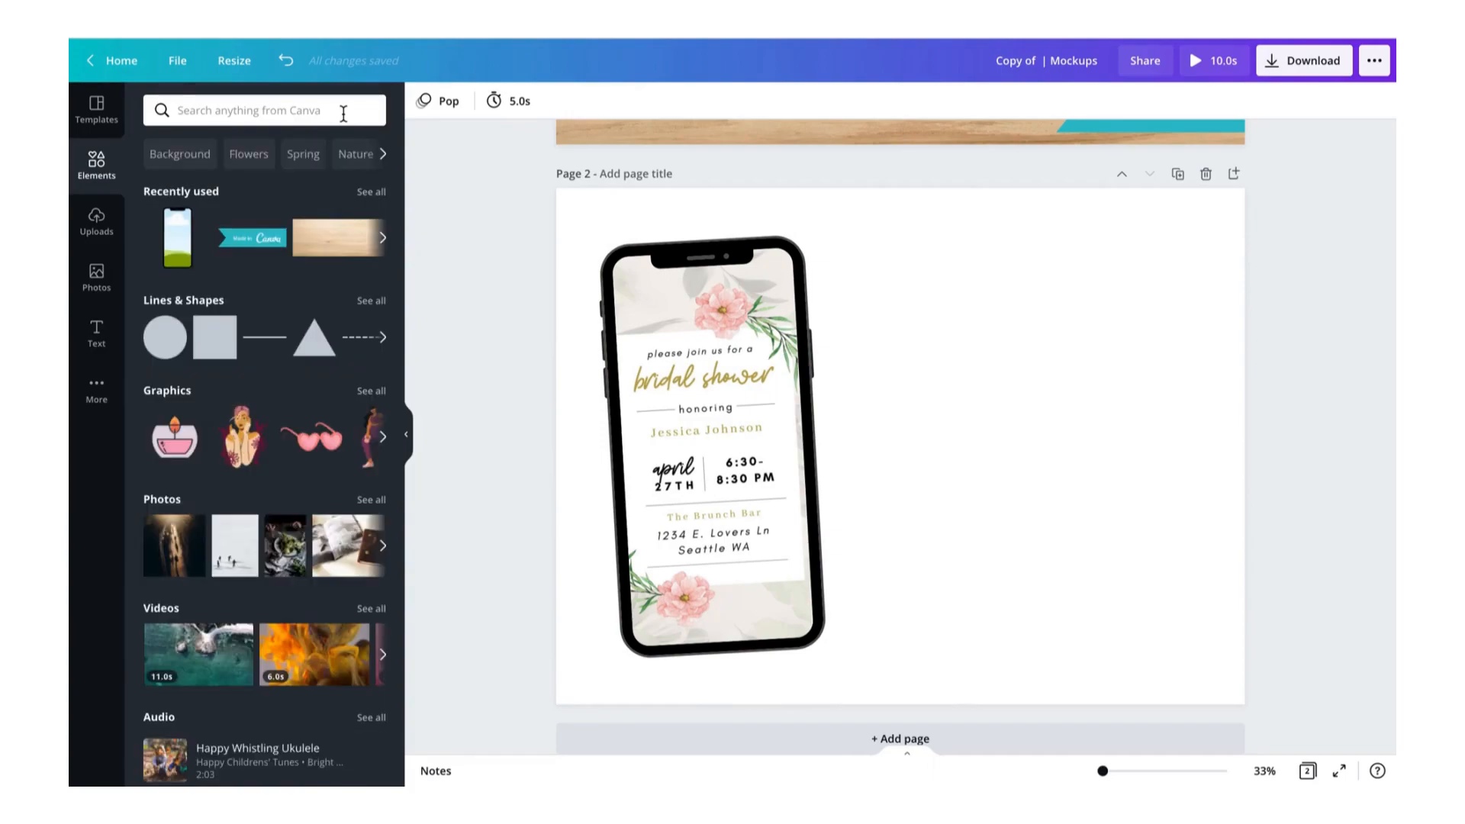
click(248, 242)
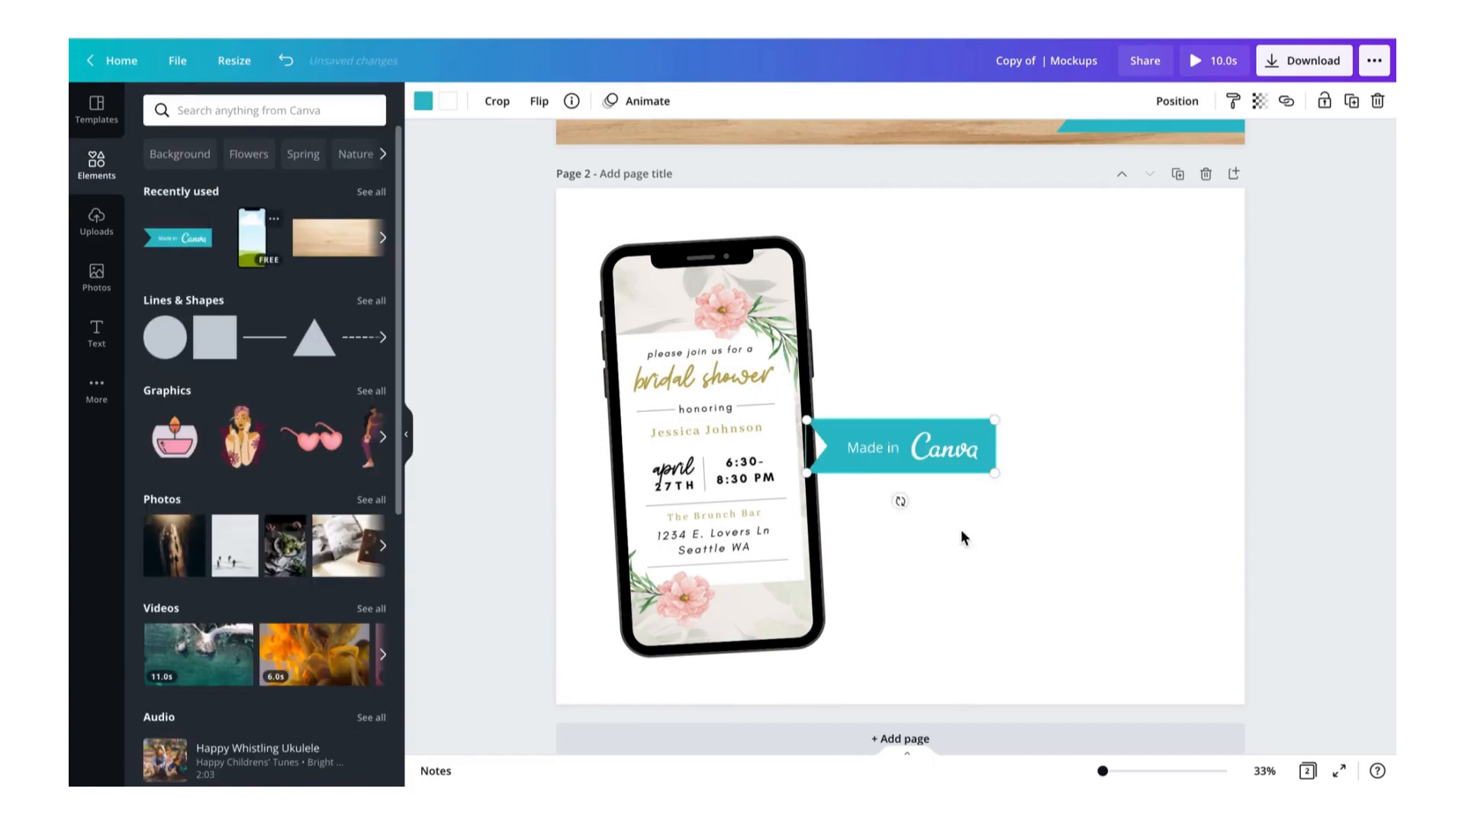
drag(948, 455, 1179, 616)
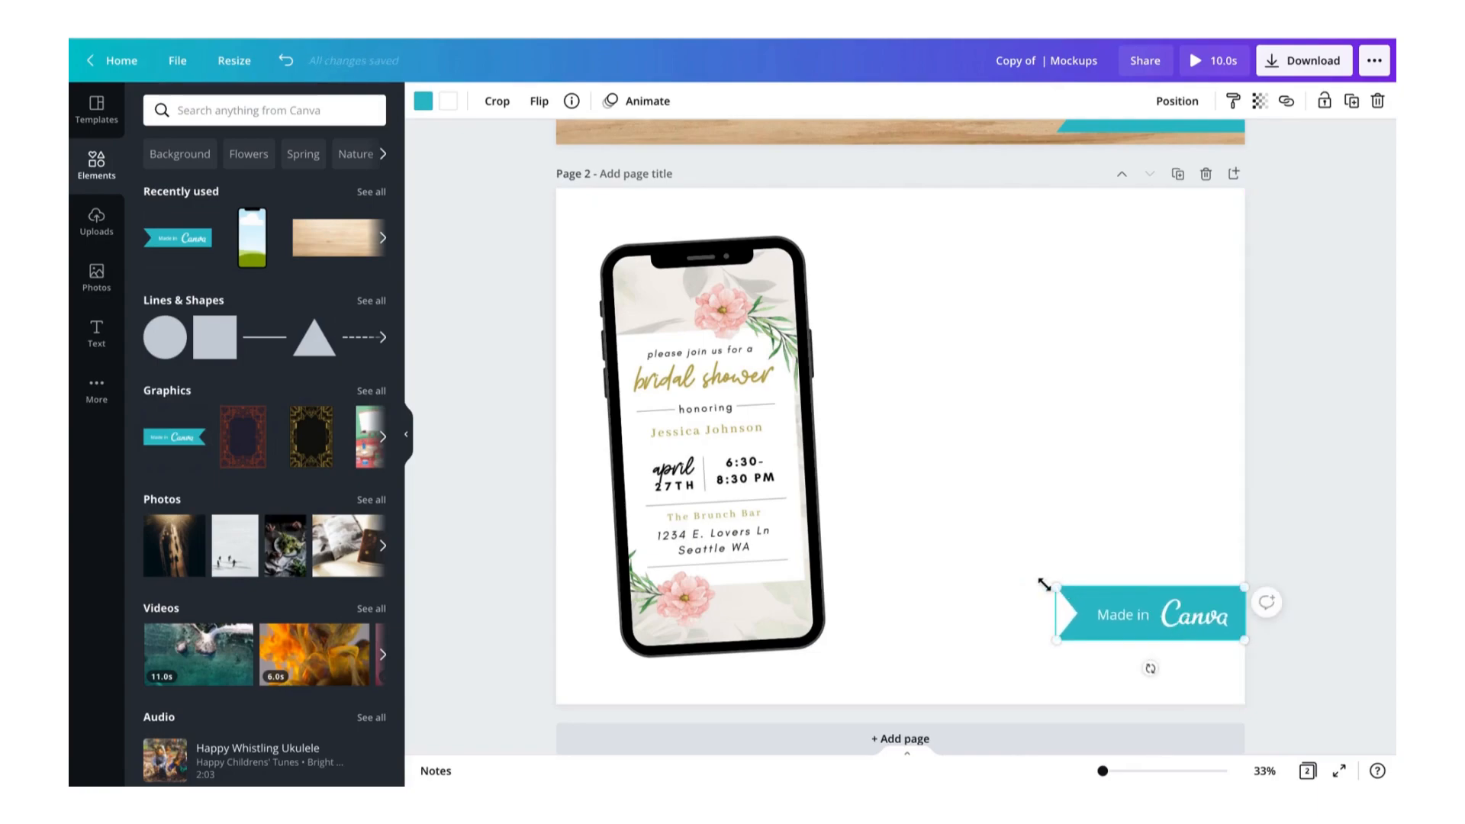
drag(1056, 585, 1019, 576)
click(1306, 449)
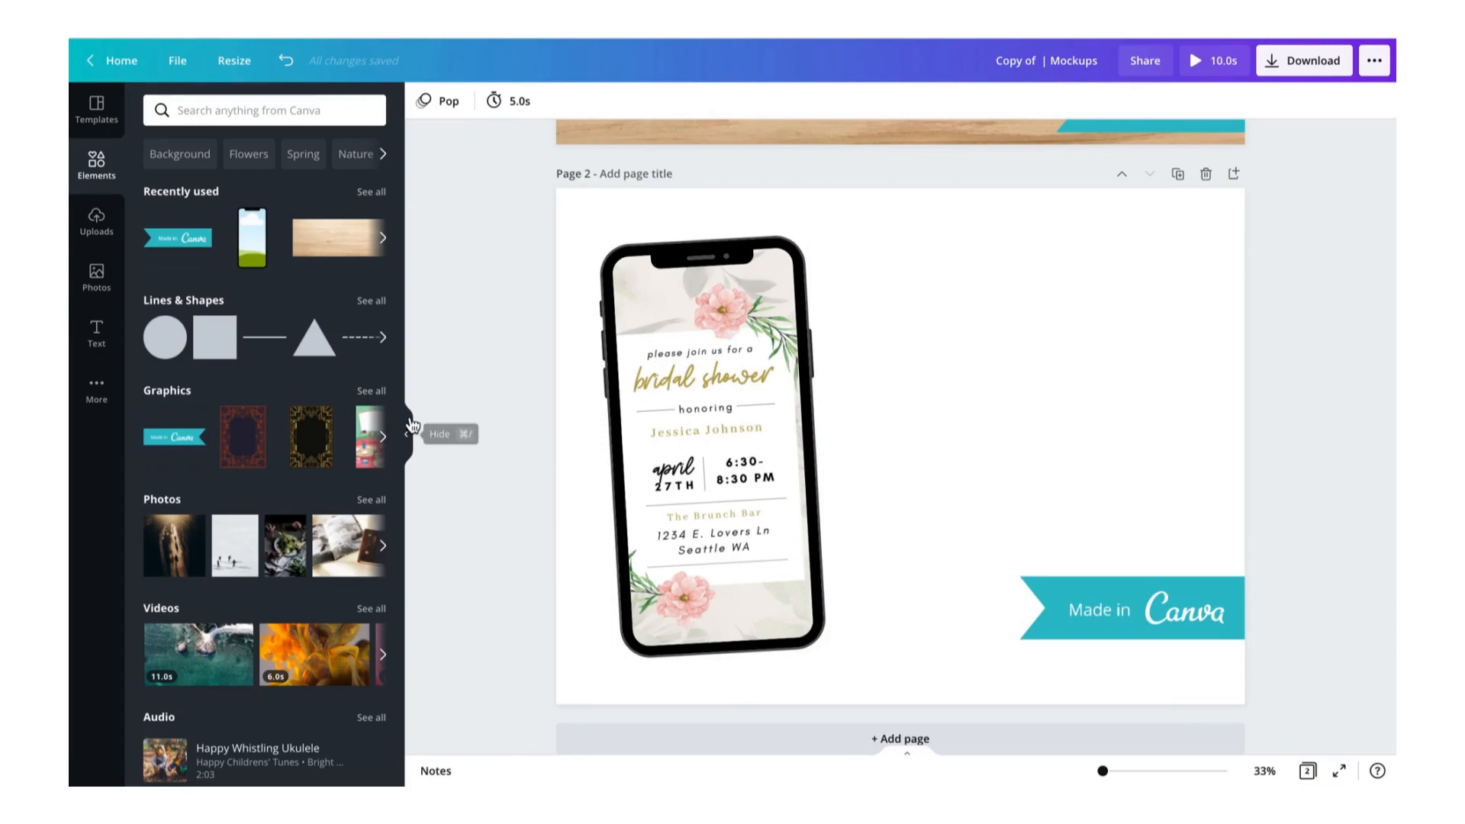
Add body text reading "DIGITAL BRIDAL SHOWER" on two lines and place it in the empty area beside the phone.
click(78, 347)
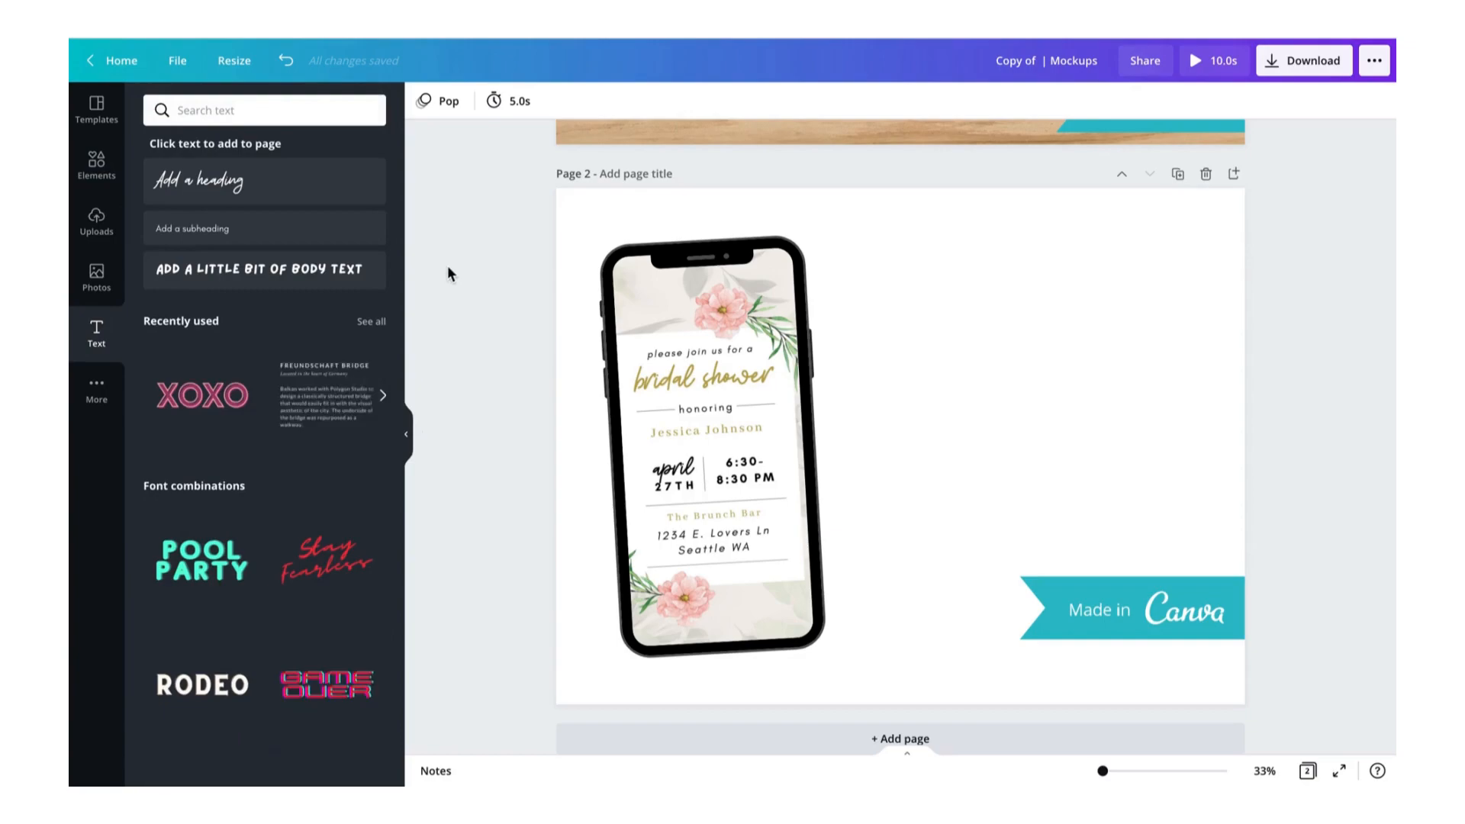
click(305, 277)
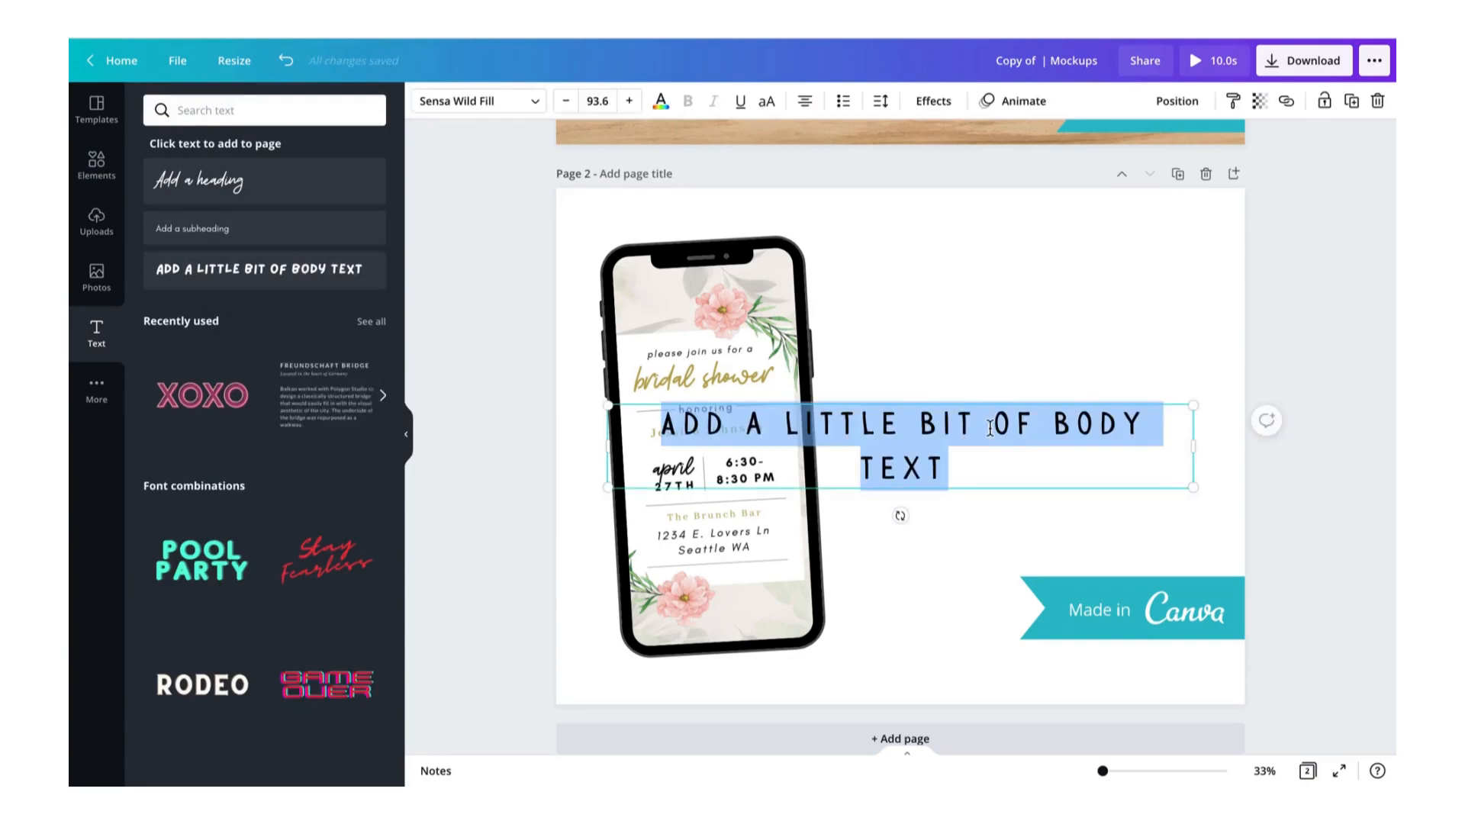
text(DIGITAL)
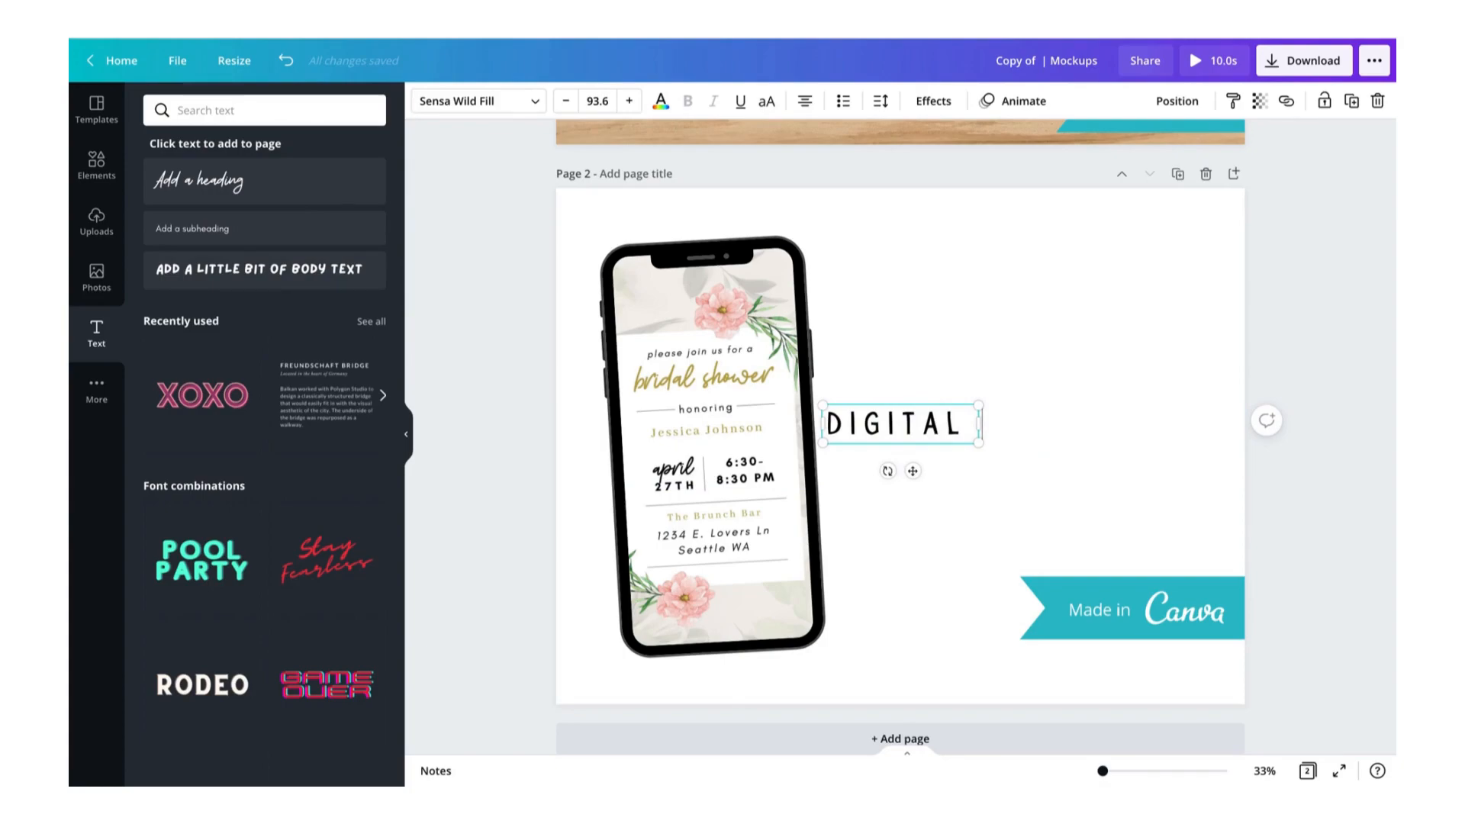
key(Return)
text(BRIDAL SHOWER)
key(Return)
click(1066, 330)
drag(939, 455, 1086, 381)
click(1247, 540)
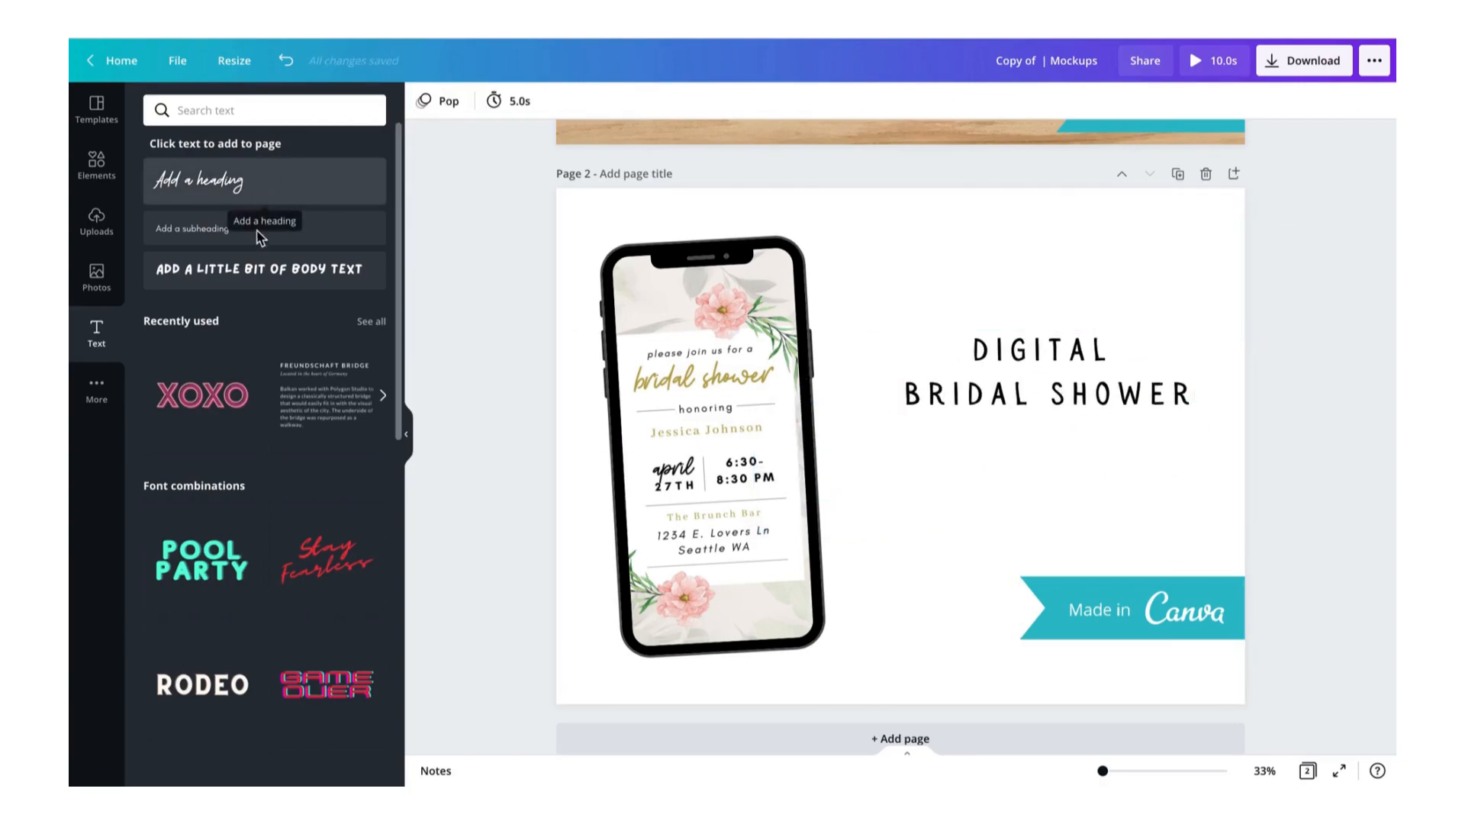
Add a separate text box reading "INVITATION" to the phone mockup page.
text(tINVI)
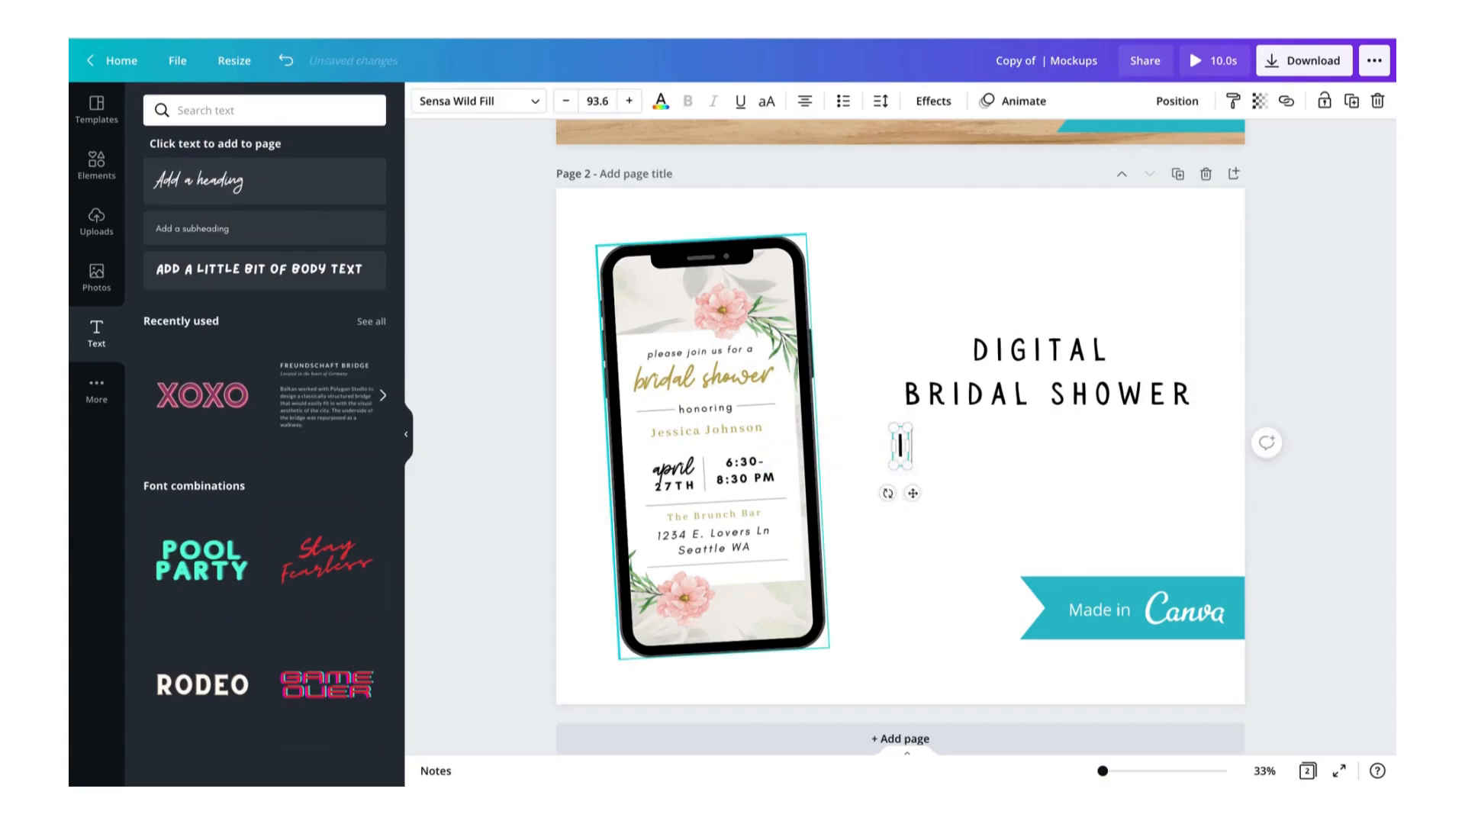
key(BackSpace)
key(BackSpace)
key(BackSpace)
text(NVITATION)
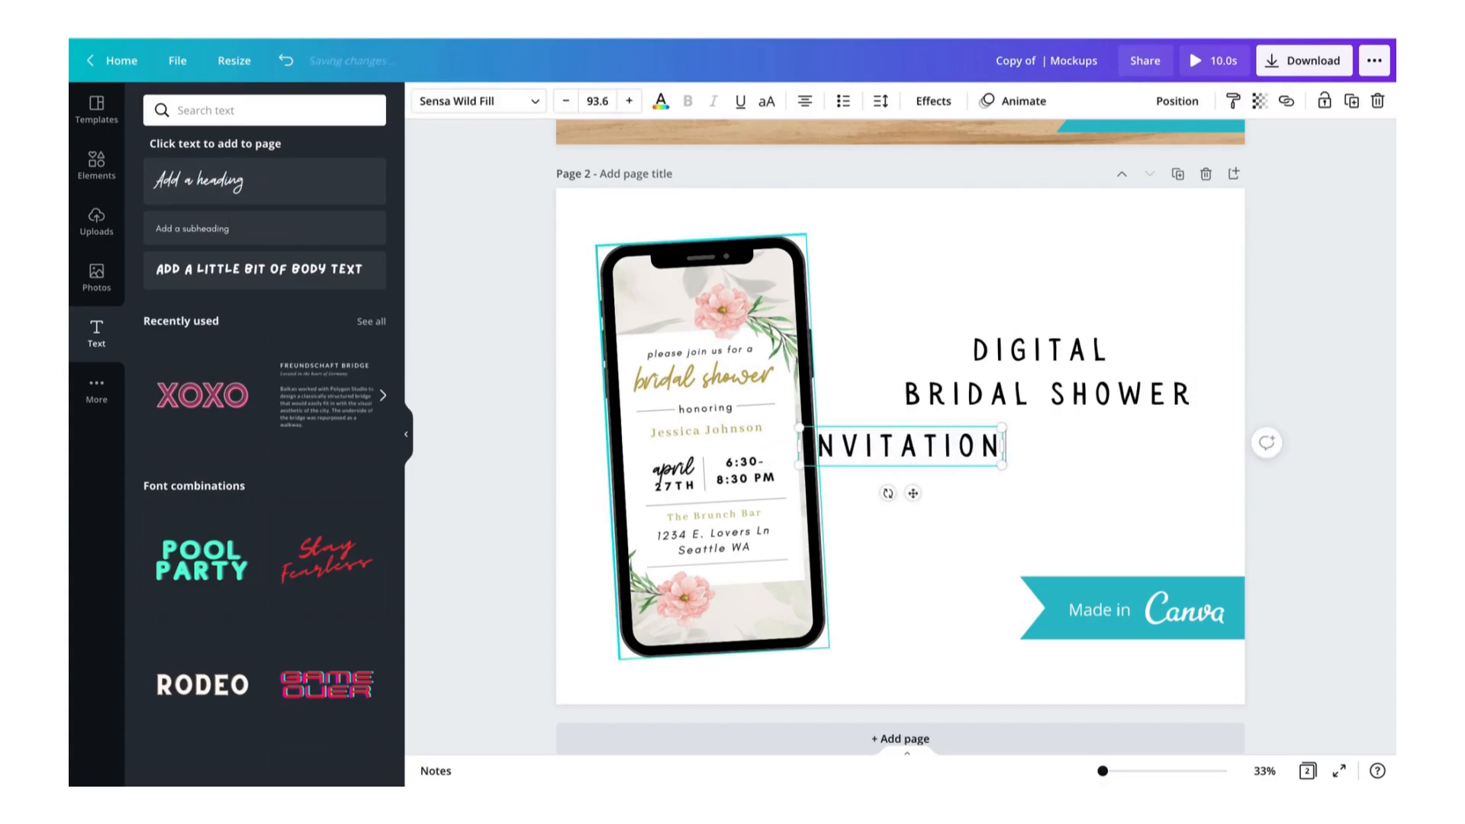
Set the "INVITATION" text in the Lazydog font and centre it beneath the "BRIDAL SHOWER" line.
key(ctrl+a)
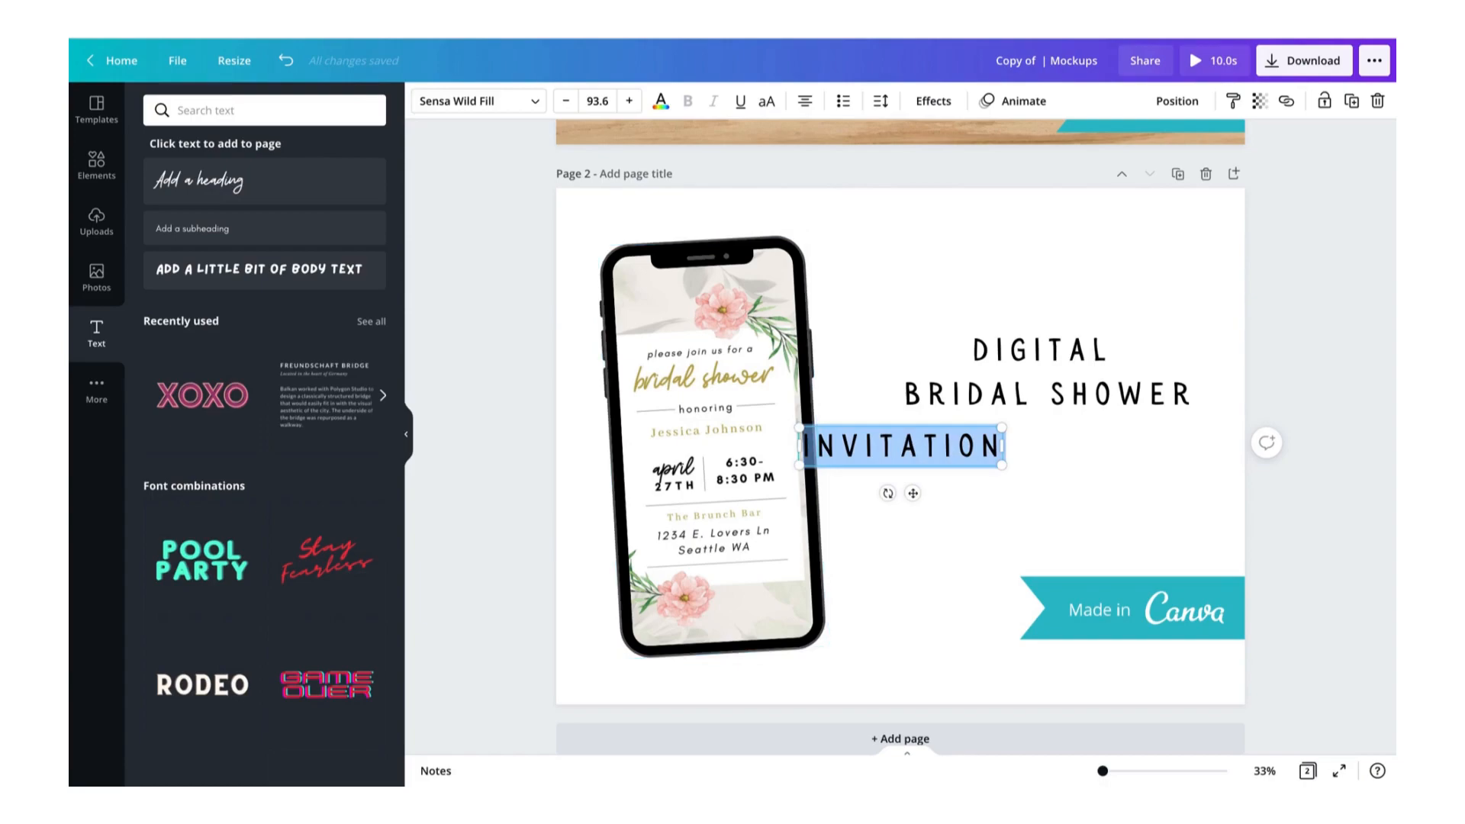
click(536, 104)
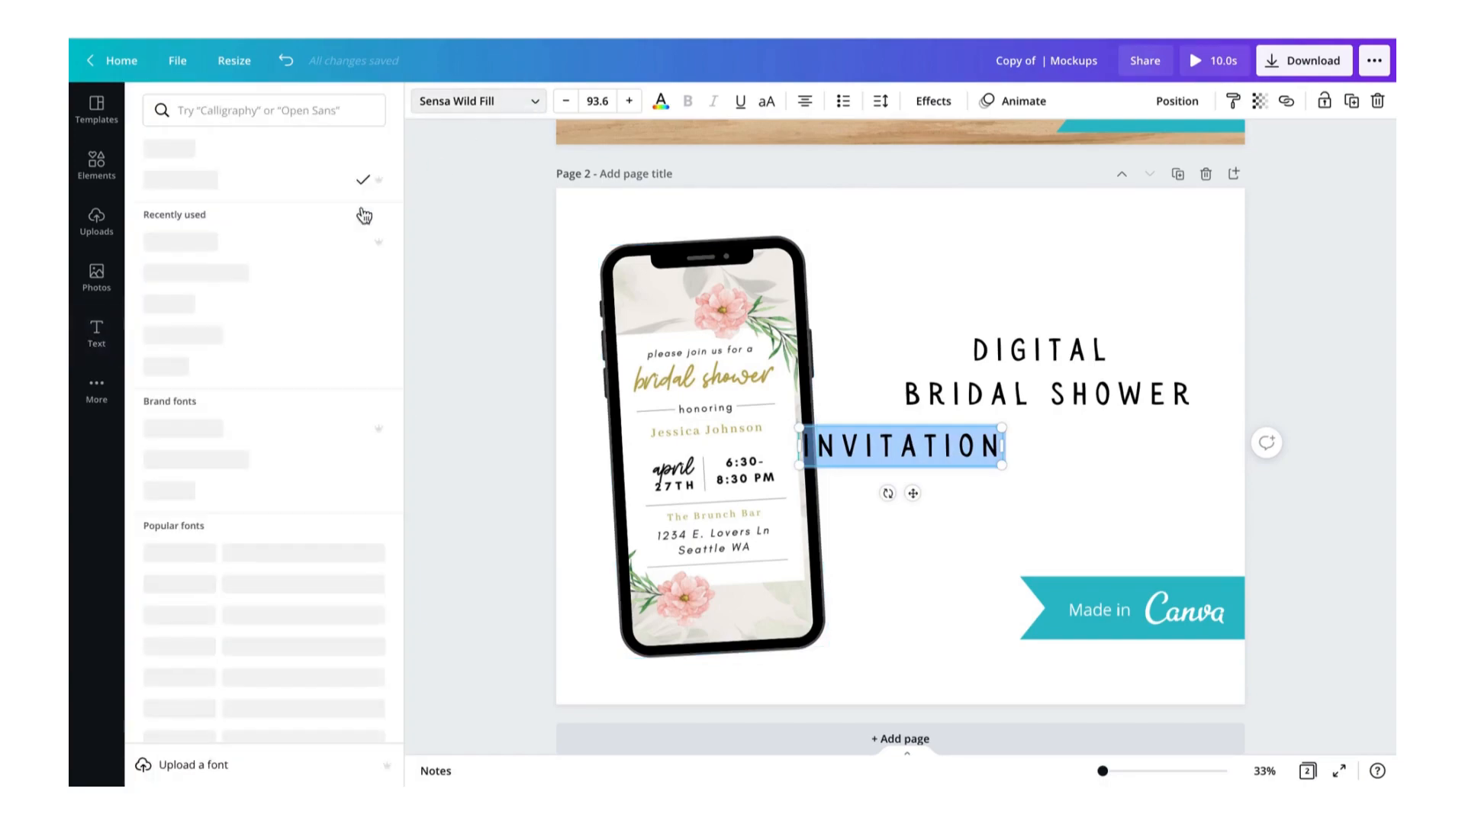
click(293, 151)
click(975, 451)
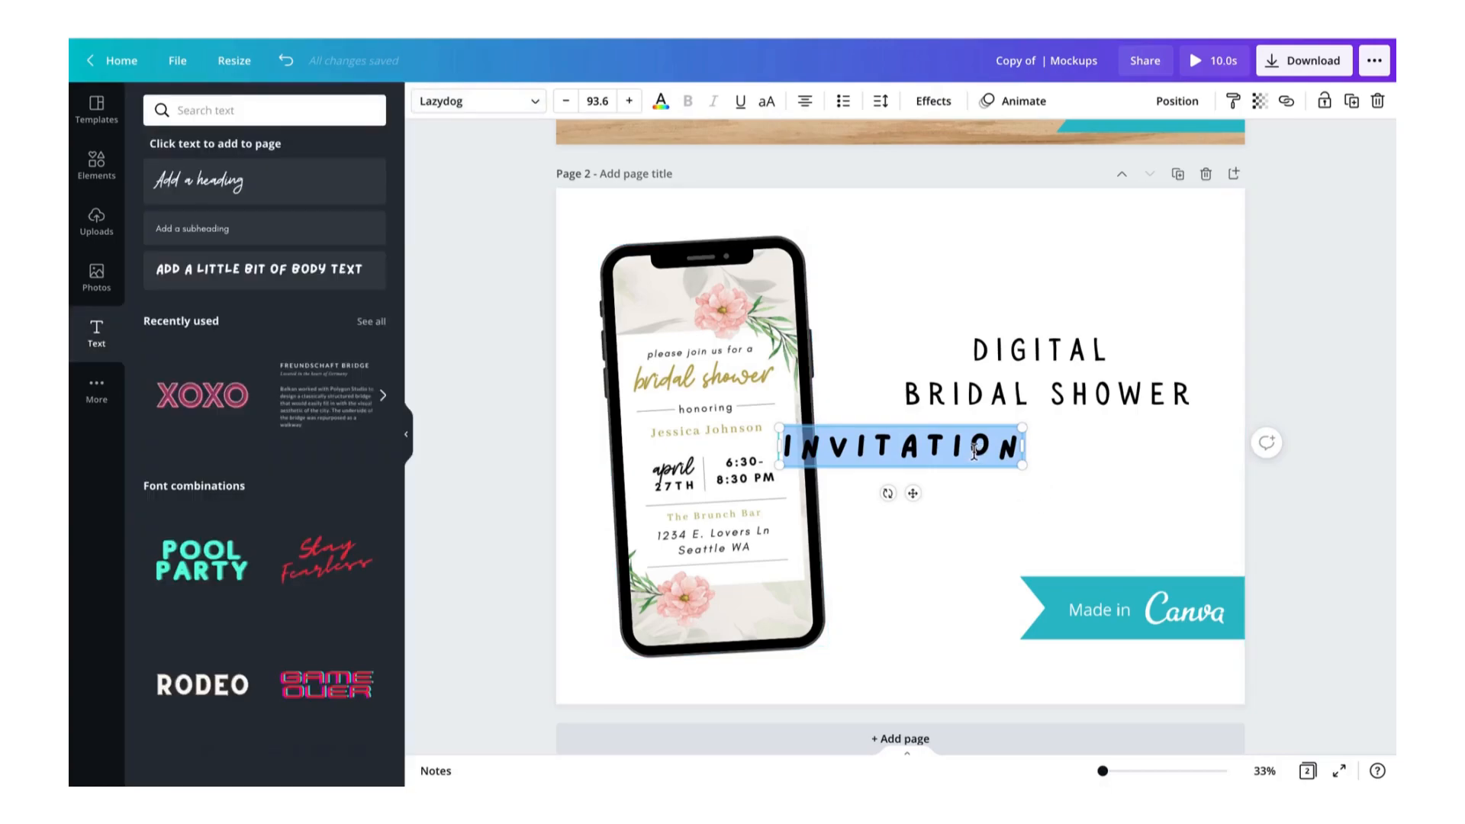
click(972, 510)
drag(945, 463, 1086, 460)
click(1105, 514)
Delete the teal Made in Canva banner from the phone mockup page.
click(1150, 633)
key(Delete)
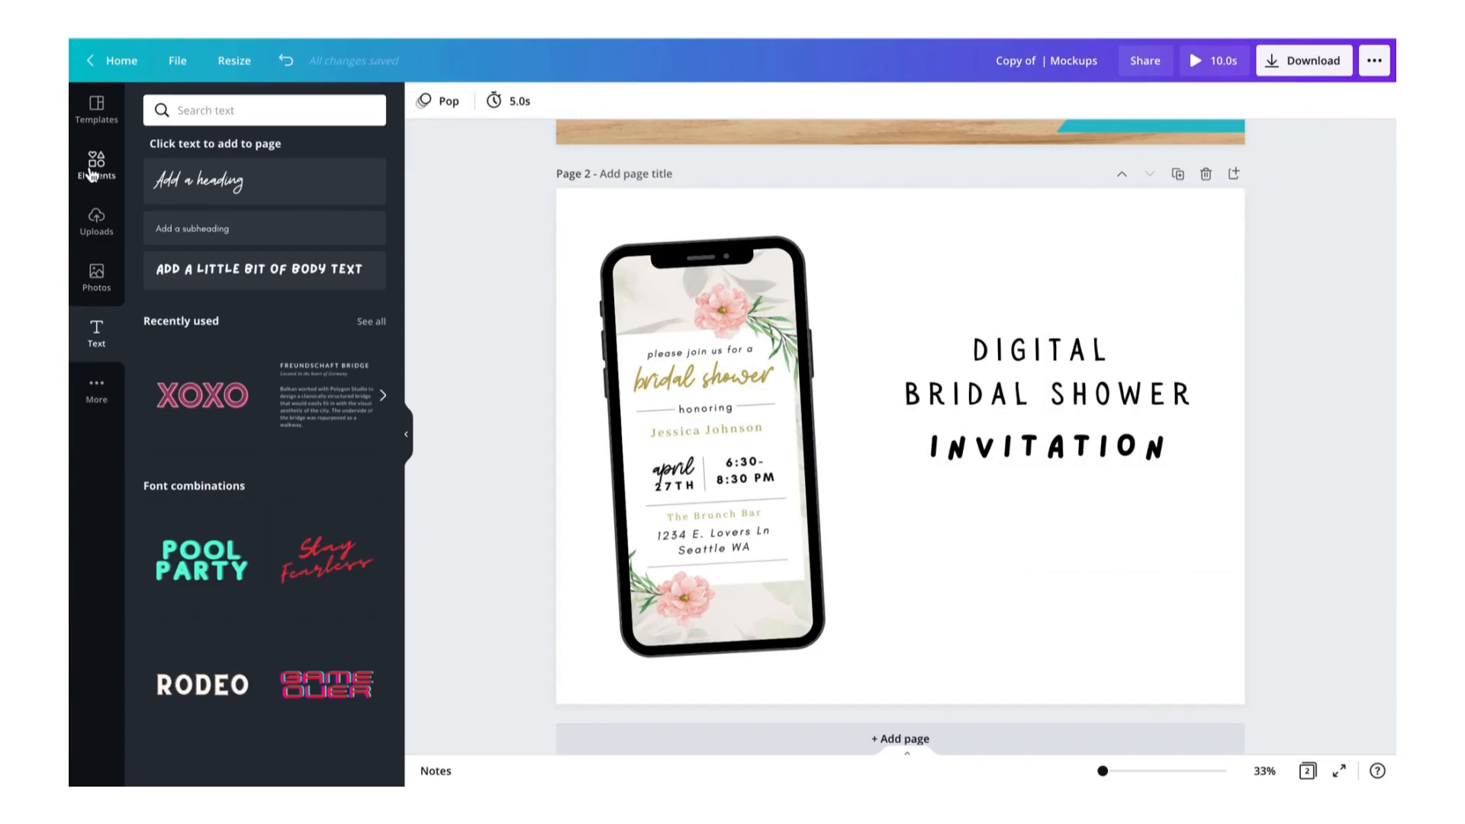
Search the design elements for "canva" and limit the results to graphics.
click(91, 164)
click(276, 113)
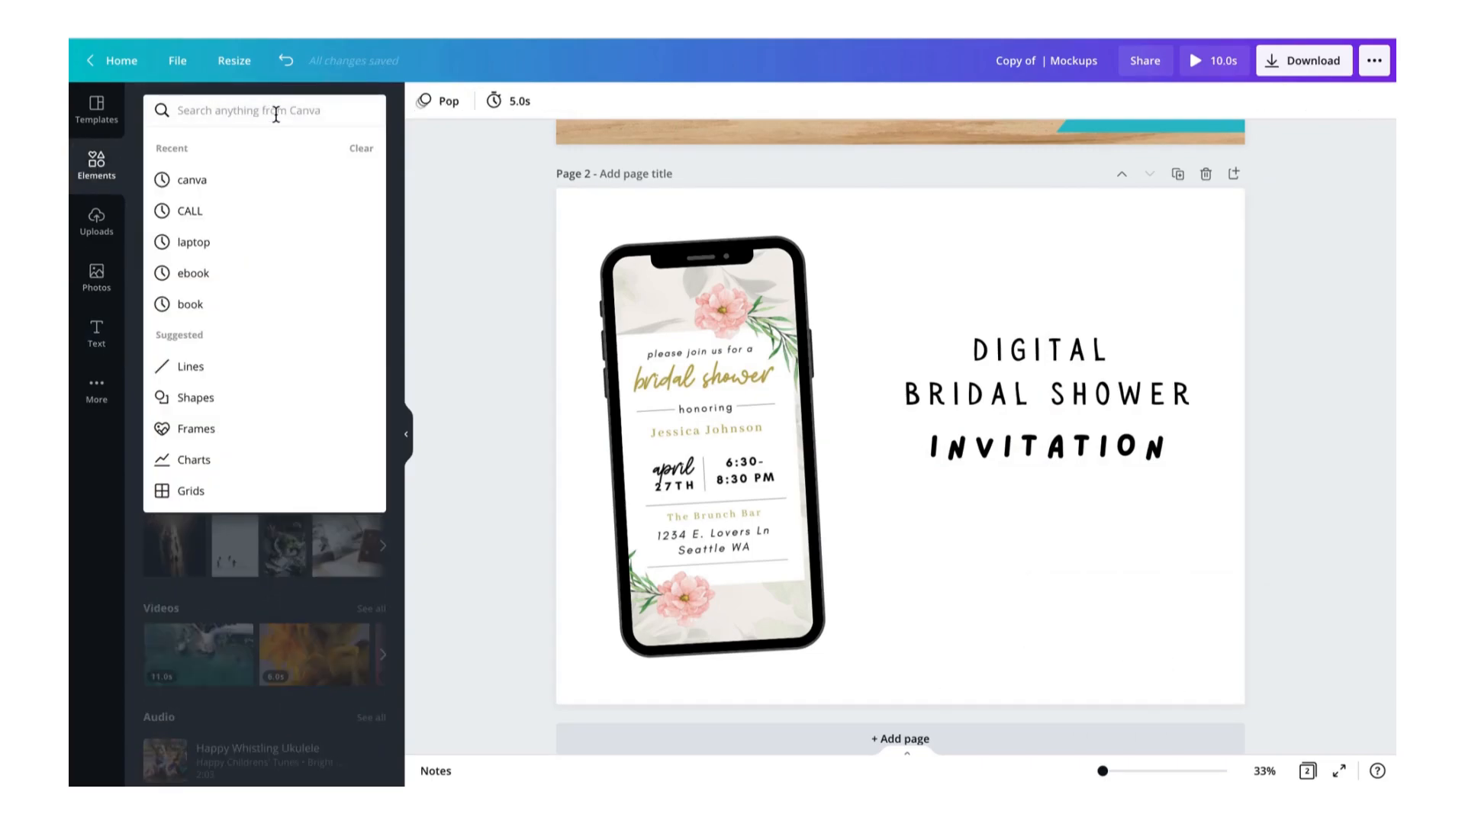
text(canva)
key(Return)
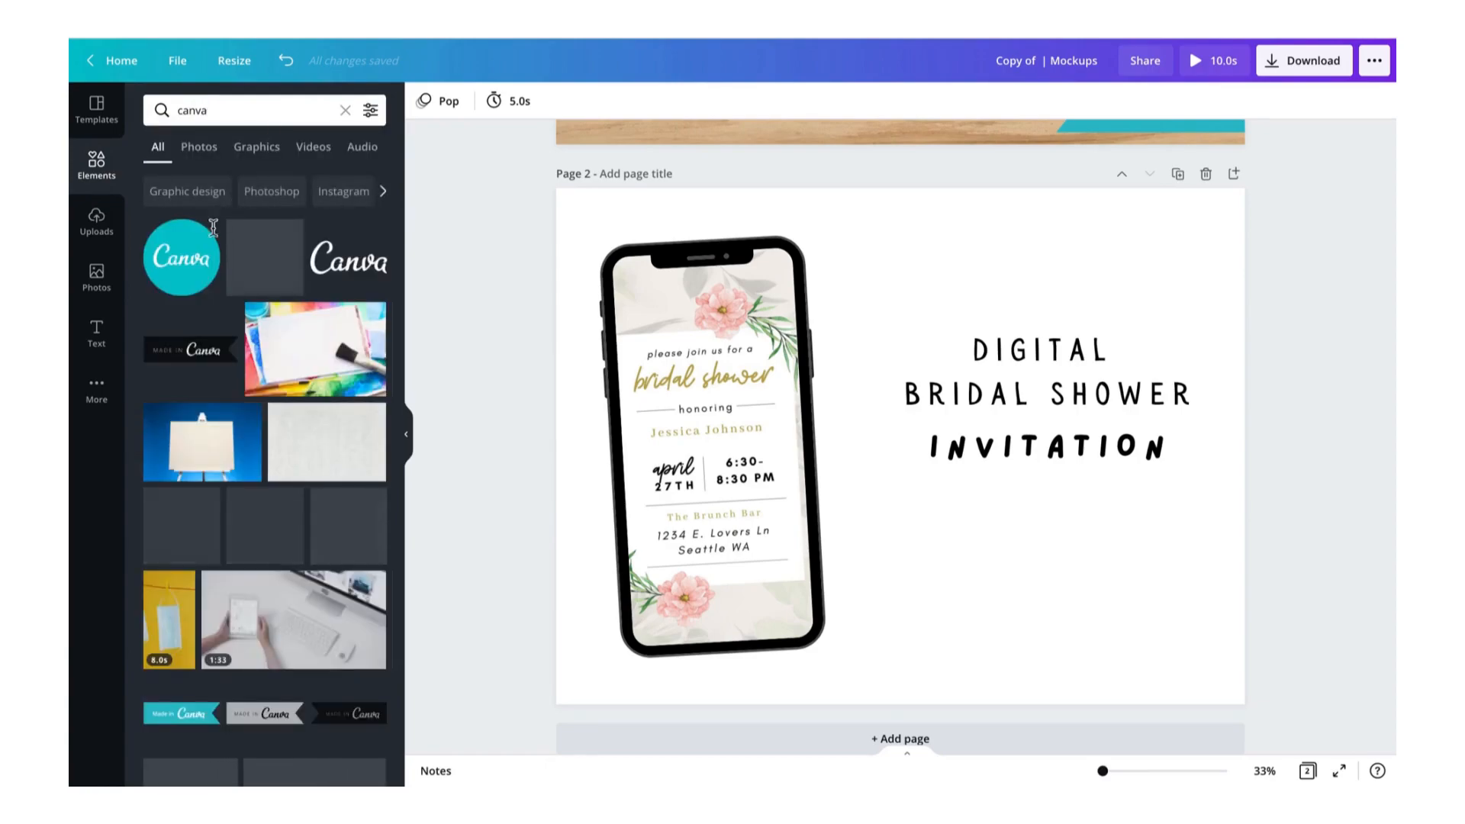
click(269, 158)
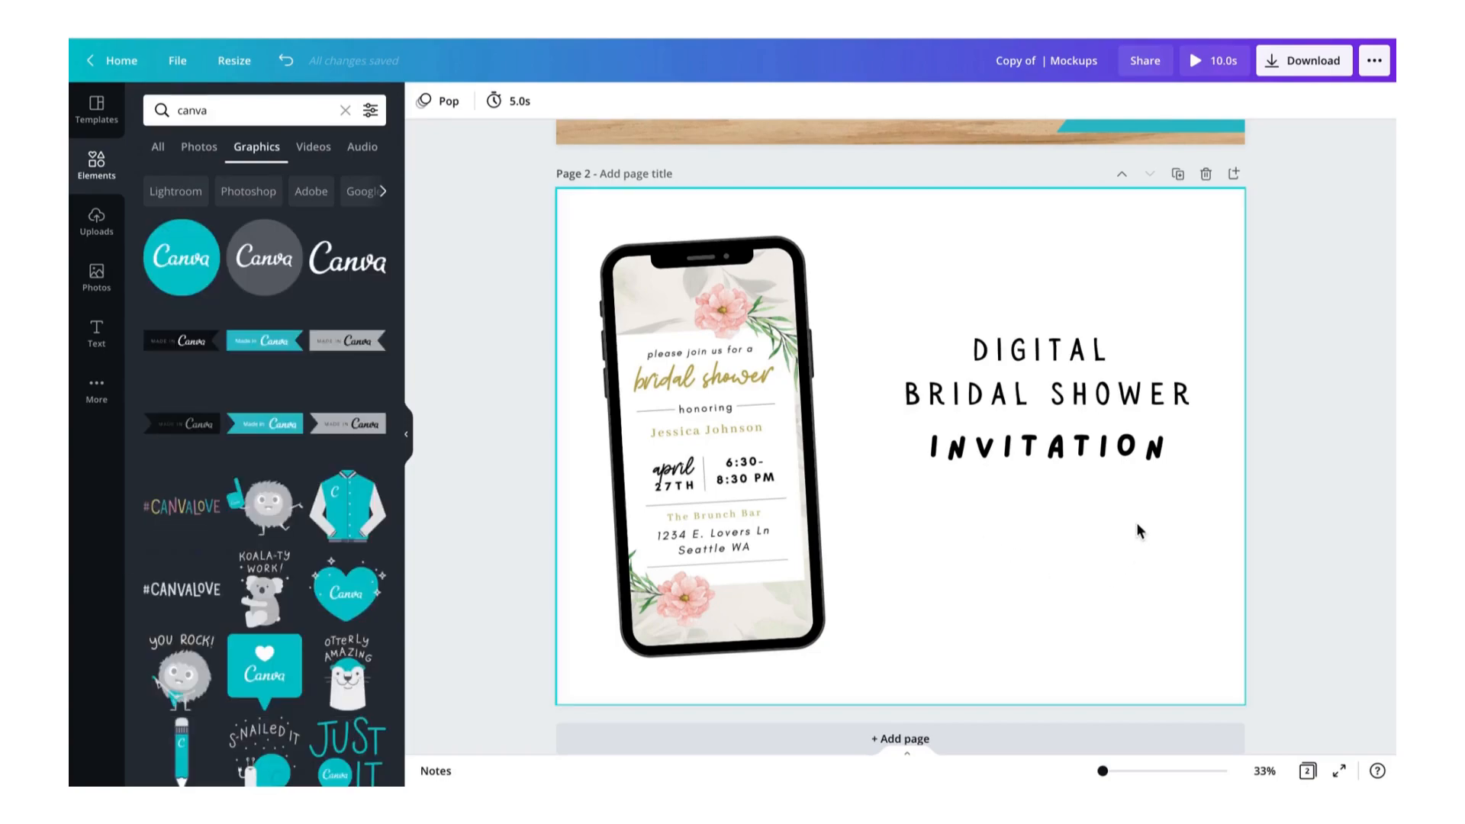
Move the "DIGITAL BRIDAL SHOWER" and "INVITATION" texts together lower on the page to free space above them.
click(1135, 521)
drag(1030, 359, 998, 324)
drag(1042, 414, 1039, 432)
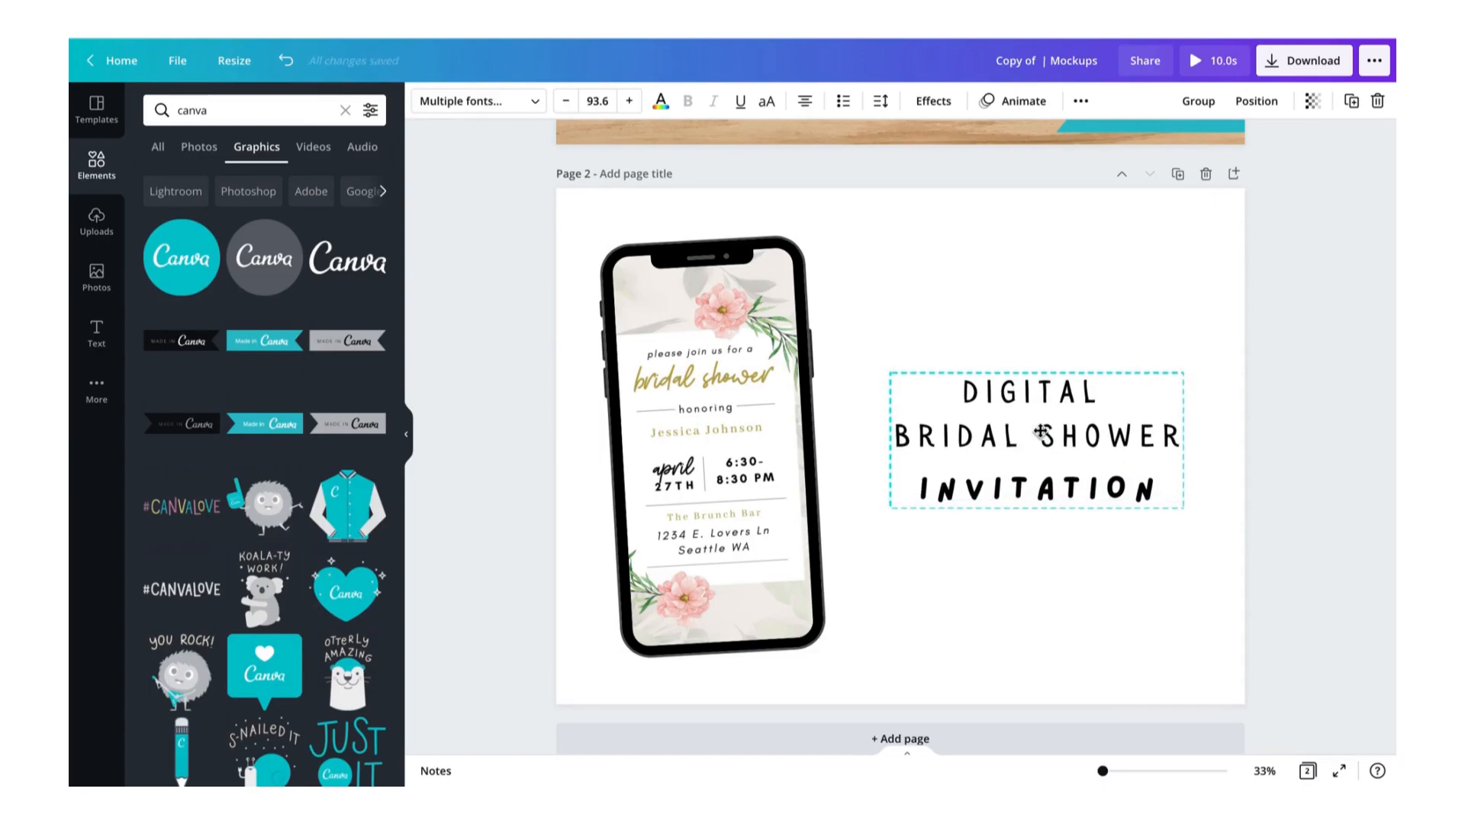
click(1321, 354)
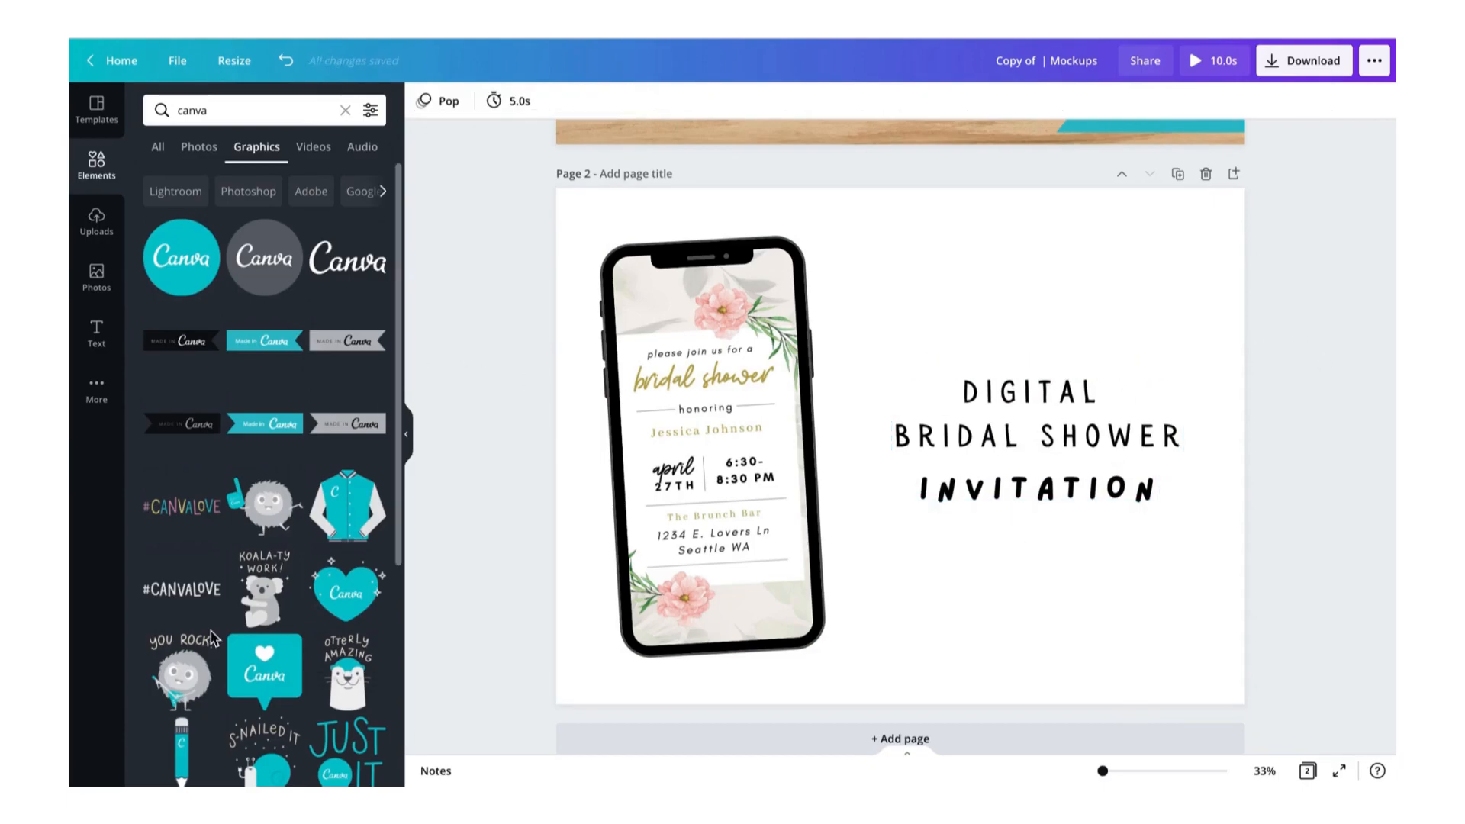
Add the teal vertical "Made in Canva" ribbon against the page's upper edge above the text, scaled to about 644 × 725.
scroll(276, 487, down, 5)
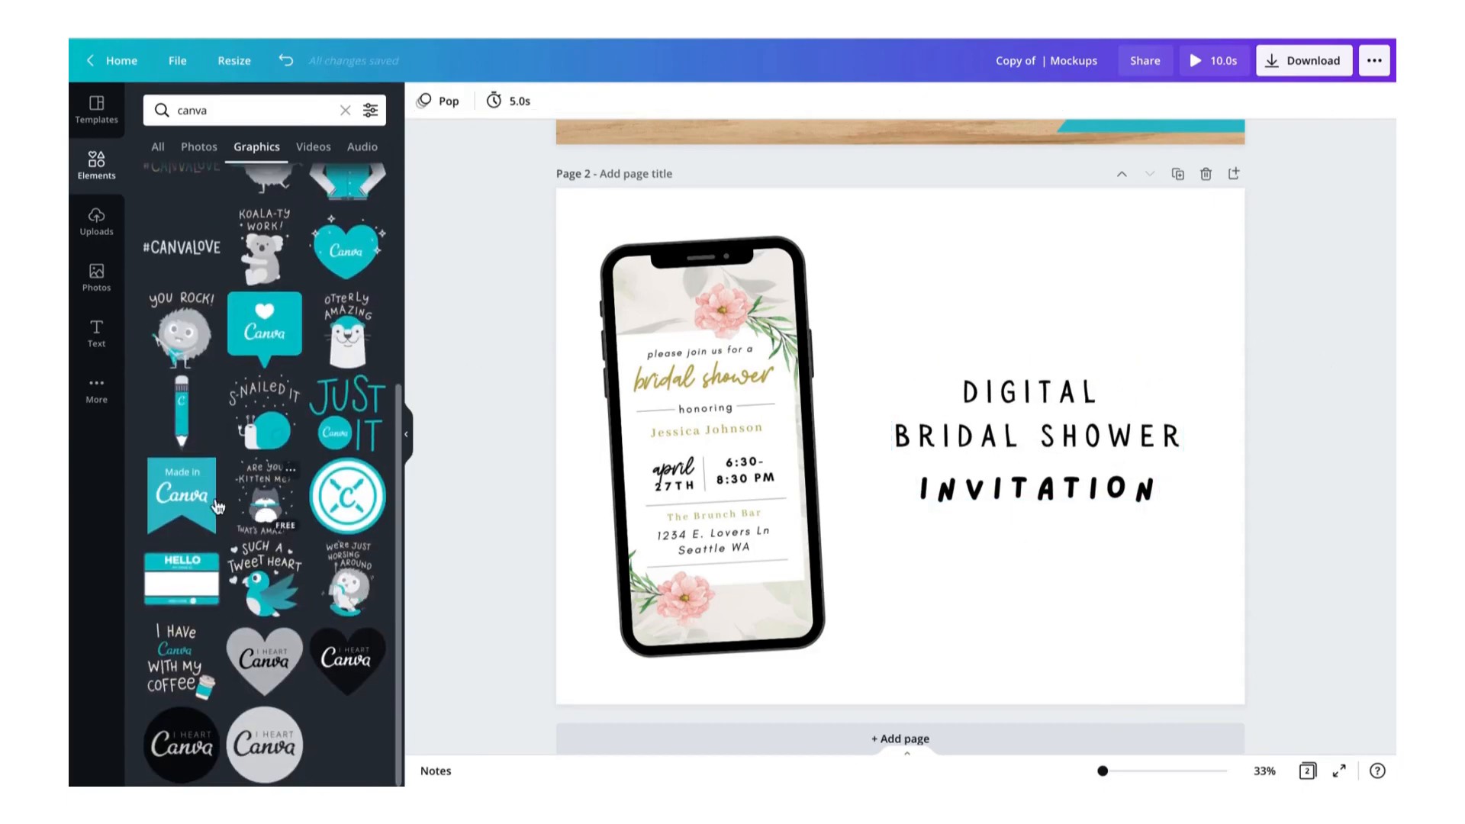
click(169, 493)
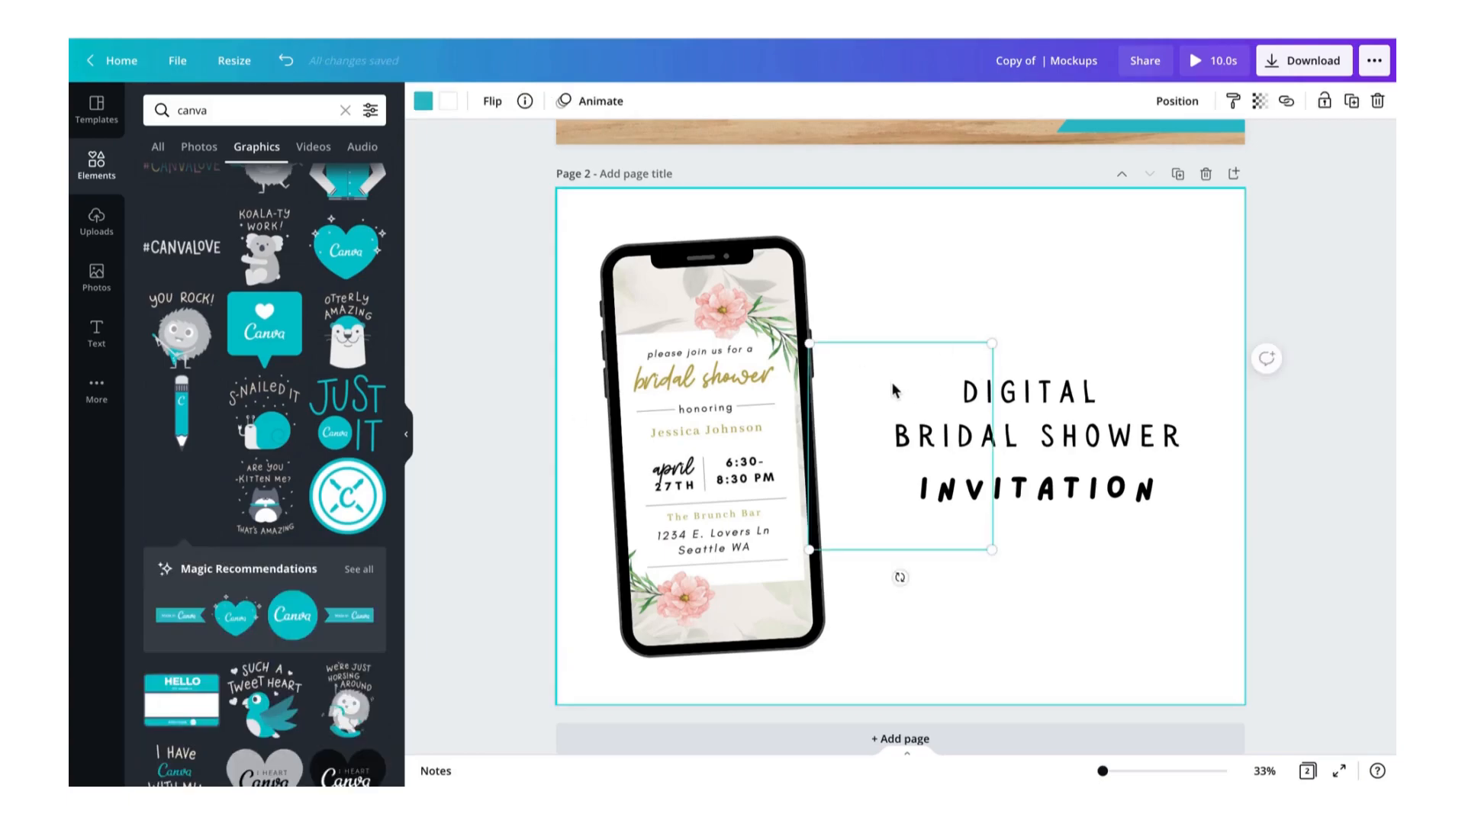
drag(897, 403, 1013, 263)
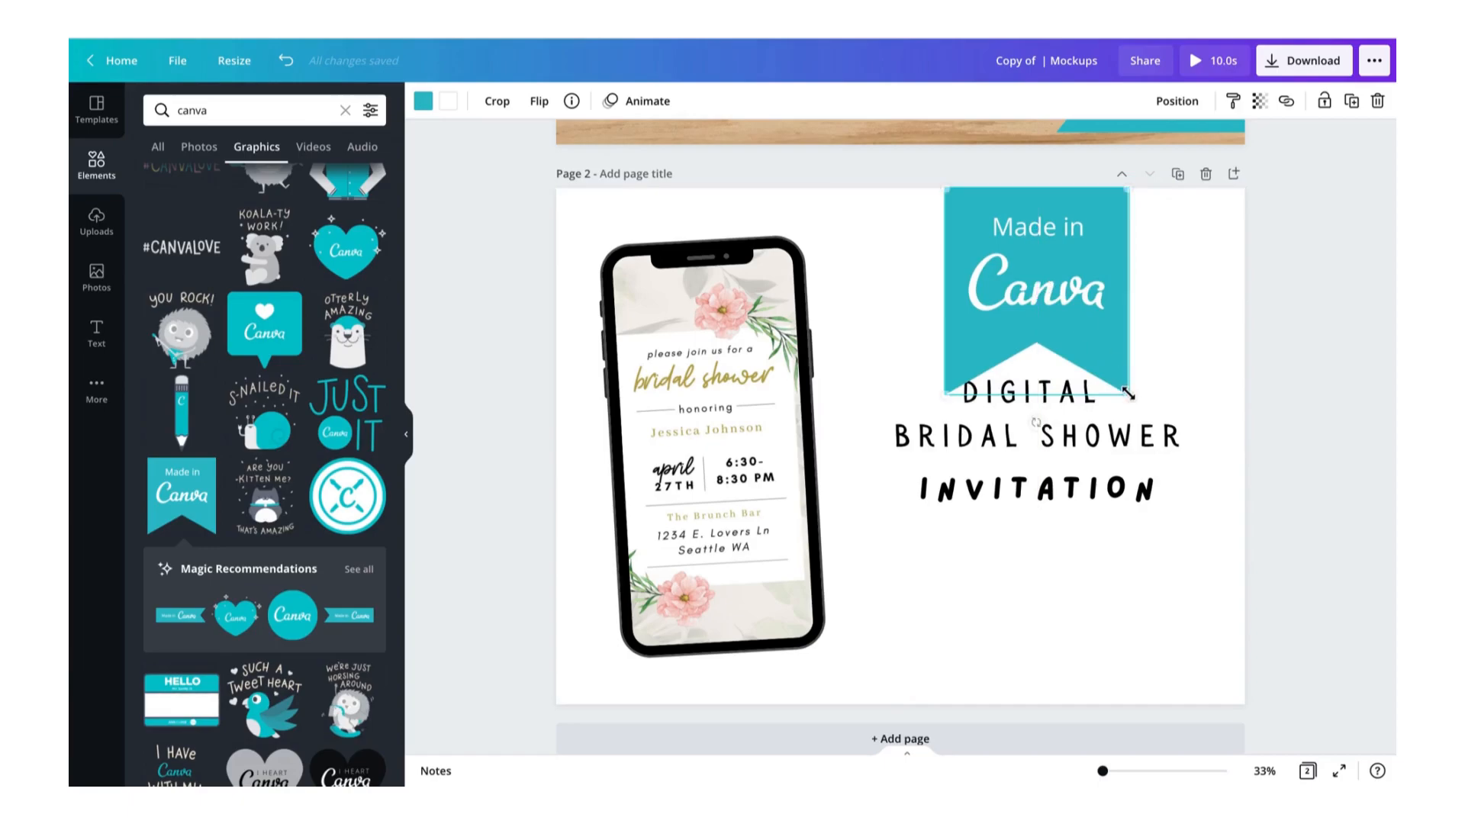
drag(1114, 373, 1097, 355)
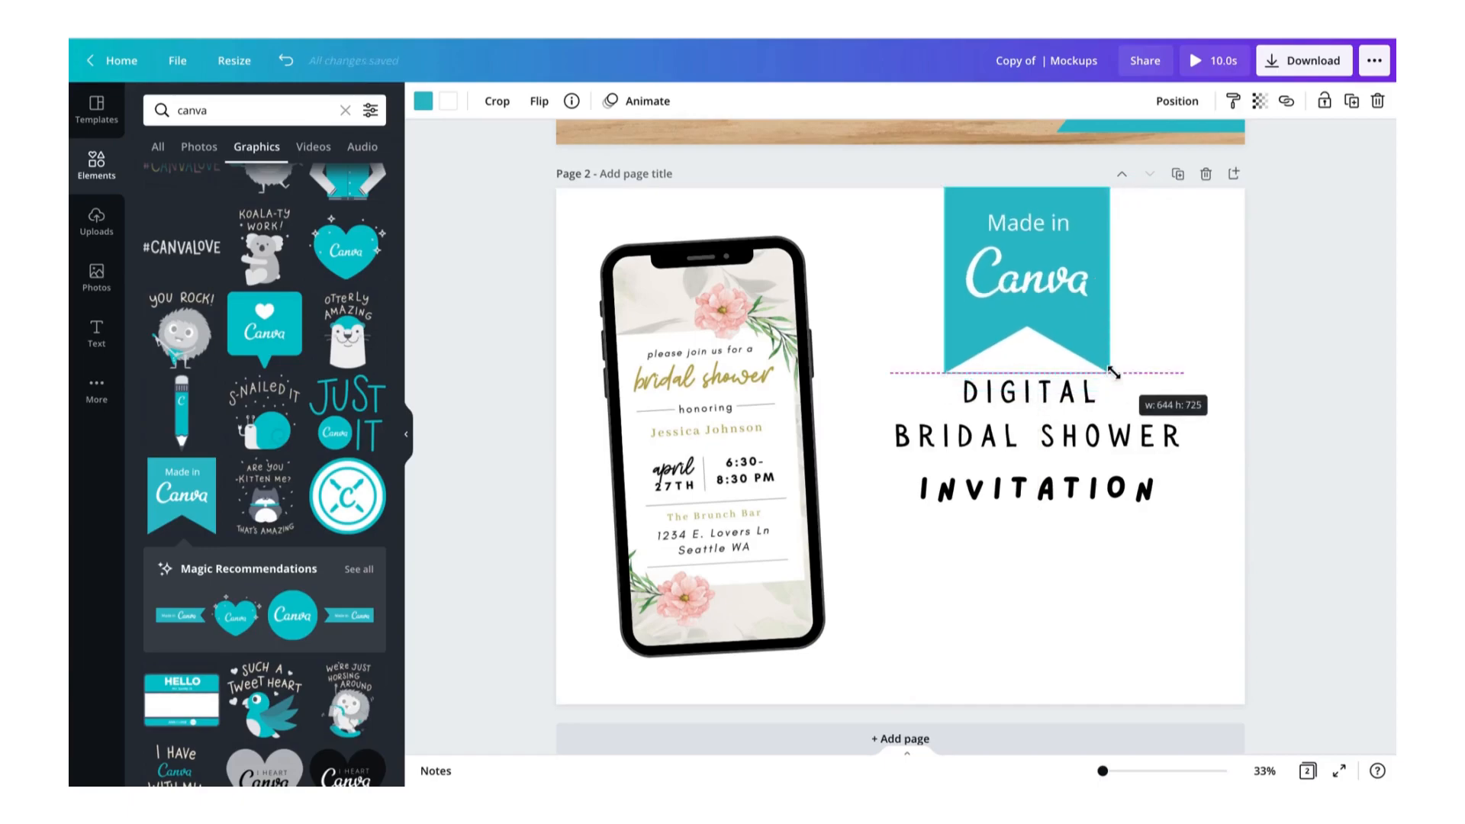
click(1312, 417)
Shift both text boxes together slightly down to leave a gap beneath the "Made in Canva" ribbon.
click(1083, 496)
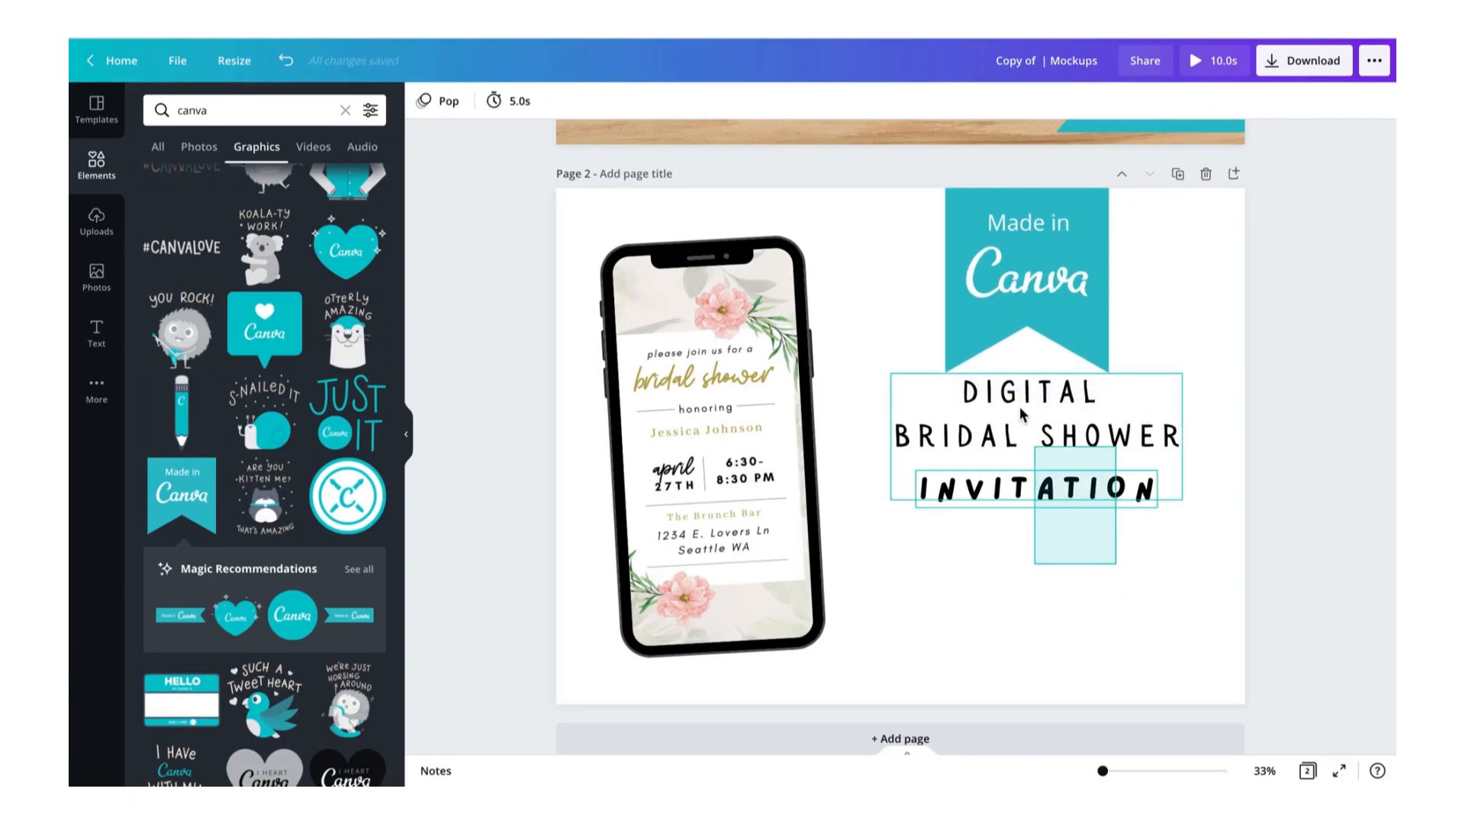
drag(1071, 488, 1069, 514)
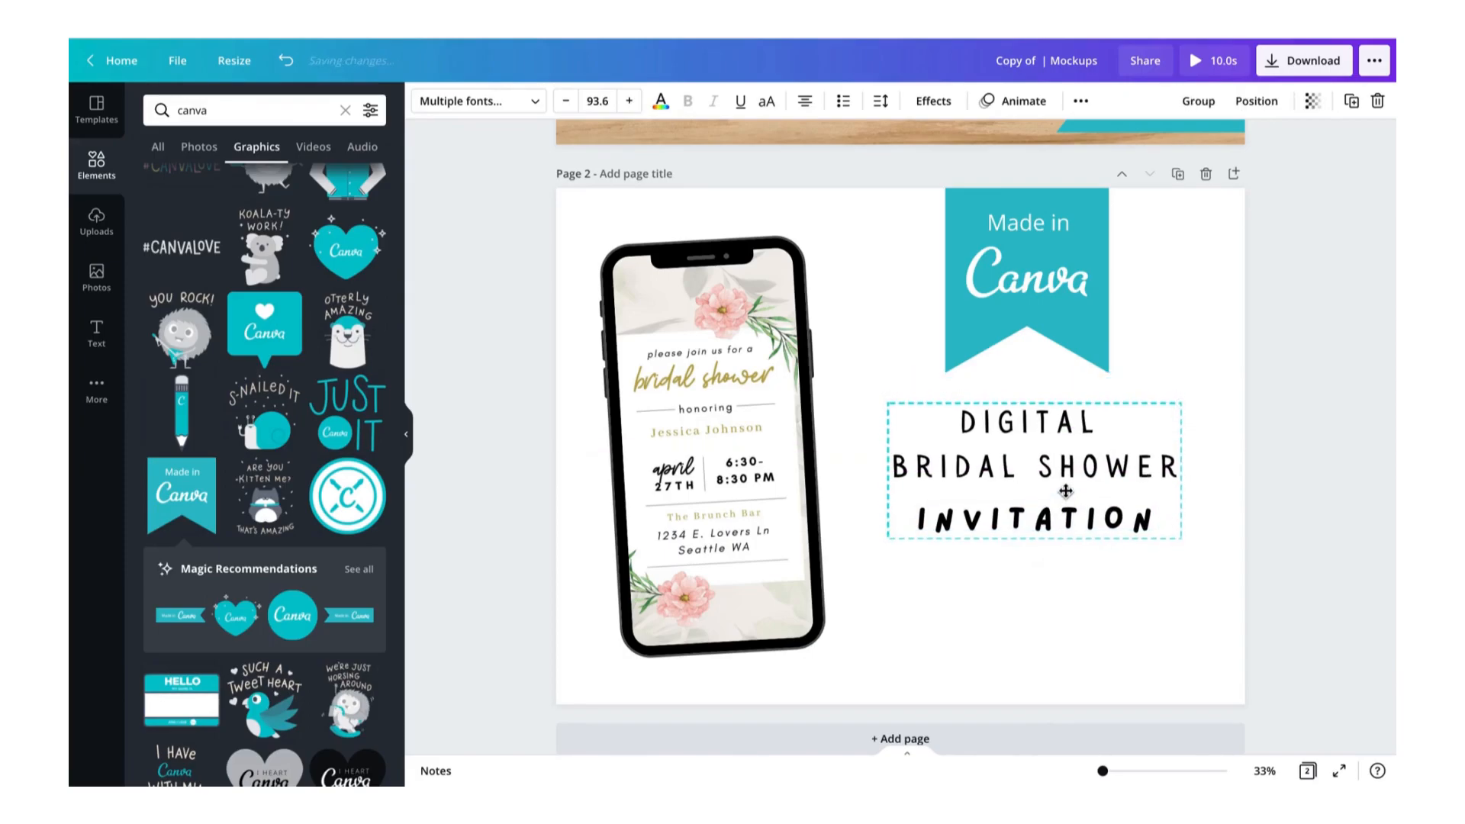
click(1115, 623)
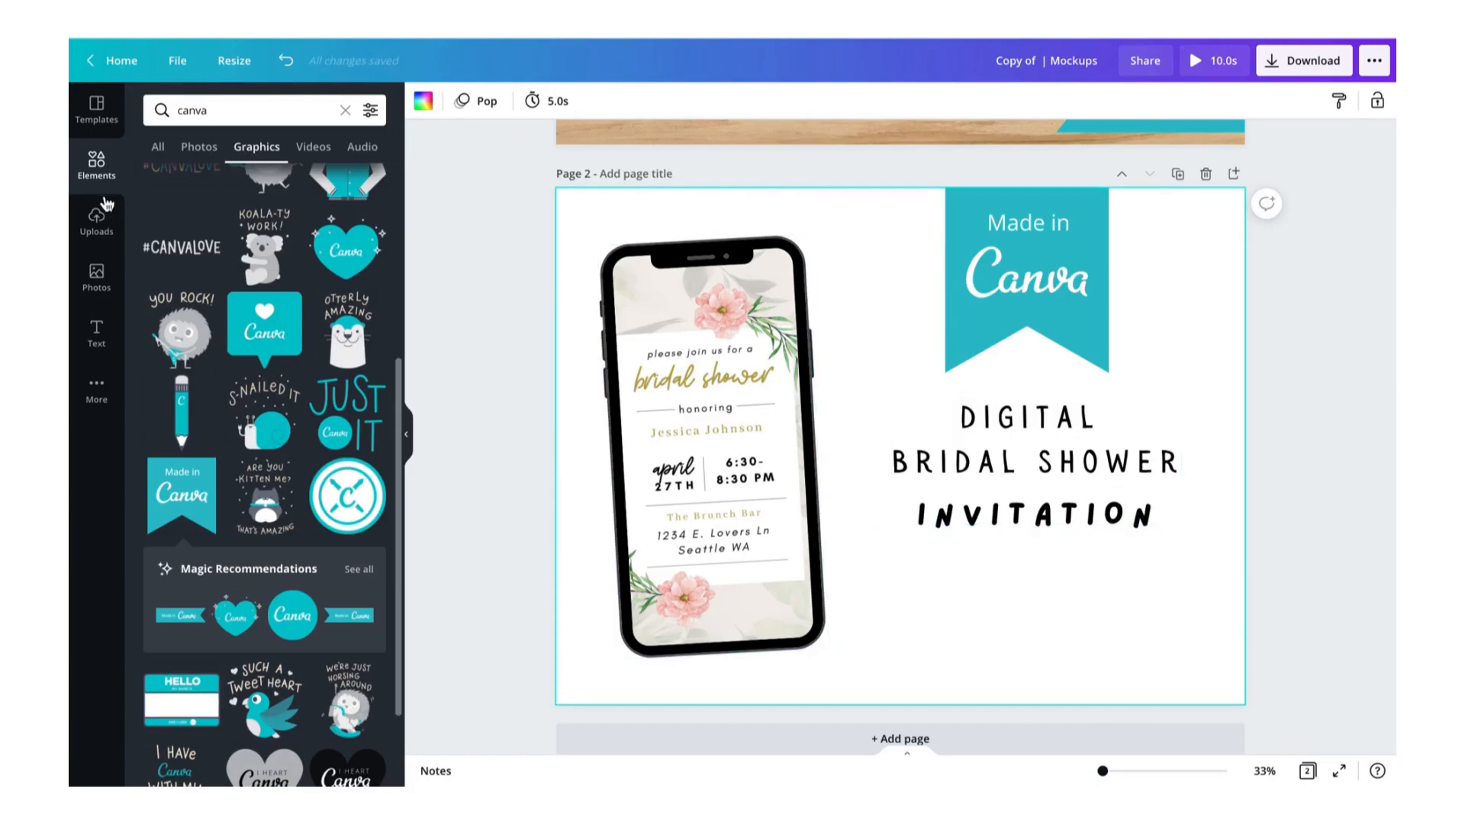
Add a square in the pale pink brand color and shape it into a thin strip behind "INVITATION".
click(349, 111)
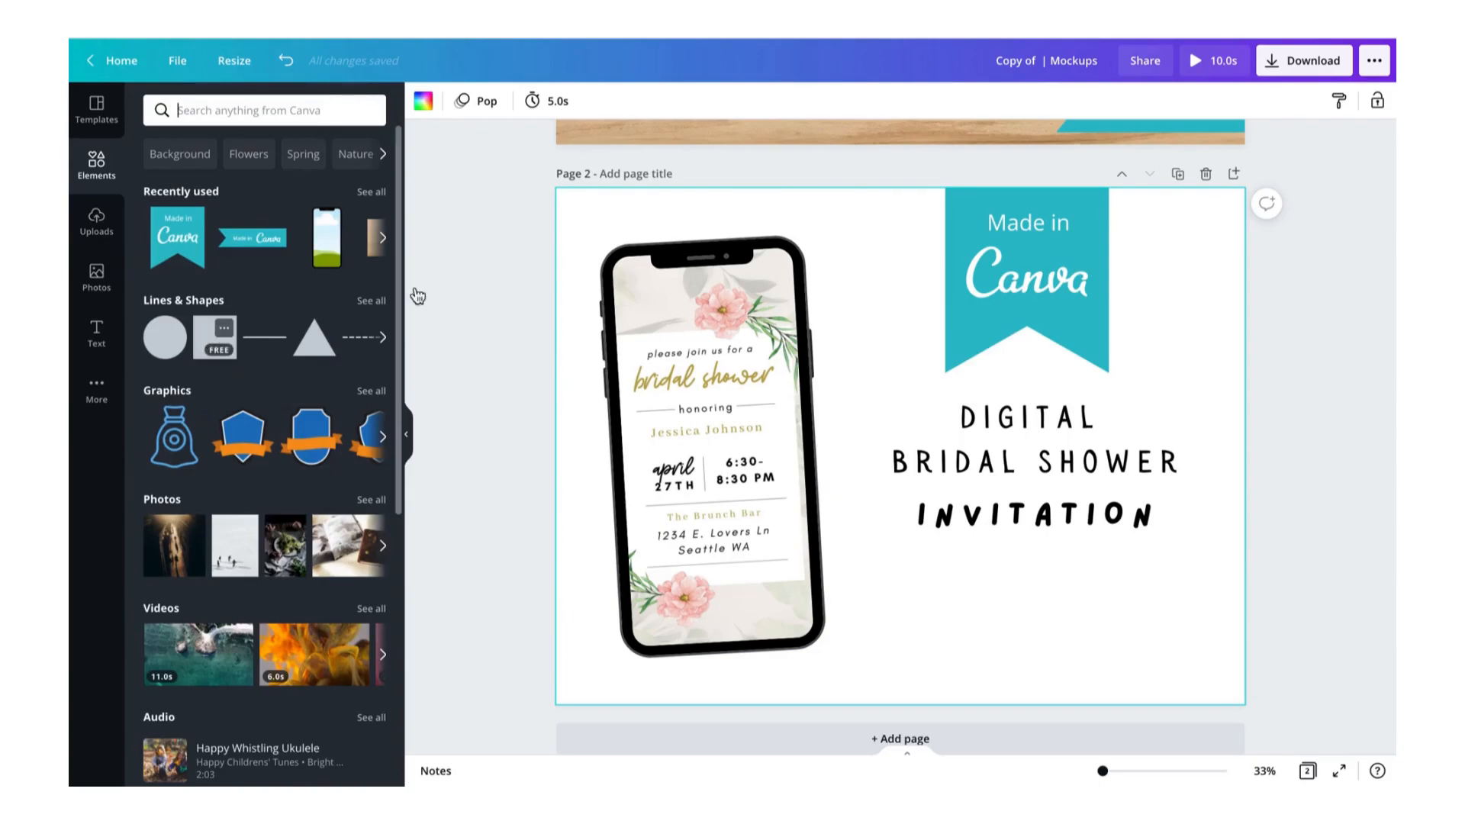
click(215, 336)
click(423, 101)
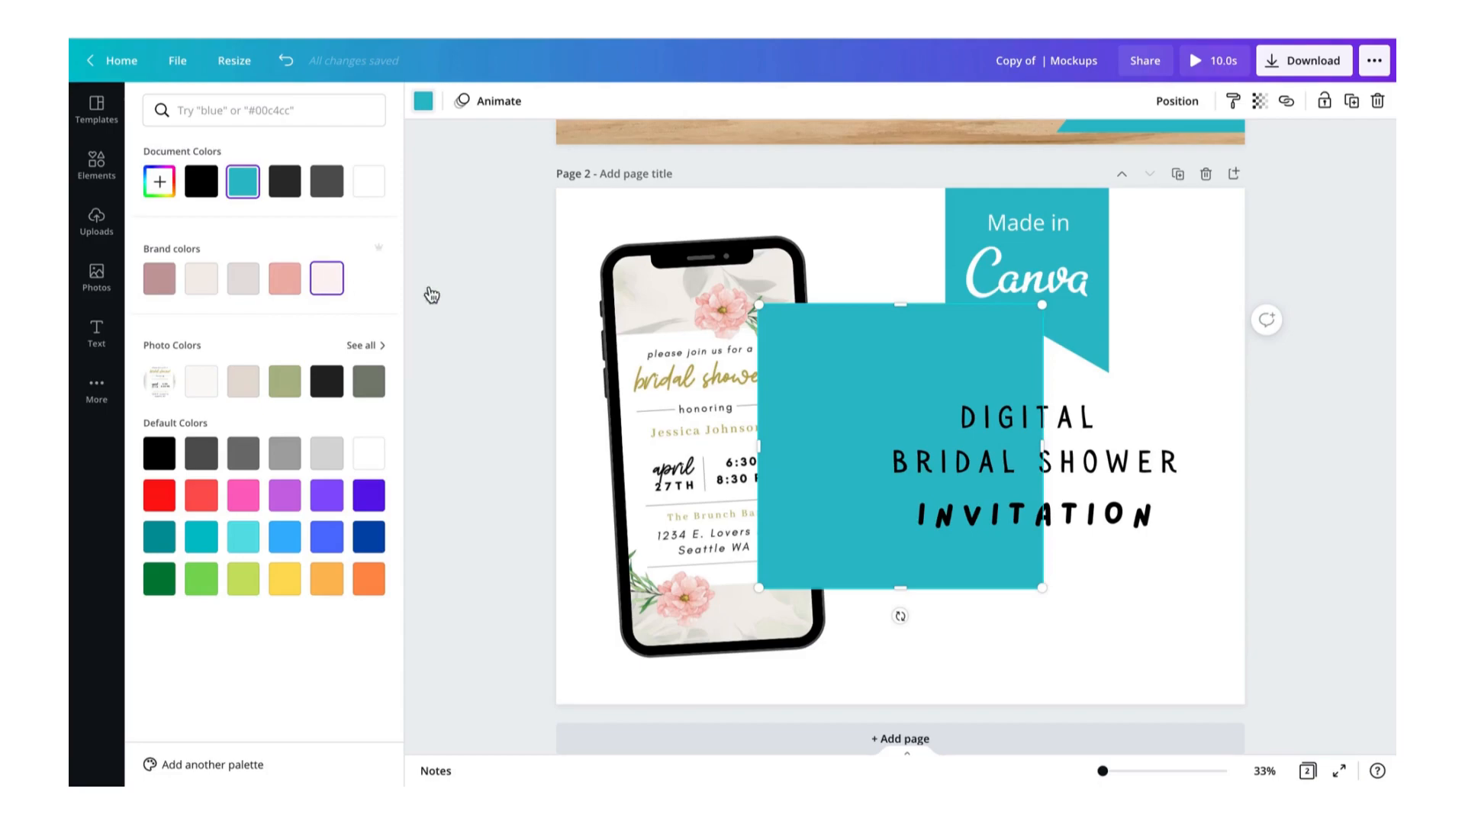
click(328, 279)
drag(899, 307, 1027, 515)
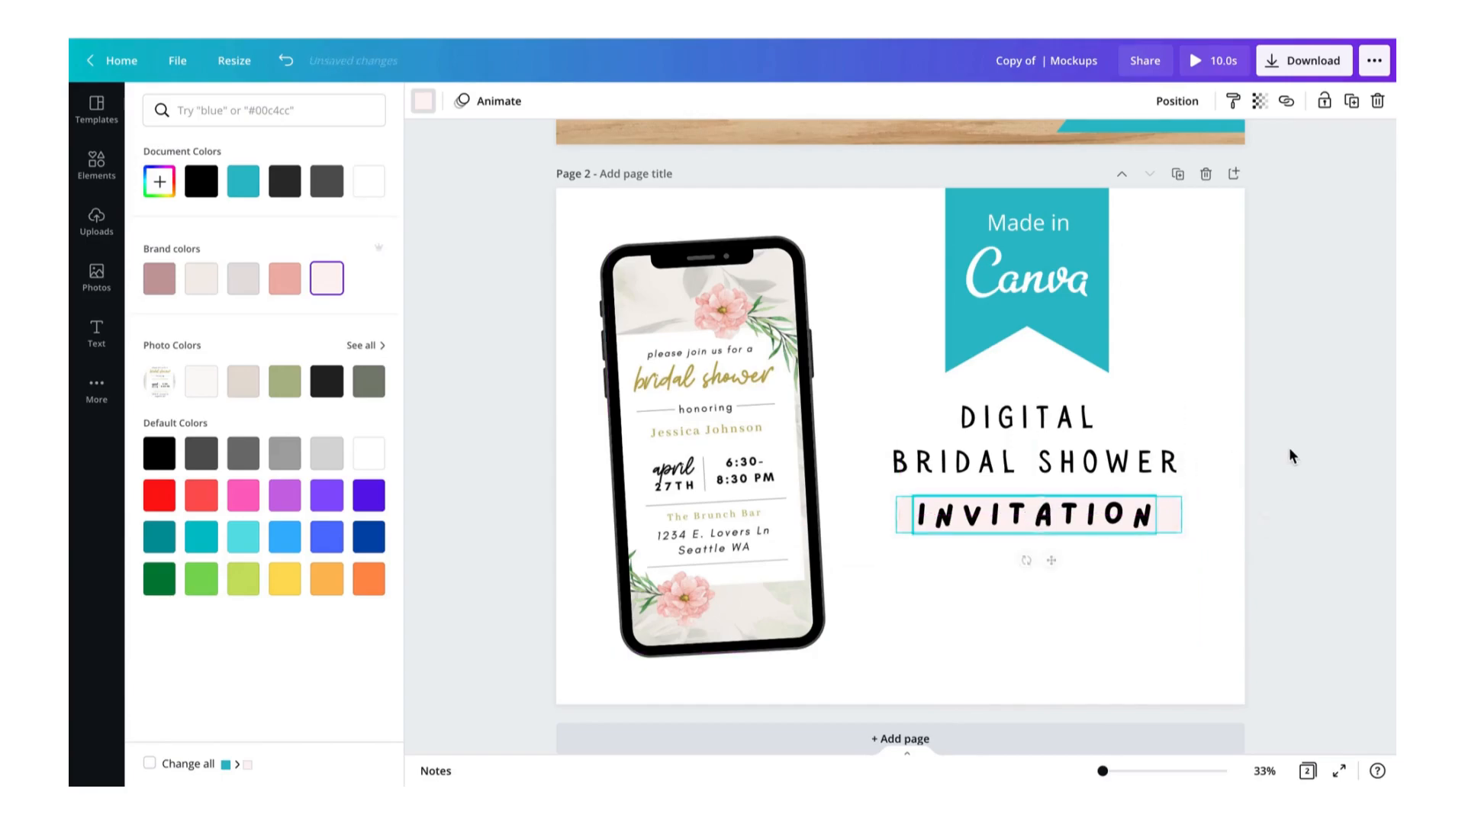
click(1288, 449)
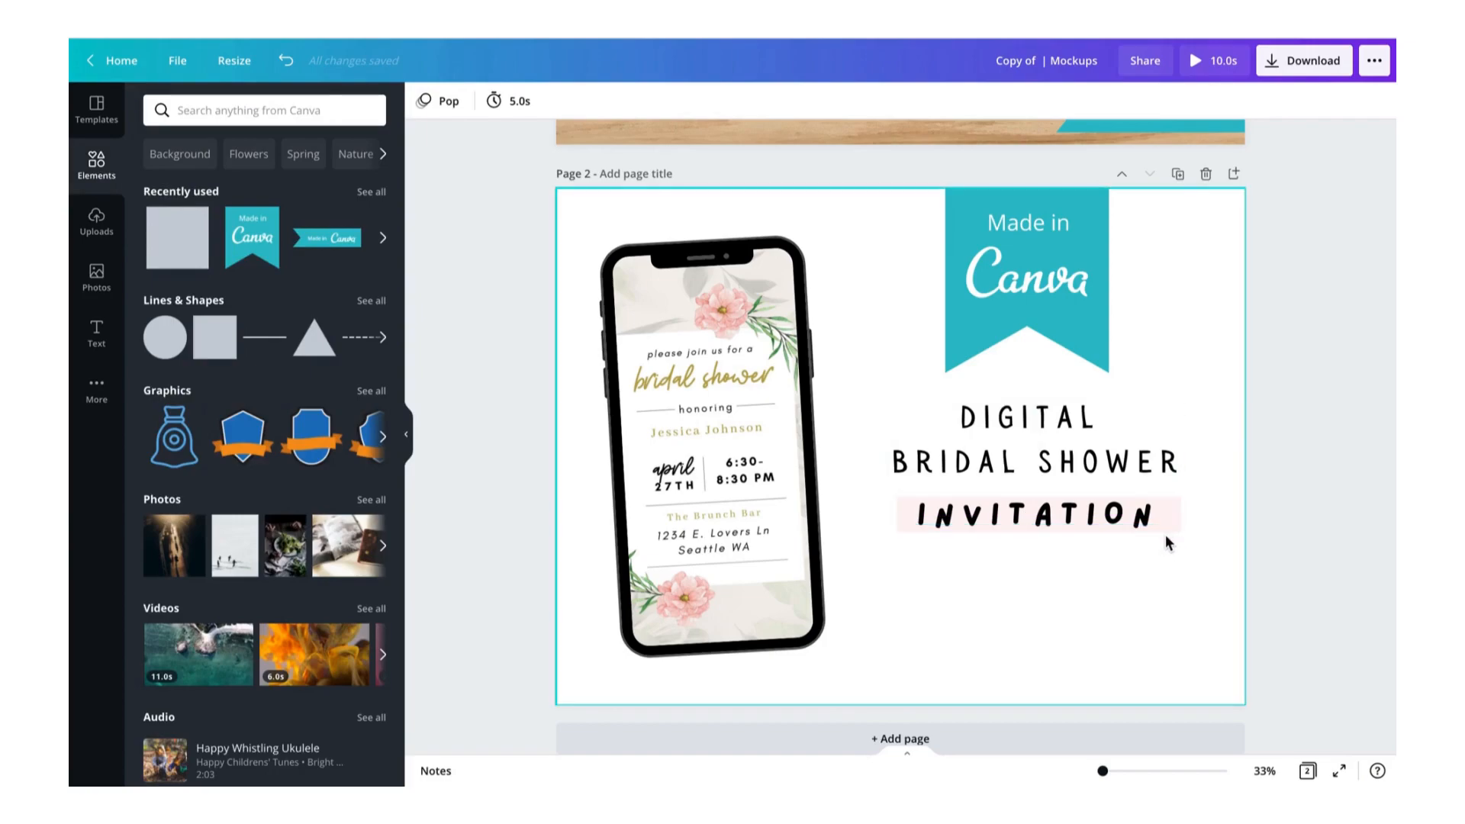
Centre the pale pink strip behind "INVITATION", moving the "DIGITAL BRIDAL SHOWER" text out of the way and back above it.
drag(1130, 477, 1129, 407)
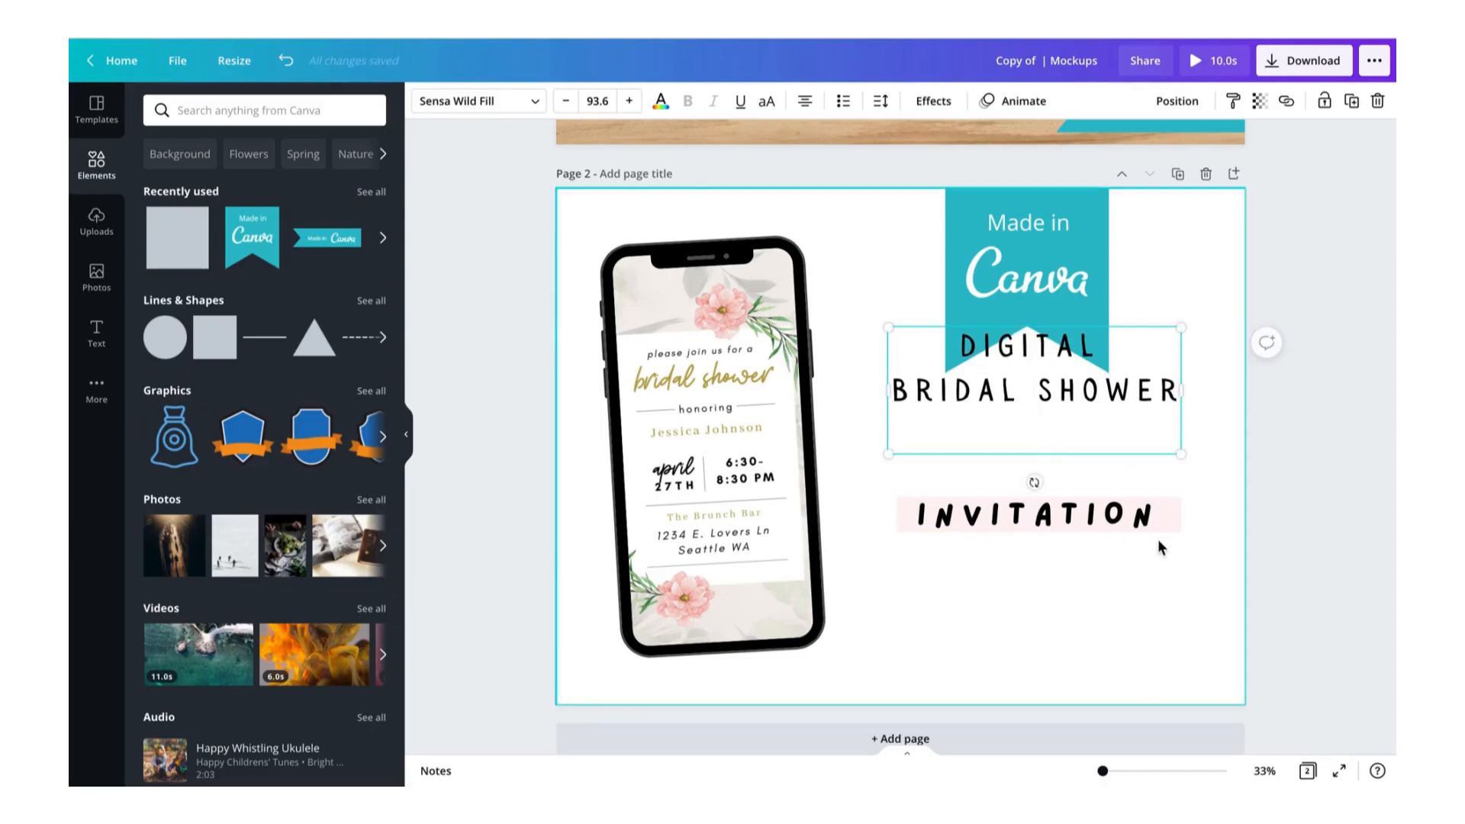
drag(1171, 520, 1167, 520)
click(1136, 408)
drag(1103, 388, 1099, 453)
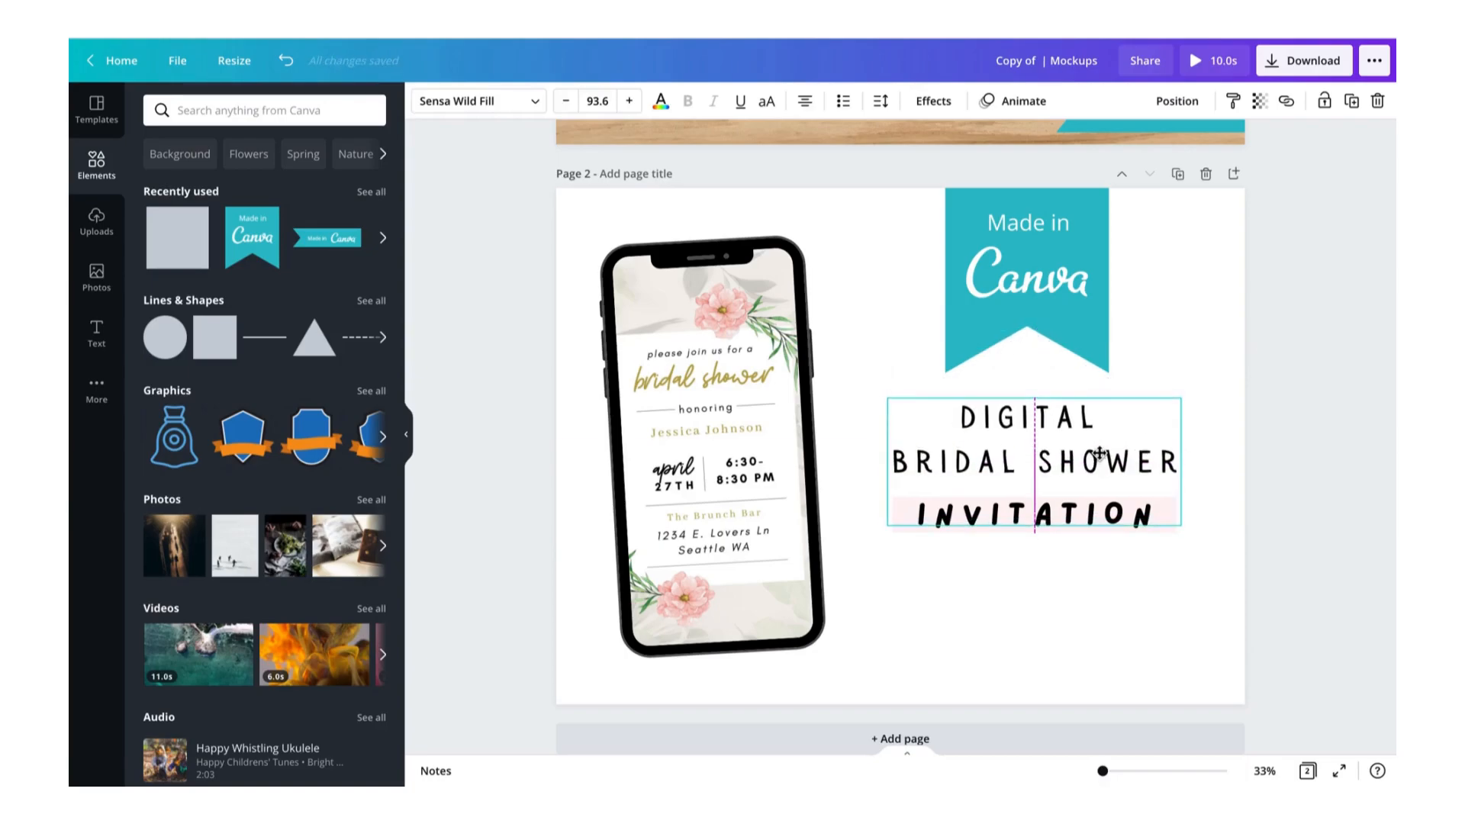
click(1129, 599)
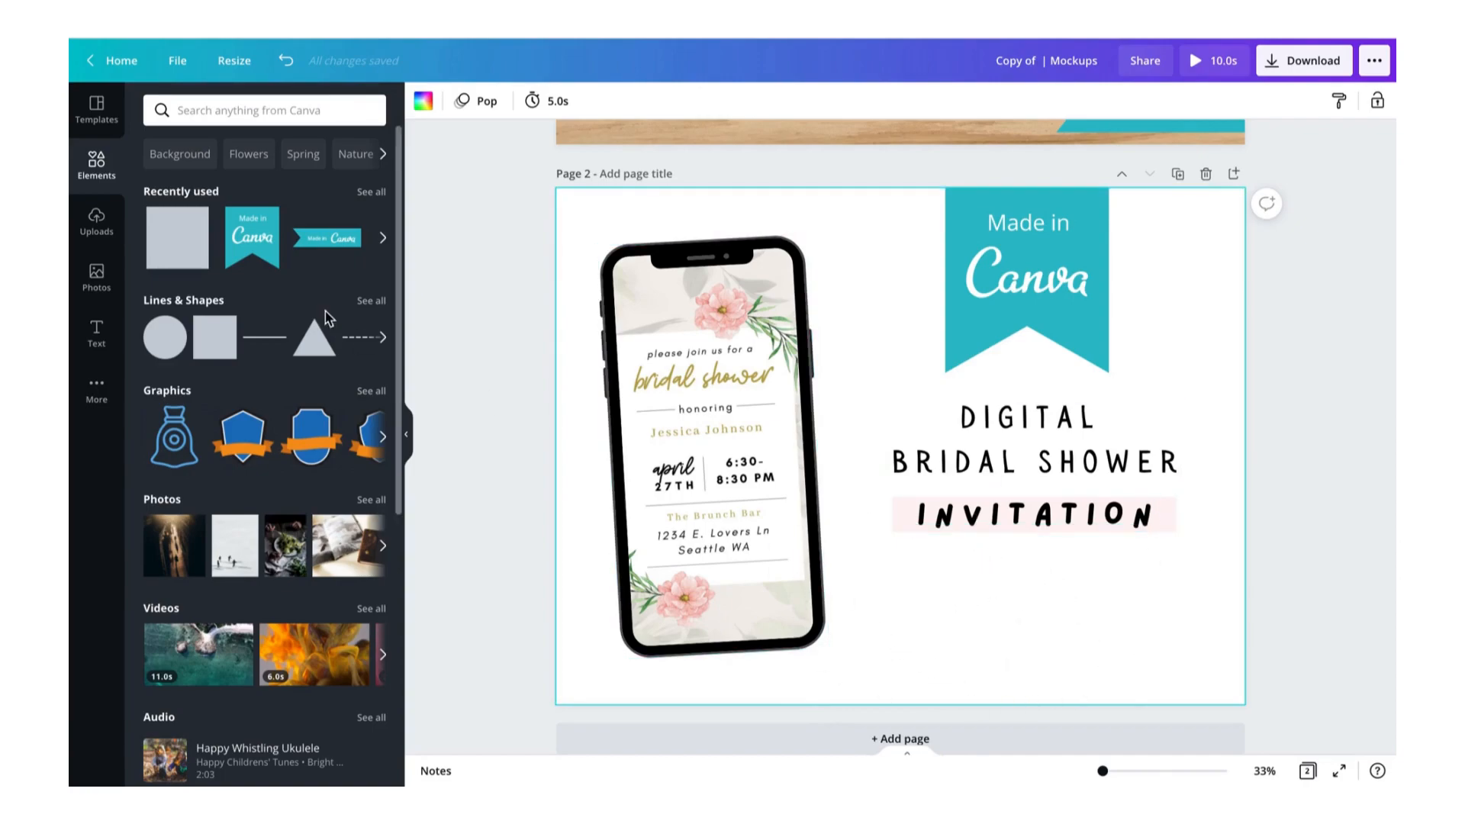
Search the design elements for "arrow" and limit the results to graphics.
click(263, 110)
text(arr)
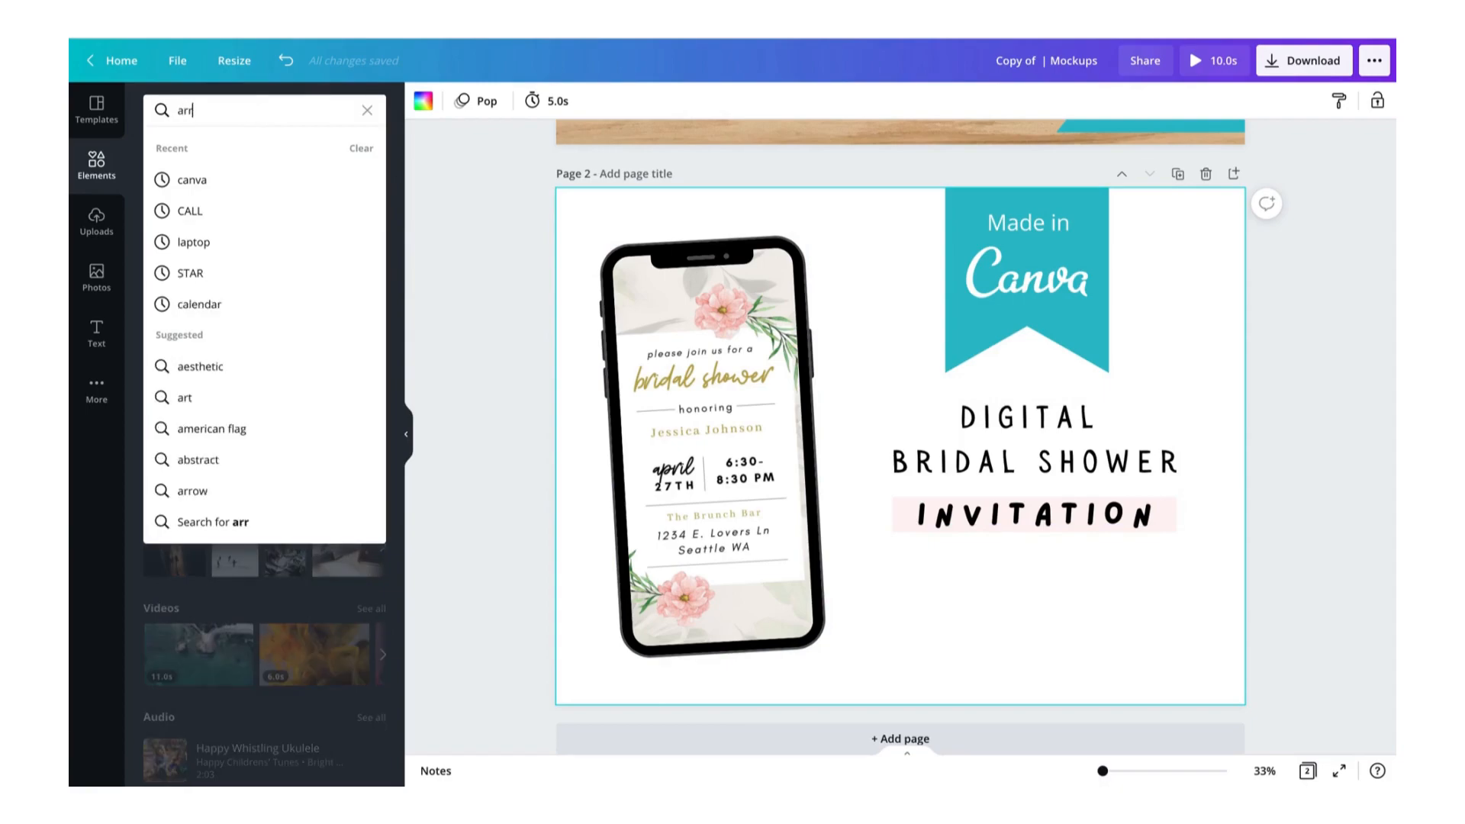
text(ow)
key(Return)
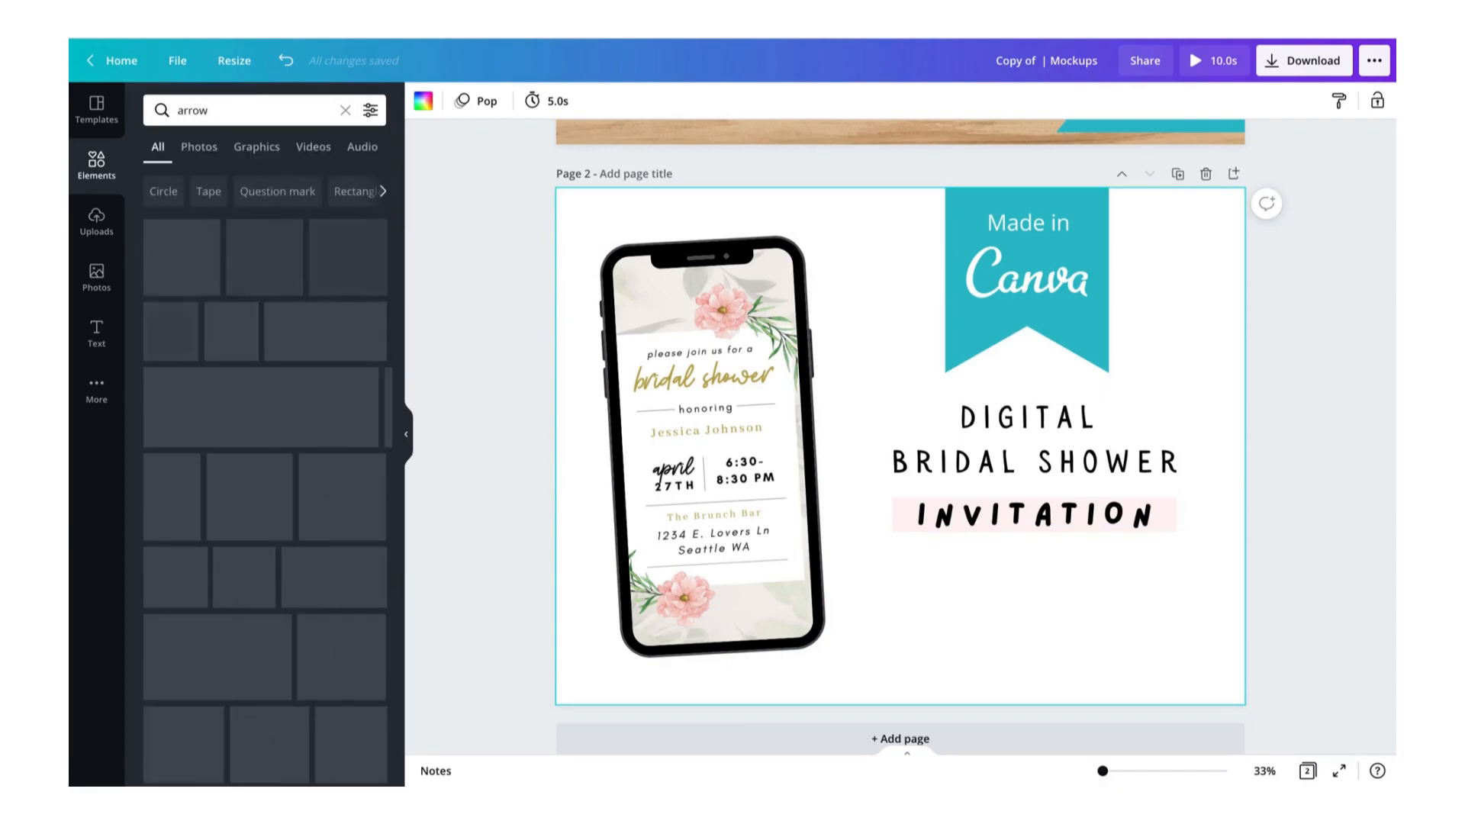
click(279, 146)
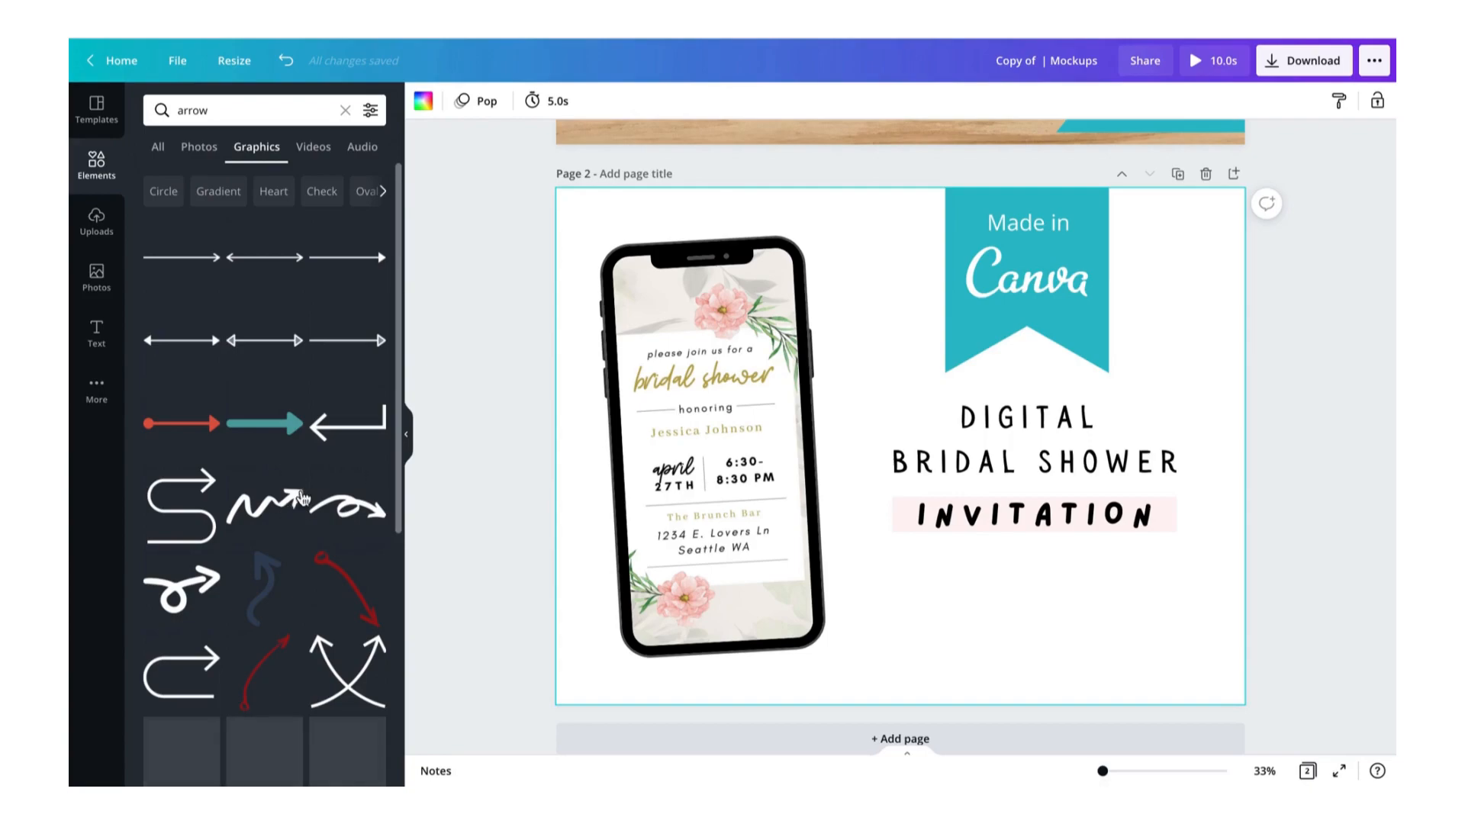
Add the squiggly arrow graphic, flip it horizontally to point at the phone, and recolor it in the mauve brand color.
click(430, 101)
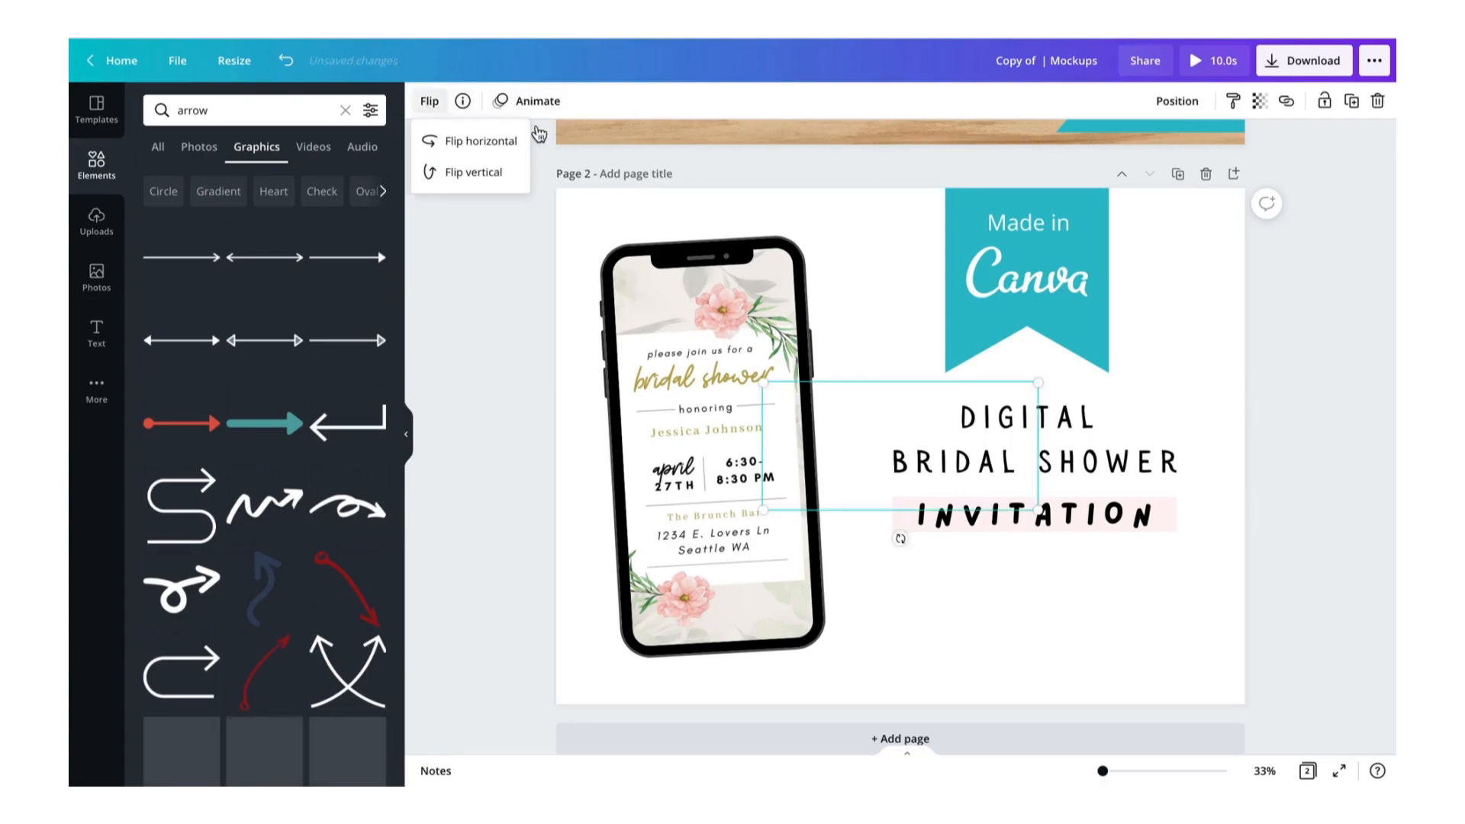
click(488, 143)
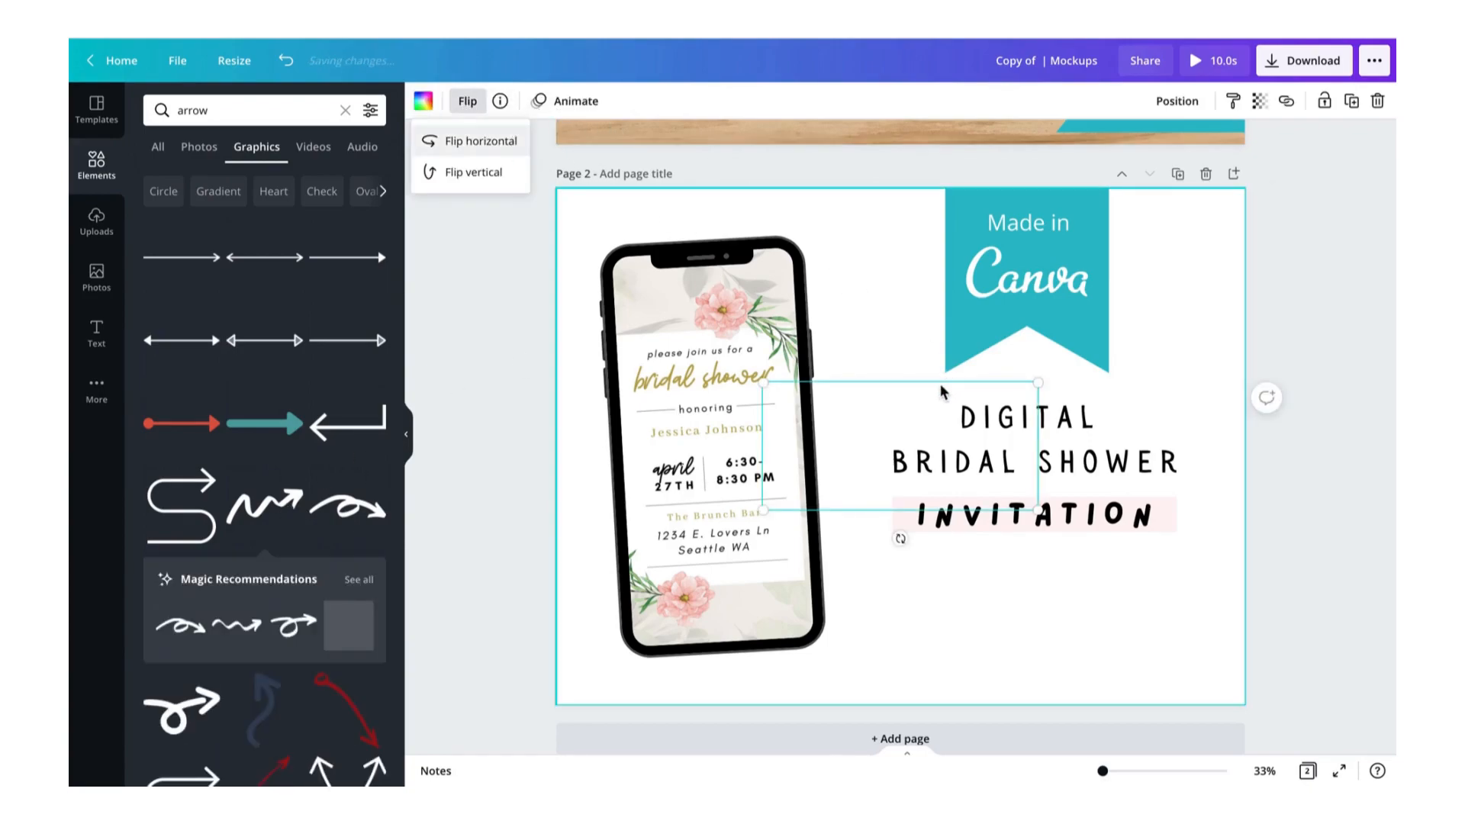
click(424, 101)
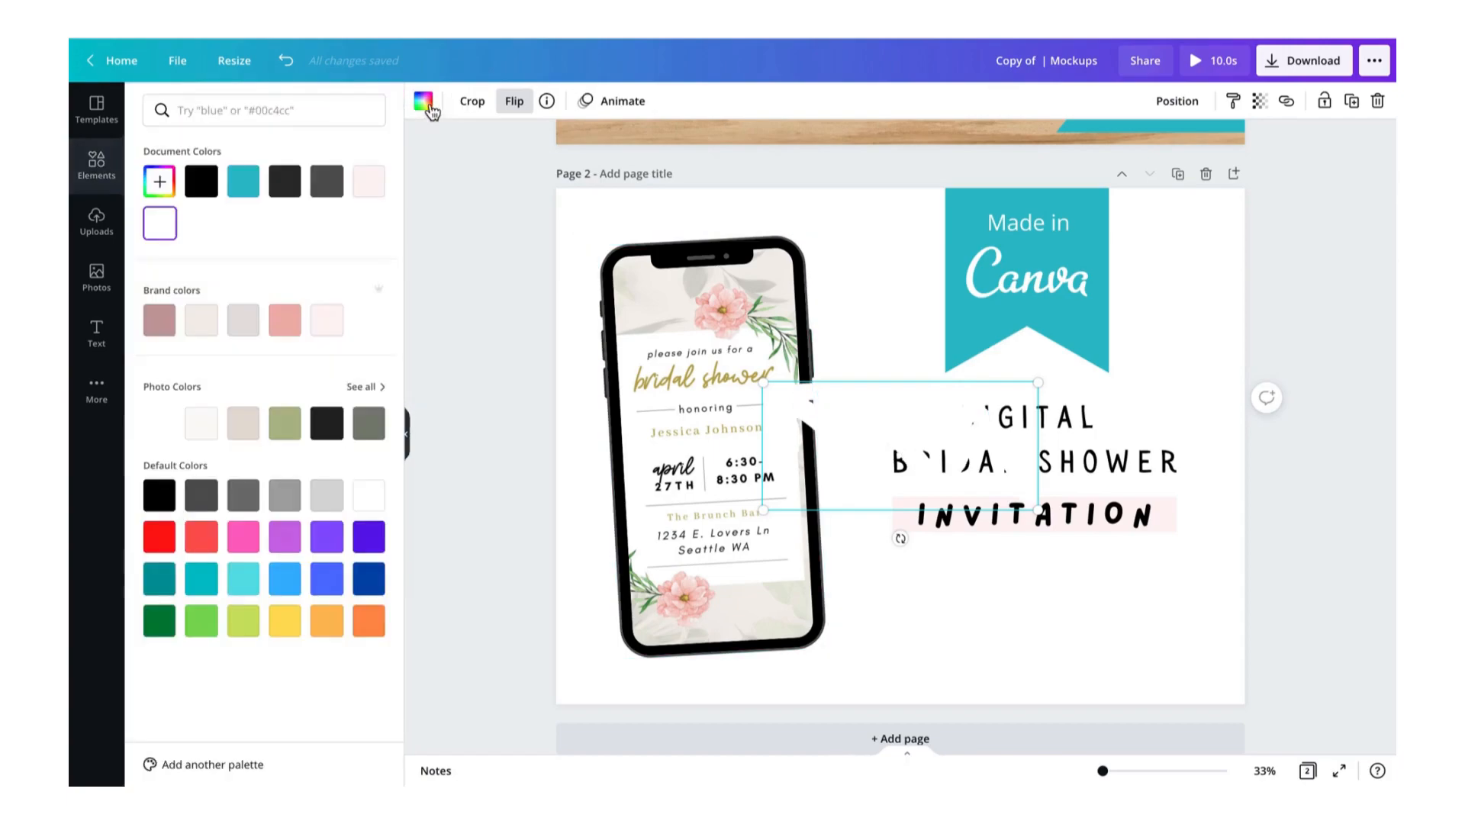
click(162, 319)
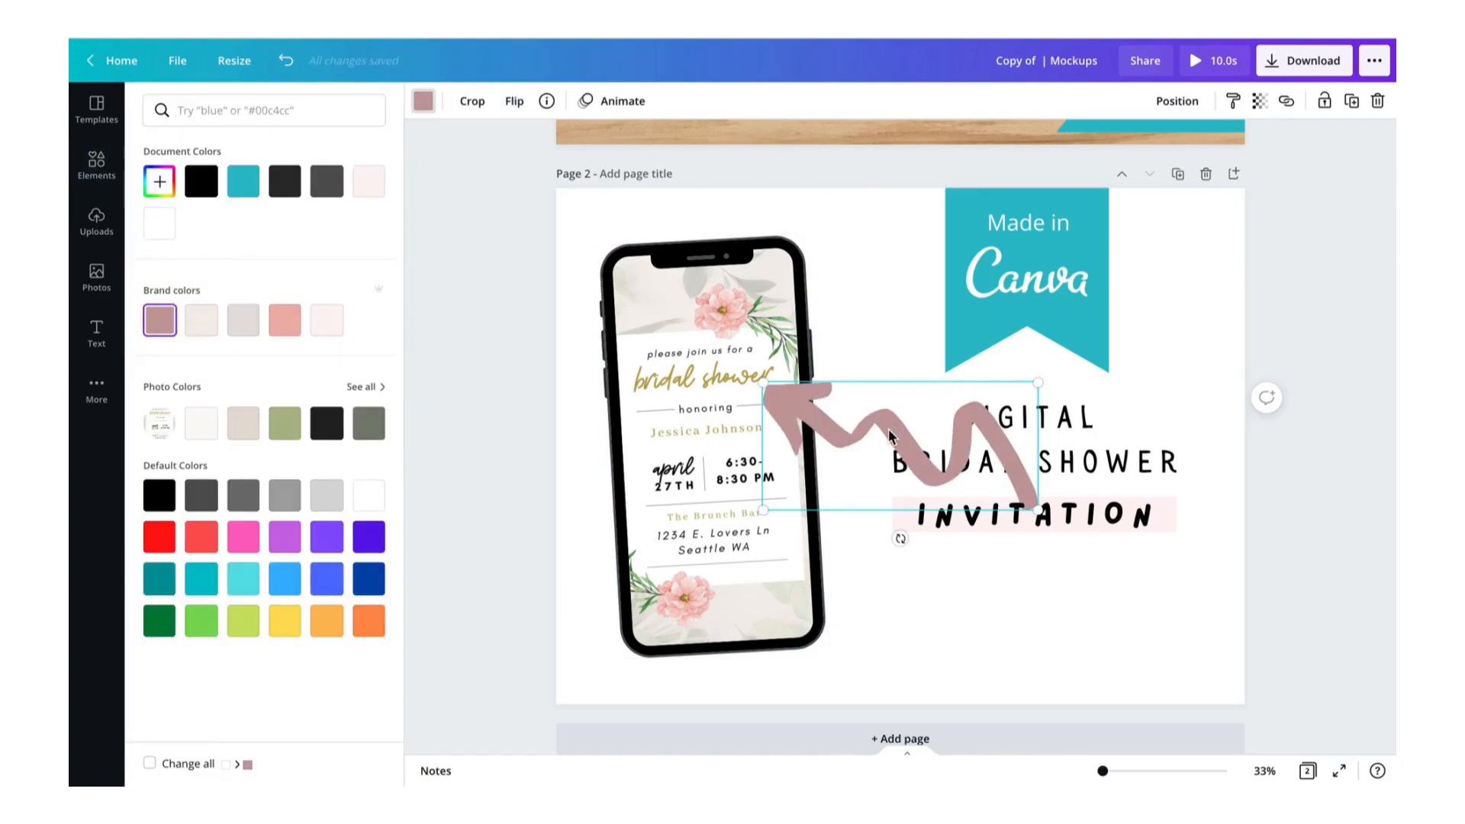
Move the mauve arrow beneath the "INVITATION" text and shrink it to about half its size.
drag(931, 465, 997, 608)
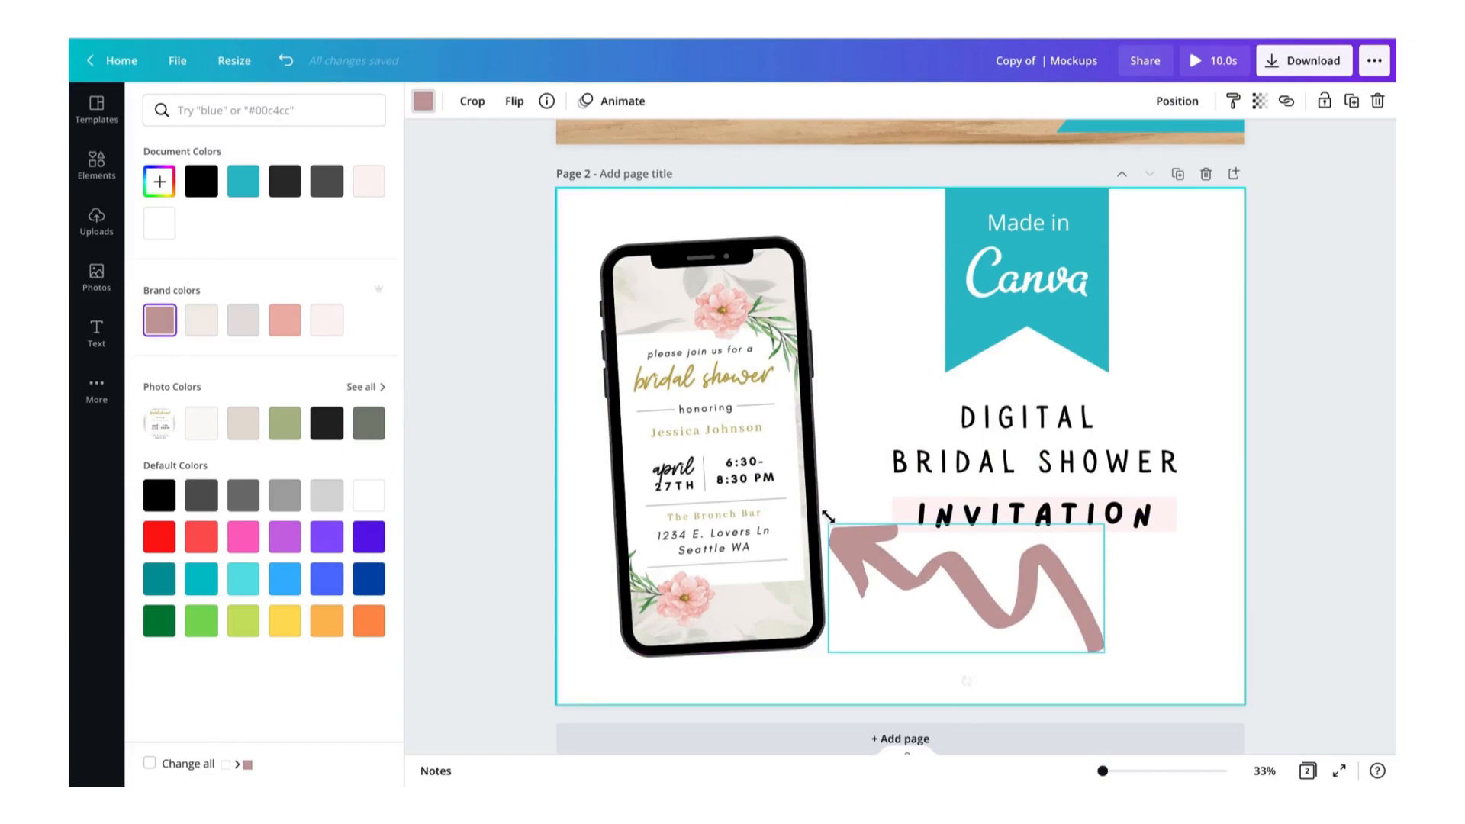
drag(838, 521, 940, 588)
click(1320, 469)
Try moving the mauve arrow closer to the phone, and undo the move.
click(1041, 611)
click(1332, 408)
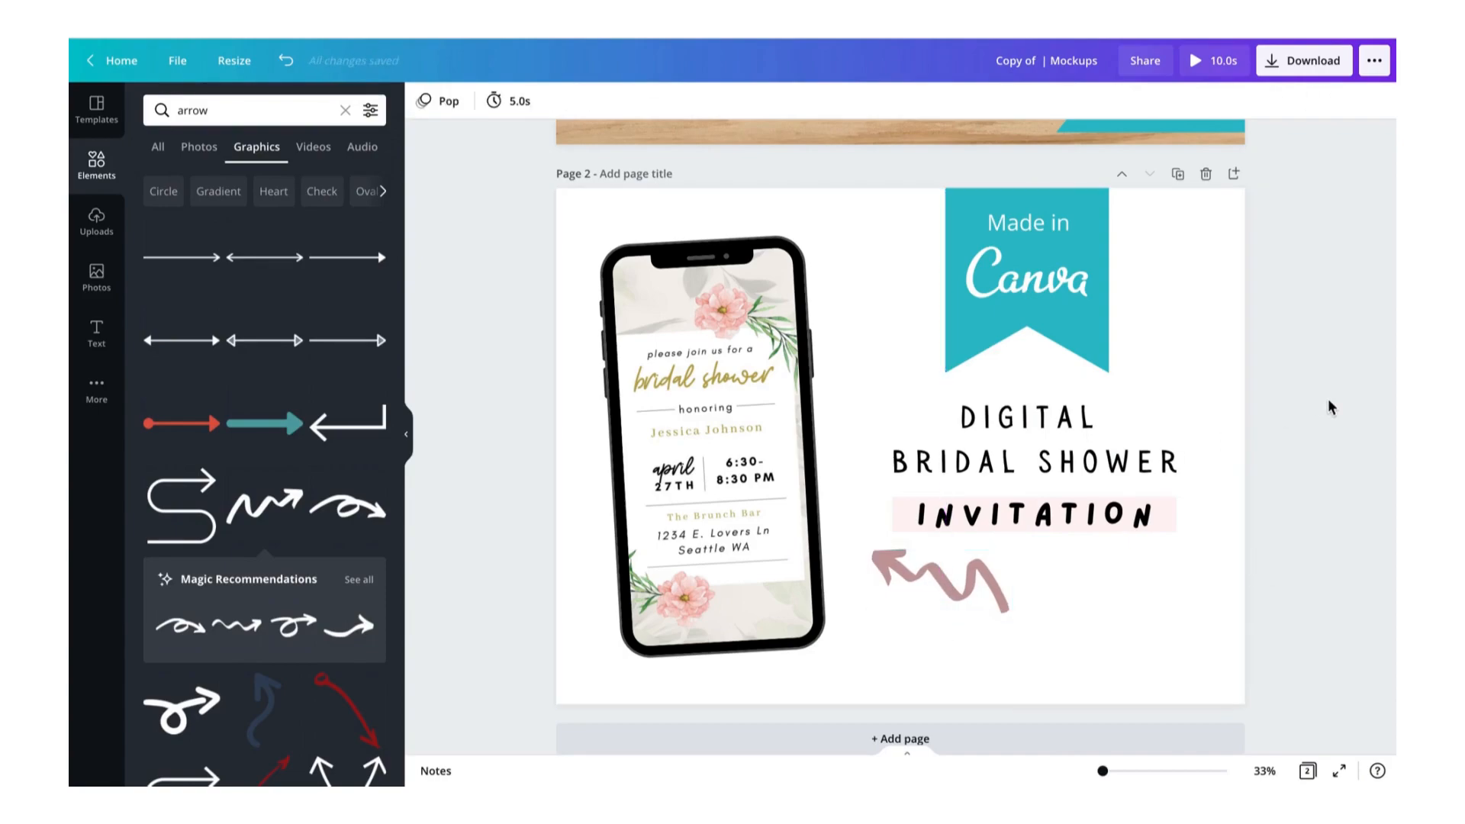
click(287, 61)
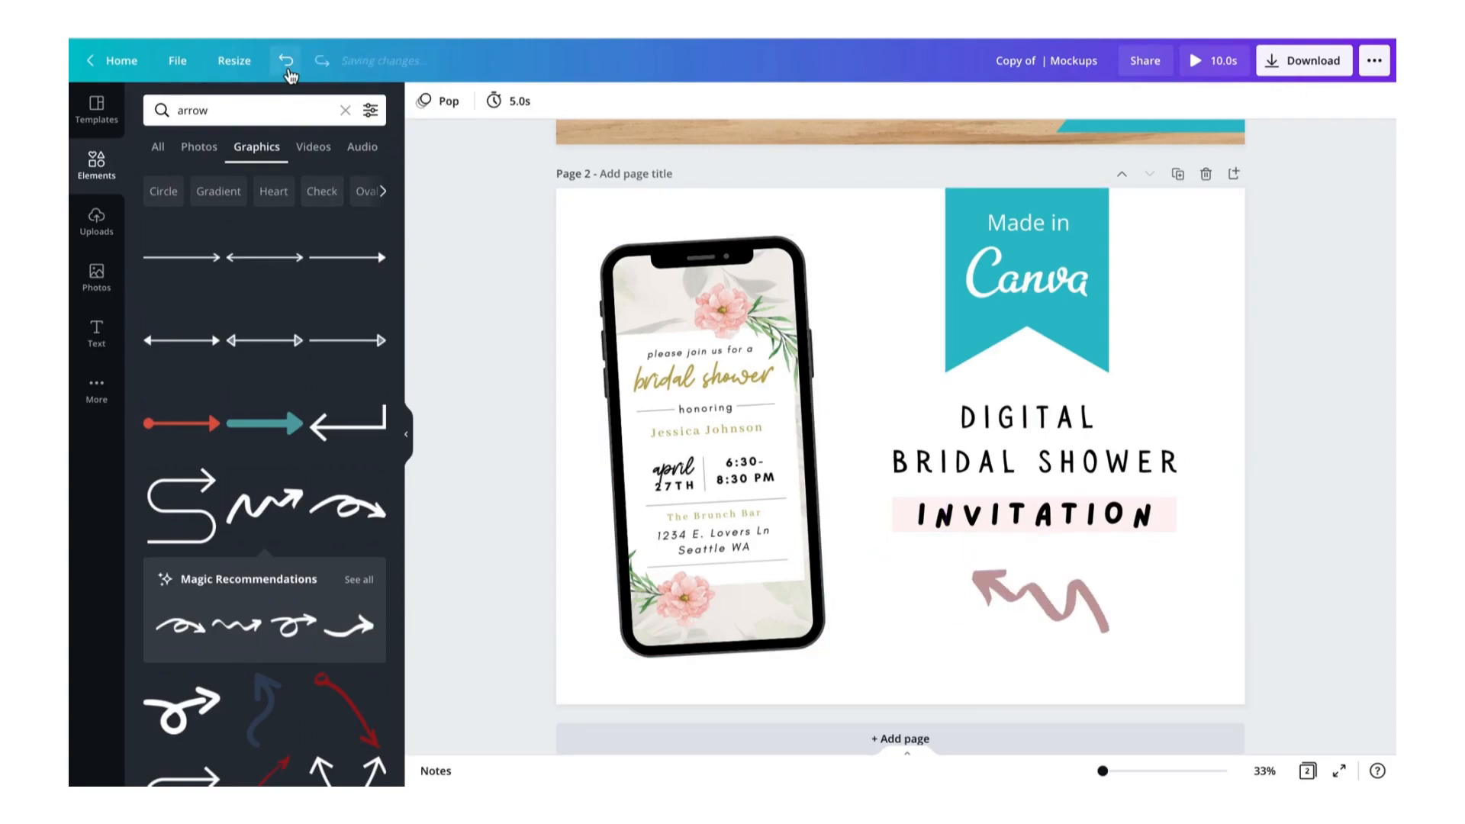
Nudge the mauve arrow slightly up, closer beneath the "INVITATION" text.
click(1081, 609)
drag(1081, 609, 1079, 605)
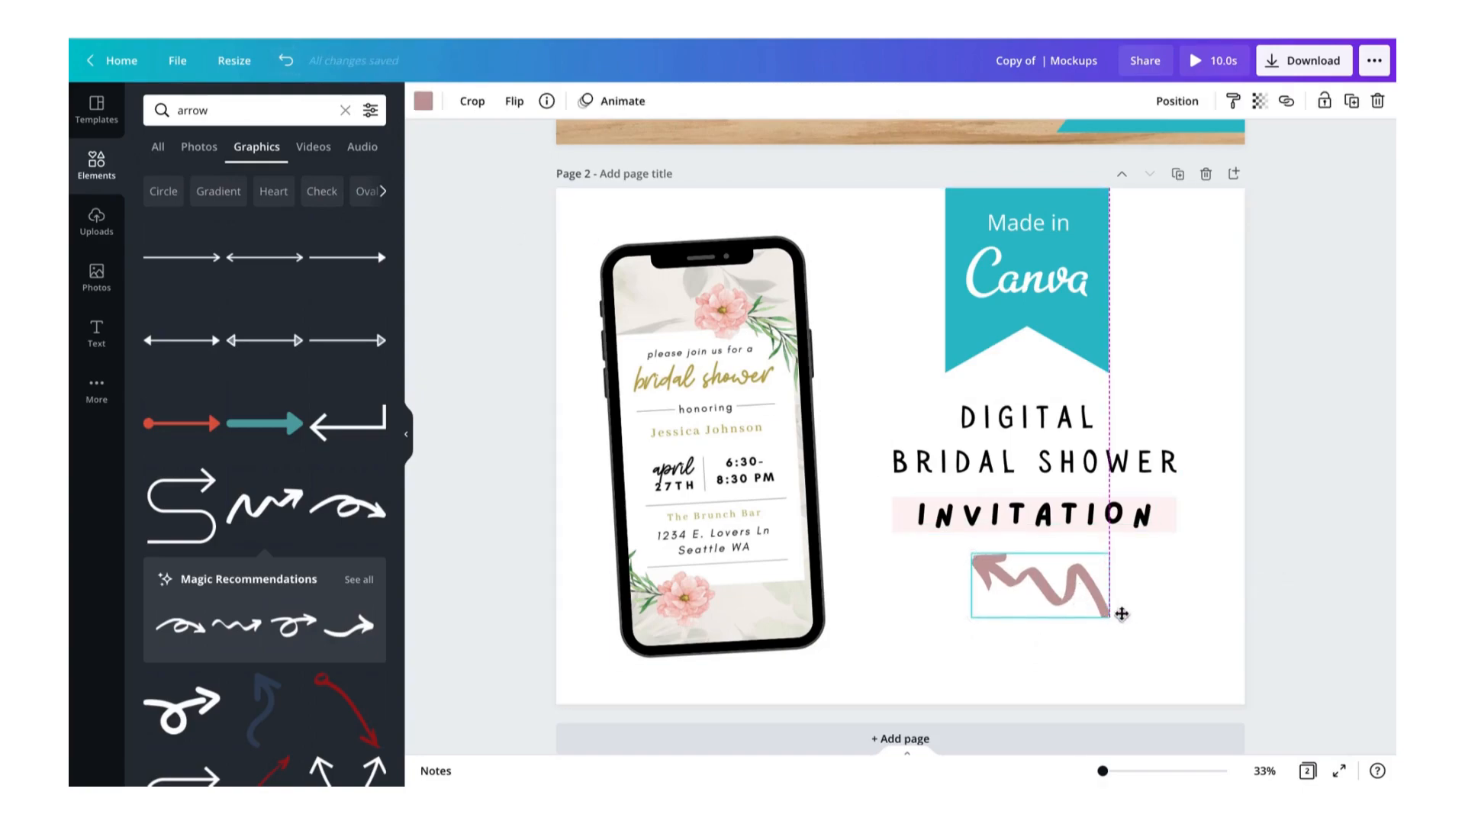
click(1040, 645)
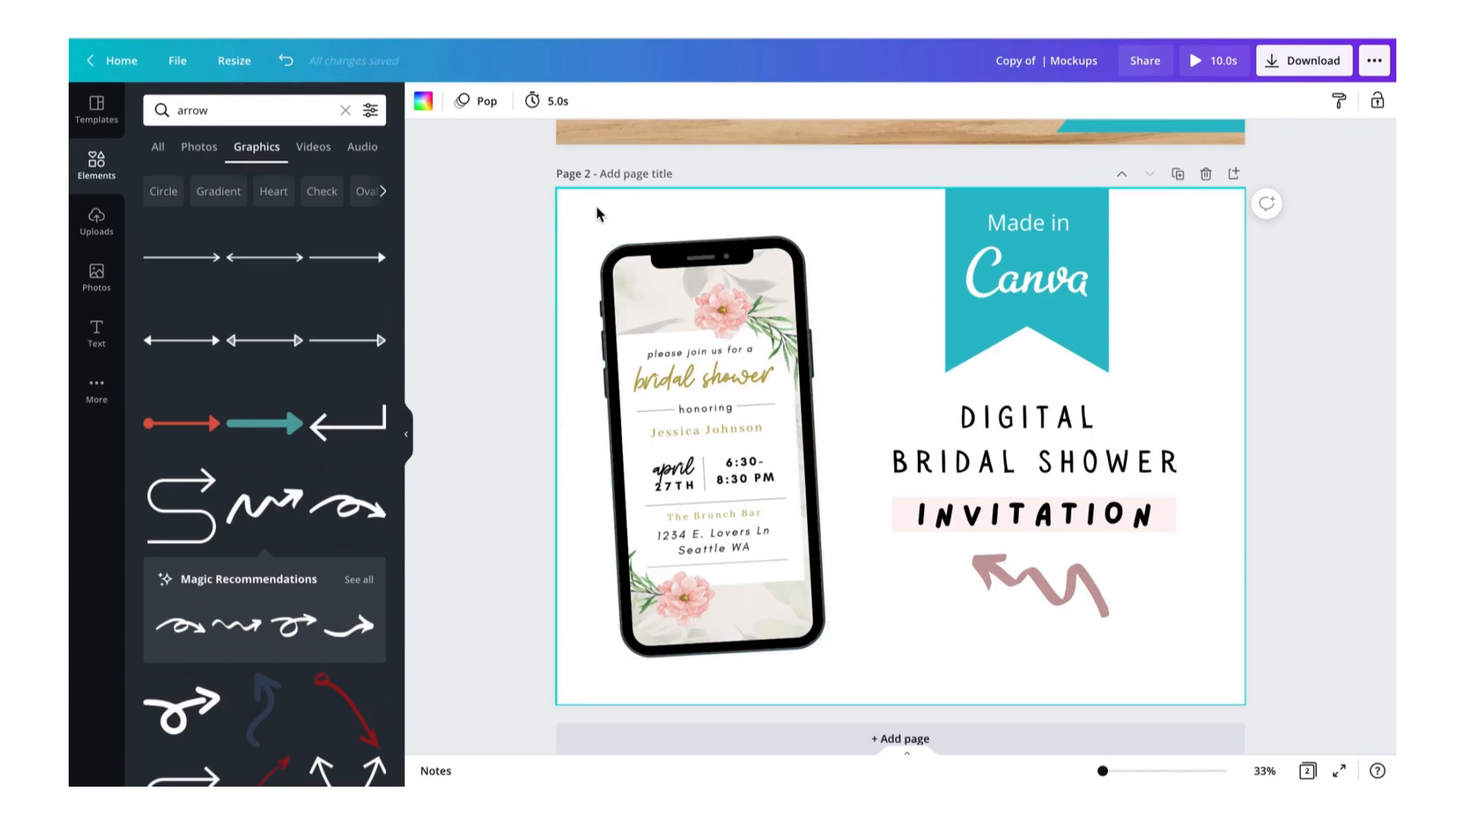
Add a square shape to page 2 and stretch it into a tall rectangle nearly as high as the page.
click(345, 111)
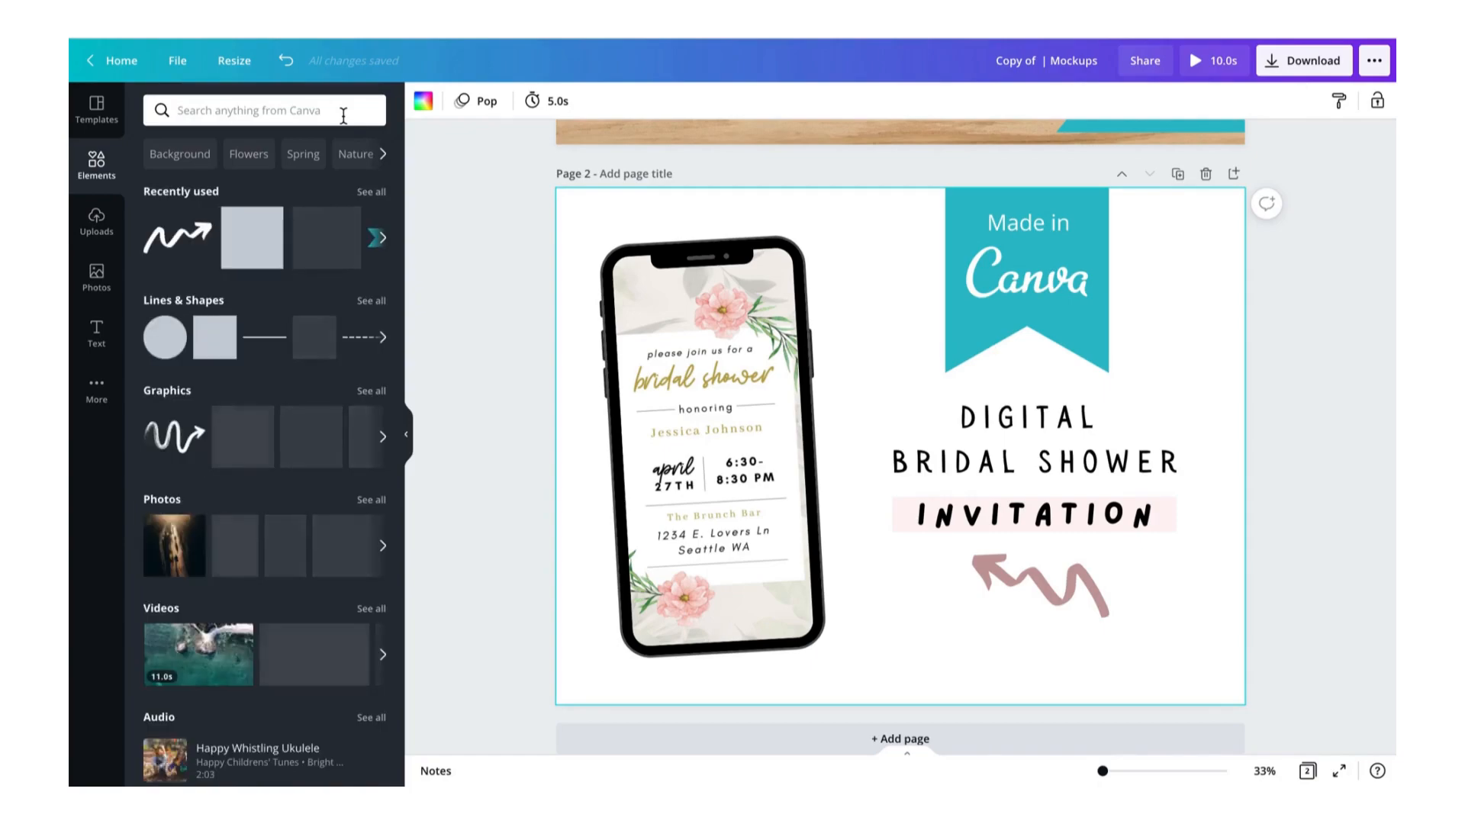
click(265, 239)
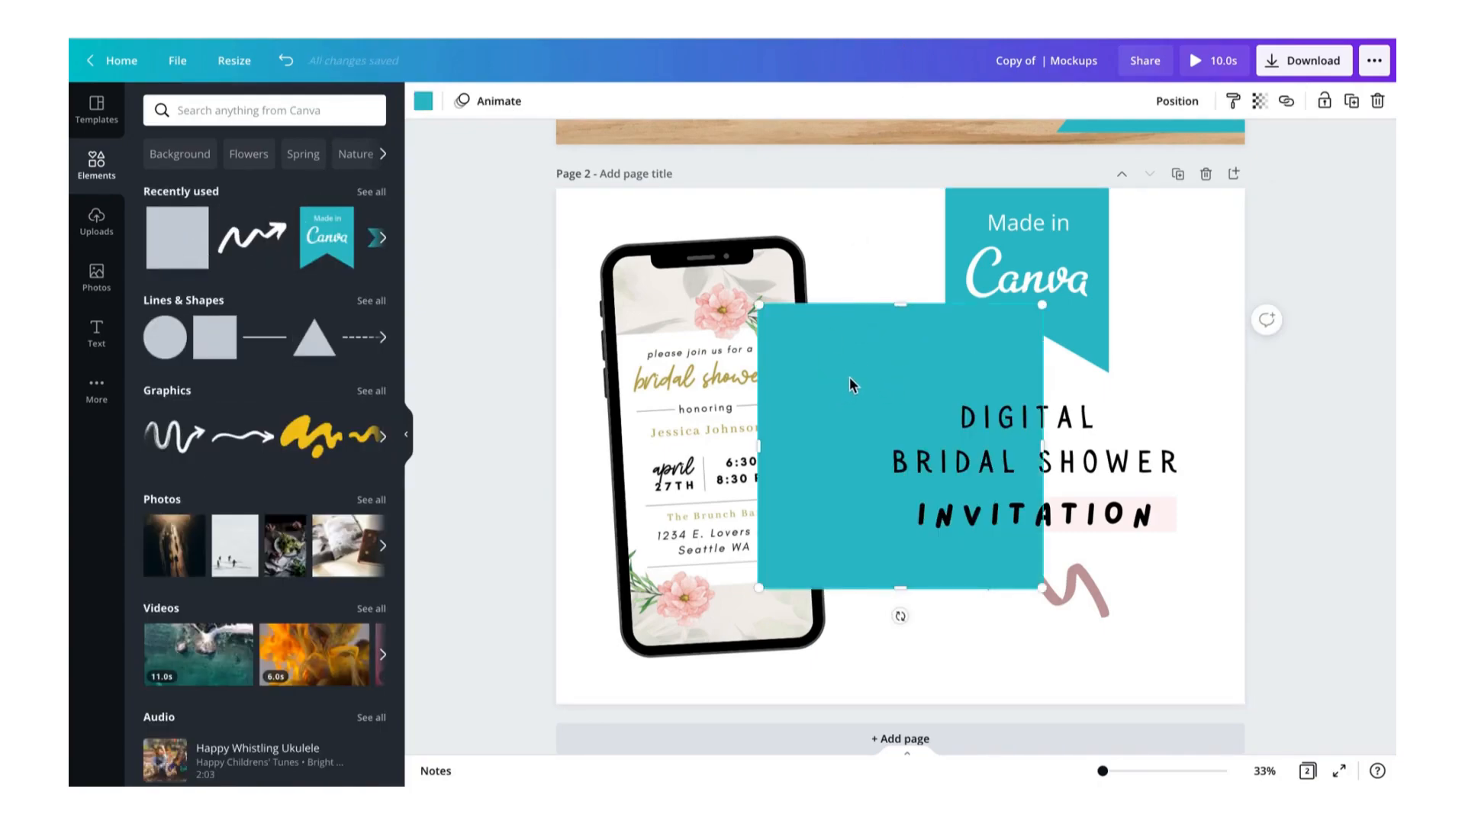
drag(852, 374, 944, 264)
drag(1042, 632, 1053, 716)
drag(1011, 293, 858, 260)
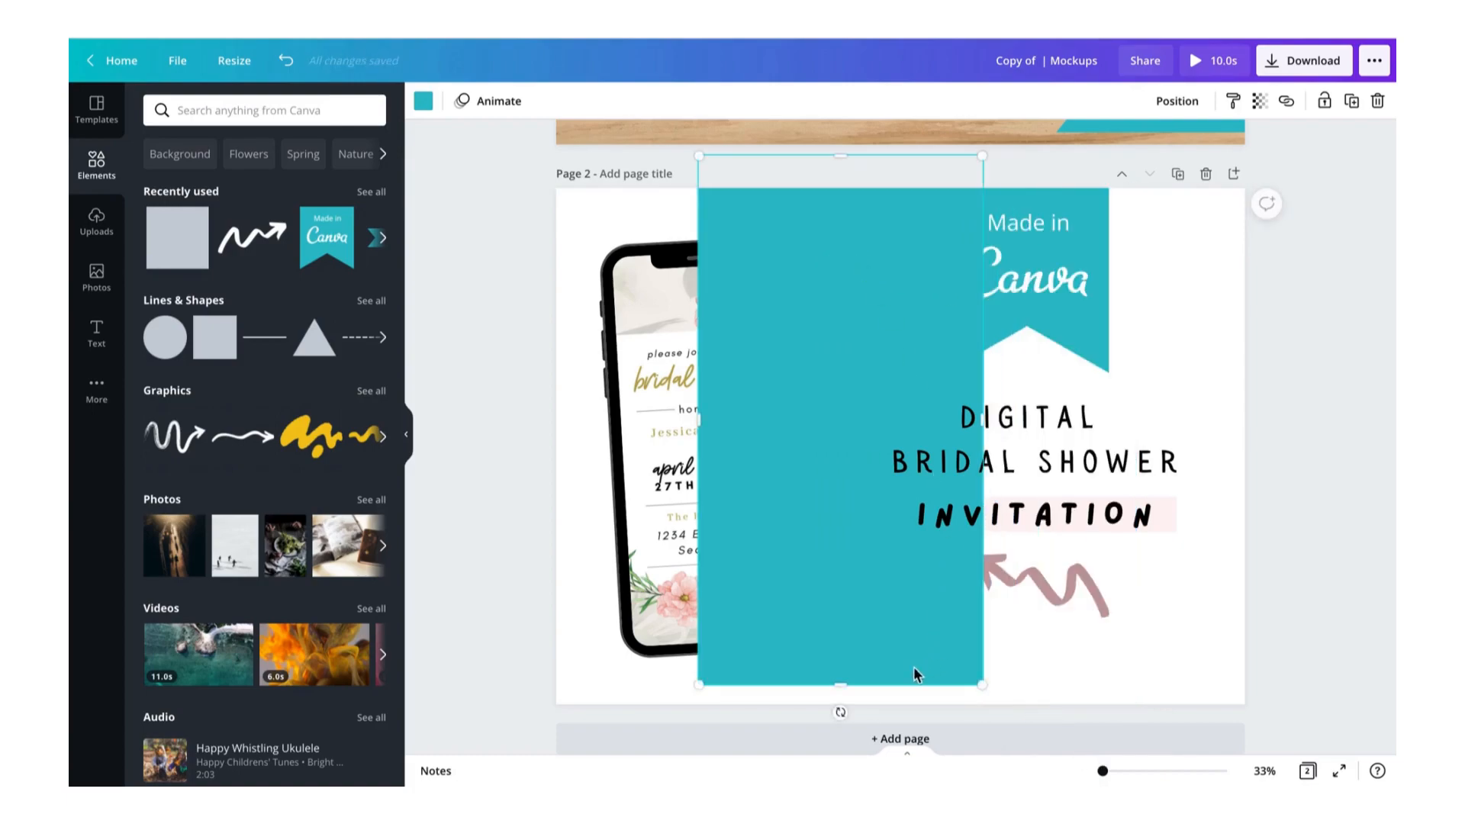
Rotate the rectangle diagonally and enlarge it to about 2,032 by 3,714 so it covers the page's upper-left area.
drag(628, 624, 488, 709)
drag(1176, 189, 1249, 140)
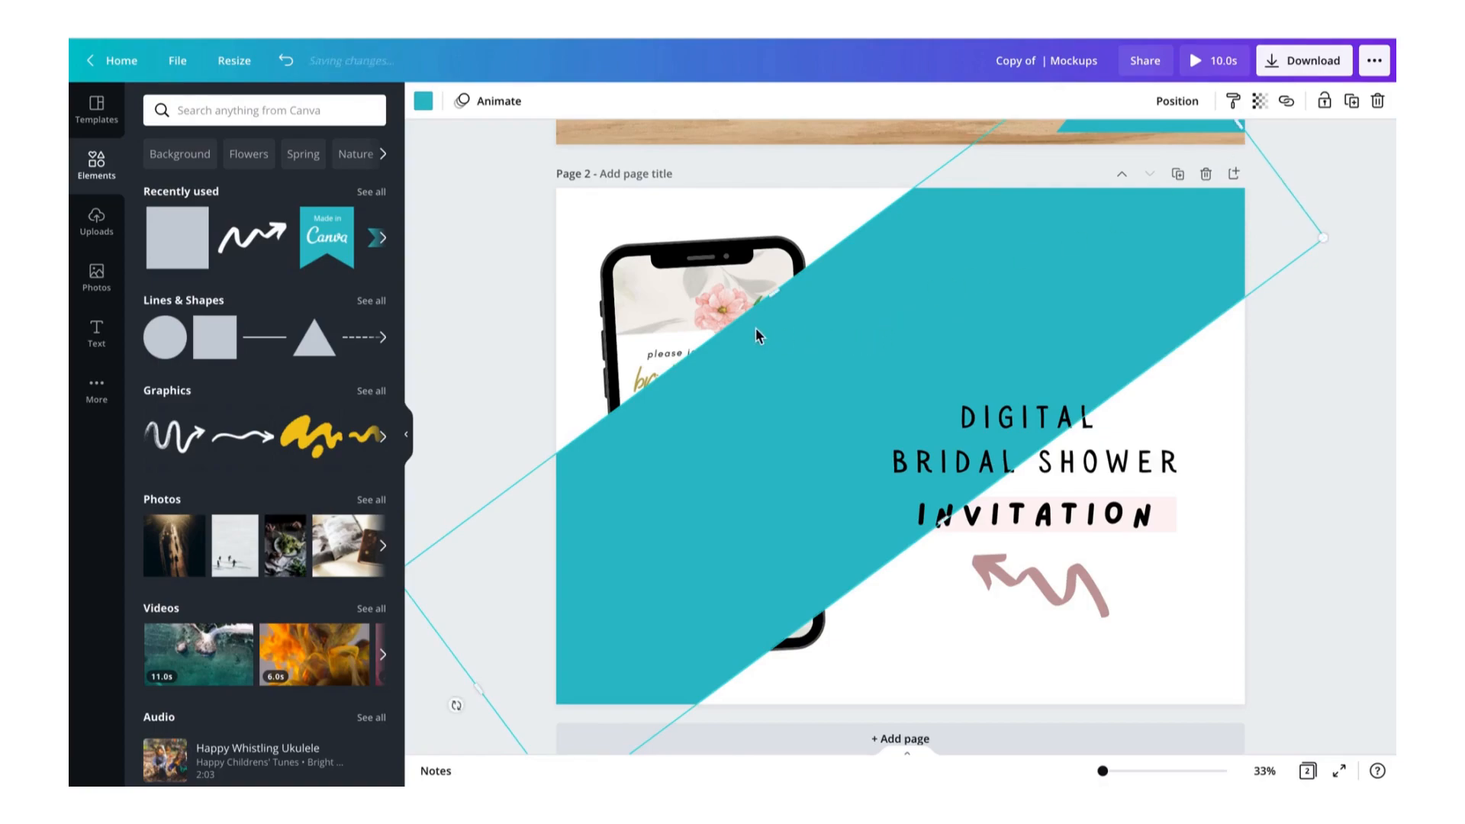
drag(621, 198, 549, 170)
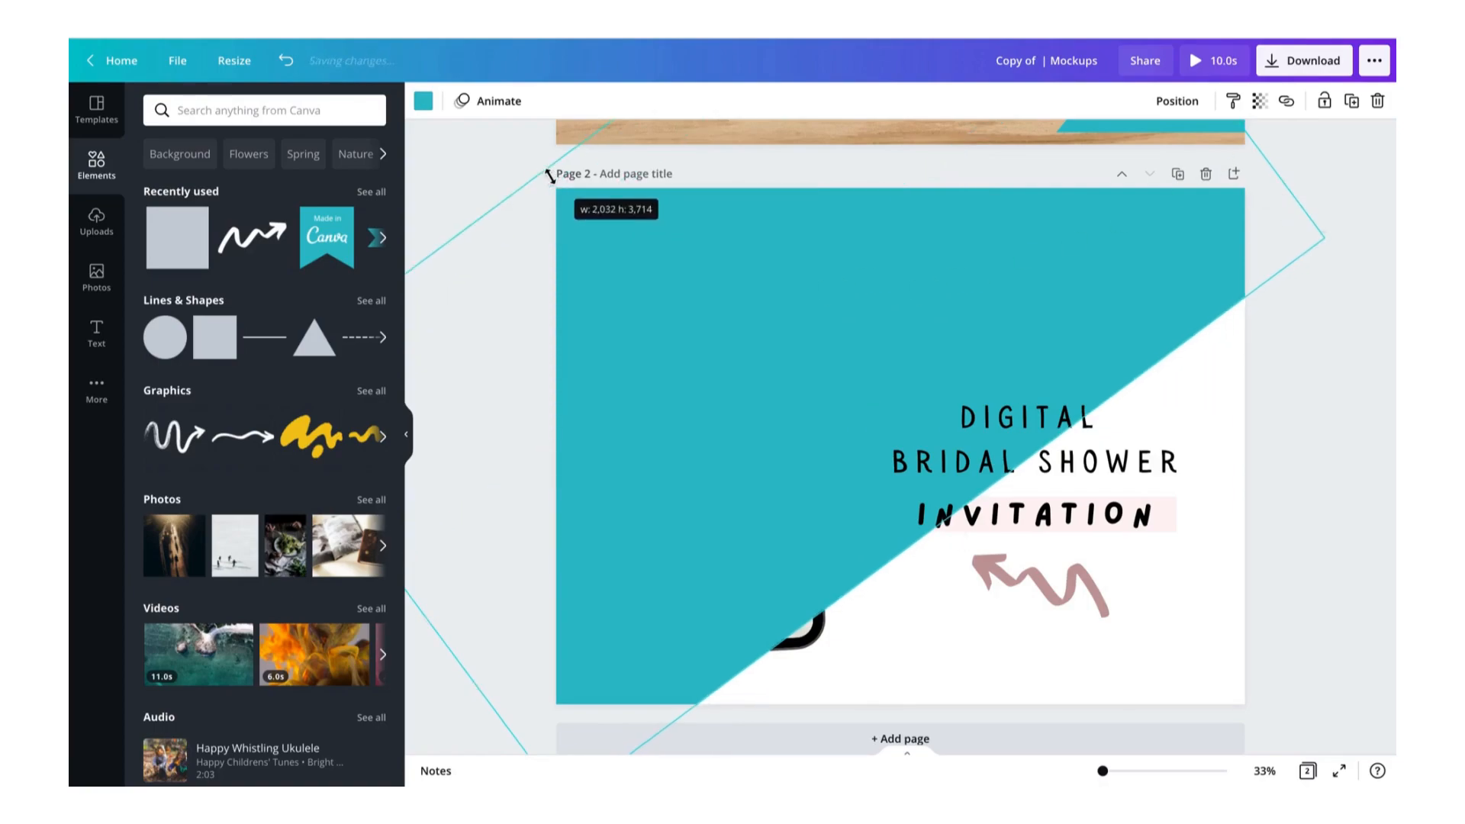
Recolor the diagonal shape in the mauve brand color and send it to the back, behind the phone and text.
click(424, 102)
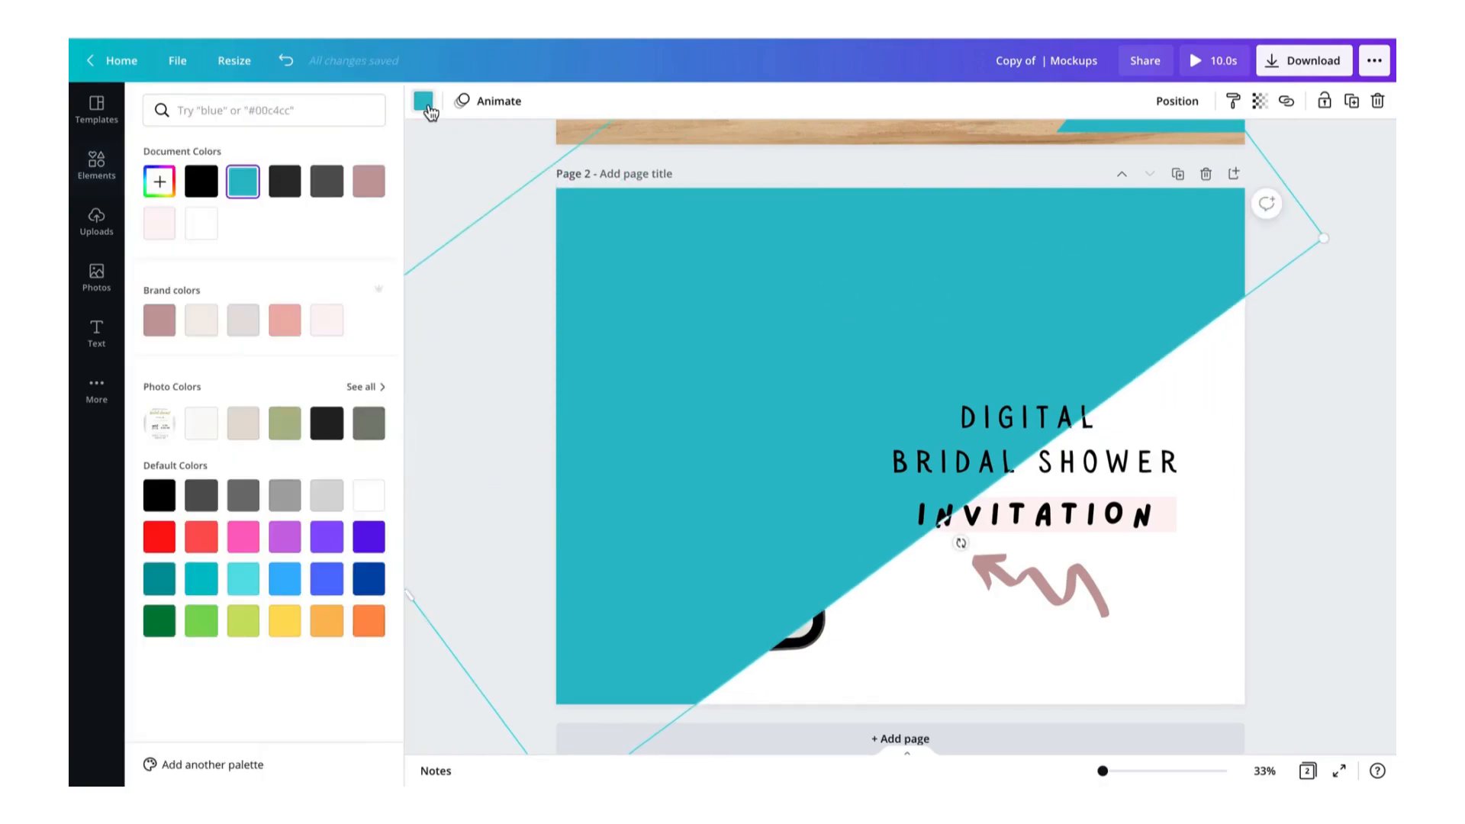
click(160, 323)
click(1173, 102)
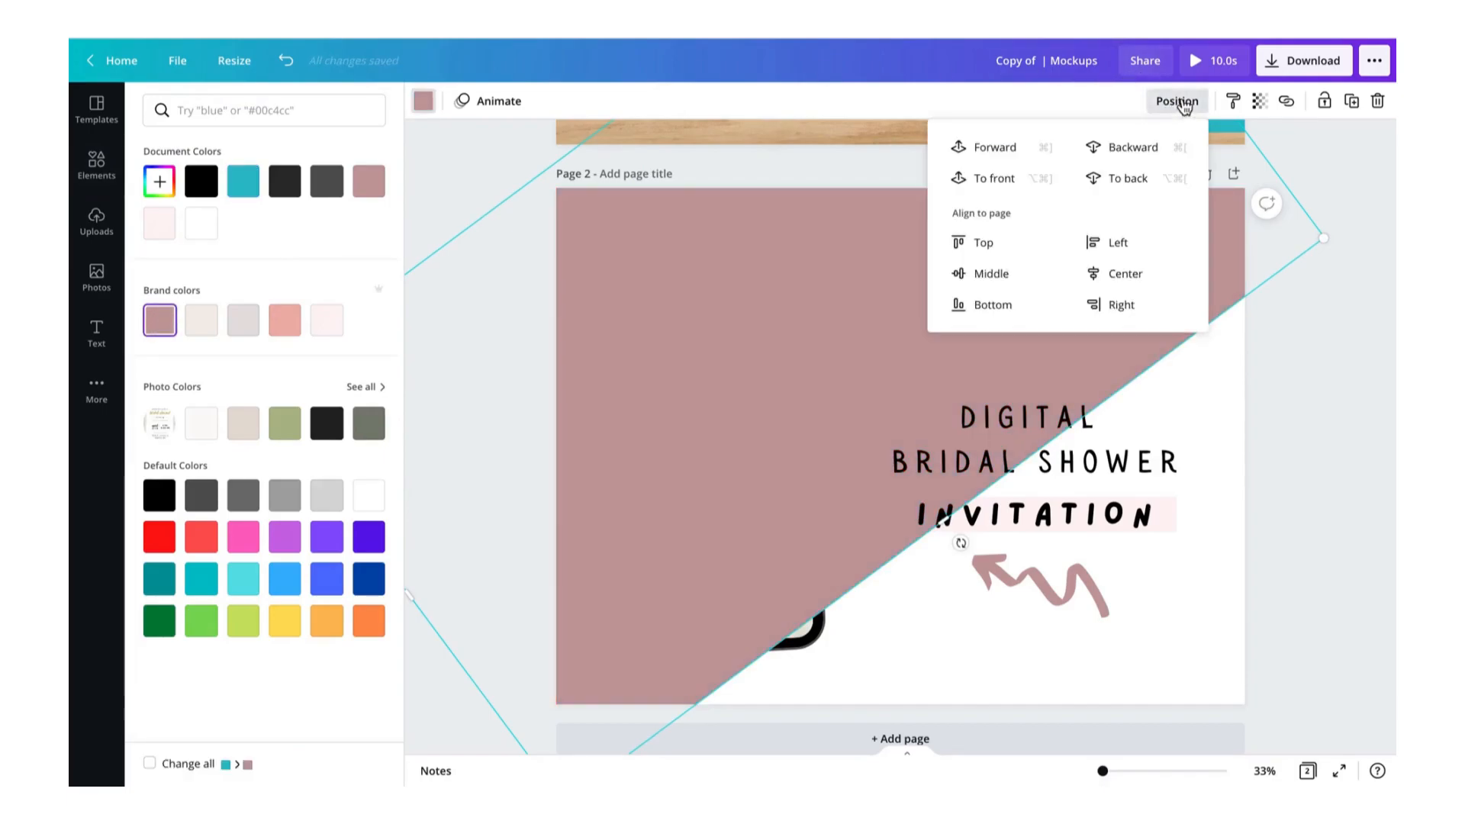
click(1123, 177)
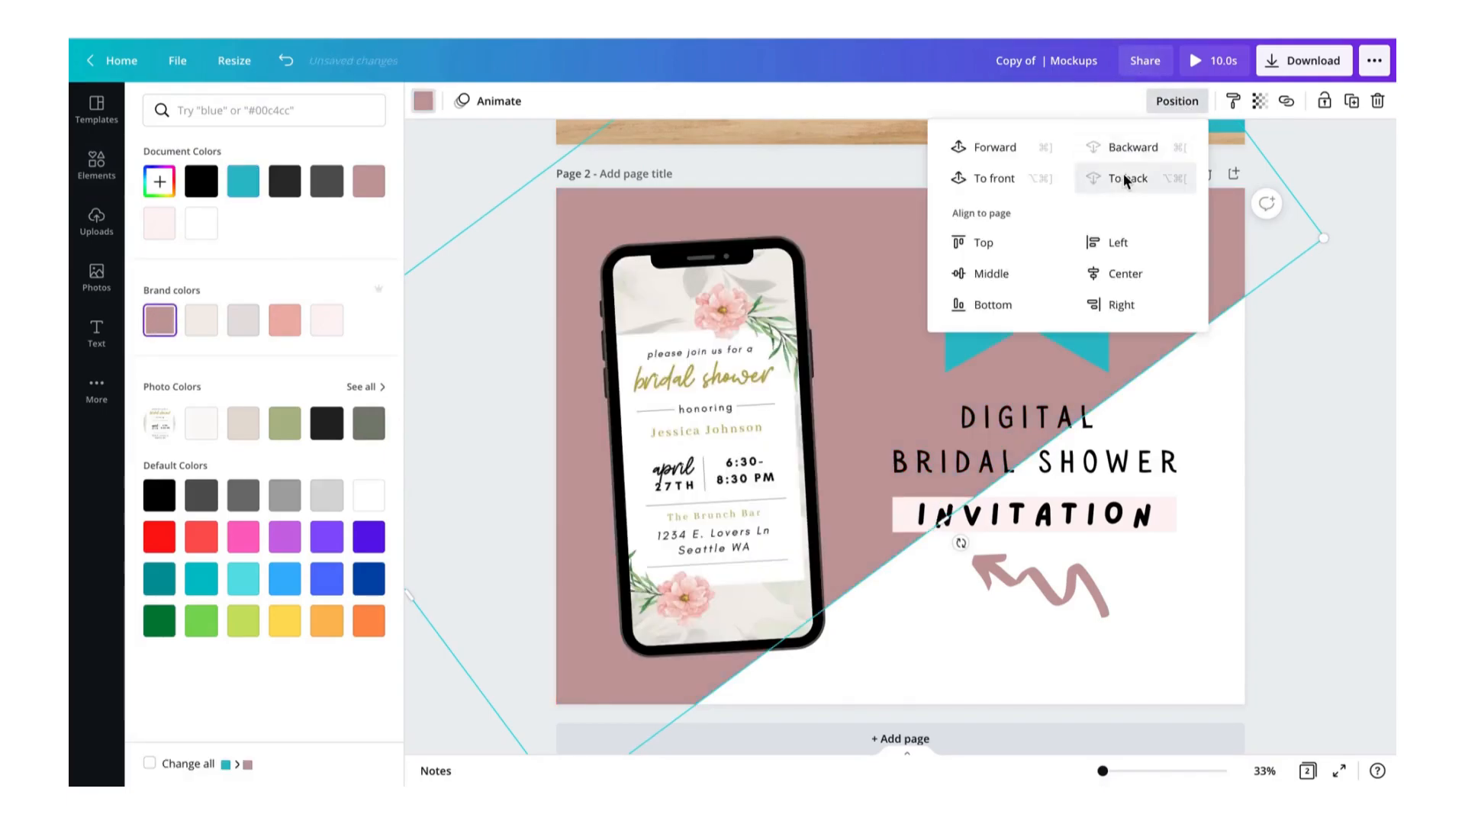
click(1322, 350)
click(1321, 351)
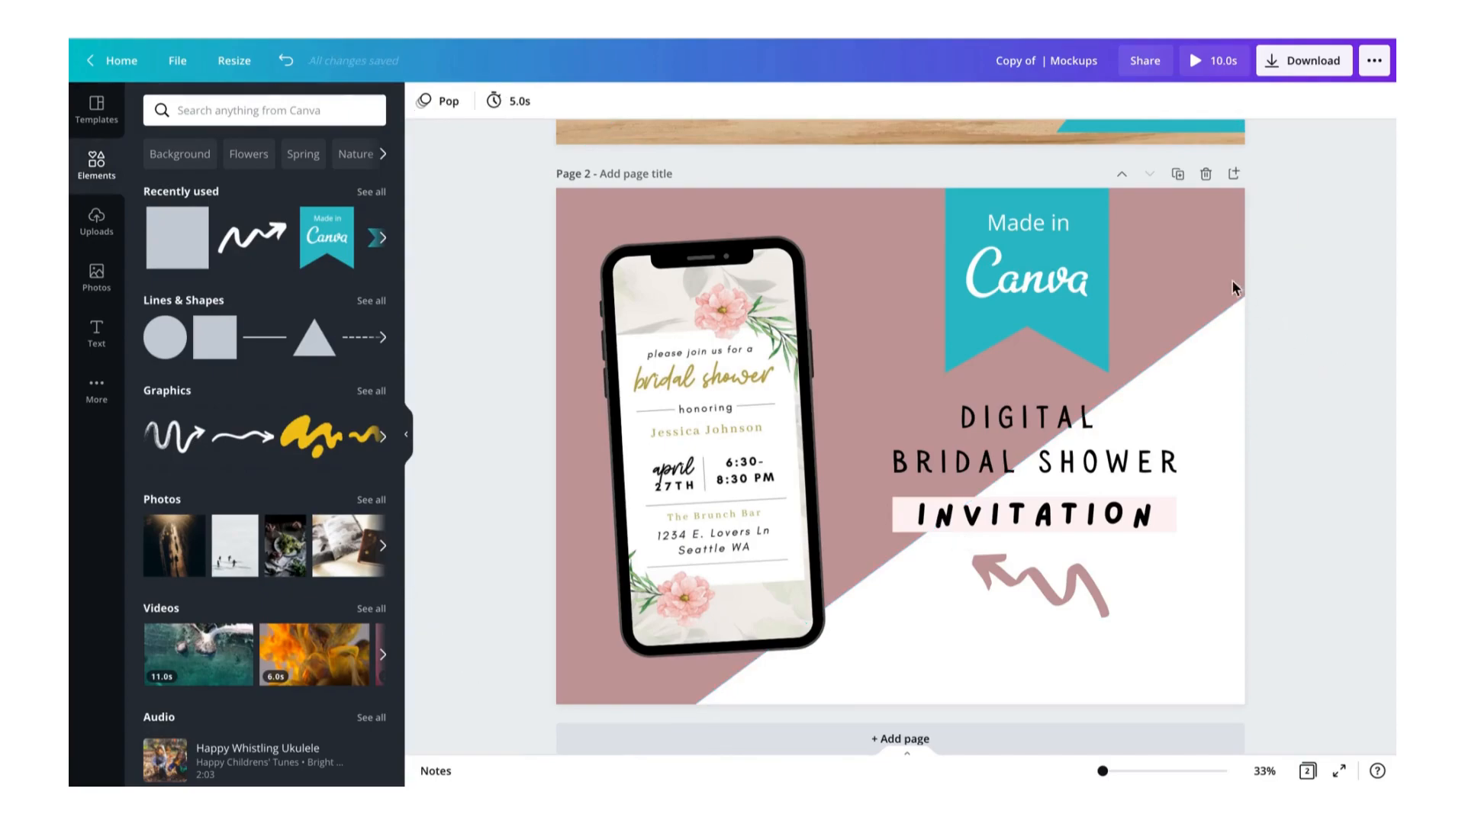
Shift the mauve shape so its edge runs roughly corner to corner, and nudge the phone mockup slightly right and down.
mouse_move(1211, 271)
mouse_down()
mouse_move(1112, 218)
mouse_move(1234, 284)
mouse_up()
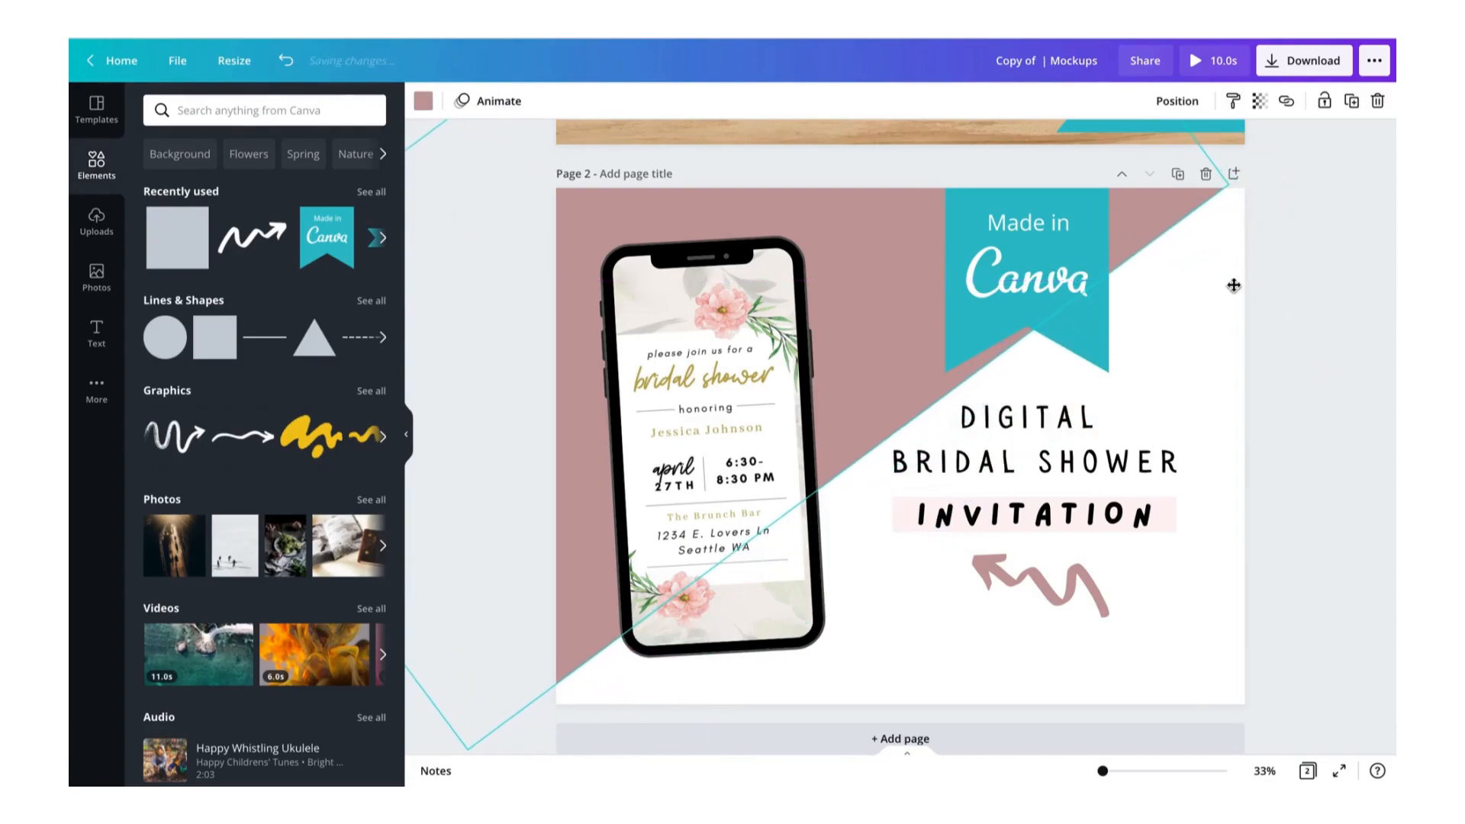
click(1354, 349)
click(717, 487)
drag(717, 488, 729, 497)
click(1283, 435)
Move the "Made in Canva" banner, the invitation title with its highlight, and the arrow slightly to the right.
click(1038, 303)
drag(1039, 274, 1054, 272)
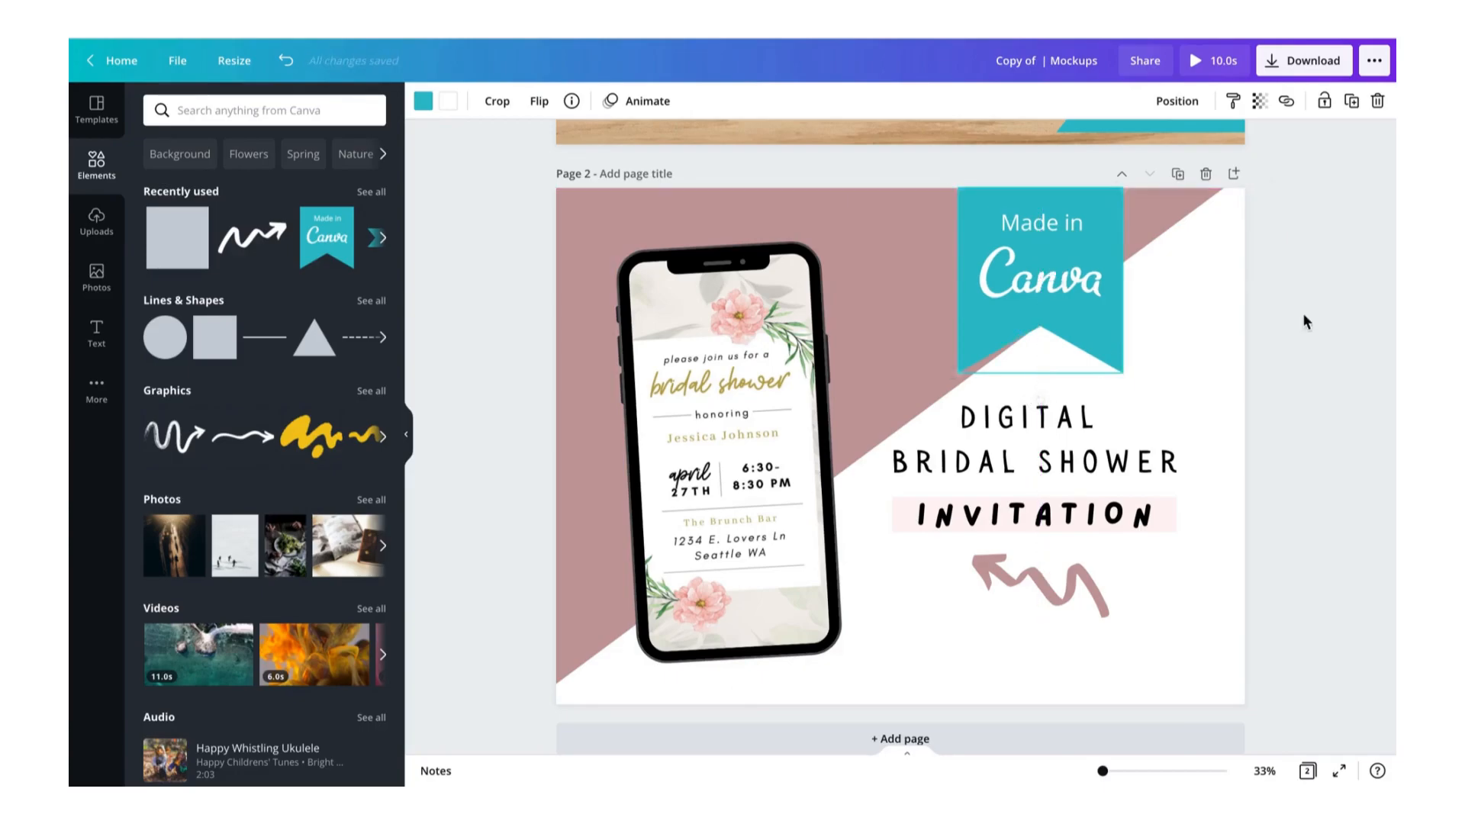
click(1371, 355)
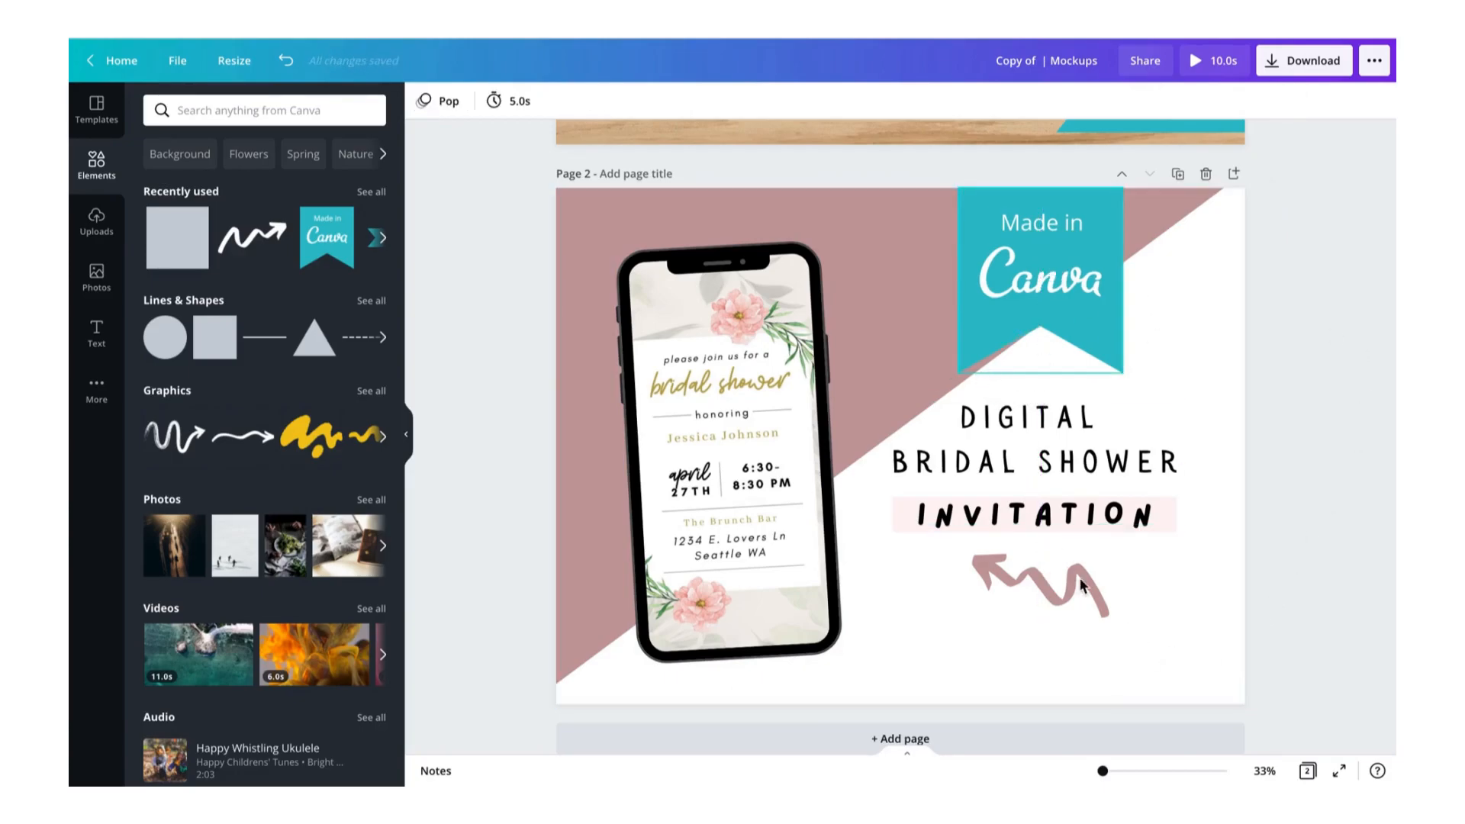
mouse_move(1139, 635)
mouse_down()
mouse_move(1031, 413)
mouse_move(1061, 413)
mouse_up()
drag(1055, 249, 1071, 251)
click(1318, 320)
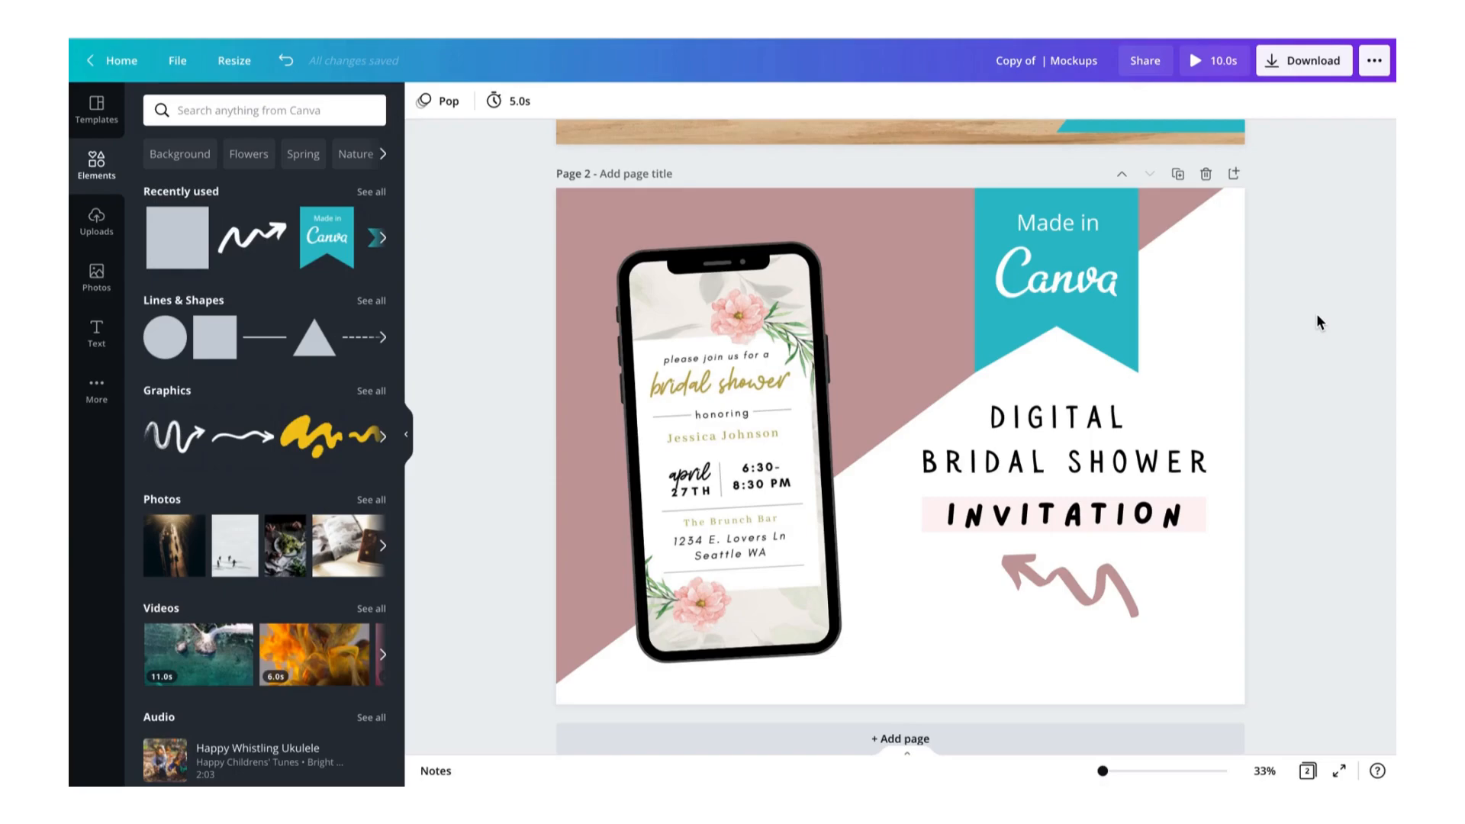
Add a blank page after the bridal shower mockup on page 2.
scroll(1260, 281, up, 7)
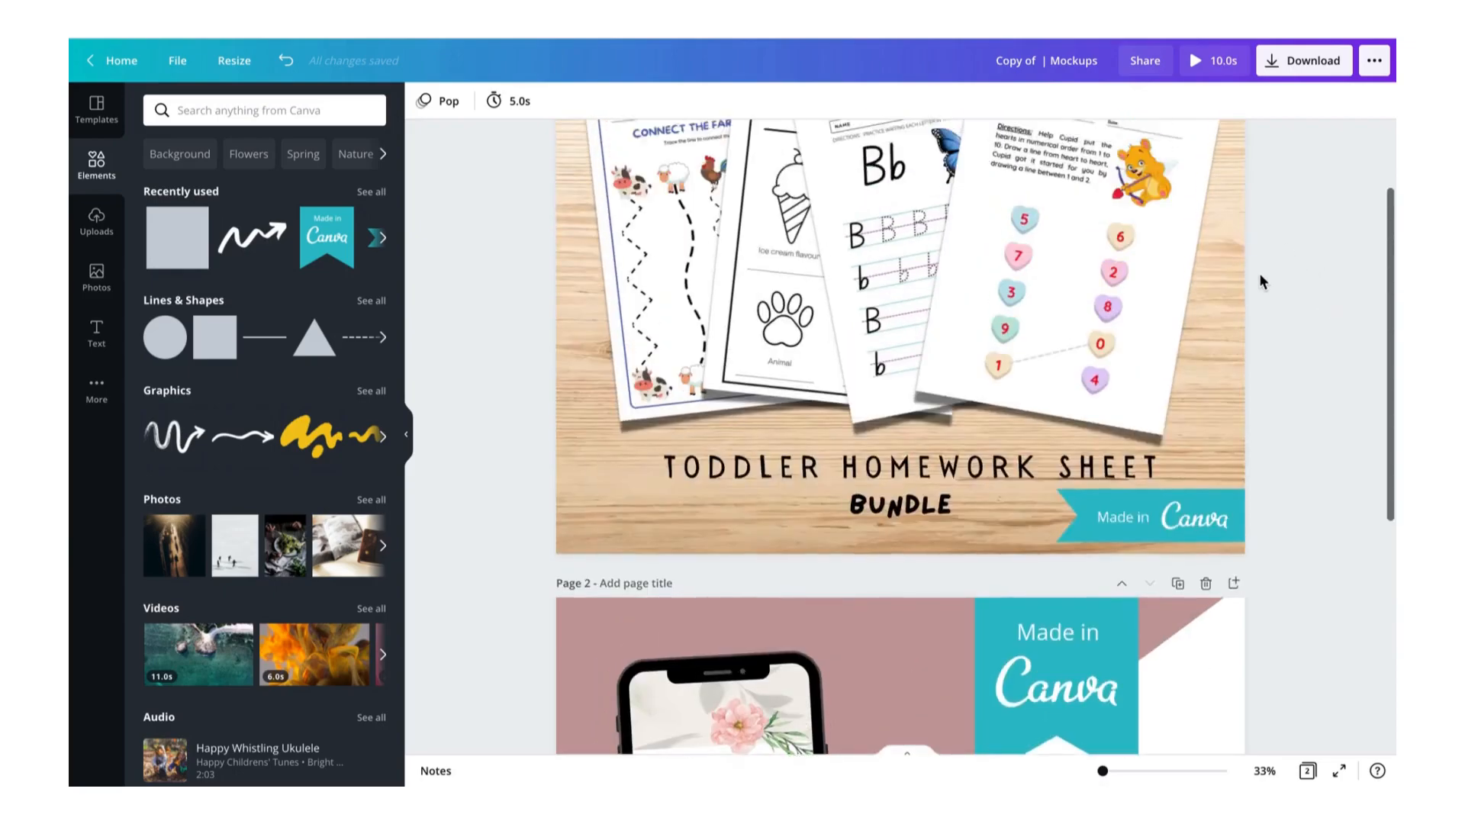
scroll(1260, 281, down, 3)
scroll(1259, 272, down, 5)
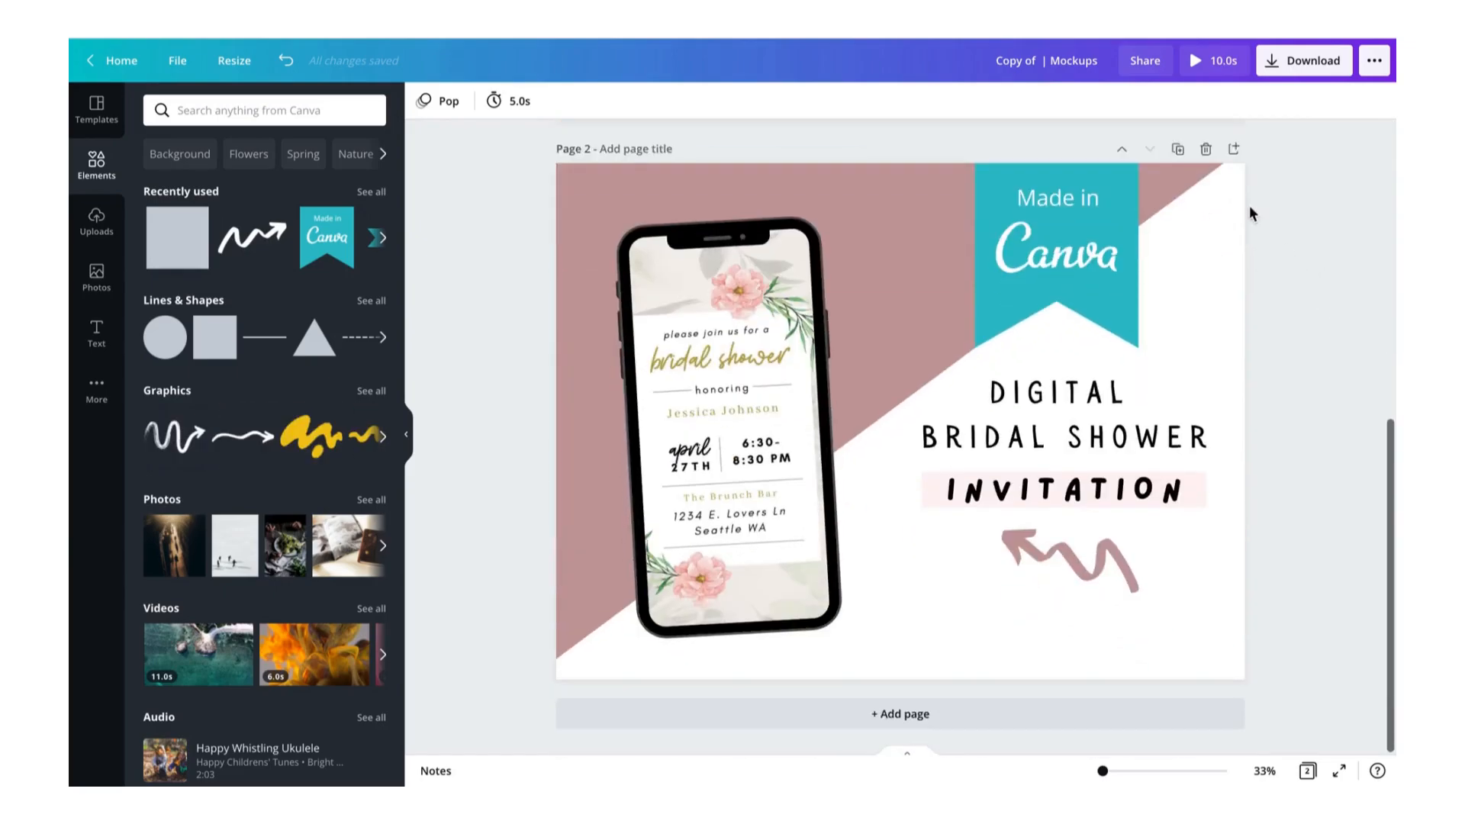
click(1232, 148)
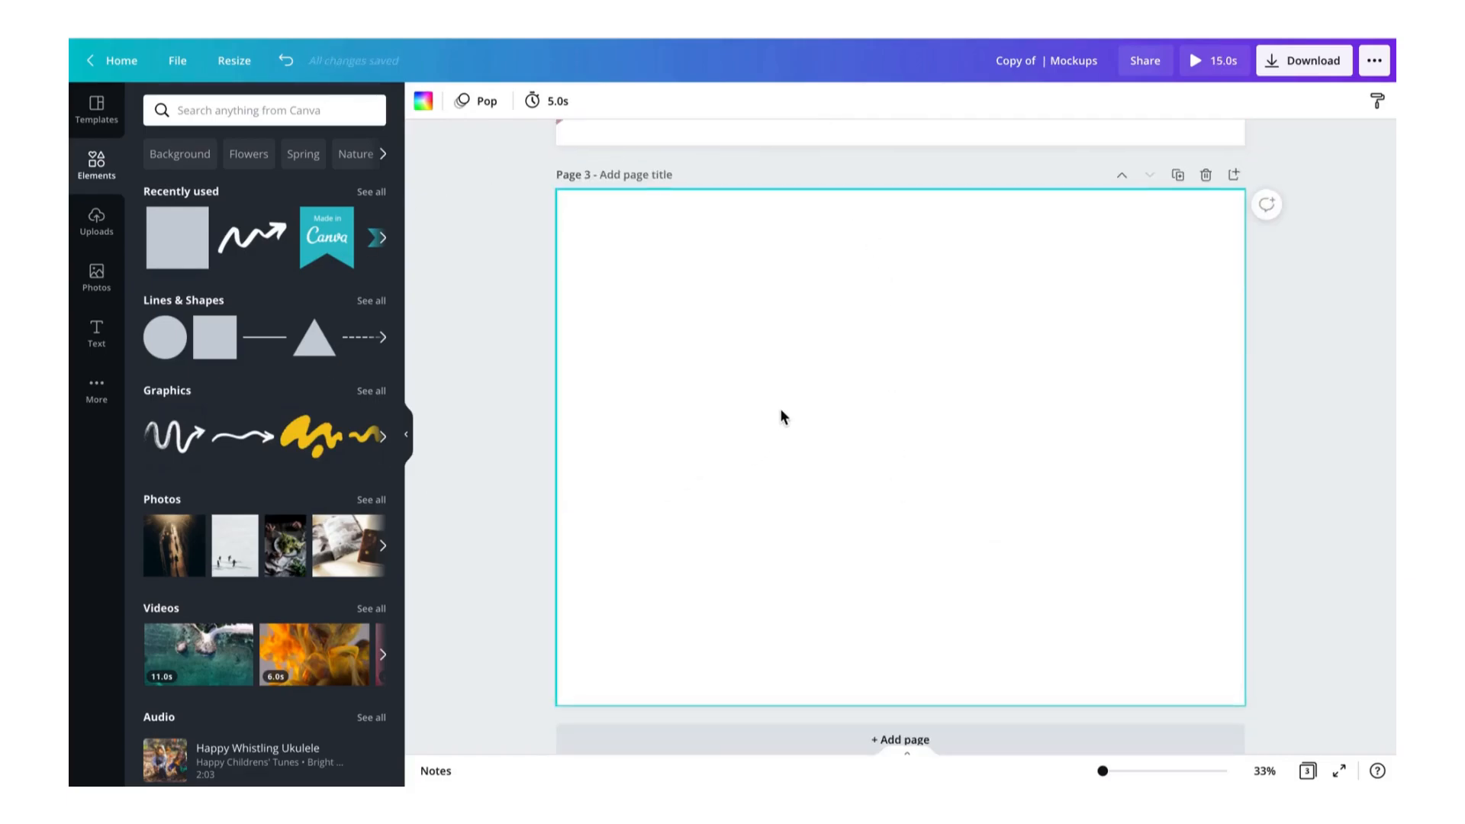
Copy the "DIGITAL BRIDAL SHOWER" text from page 2 onto page 3 and replace its wording with "HOW TO USE".
scroll(780, 409, up, 3)
click(1067, 156)
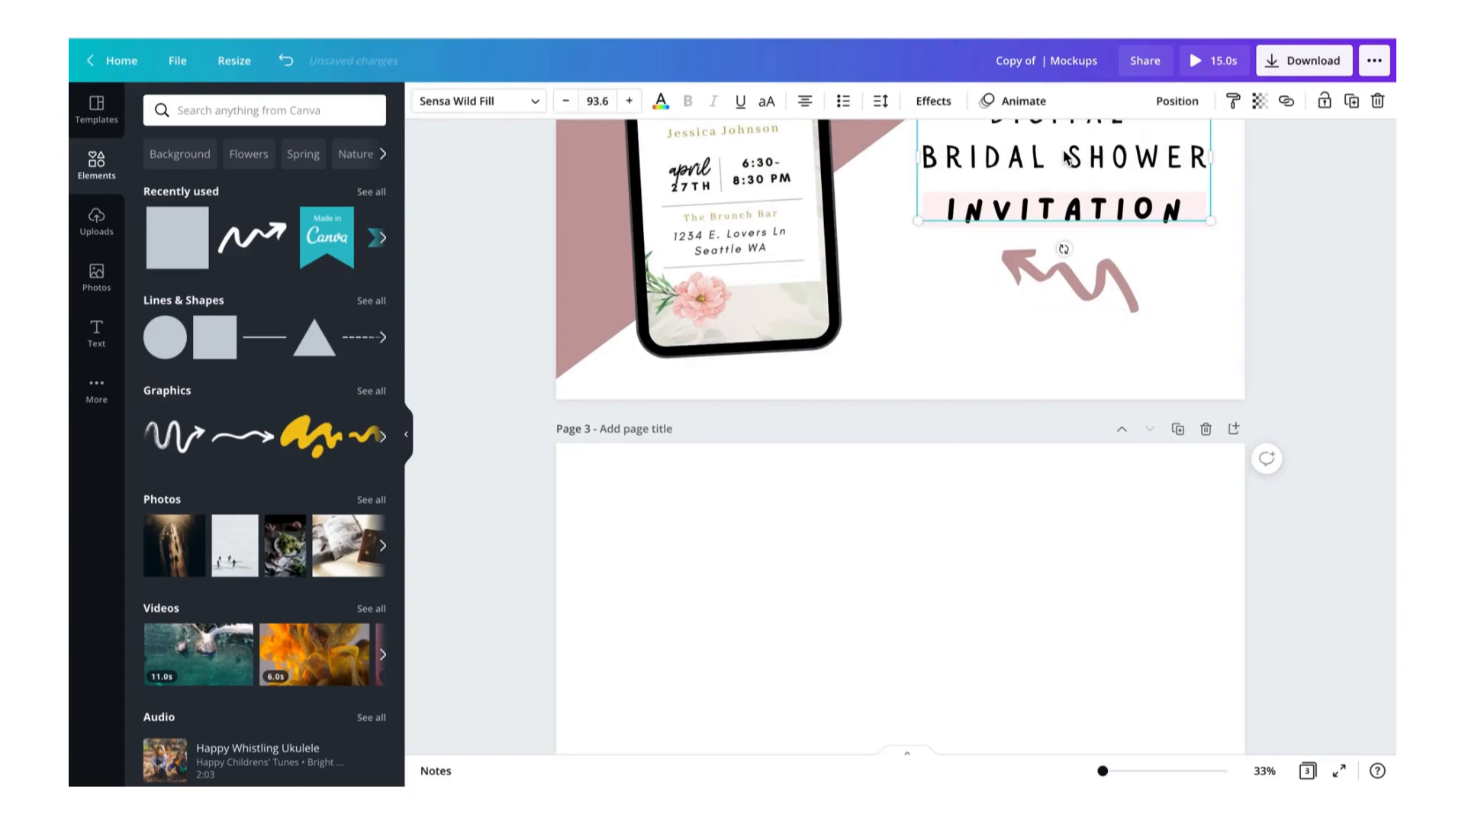
scroll(861, 624, down, 4)
click(899, 347)
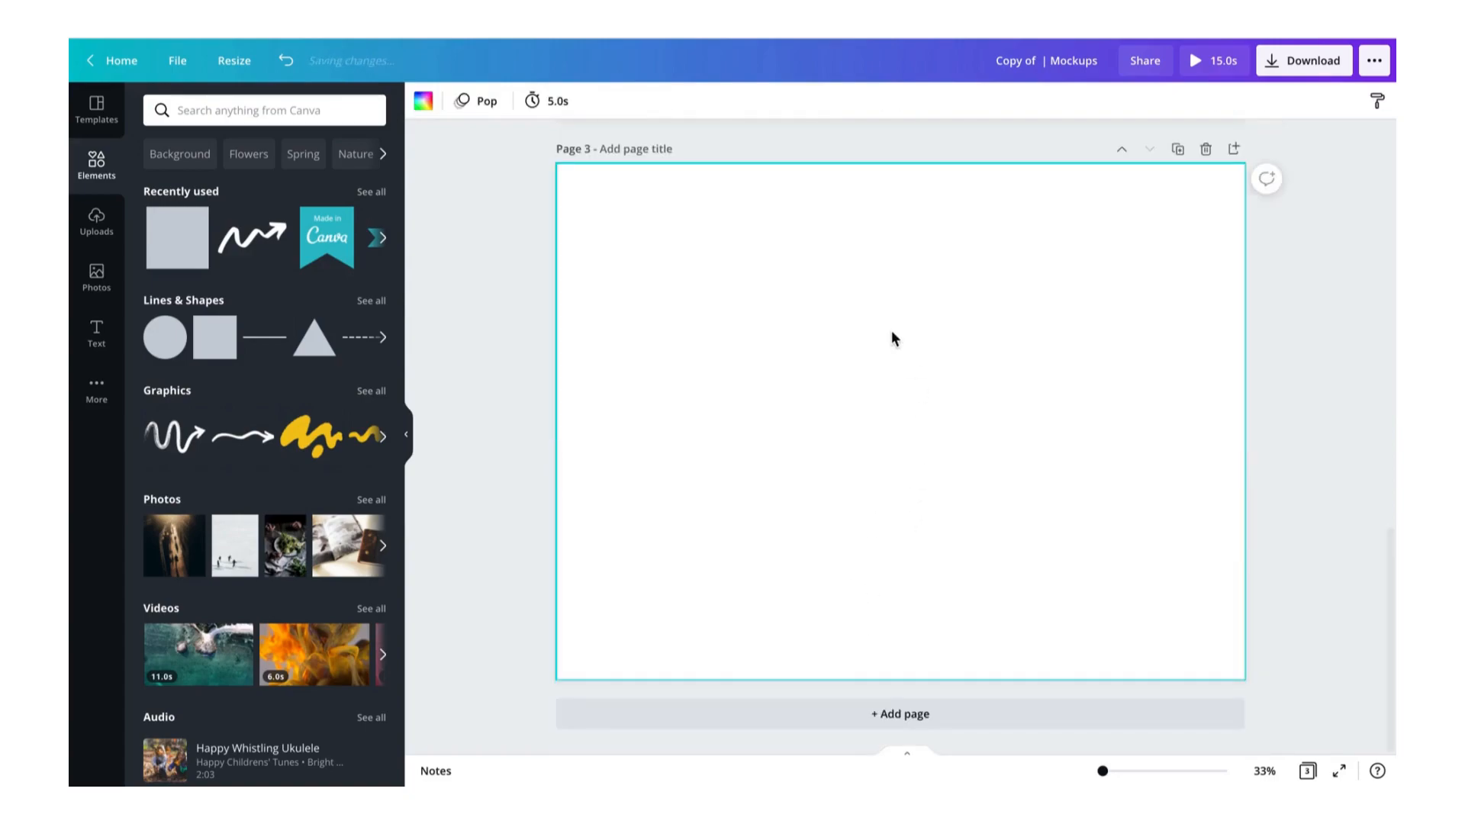
key(ctrl+v)
double_click(1052, 424)
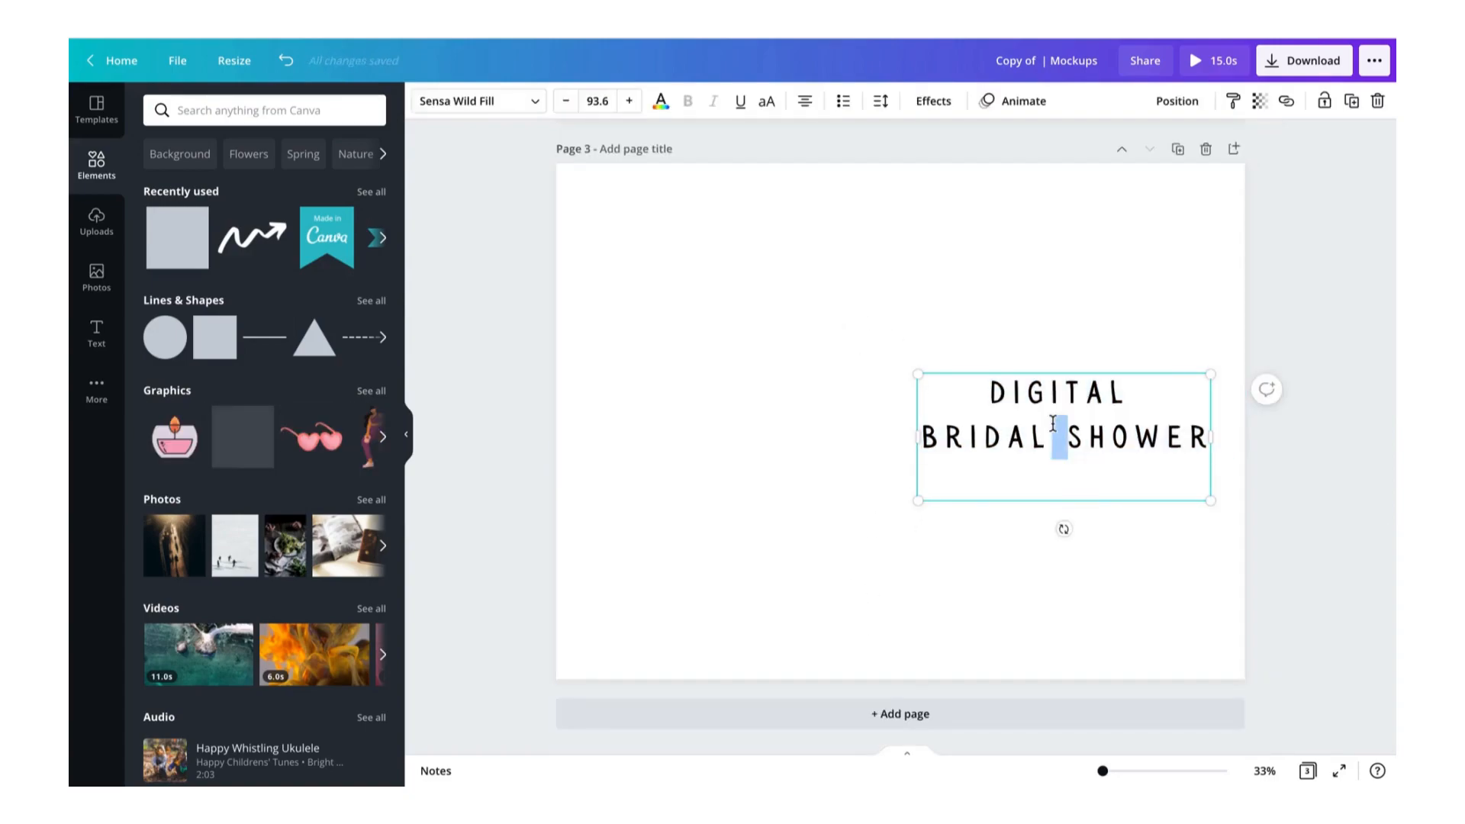
text(HO)
key(ctrl+a)
text(HOW TO USE)
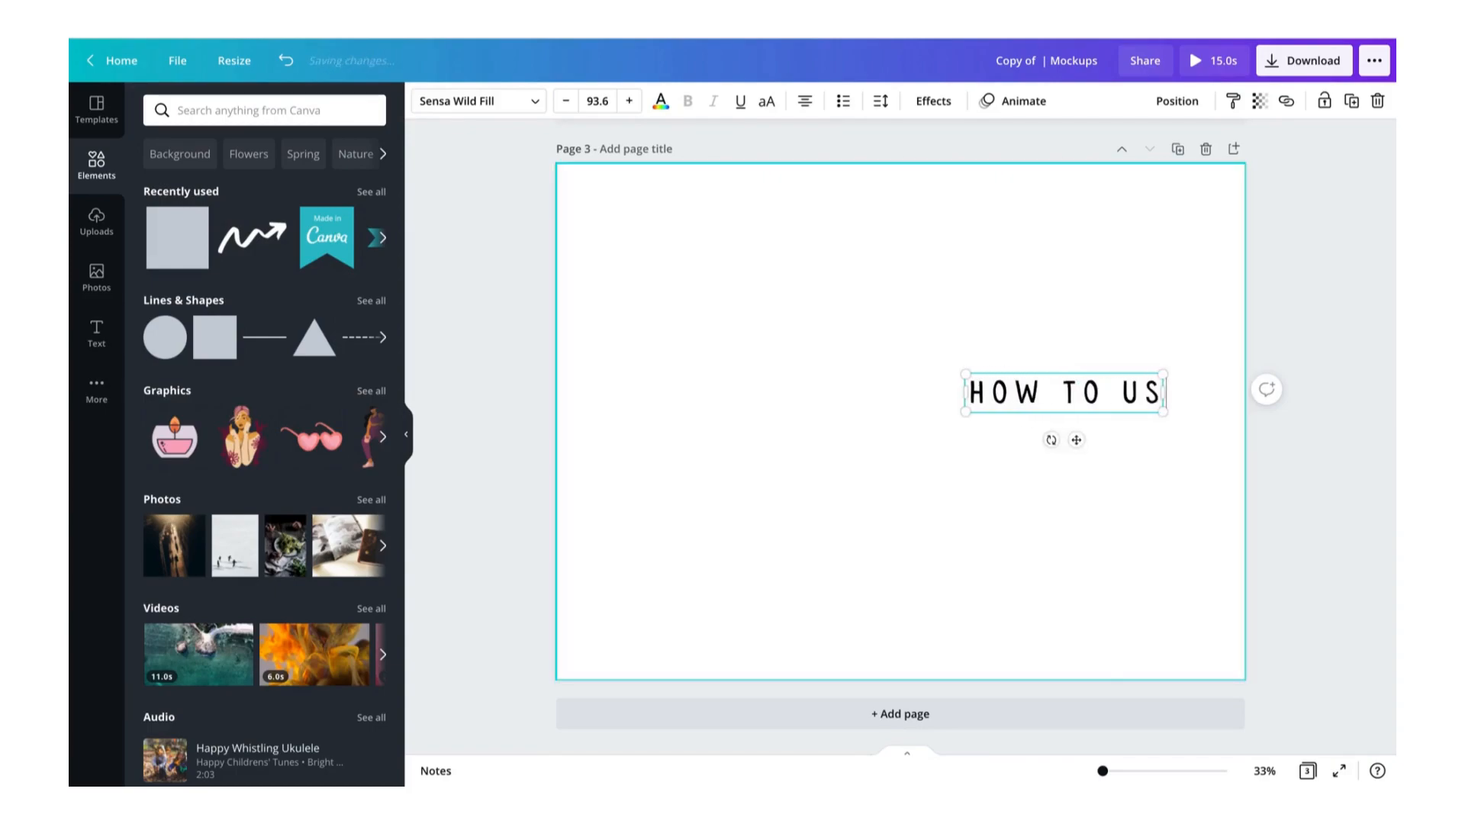
Move the "HOW TO USE" heading to the upper middle of page 3.
click(1083, 469)
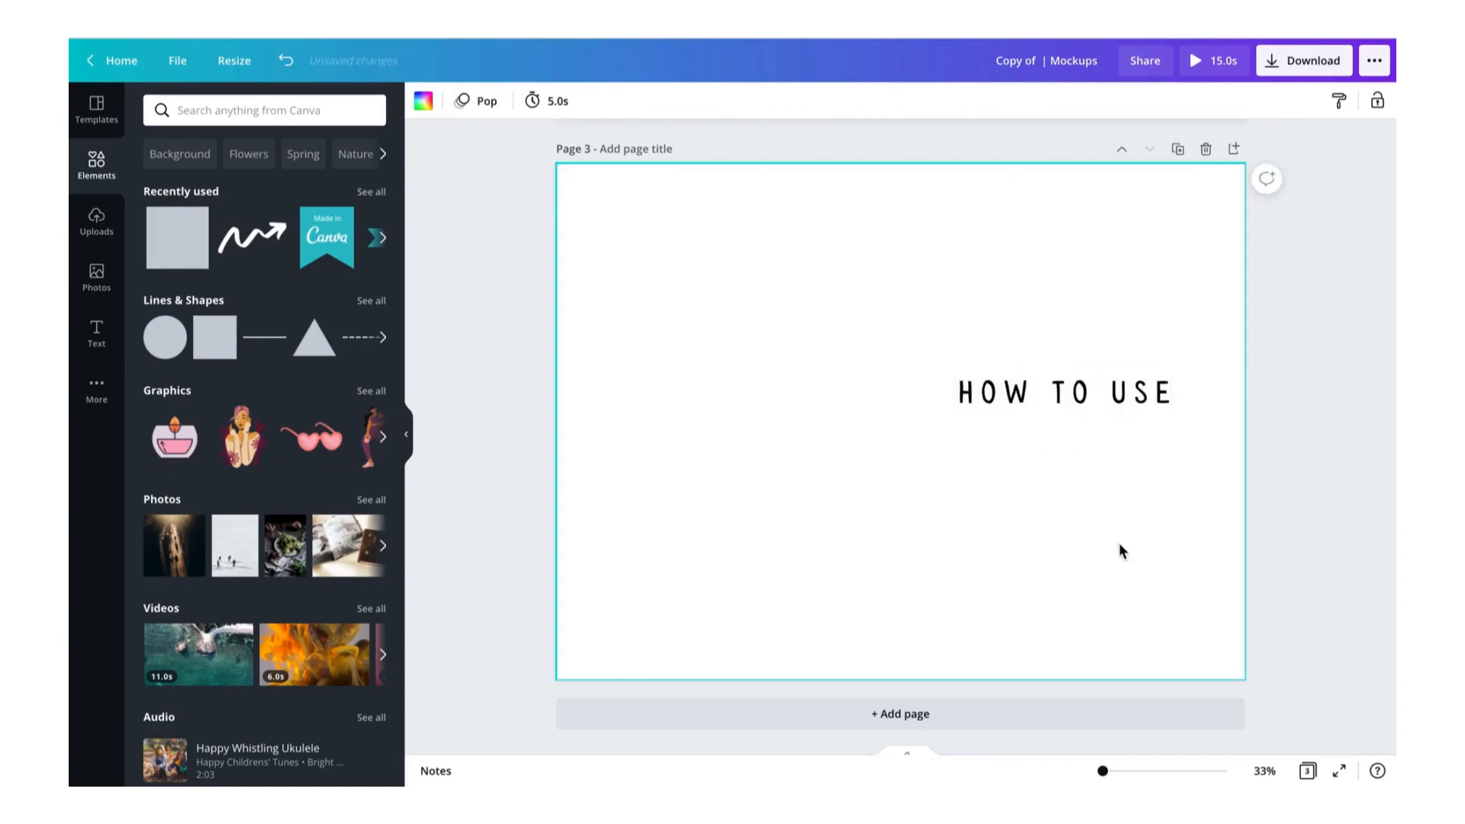
click(1083, 405)
drag(1082, 403, 1007, 276)
drag(913, 276, 912, 261)
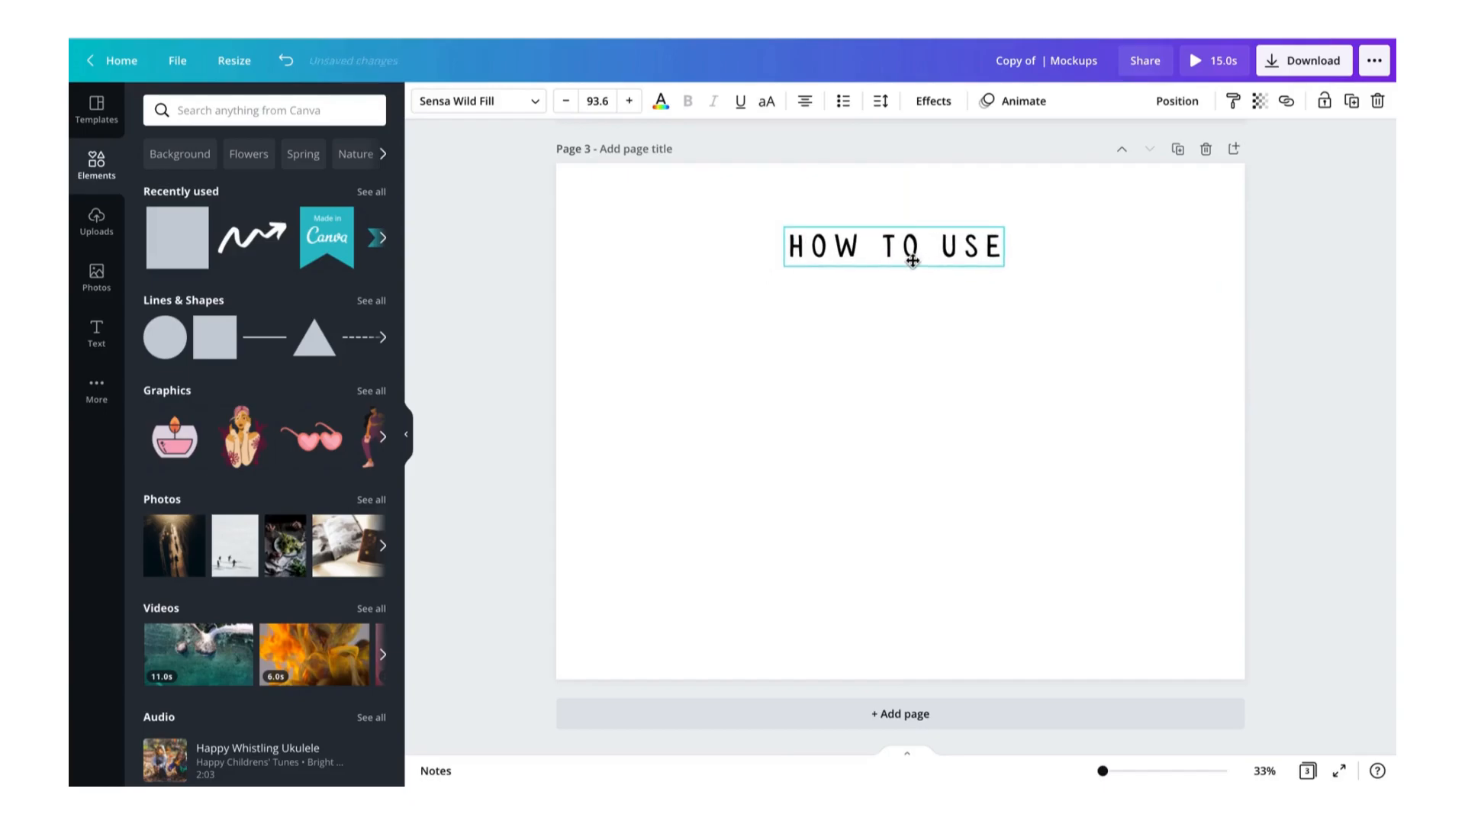
click(978, 385)
Copy the mauve diagonal shape from page 2 onto page 3 and send it behind the "HOW TO USE" heading.
scroll(977, 384, up, 5)
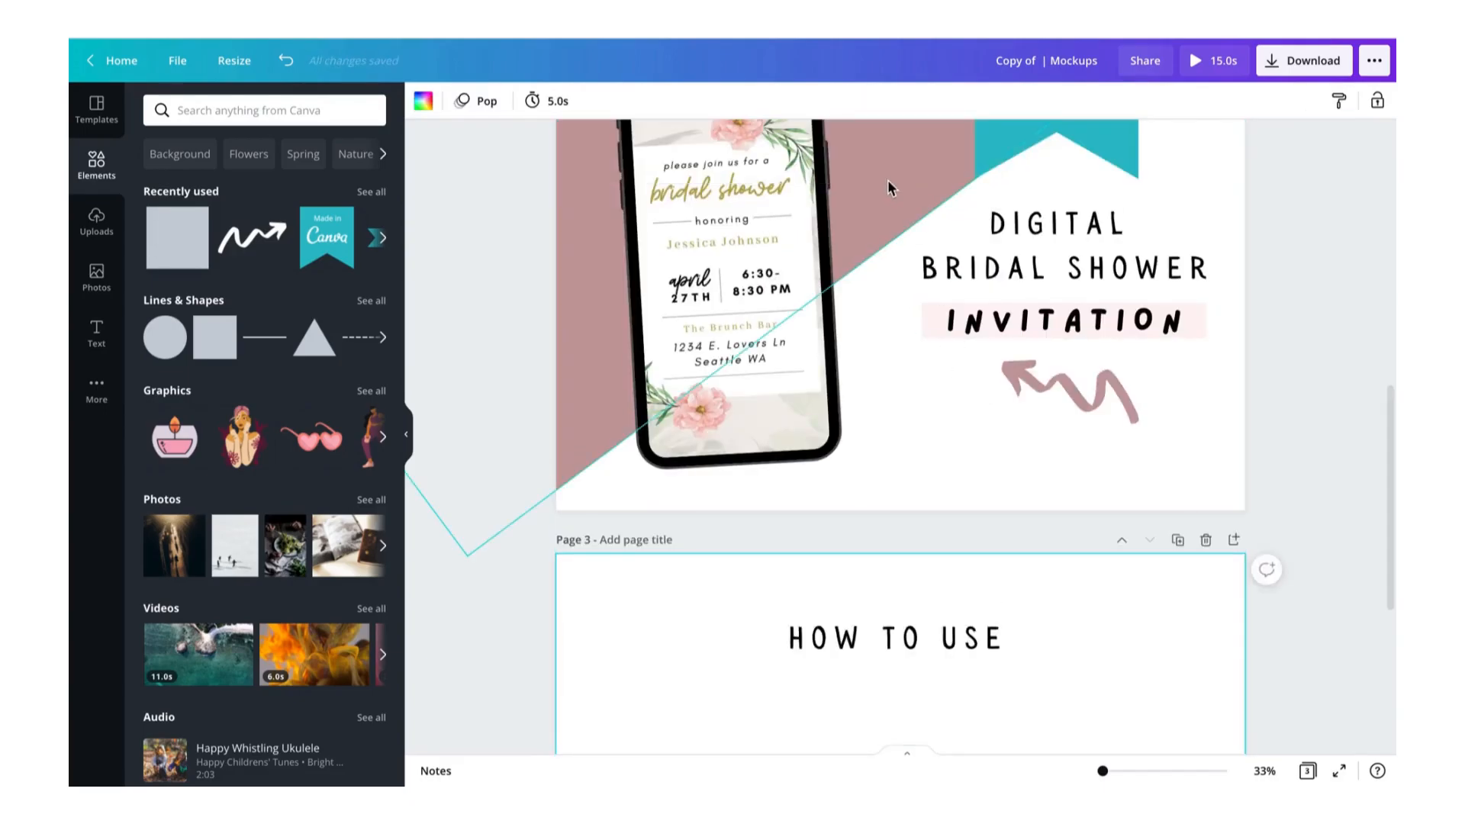
click(883, 176)
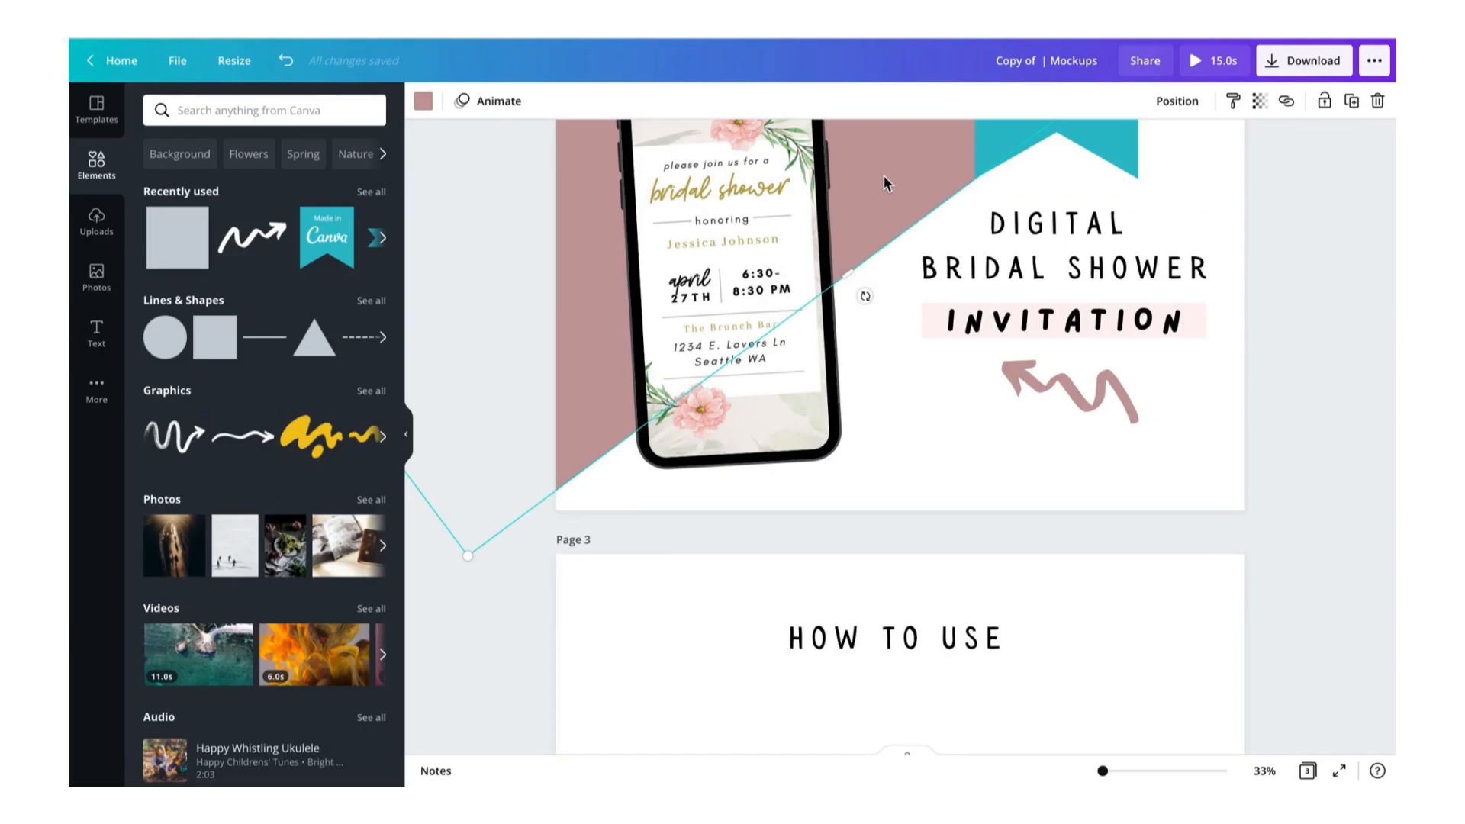
scroll(809, 504, down, 3)
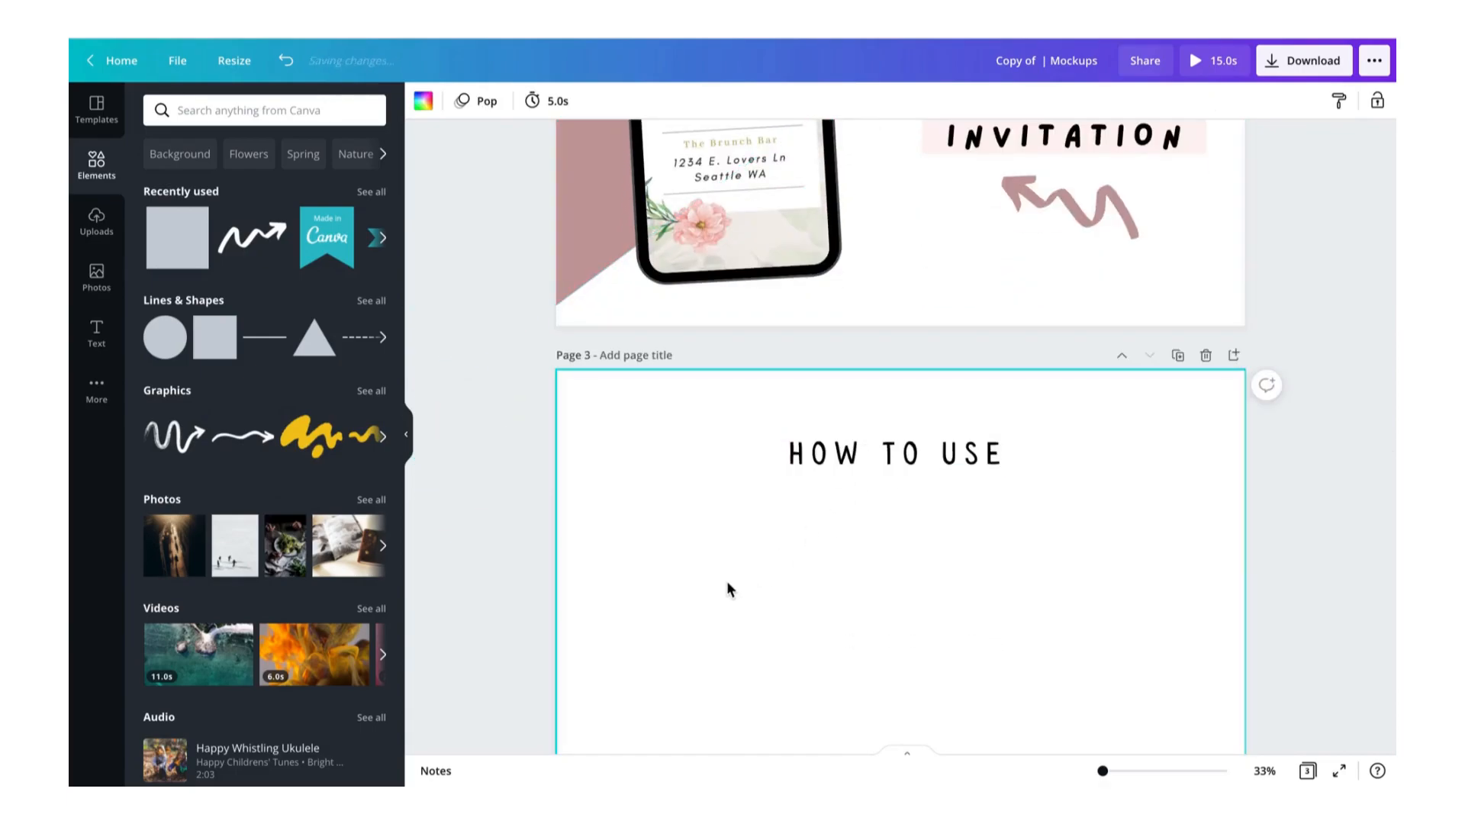
key(ctrl+v)
scroll(726, 579, down, 2)
click(1198, 107)
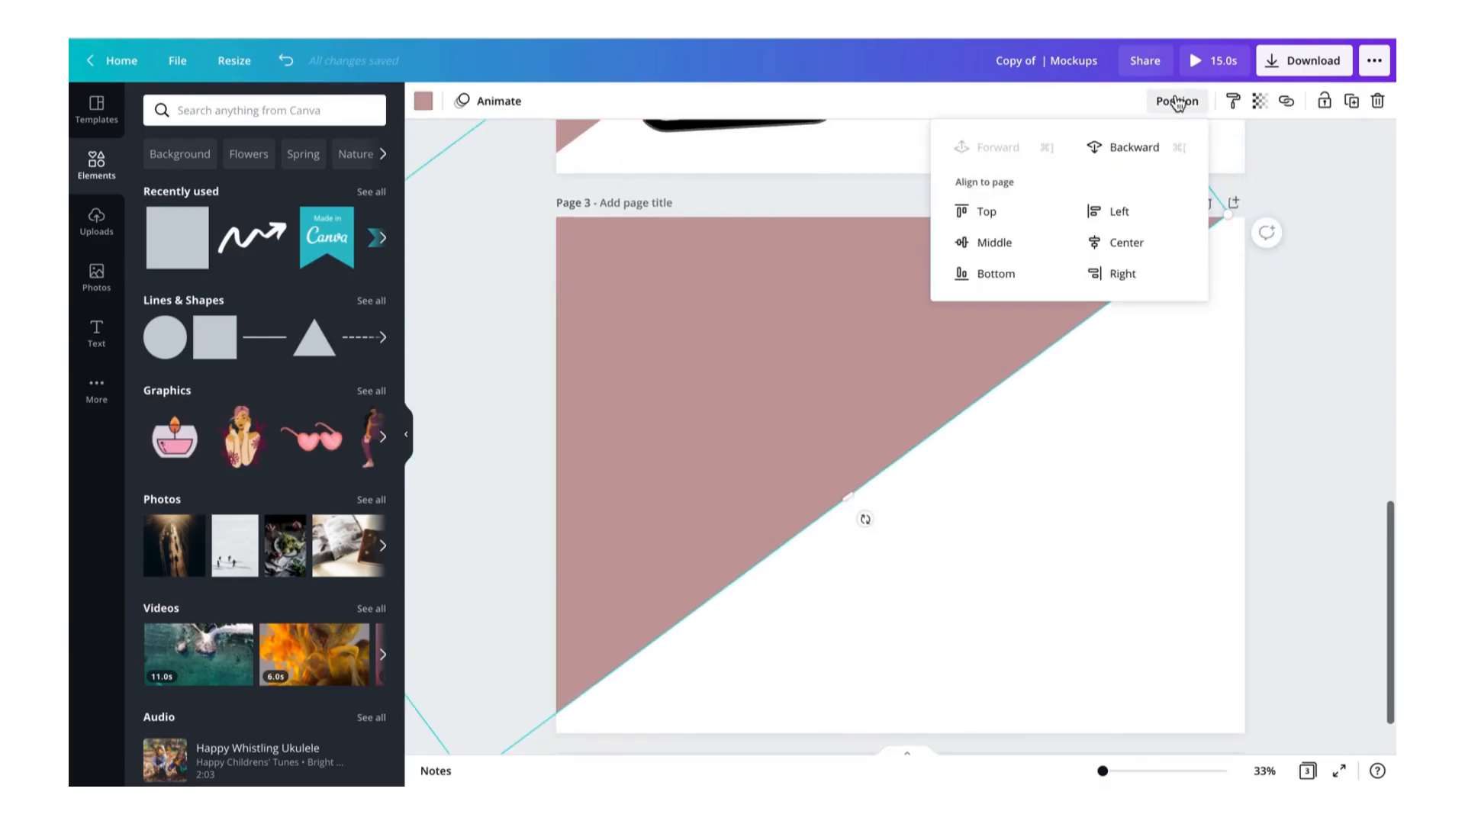
click(1124, 146)
click(1295, 404)
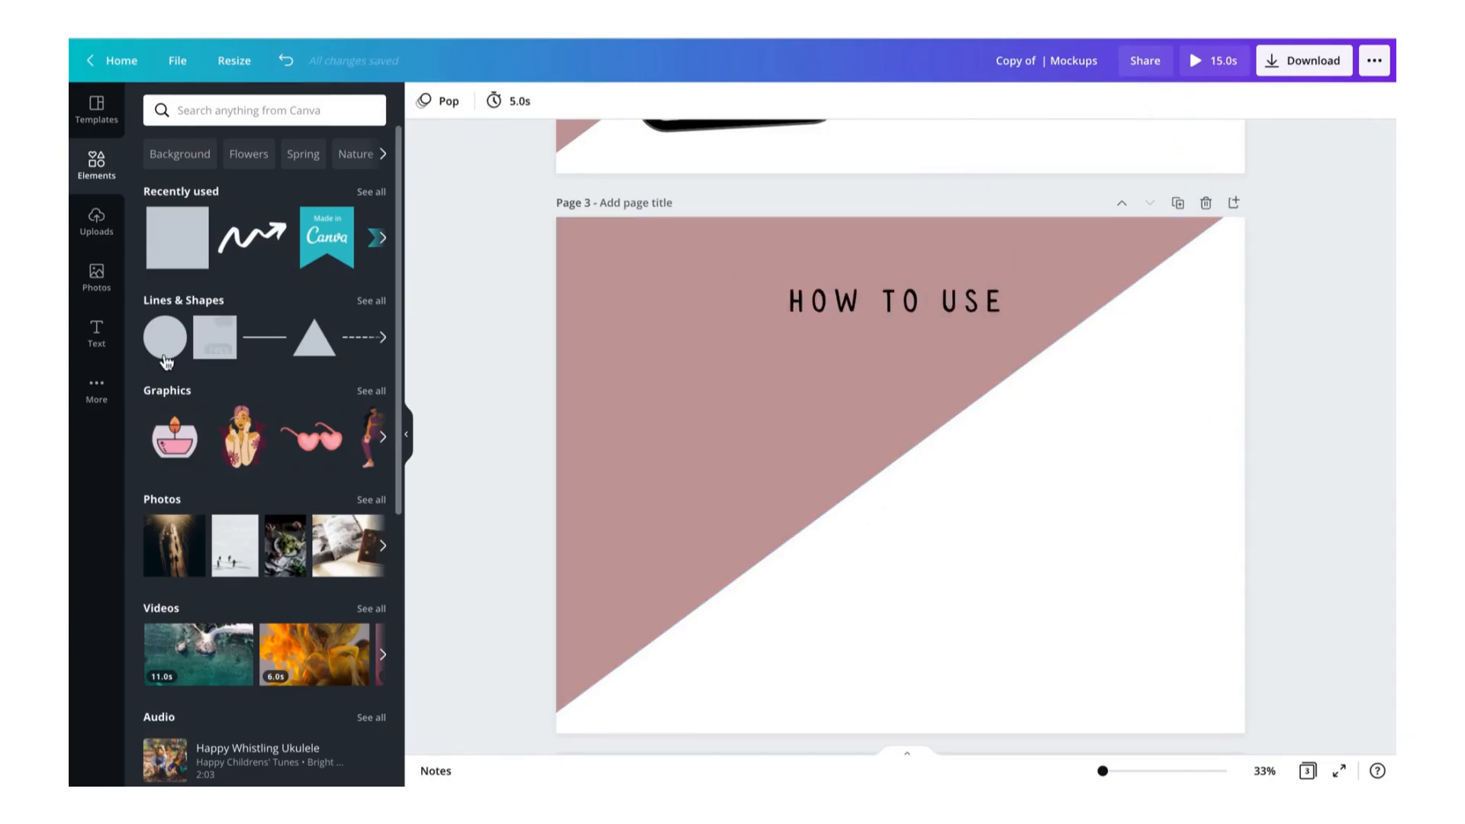
Add a subheading text box to page 3 and start a numbered list with the item "STEP ONE".
click(96, 331)
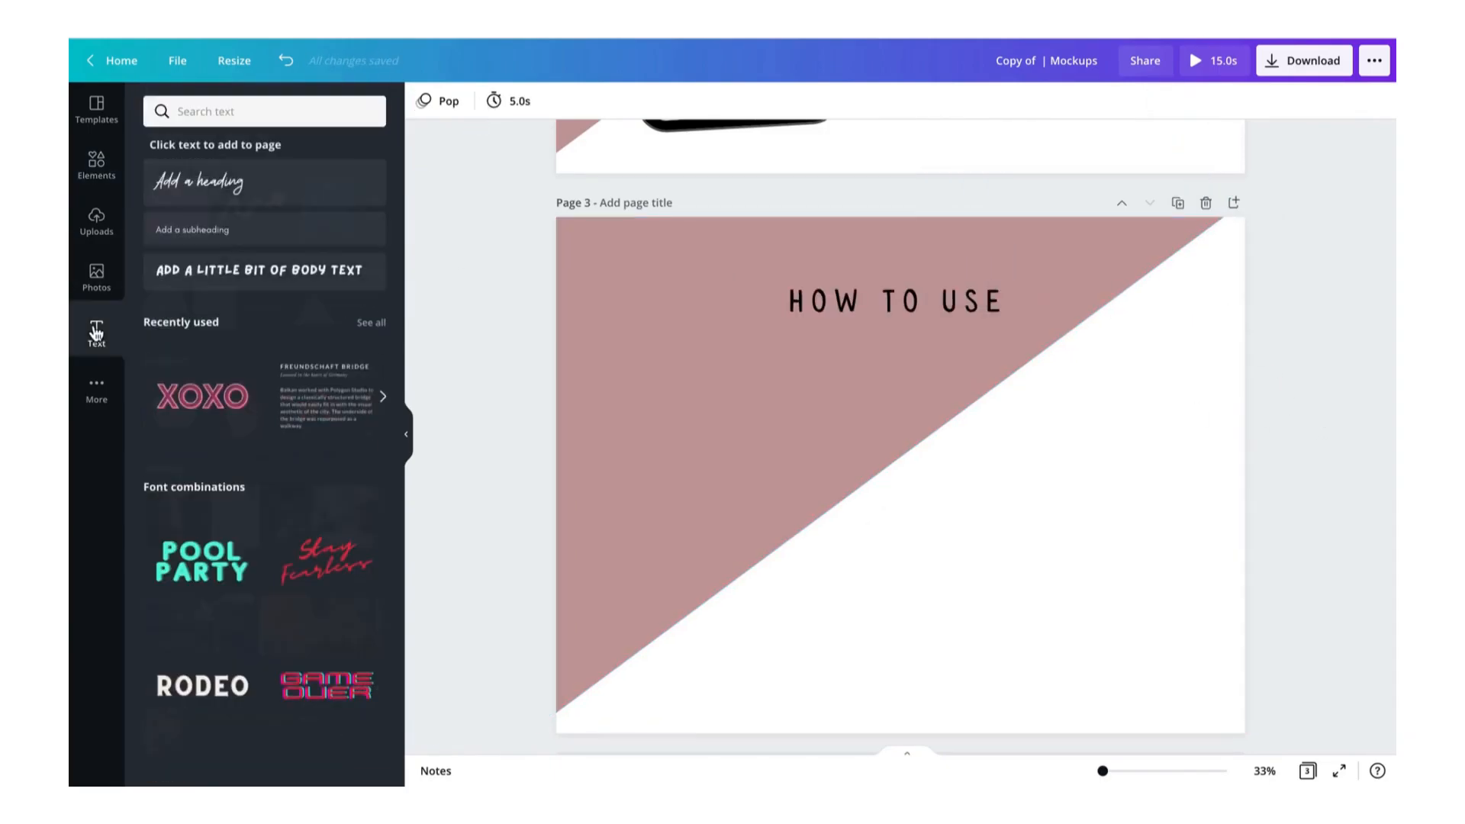
click(268, 230)
text(1.1lkd)
key(BackSpace)
key(BackSpace)
key(BackSpace)
key(BackSpace)
key(BackSpace)
key(BackSpace)
text(l)
key(BackSpace)
text(1)
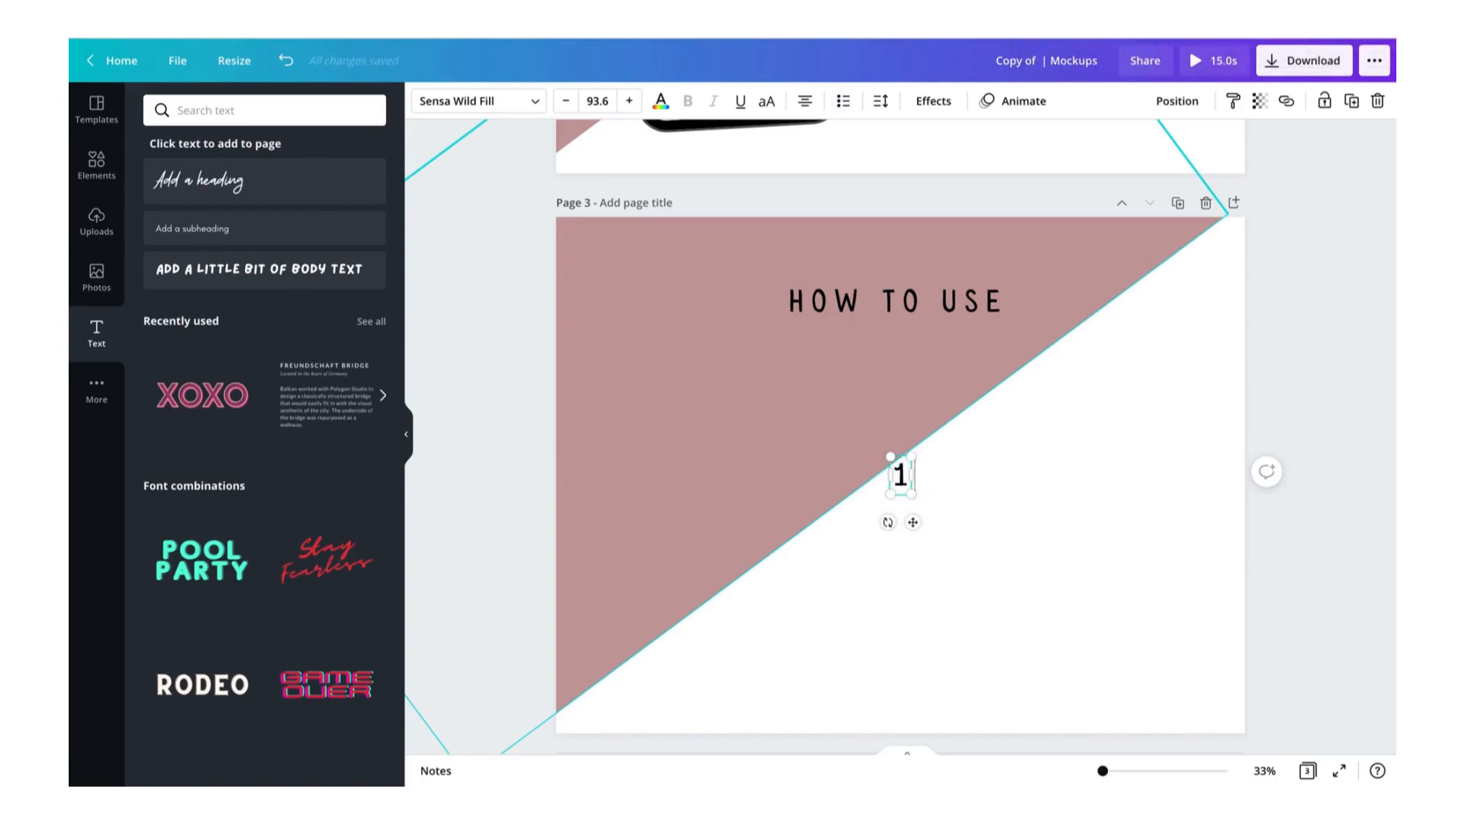
text(. step)
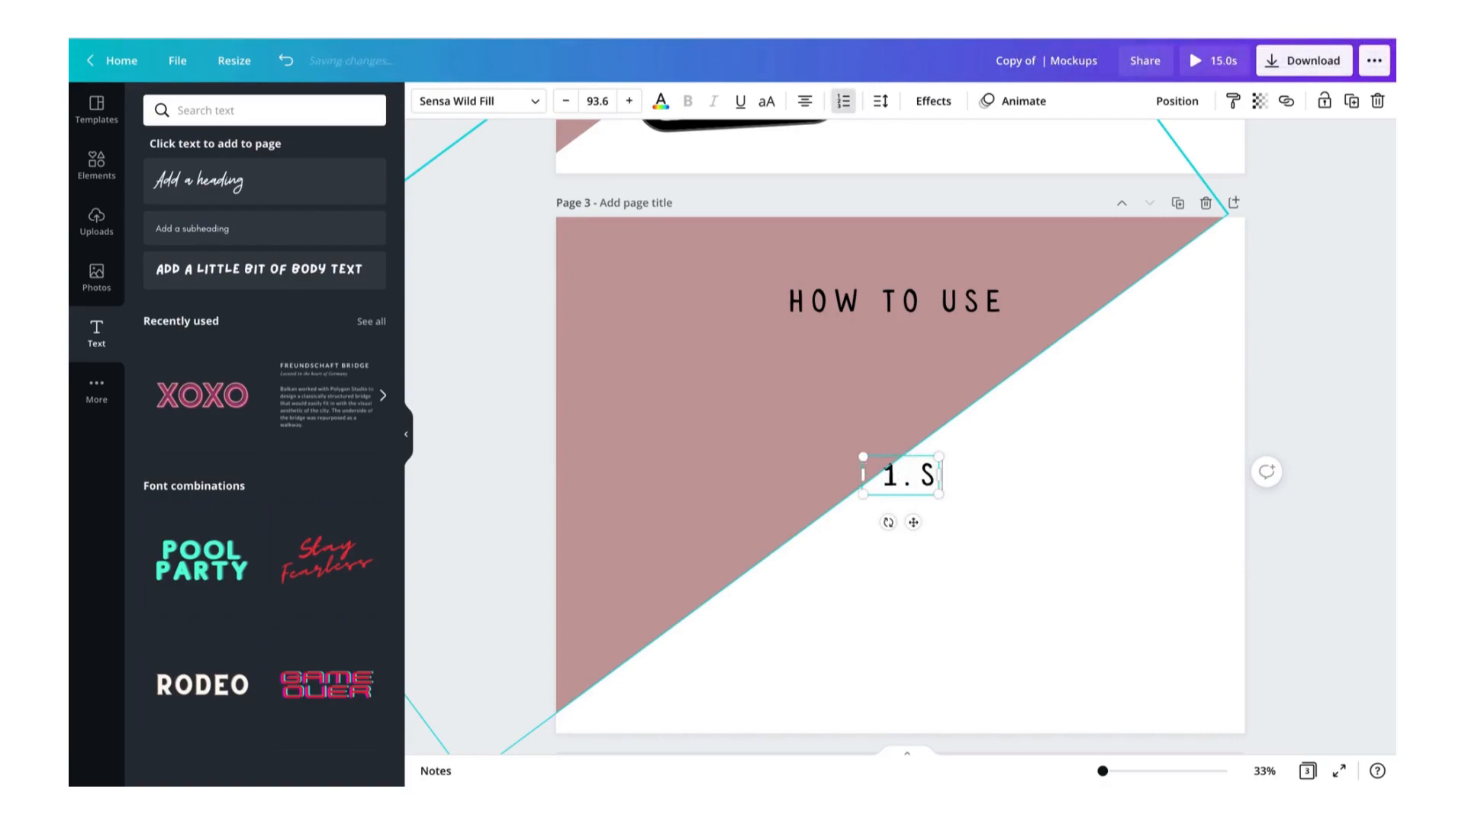
text( one)
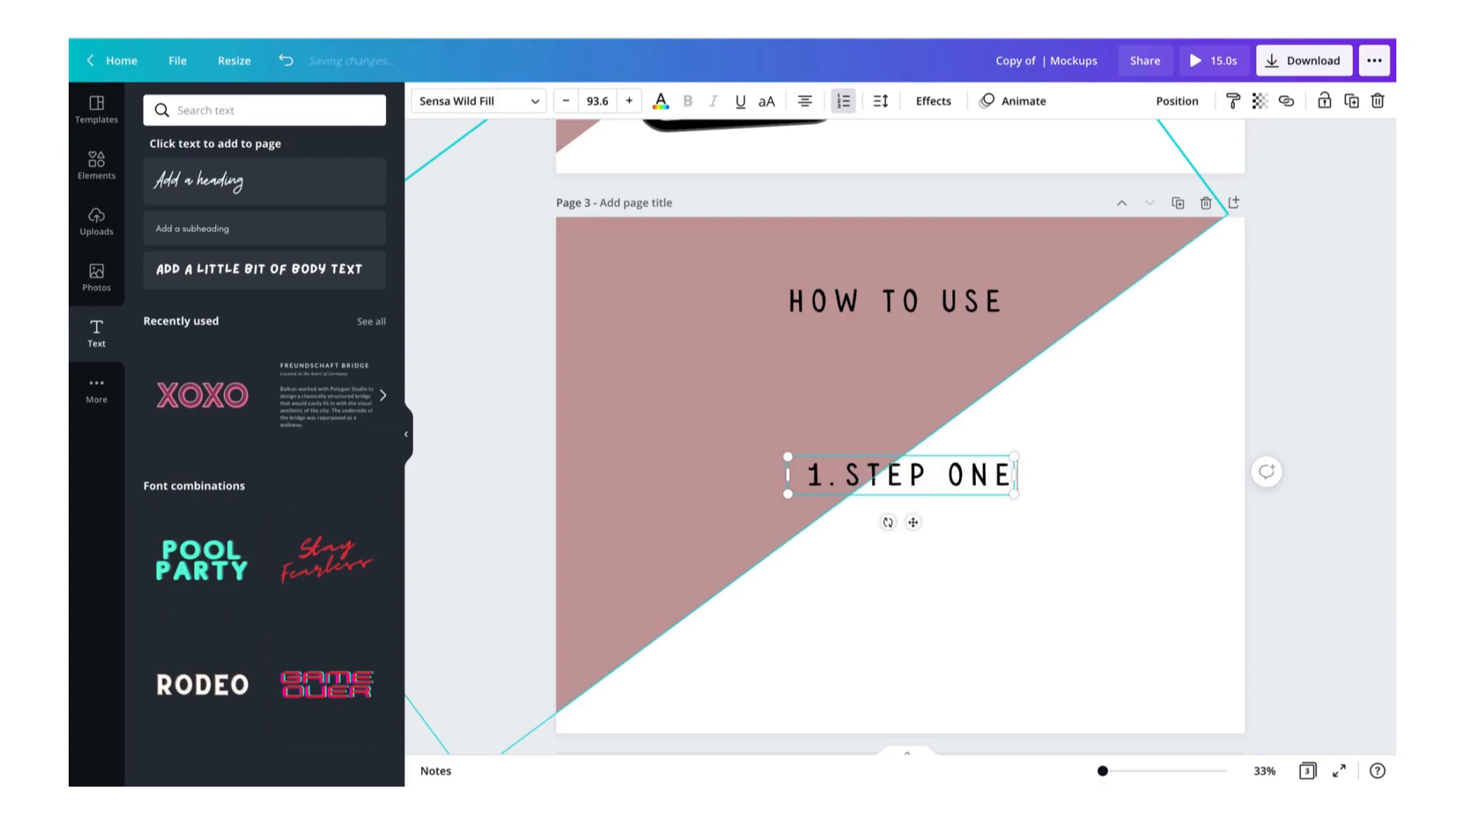
Add the items "STEP TWO" and "STEP THREE" to the numbered list.
key(Return)
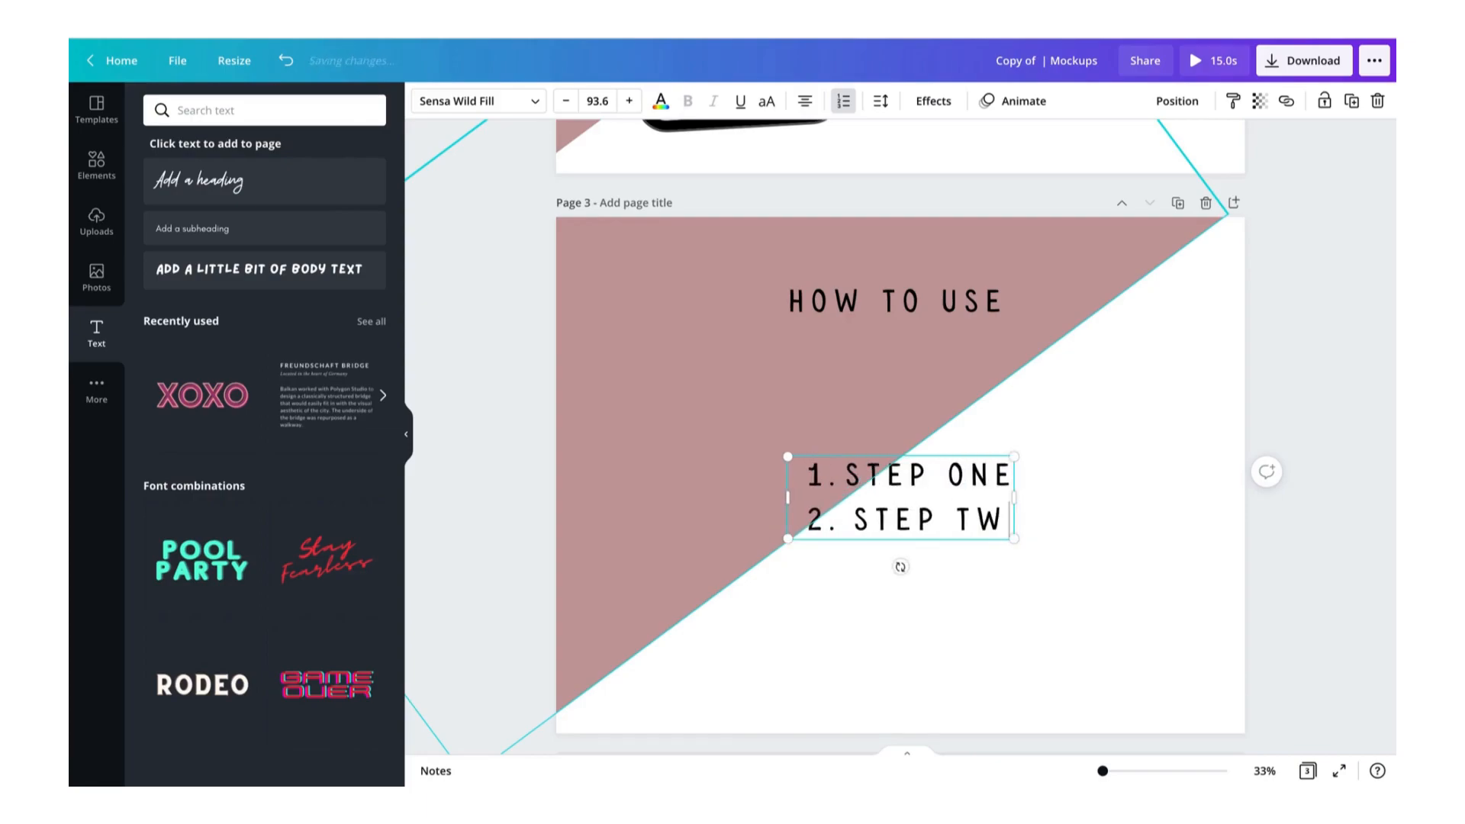
text(O)
key(Return)
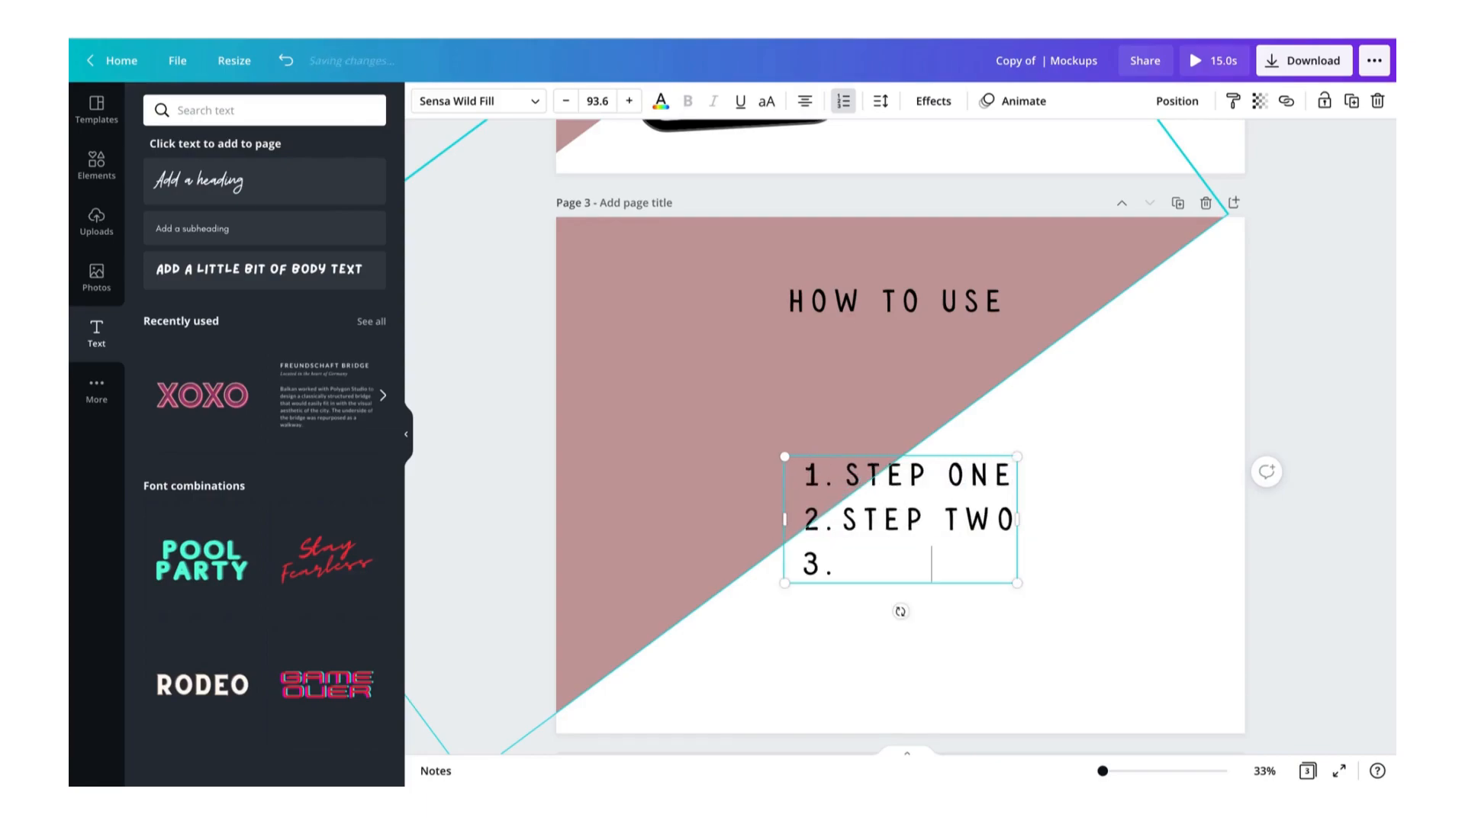
text(STEP THREE)
Move the numbered list up beneath the "HOW TO USE" heading and open the elements library.
click(1040, 468)
drag(921, 584, 909, 523)
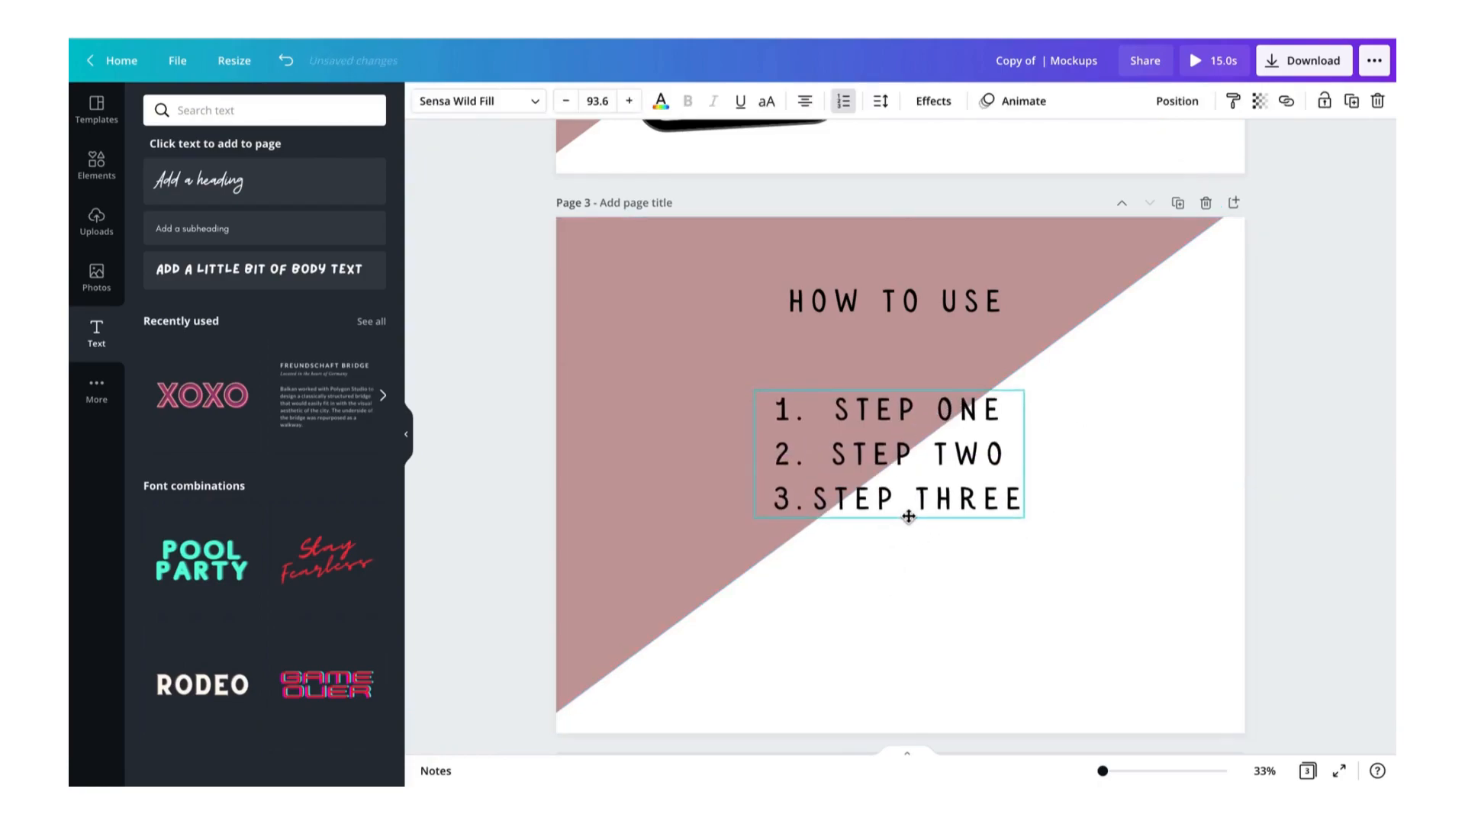
click(496, 395)
click(93, 169)
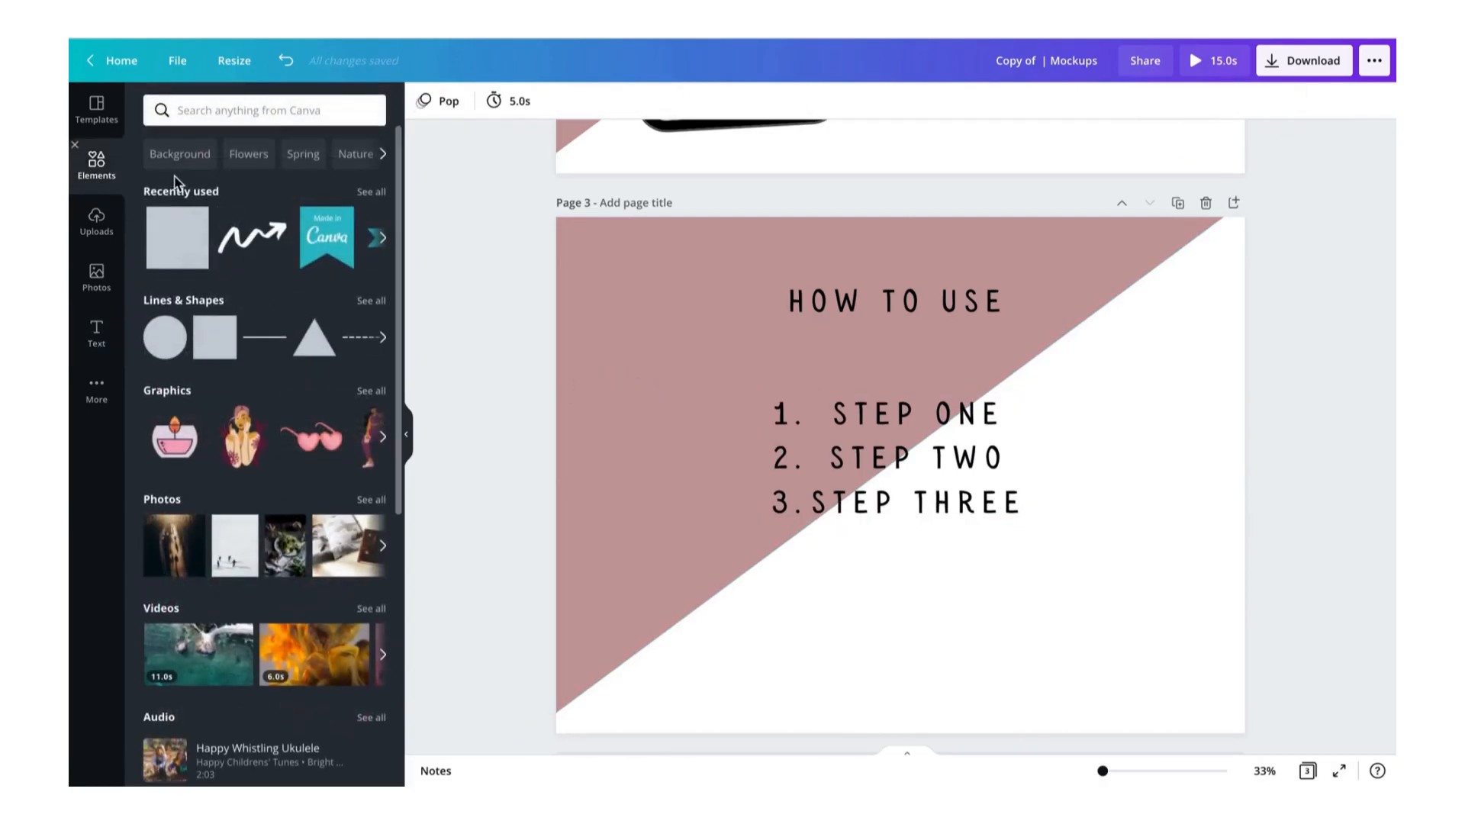
Place a salmon-pink square behind the numbered list on page 3 and delete the mauve diagonal shape.
click(169, 254)
click(1156, 555)
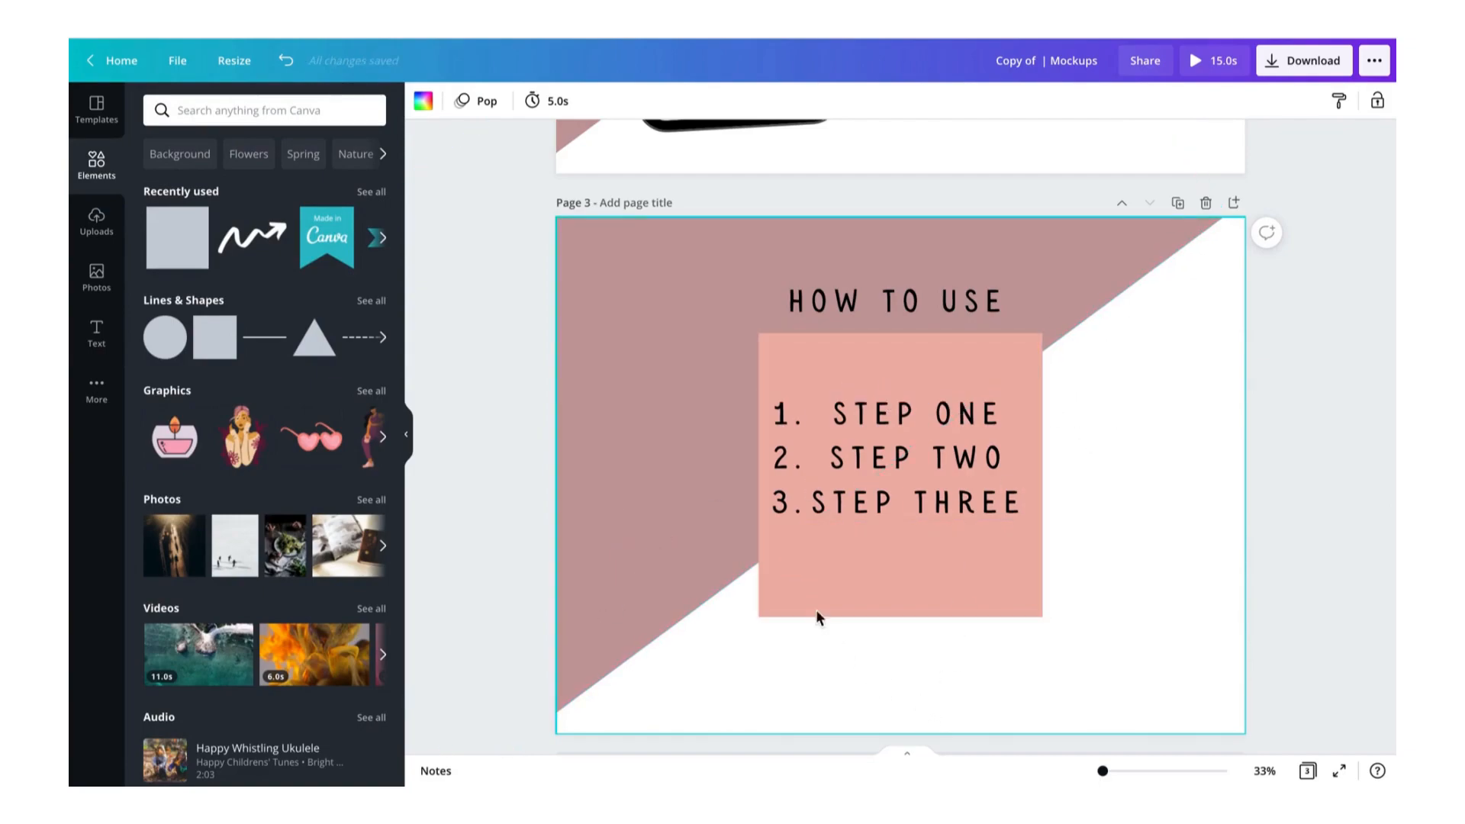
click(662, 367)
drag(662, 367, 573, 262)
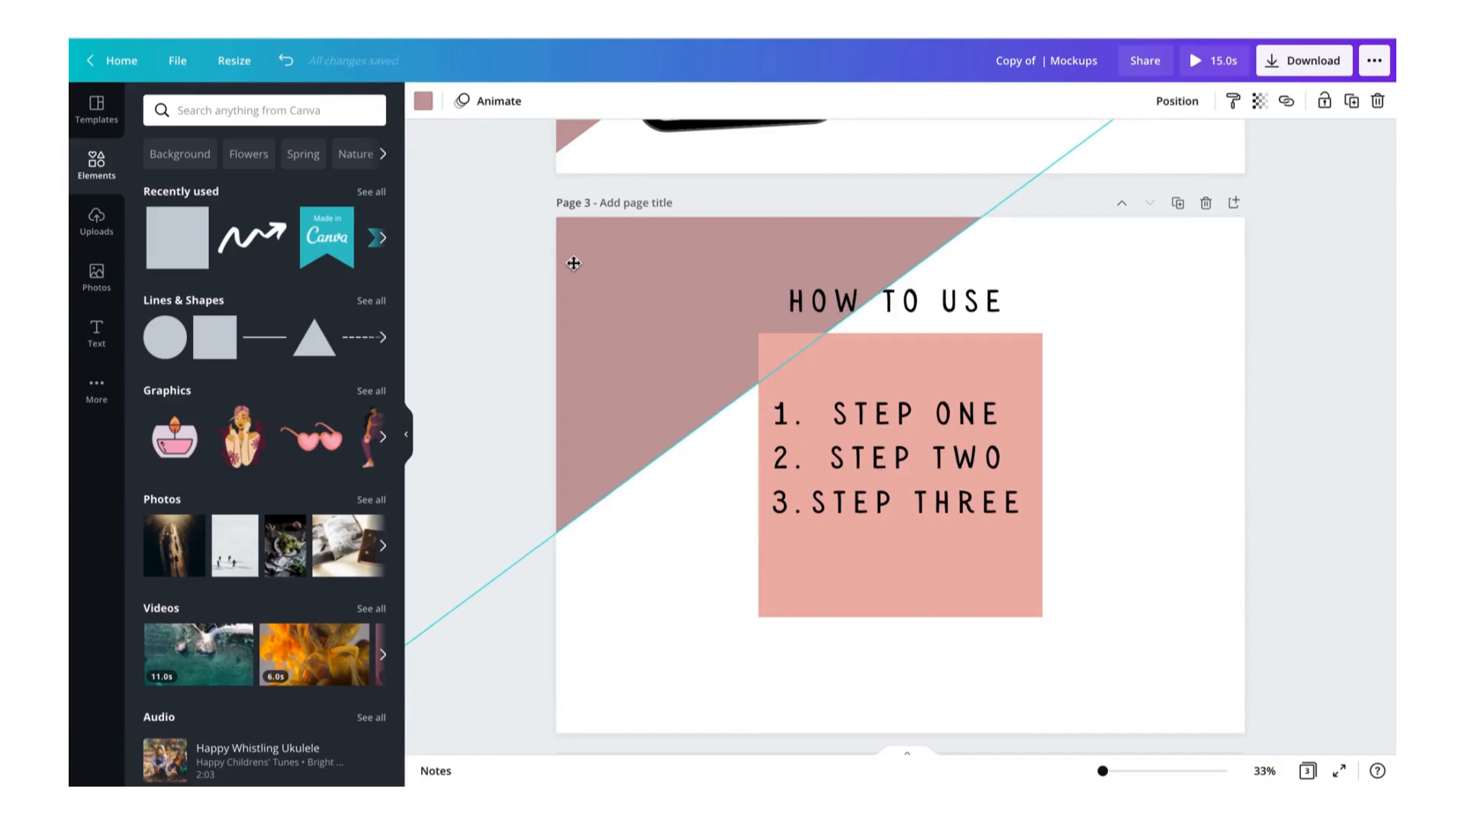
key(ctrl+z)
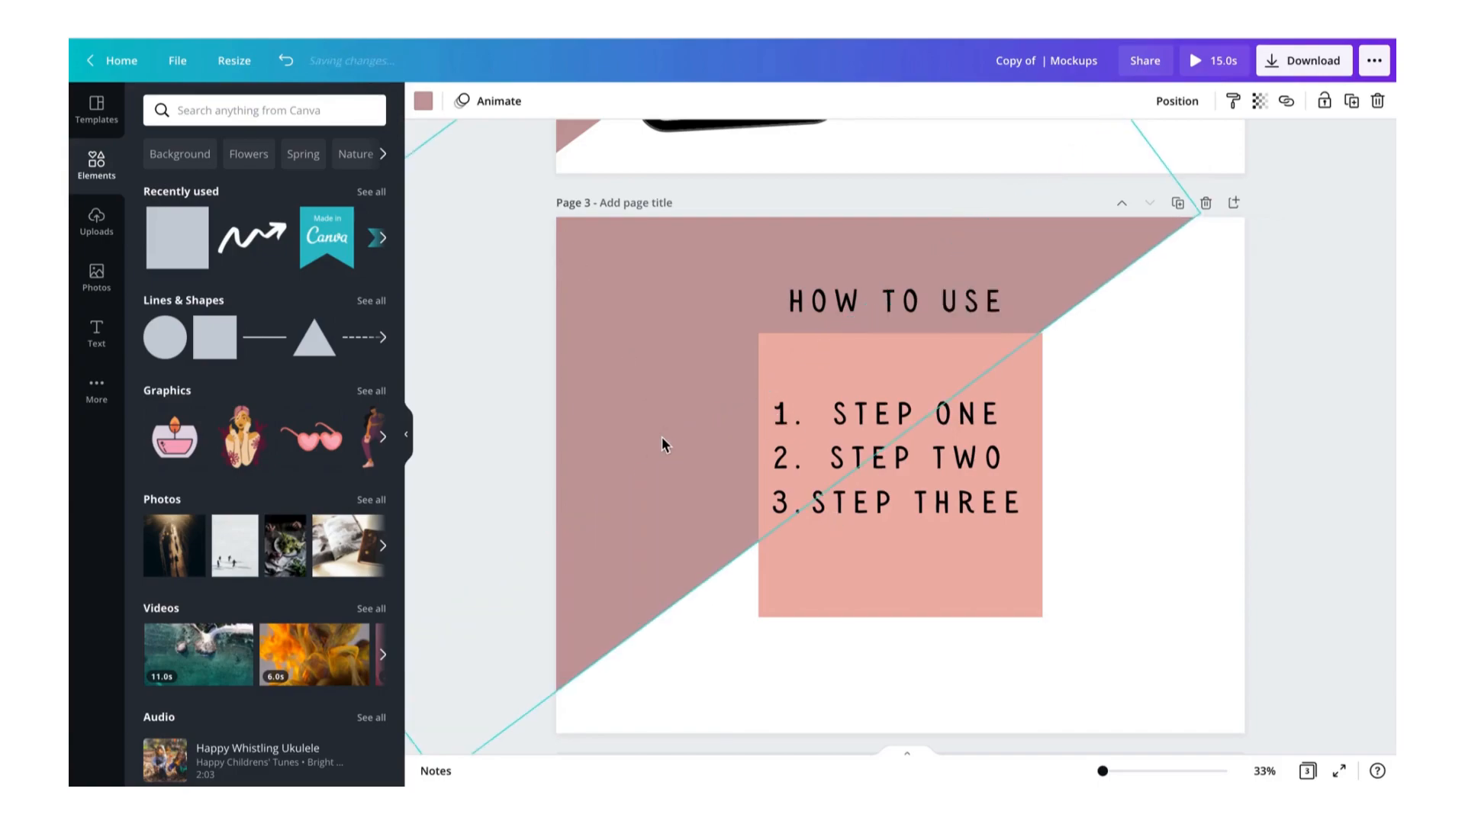
key(Delete)
Search the photos for "desk" and set the white desk photo with laptop, coffee and pink notebook as page 3's background.
click(96, 276)
click(293, 111)
text(desk)
key(Return)
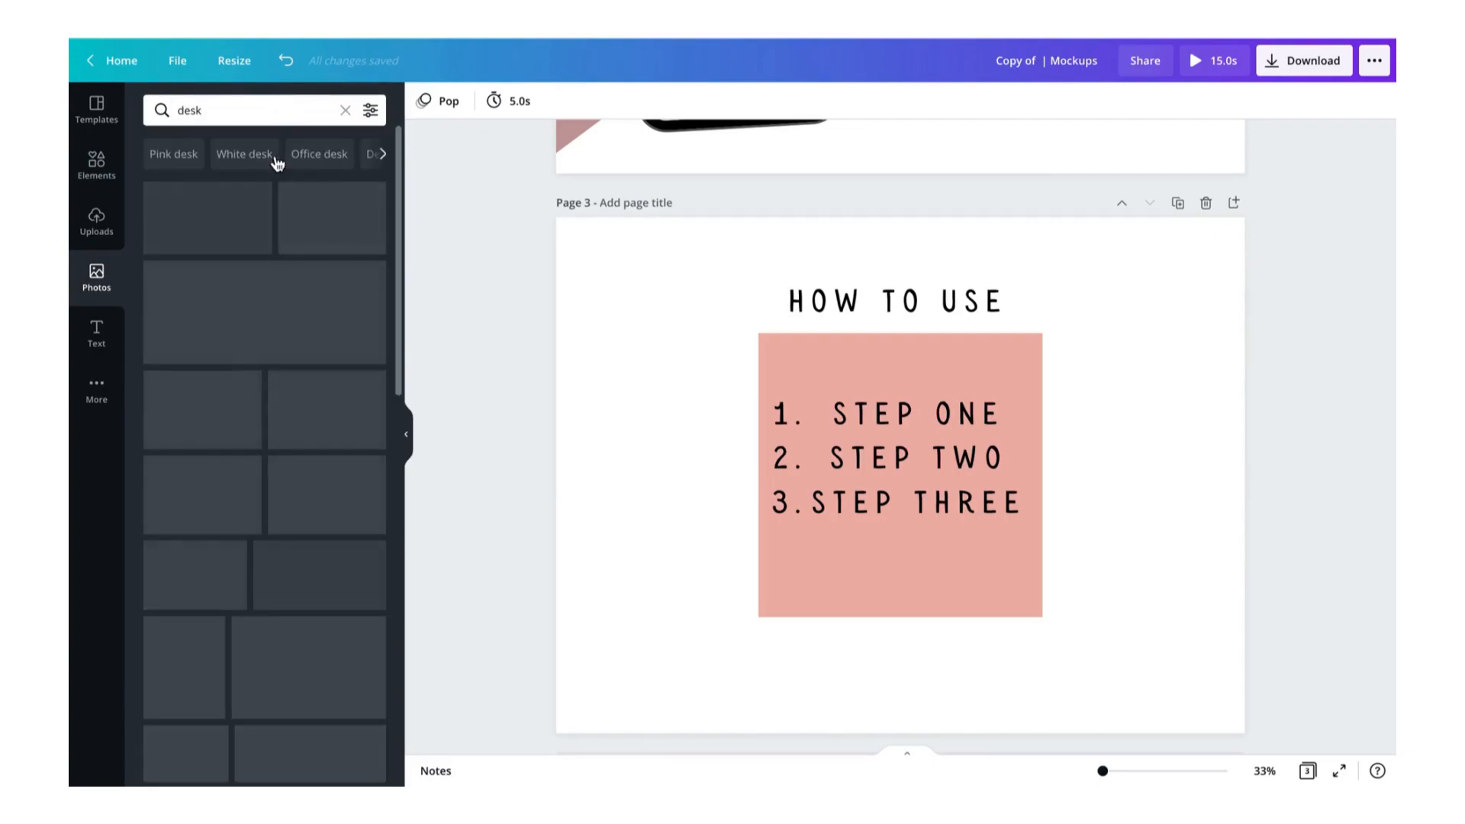
drag(604, 324, 572, 360)
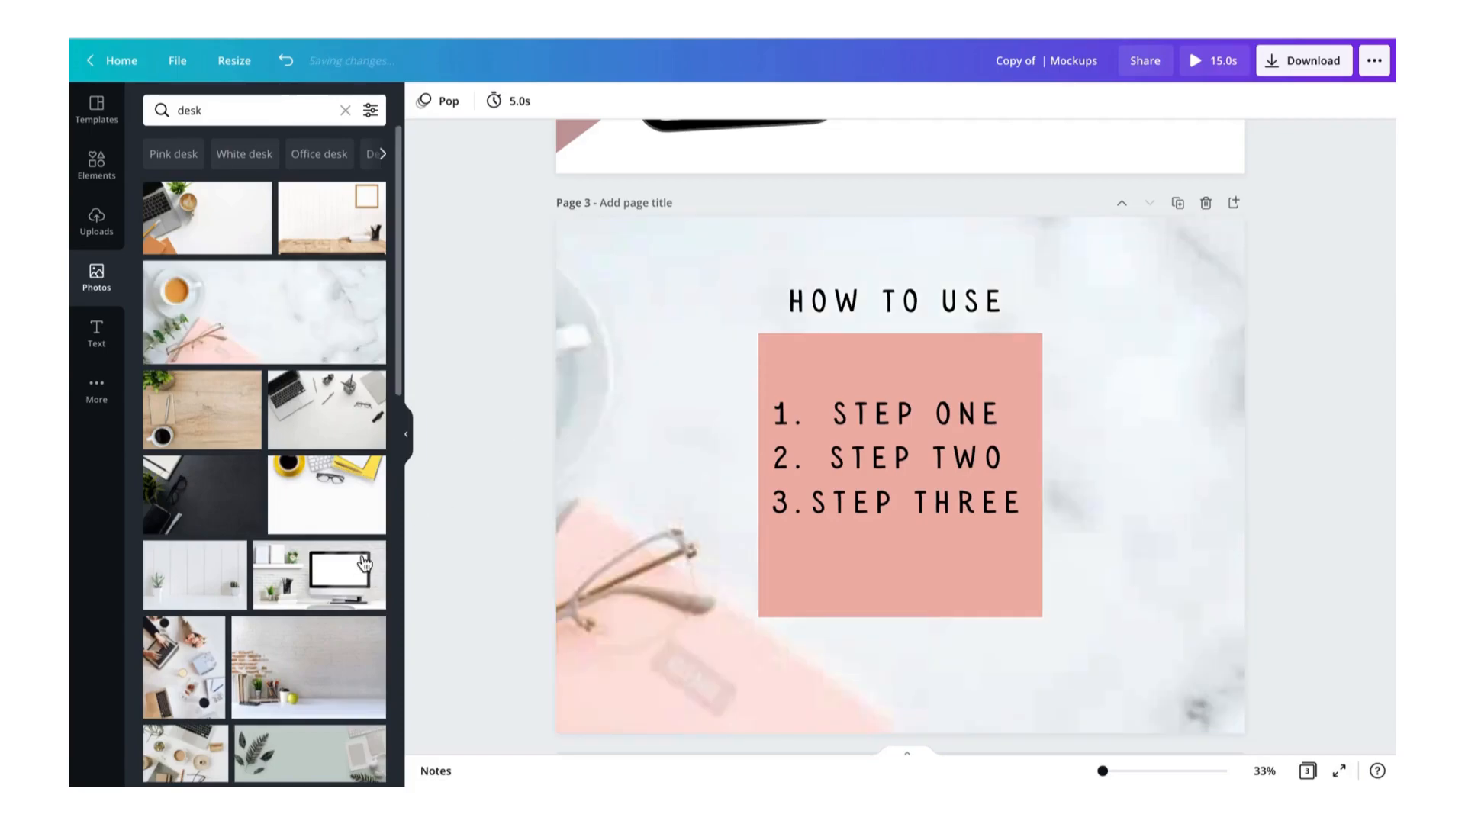
scroll(364, 563, down, 5)
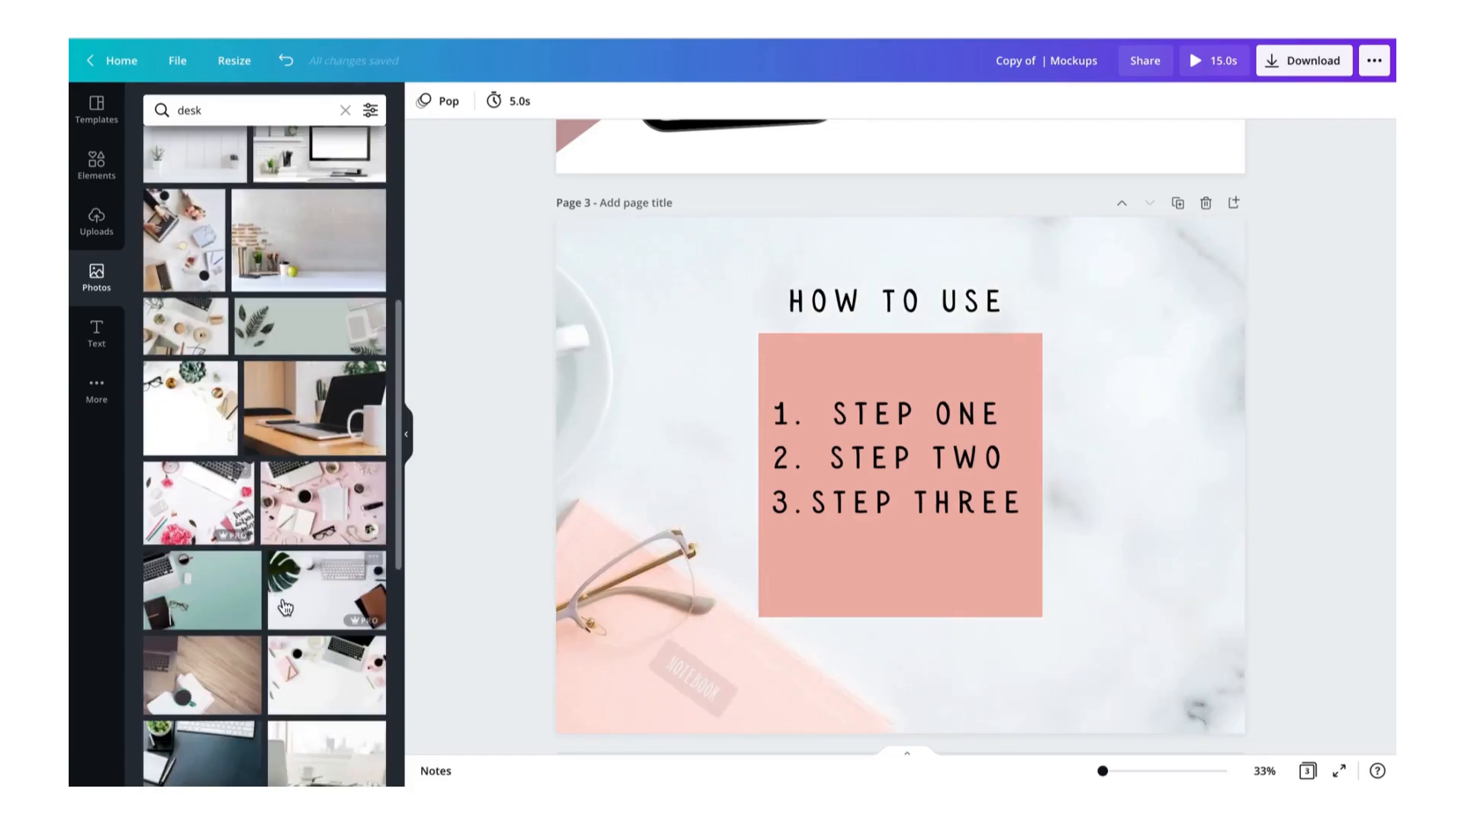
scroll(286, 606, down, 2)
drag(502, 348, 630, 383)
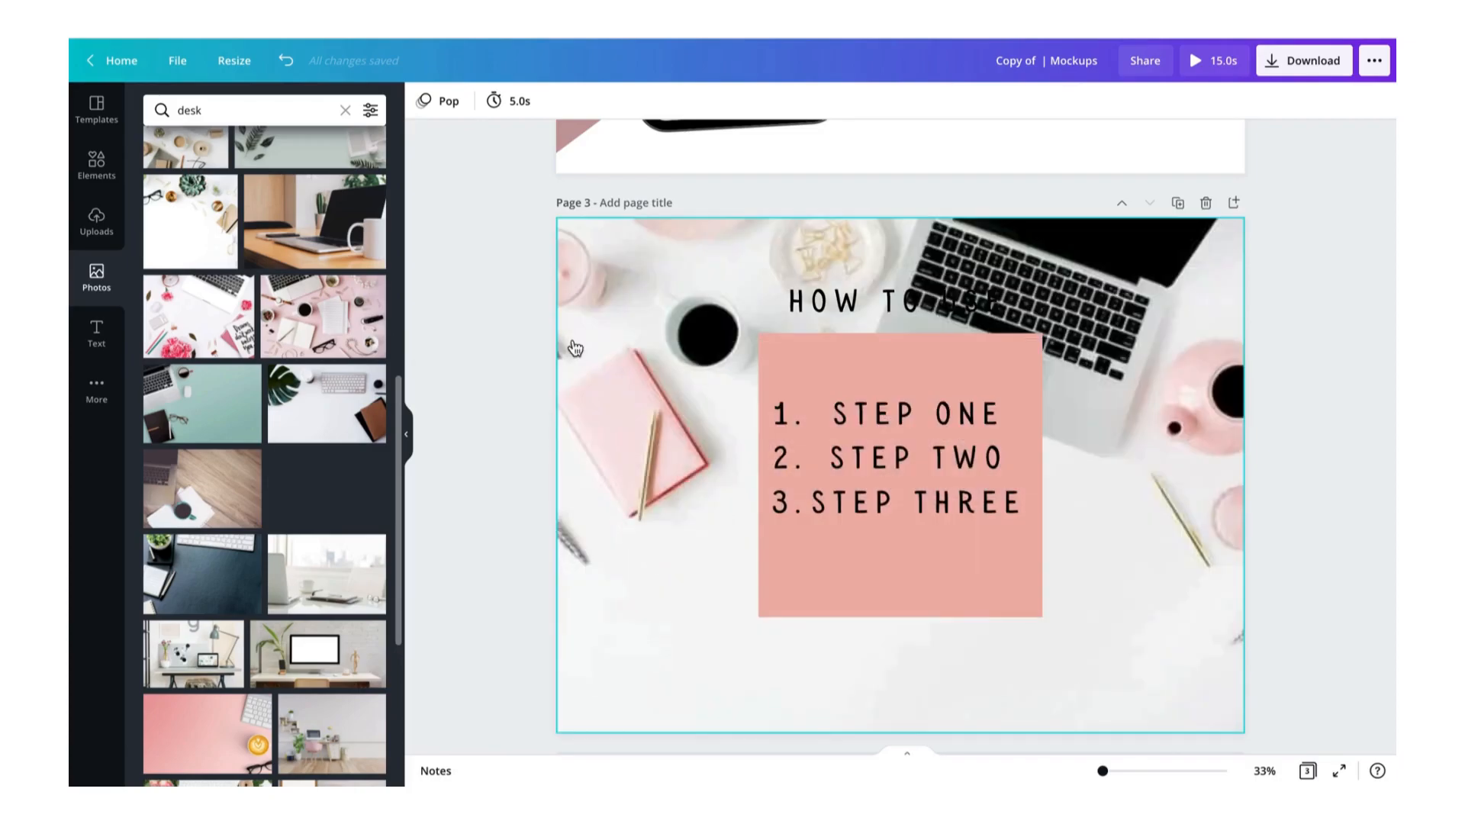
Move the pink square and the "HOW TO USE" heading lower on page 3, clear of the laptop keyboard.
click(977, 306)
click(1057, 608)
click(976, 386)
drag(976, 385, 967, 484)
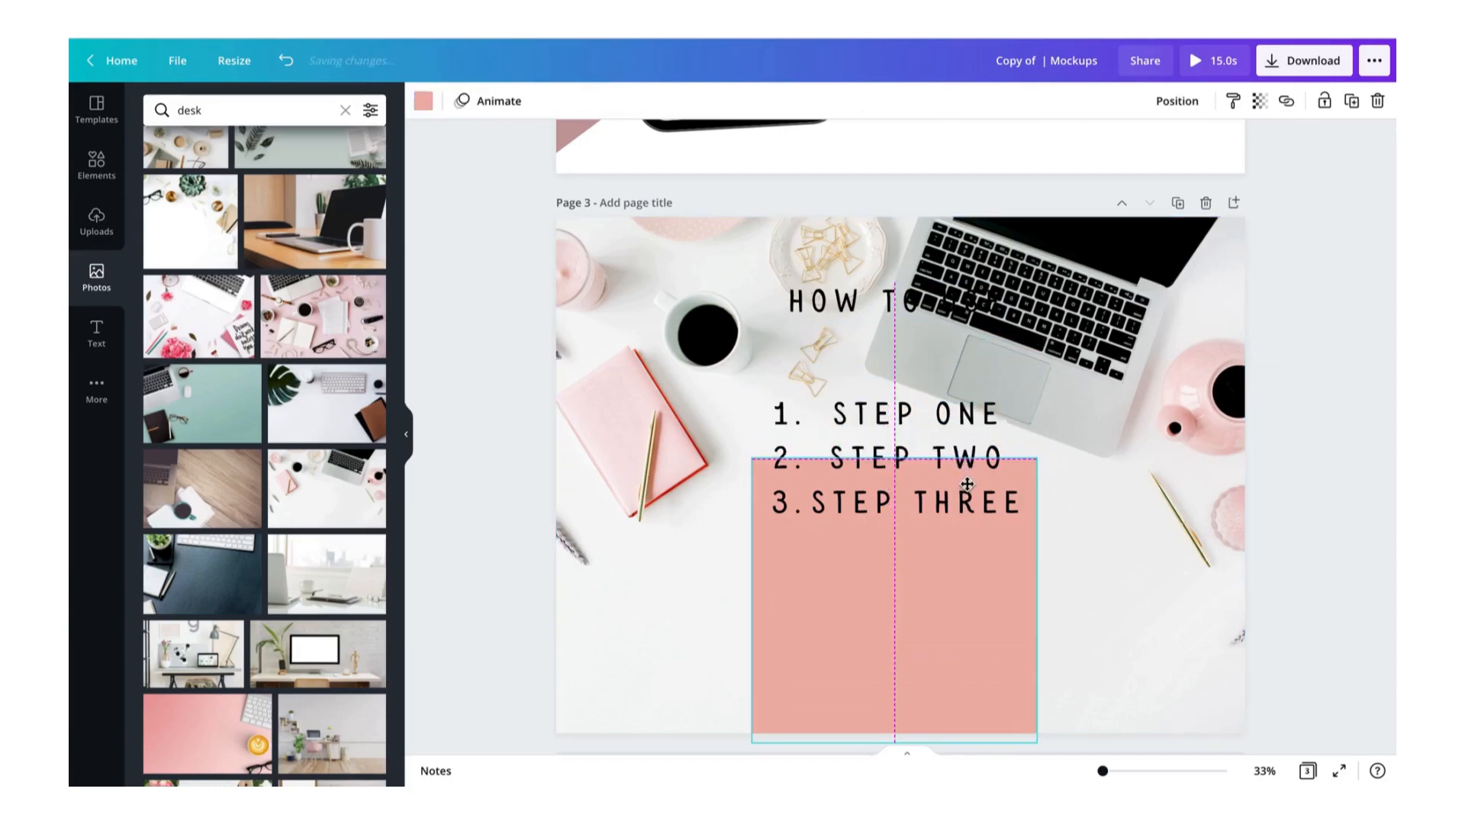
click(917, 314)
drag(917, 315, 915, 377)
click(959, 665)
drag(956, 643, 954, 595)
Enlarge page 3's background photo and reposition it within the page frame.
double_click(1126, 418)
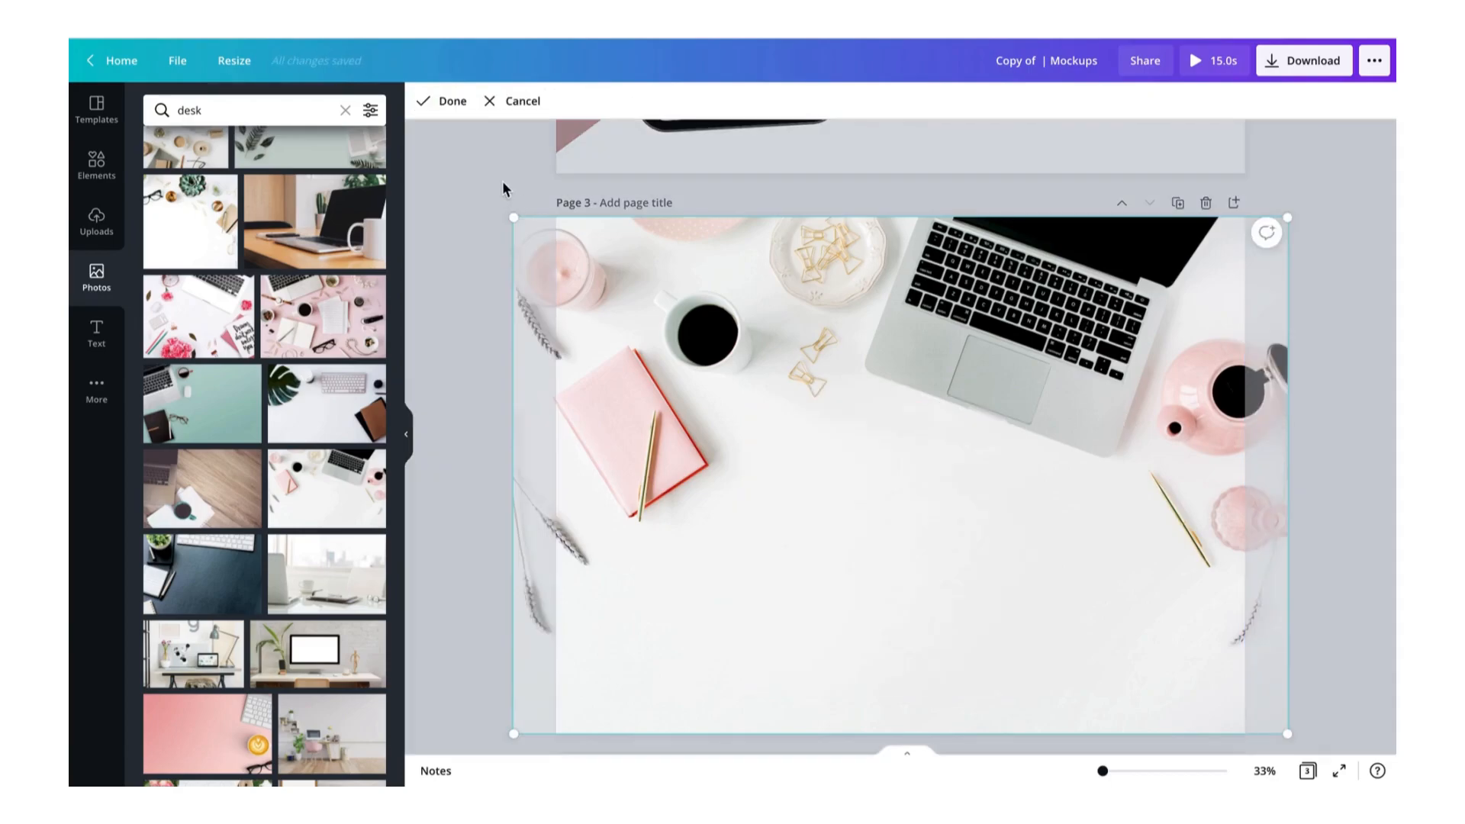
drag(512, 217, 326, 114)
drag(829, 318, 921, 333)
key(Return)
click(1325, 410)
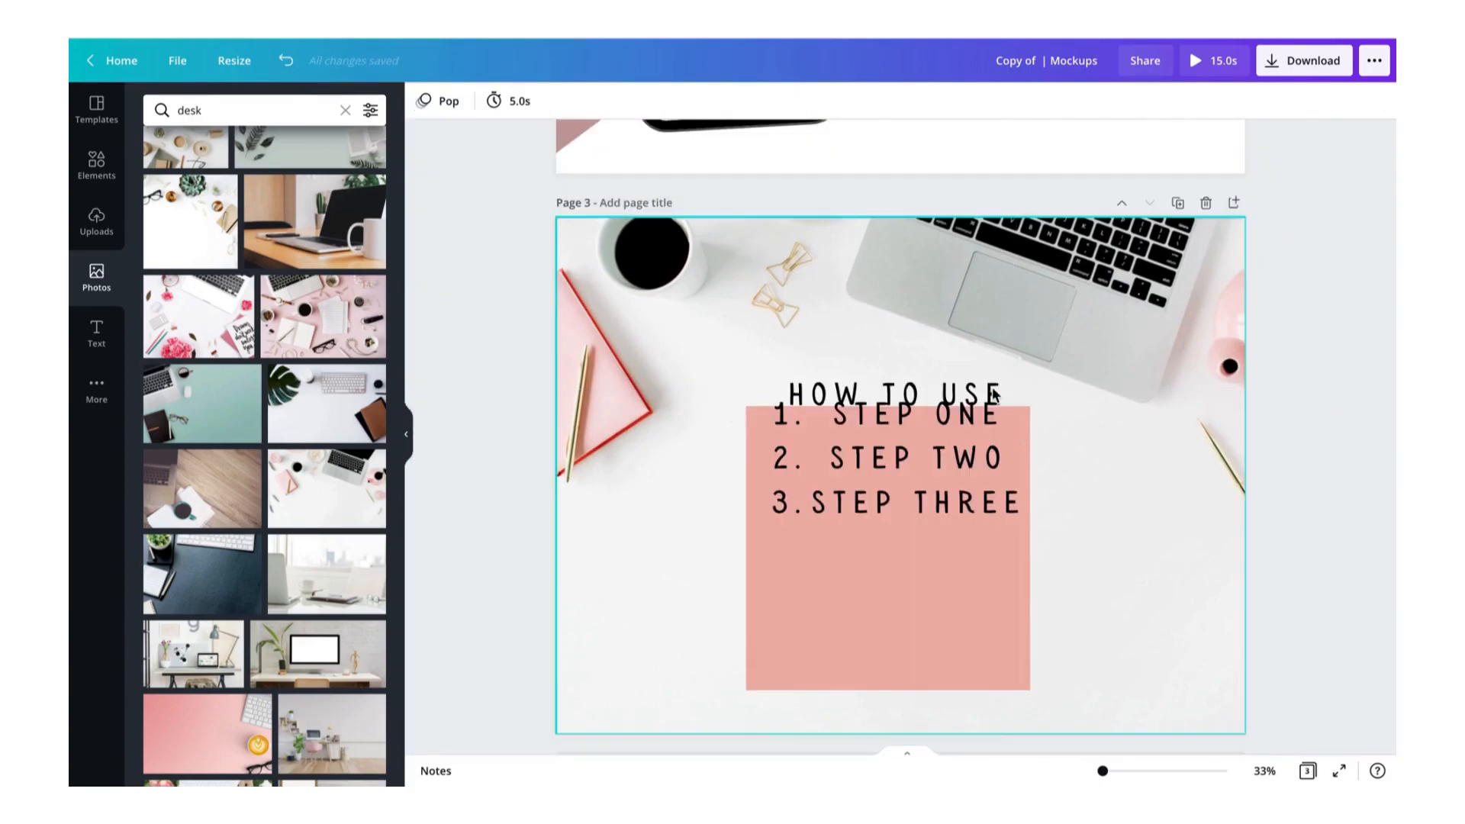
Move the "HOW TO USE" heading up above the pink square and the numbered list down inside it.
drag(986, 392, 980, 358)
drag(960, 474, 960, 522)
click(1169, 511)
double_click(1014, 386)
key(Return)
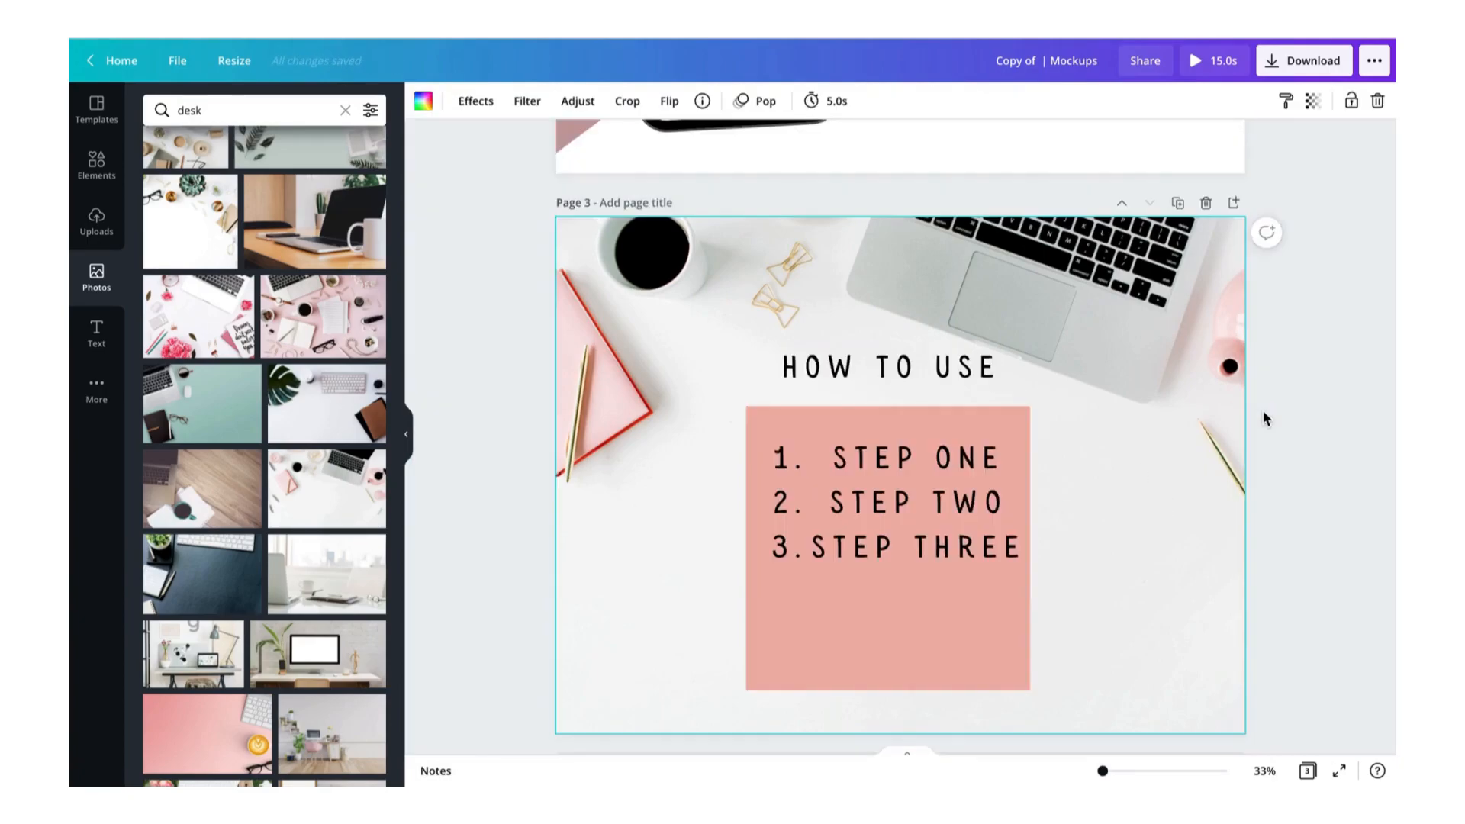
click(1335, 459)
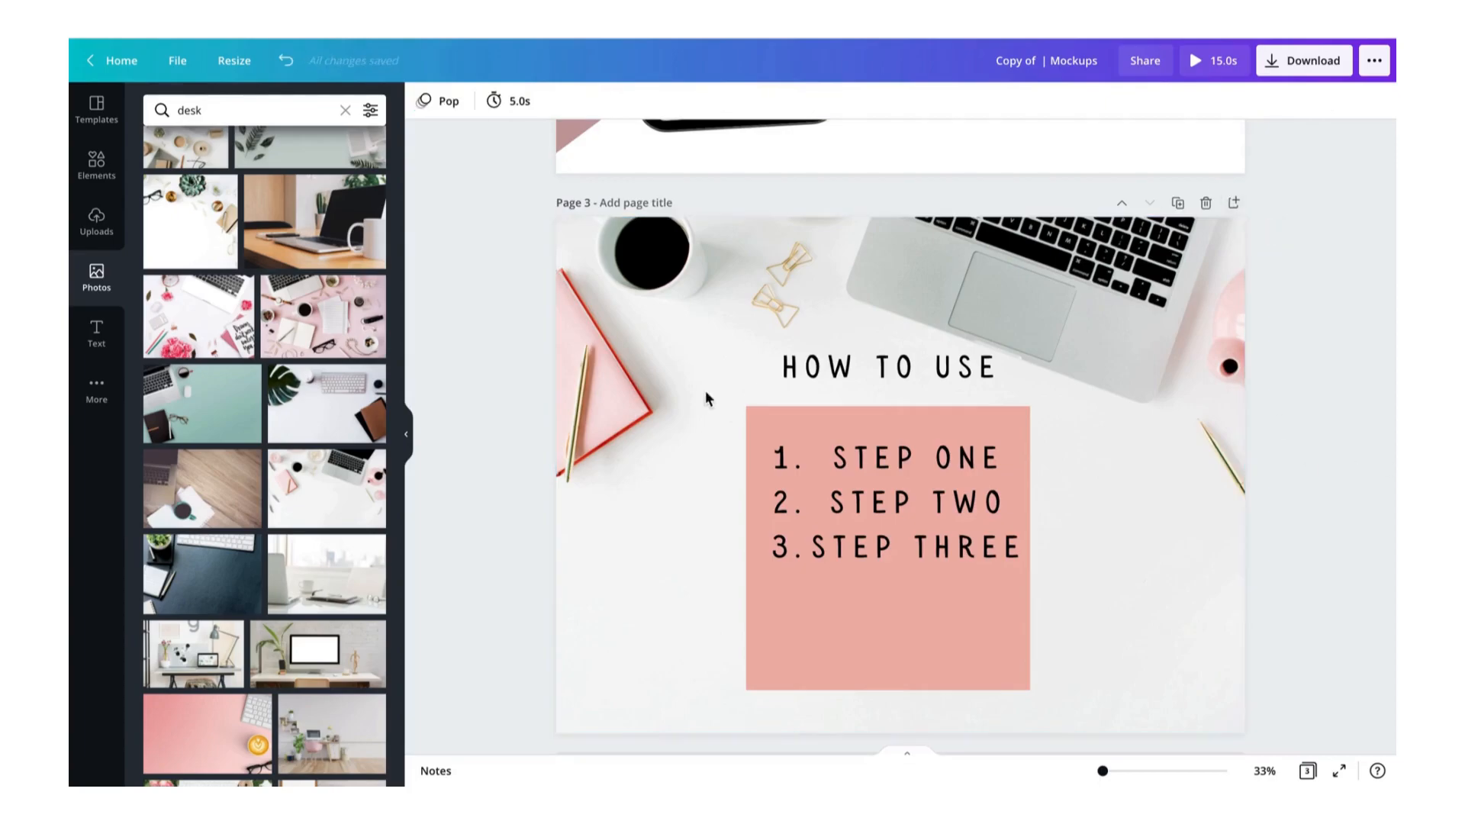
Add a fourth page, copy the "HOW TO USE" heading onto it and reword it to "WHAT'S INCLUDED".
click(1234, 203)
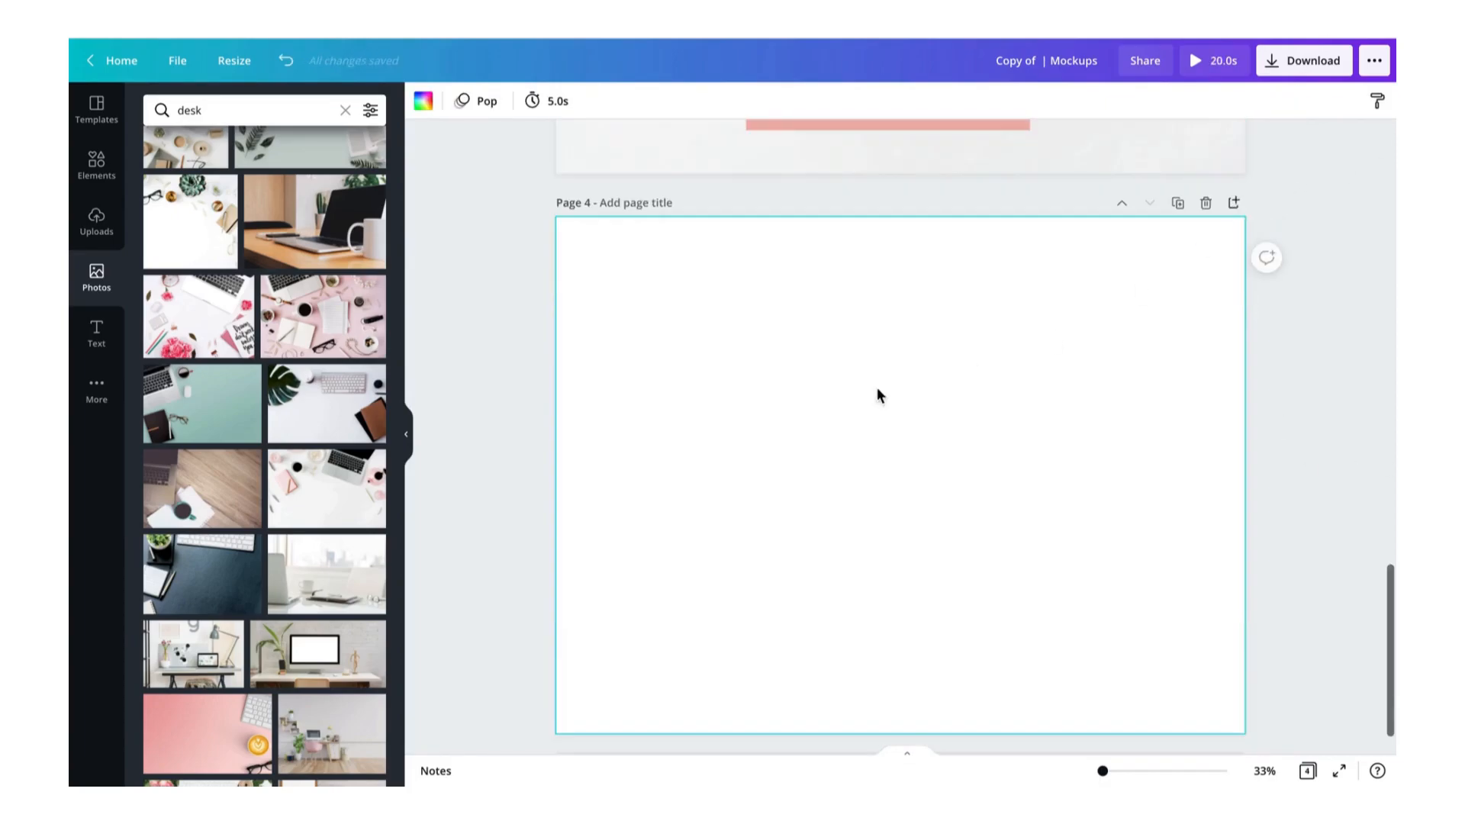
scroll(775, 391, up, 5)
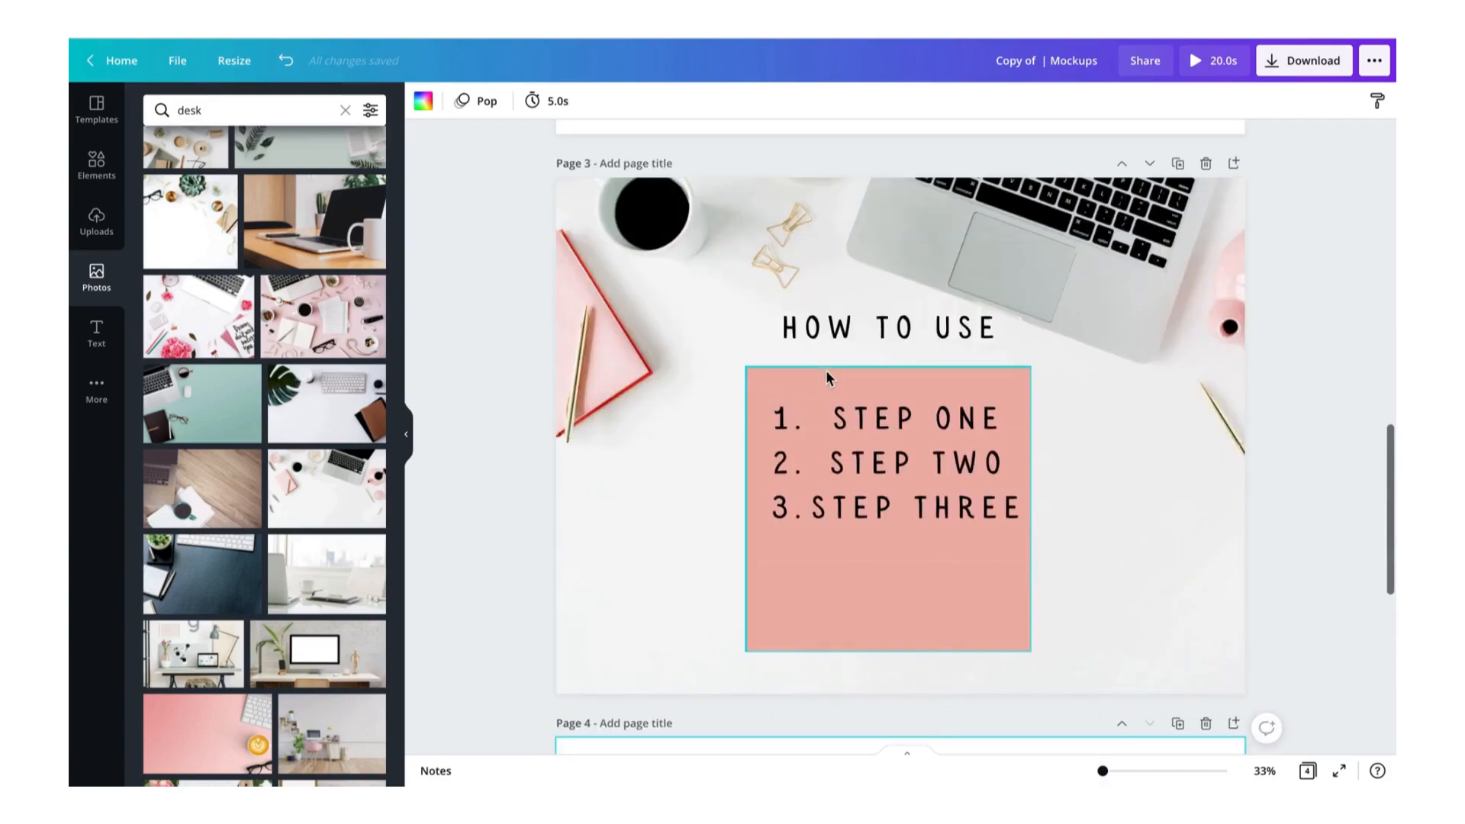
click(824, 329)
scroll(790, 460, down, 5)
key(ctrl+v)
text(W)
key(ctrl+a)
text(WHAT'S INCLUDED)
Move the "WHAT'S INCLUDED" heading up toward the upper edge of page 4.
click(940, 498)
click(936, 319)
drag(937, 319, 954, 274)
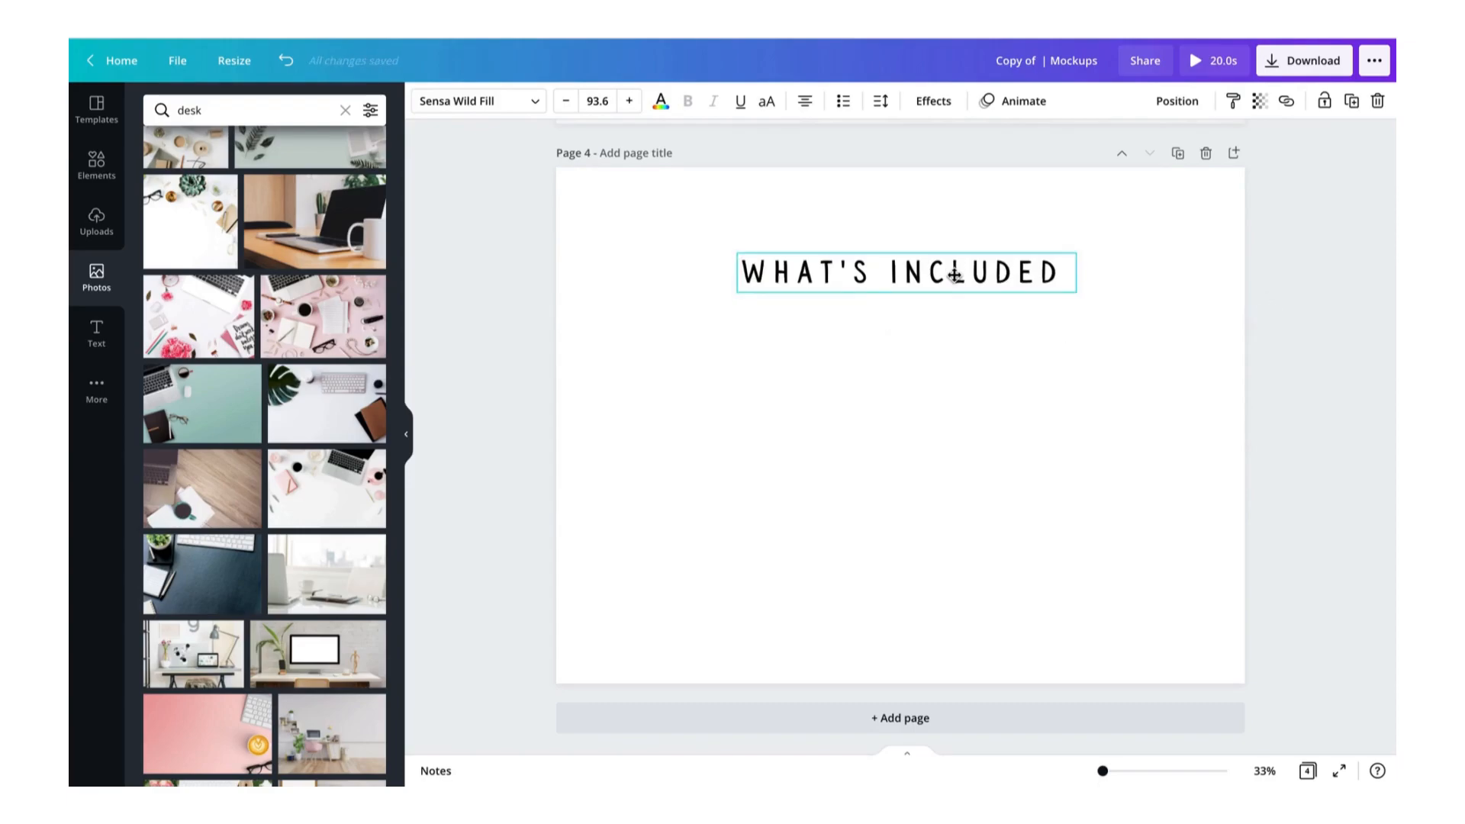
click(955, 368)
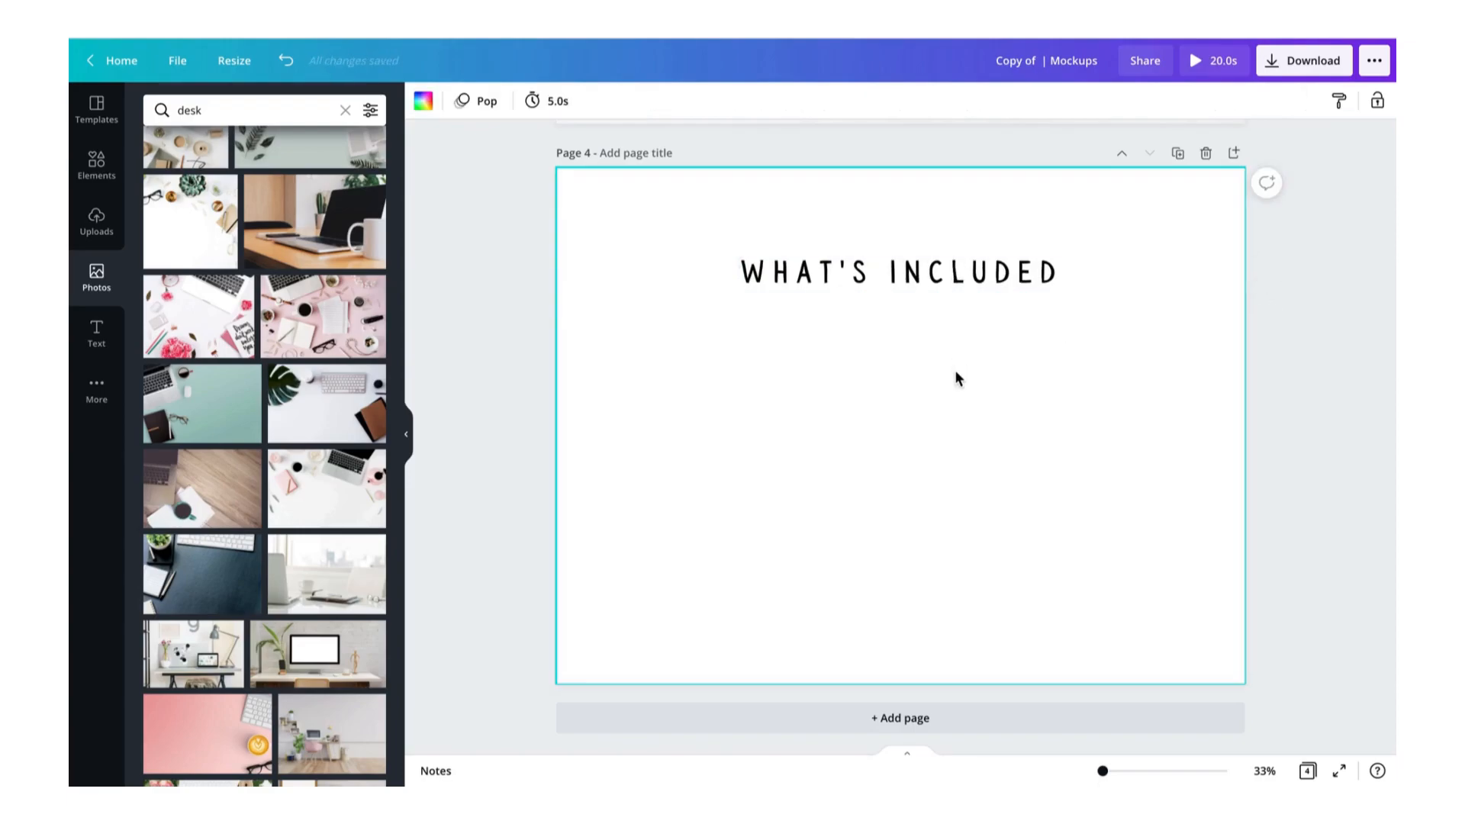
Try the mauve diagonal shape from page 2 behind the "WHAT'S INCLUDED" heading on page 4, then delete it.
scroll(954, 371, up, 10)
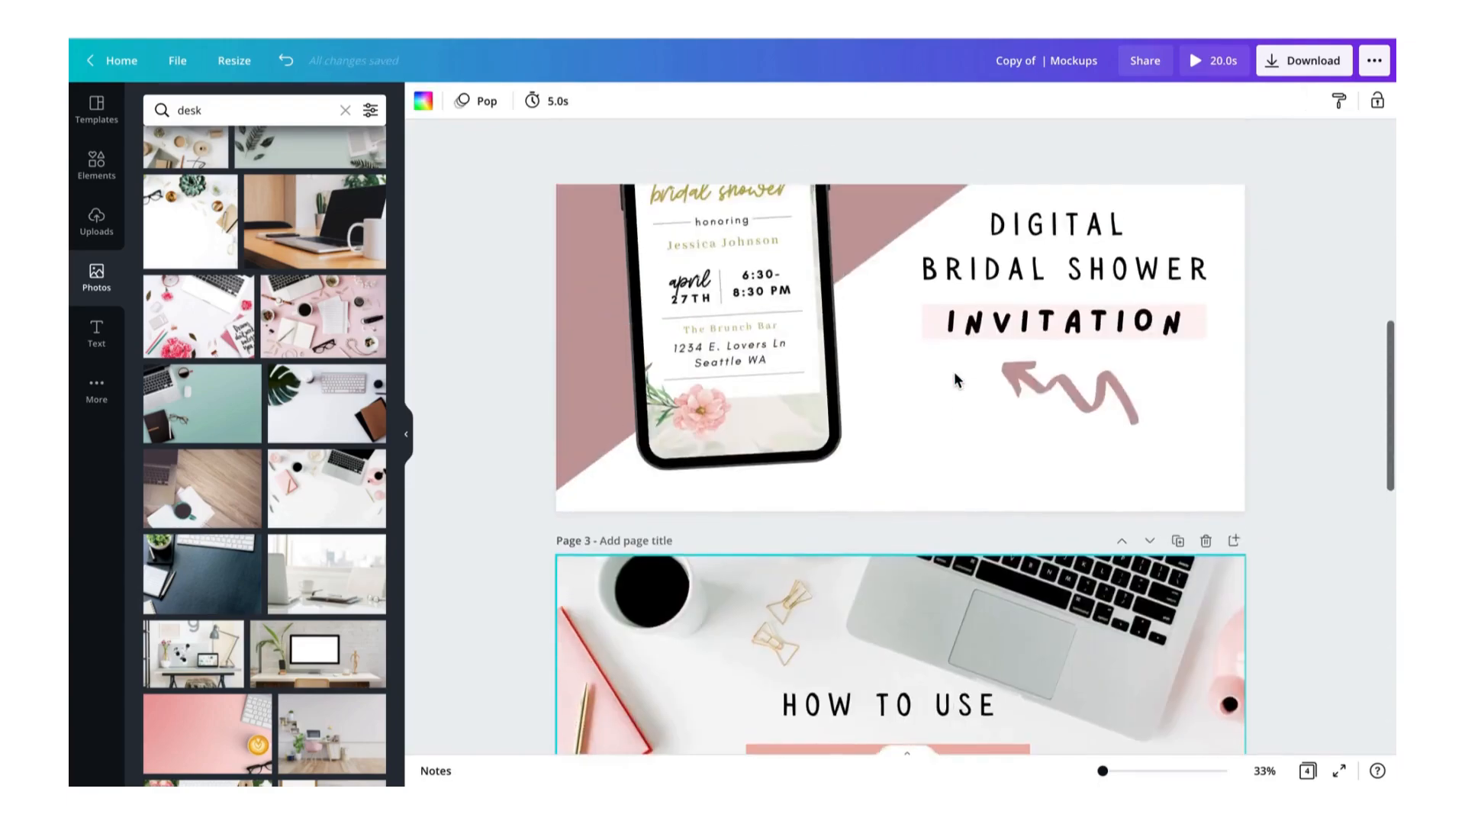
scroll(568, 385, up, 3)
click(594, 409)
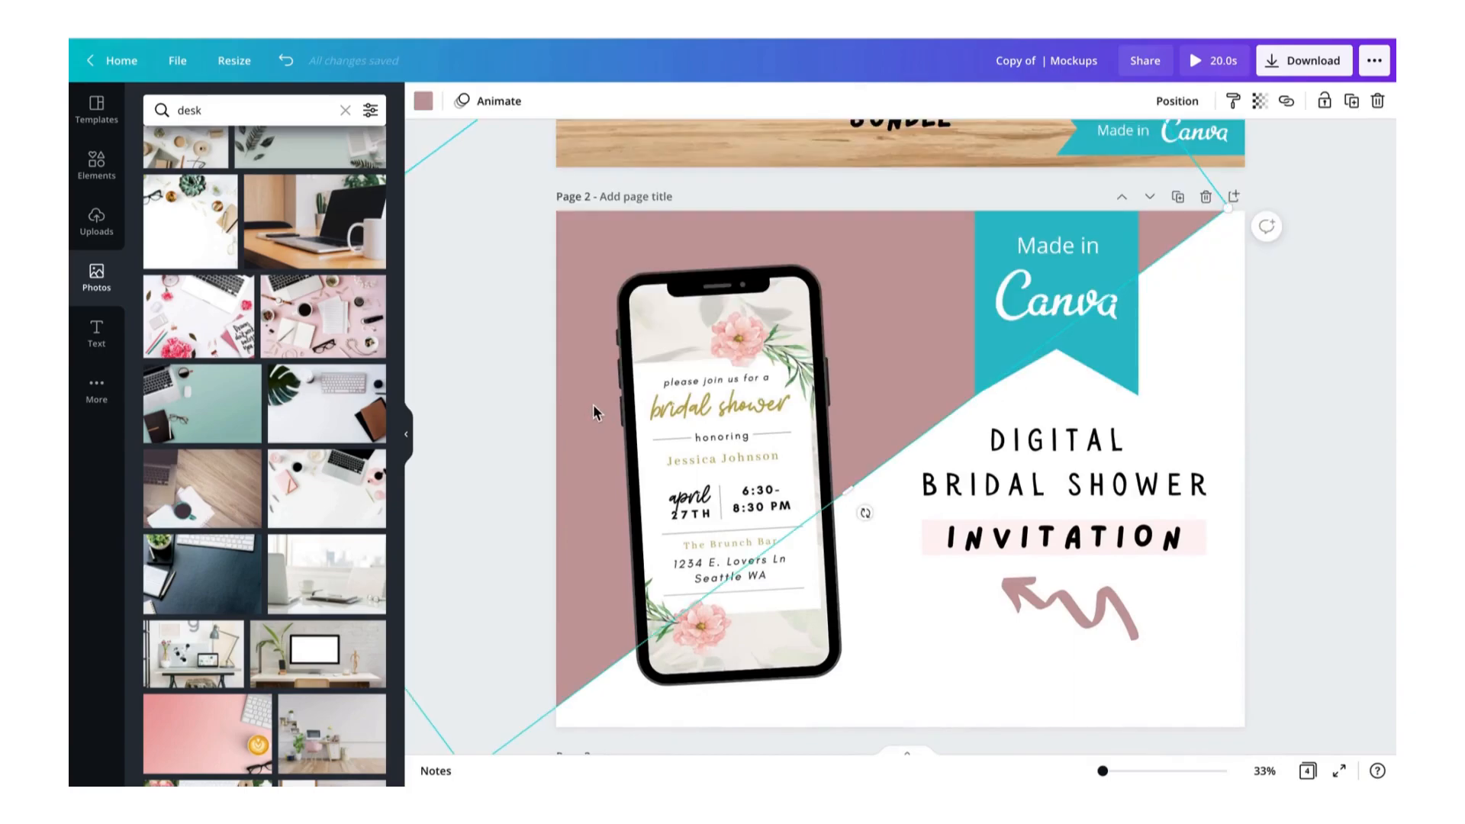
key(ctrl+c)
scroll(592, 404, down, 13)
click(661, 407)
key(ctrl+v)
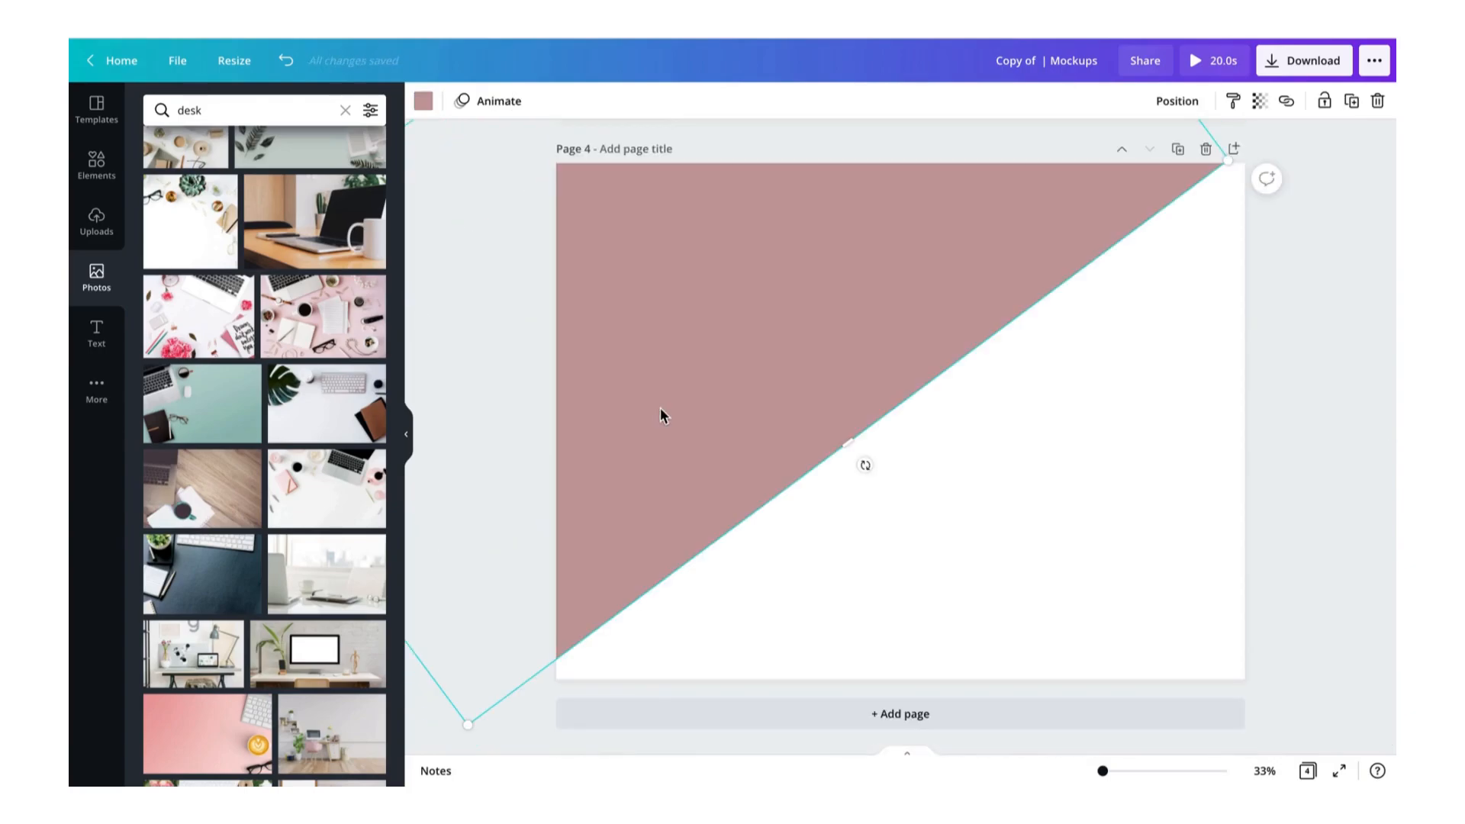
click(1184, 114)
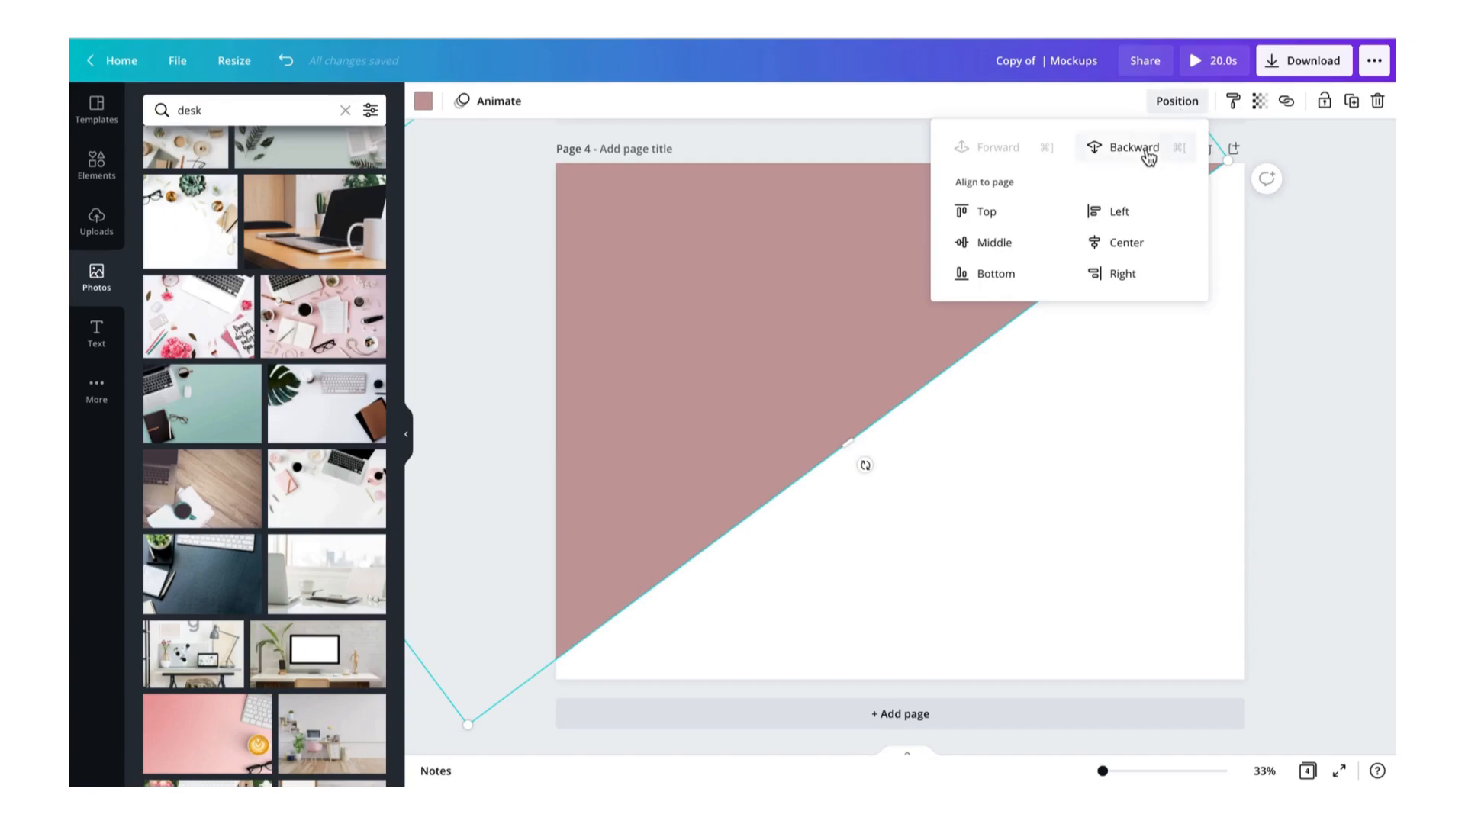
click(1146, 150)
click(1161, 521)
click(729, 412)
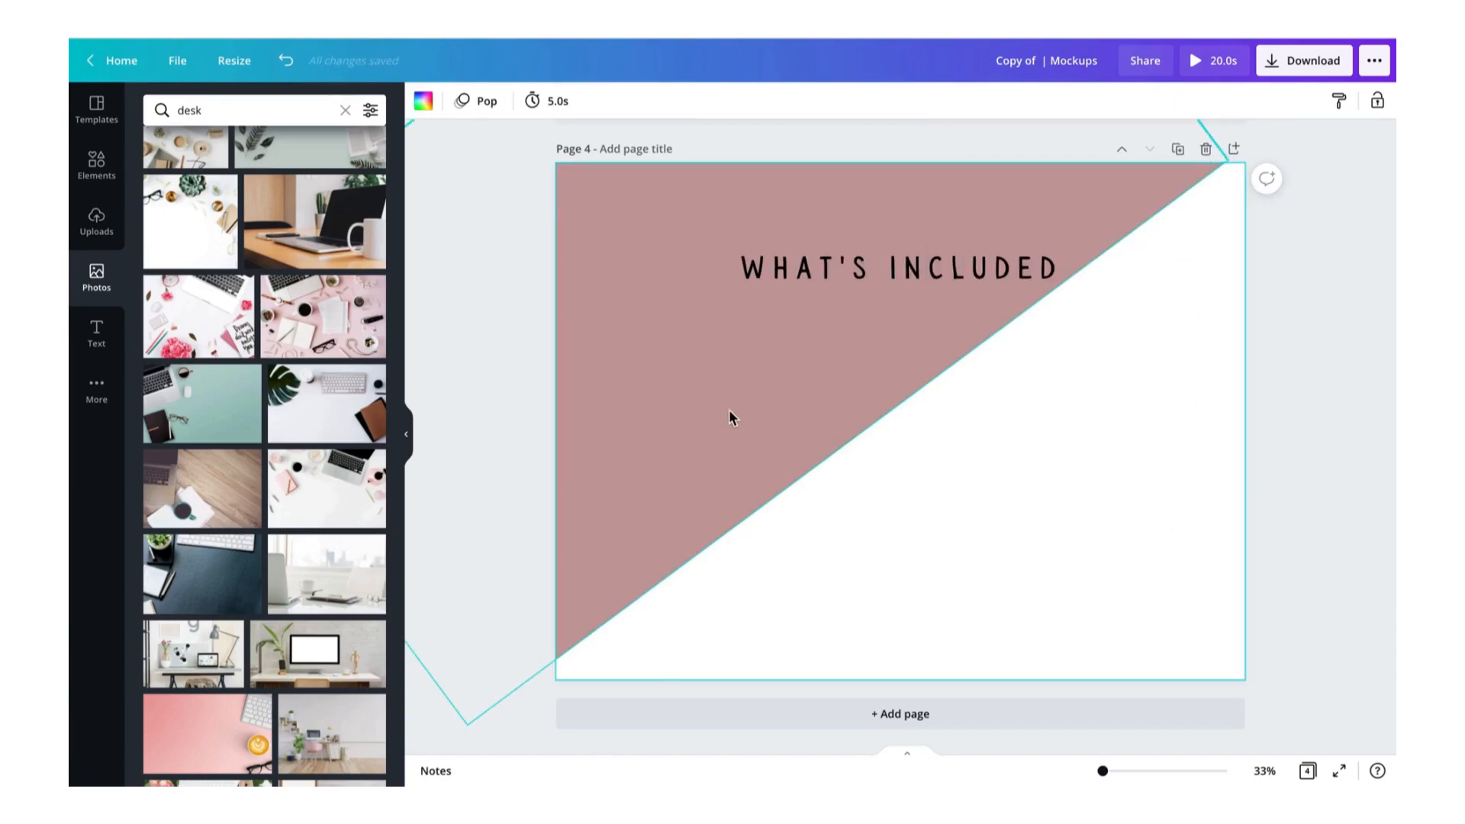
key(Delete)
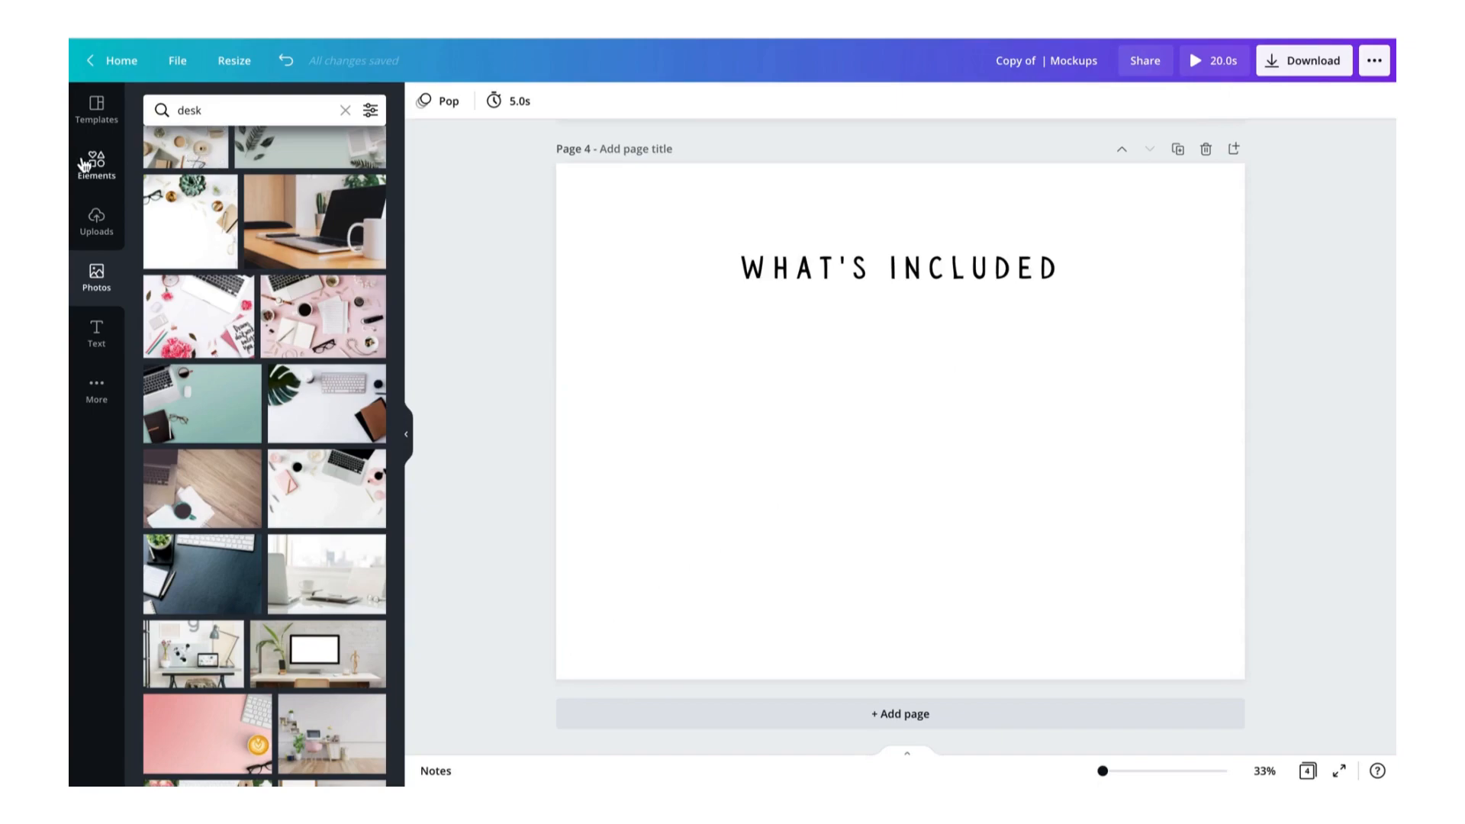
Copy page 3's numbered list beneath the "WHAT'S INCLUDED" heading and shift both texts down together.
scroll(873, 368, up, 5)
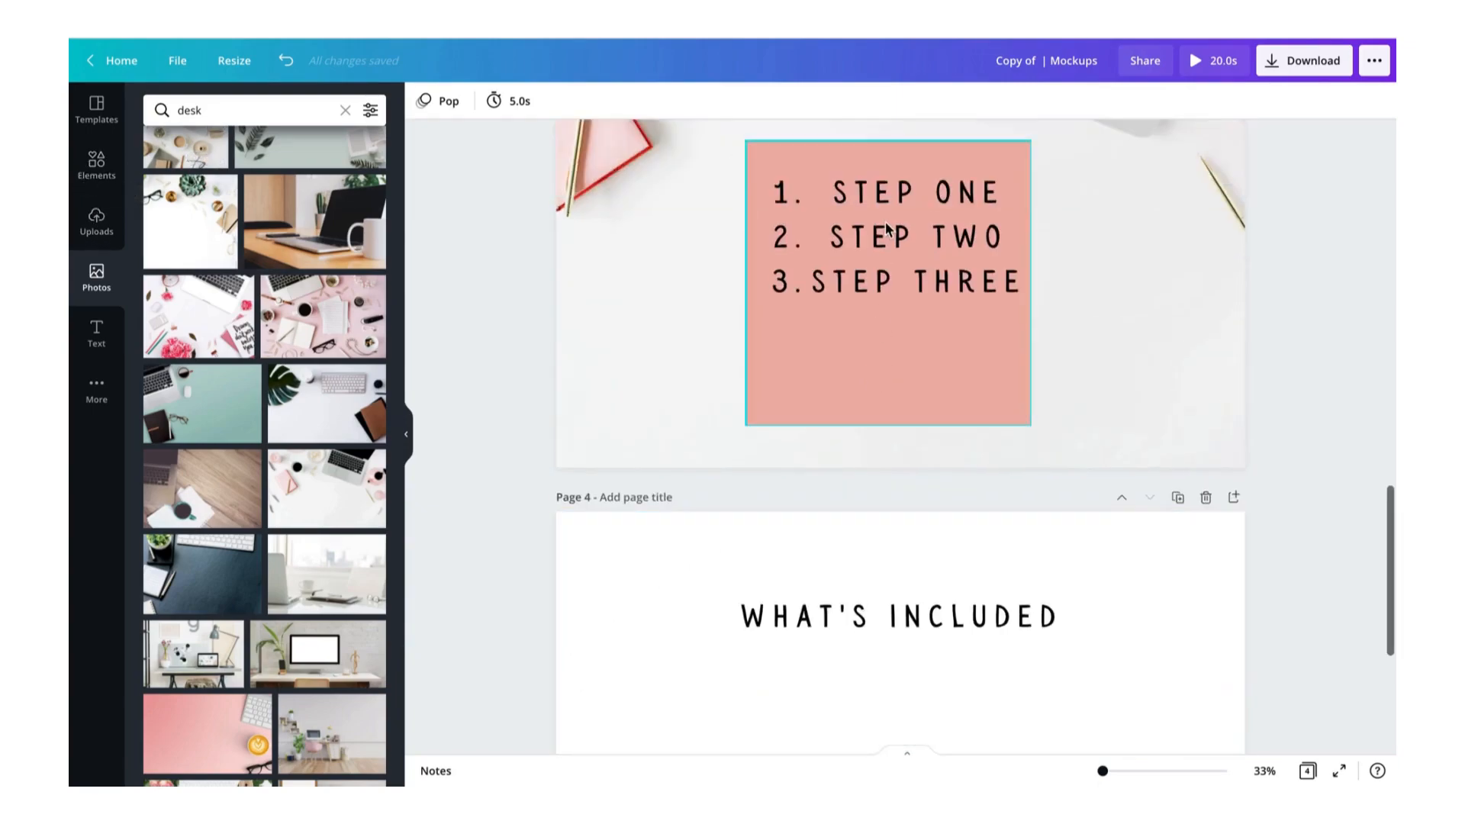
click(885, 229)
key(ctrl+c)
scroll(887, 343, down, 4)
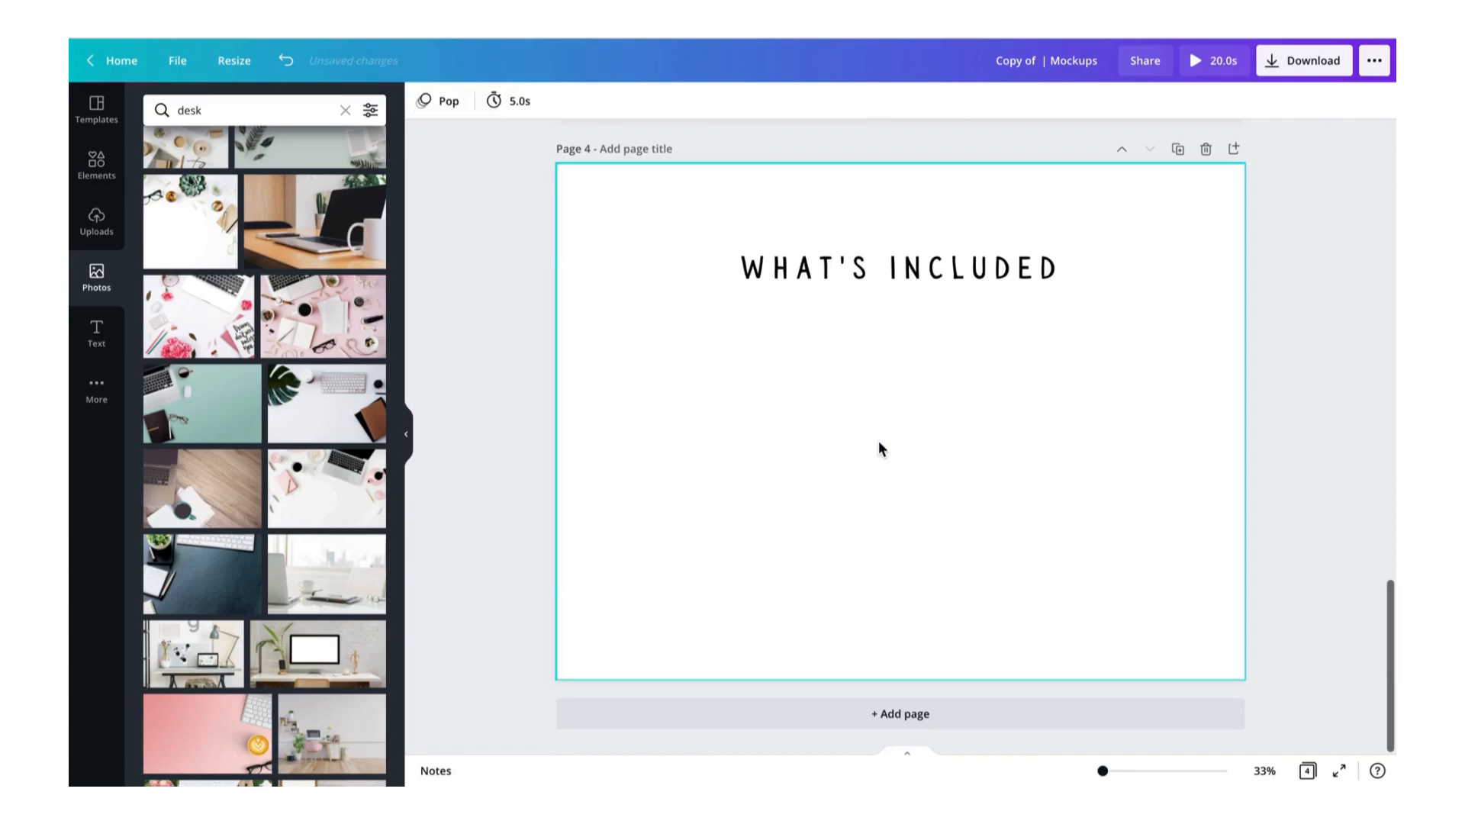
key(ctrl+v)
mouse_move(892, 431)
mouse_down()
mouse_move(877, 421)
mouse_move(901, 426)
mouse_up()
click(964, 568)
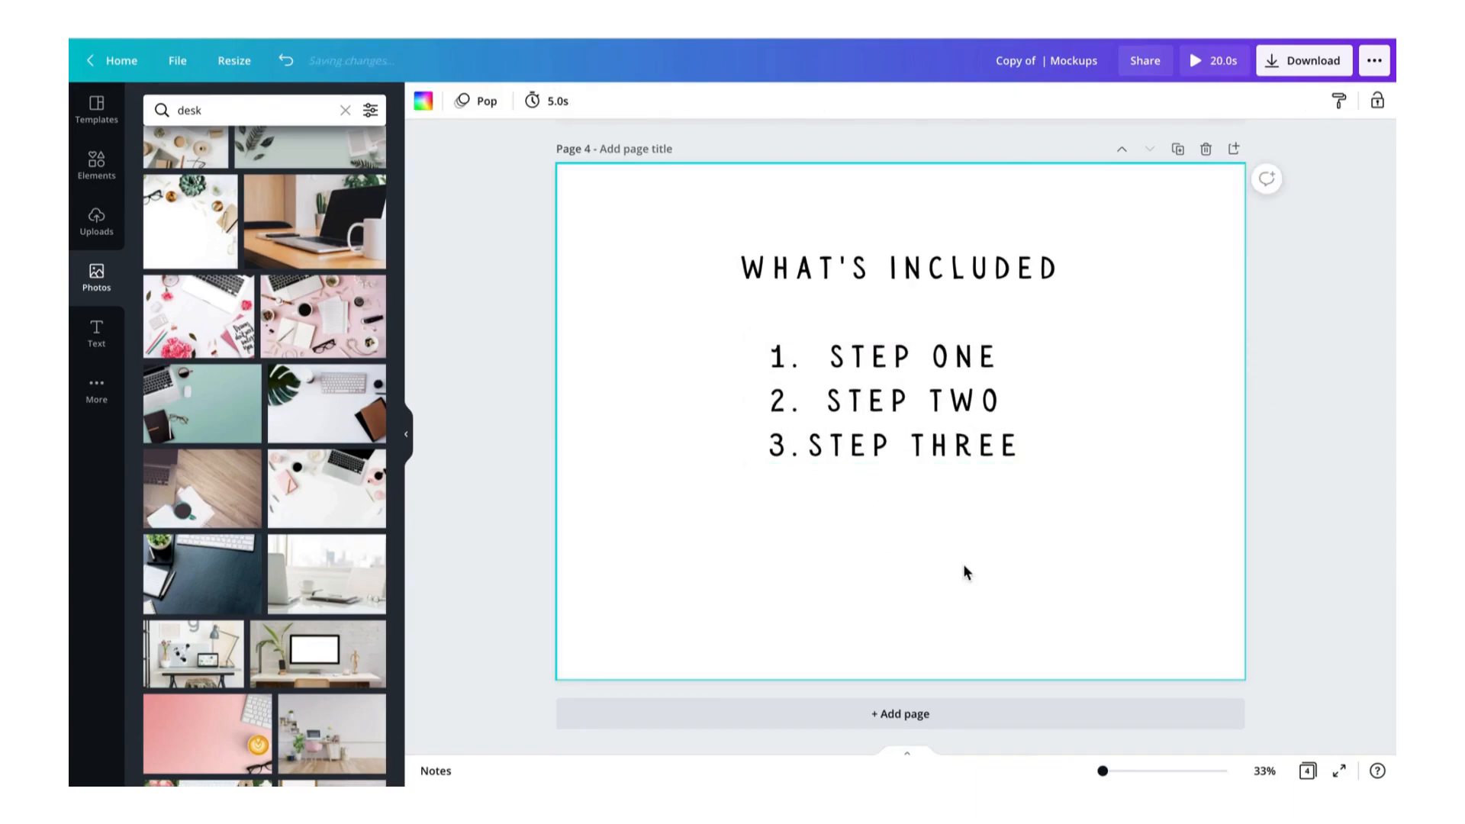
drag(963, 566, 925, 306)
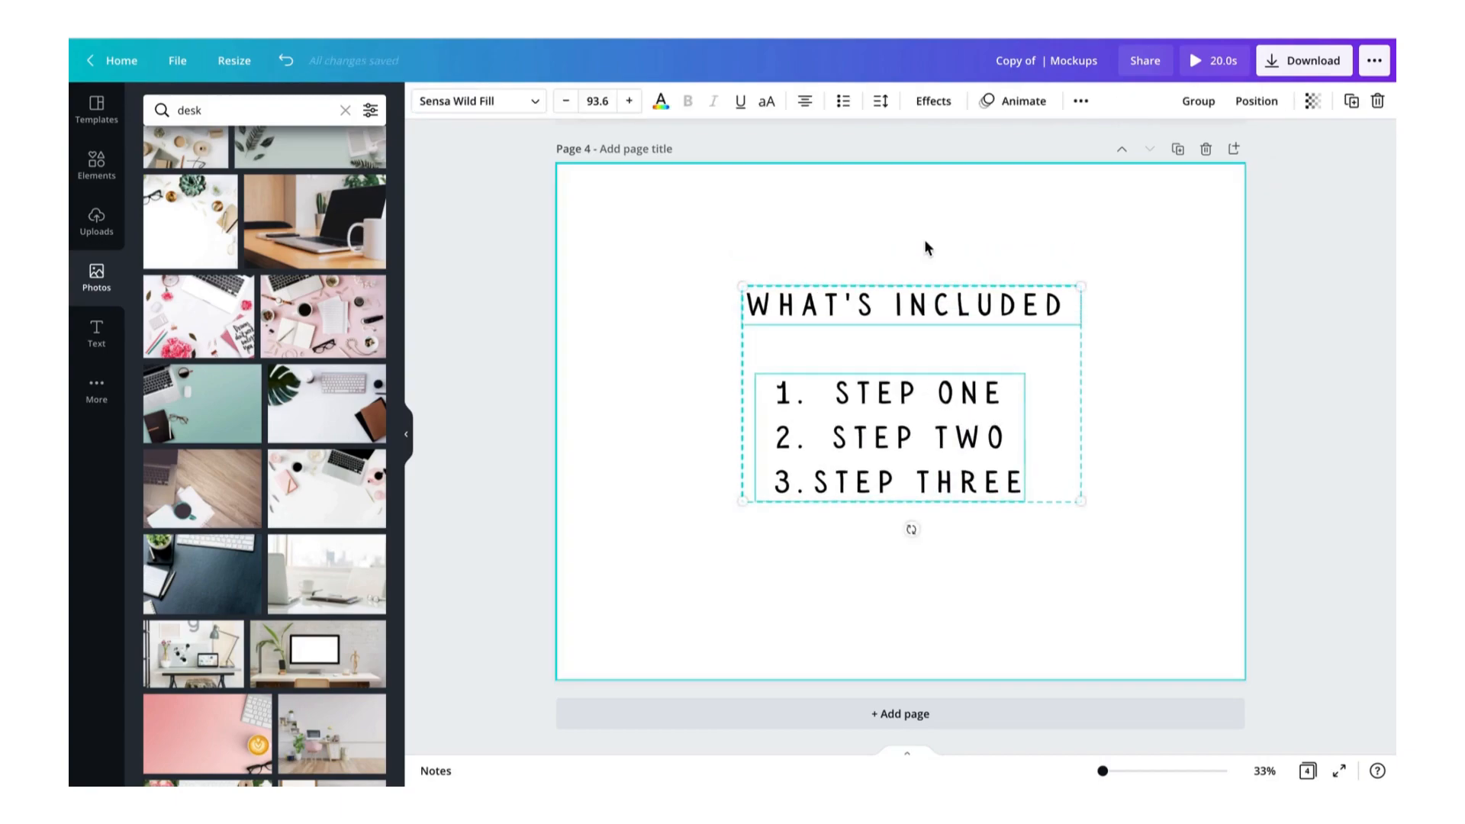
click(923, 240)
Set the light wooden desk photo with keyboard, yellow notebook and coffee cup as page 4's background.
scroll(323, 517, down, 5)
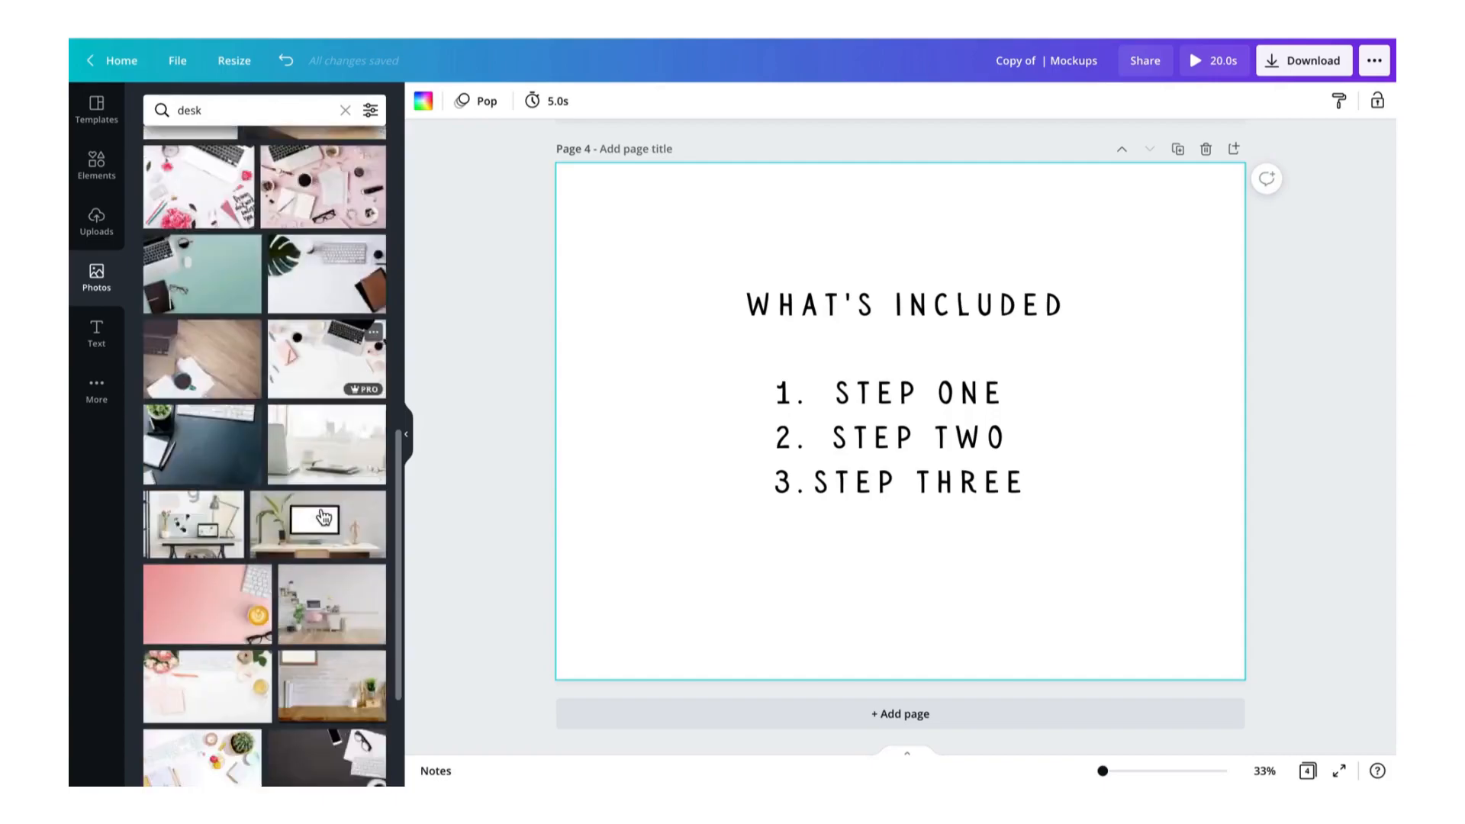
drag(214, 425, 568, 404)
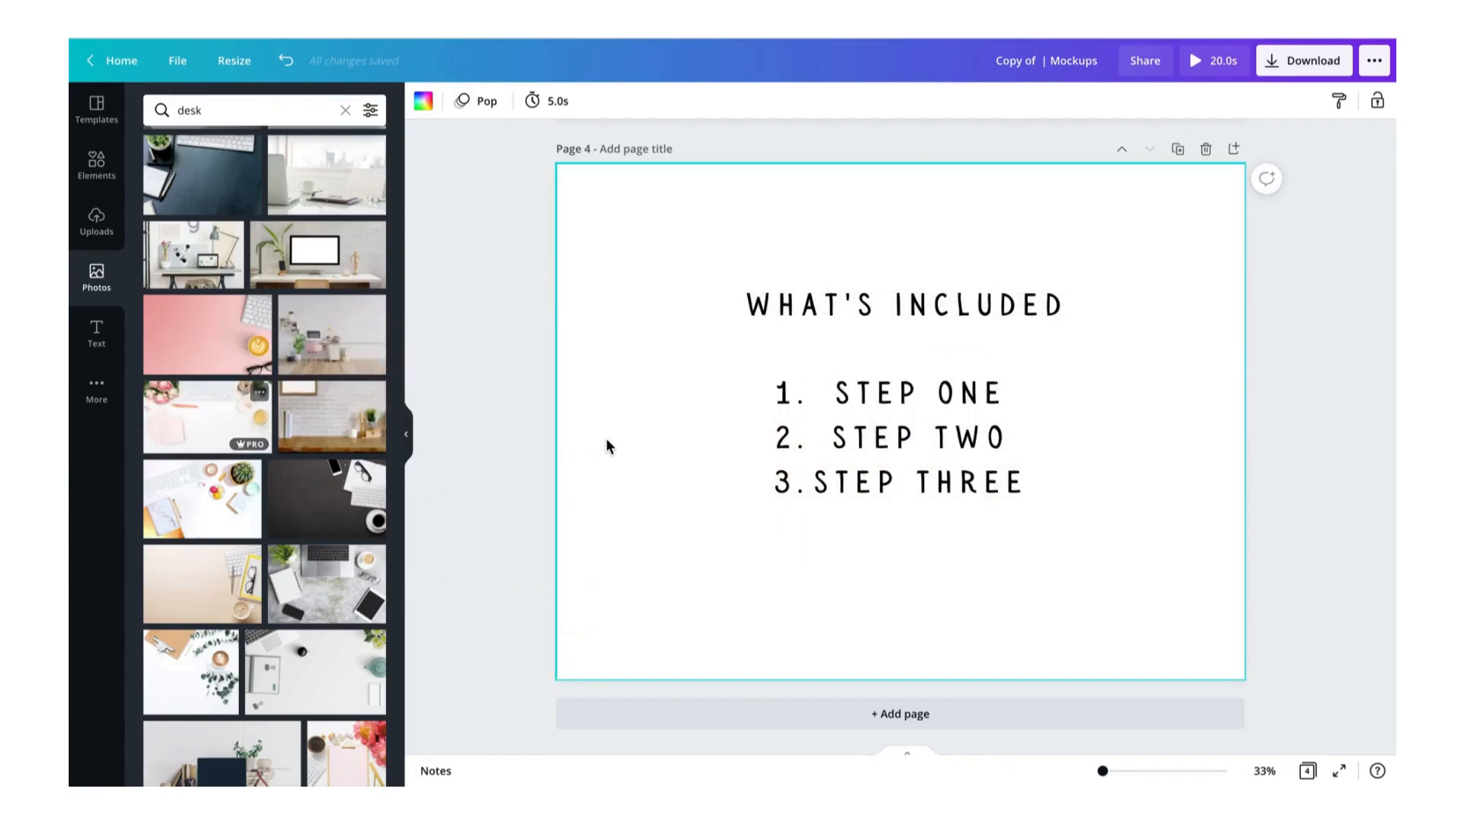
drag(202, 584, 578, 421)
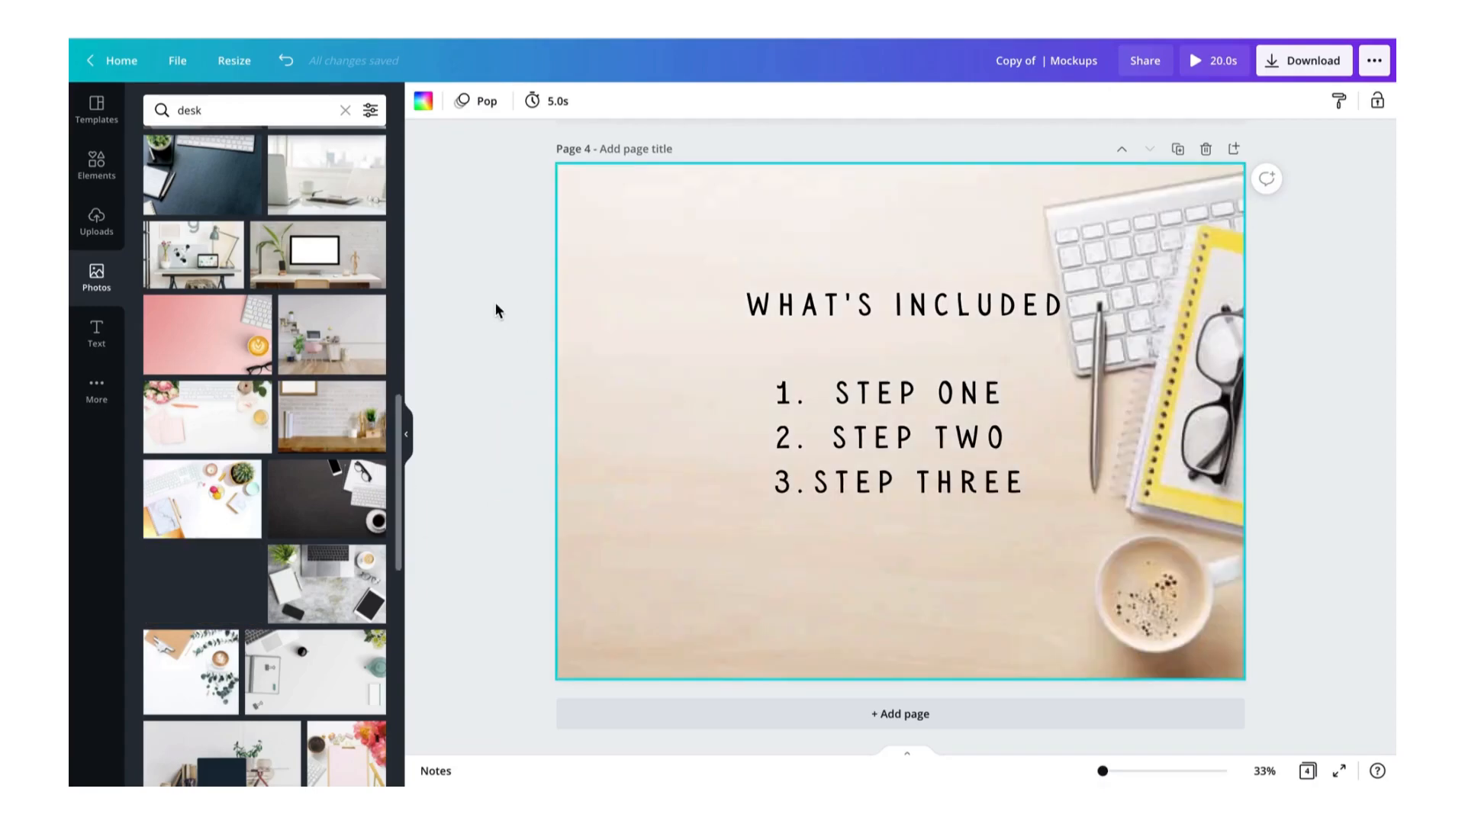
Move page 4's heading and numbered list left, clear of the keyboard, and enlarge them together to font size 100.
drag(615, 242, 917, 495)
drag(939, 424, 822, 440)
drag(995, 544, 991, 539)
click(952, 464)
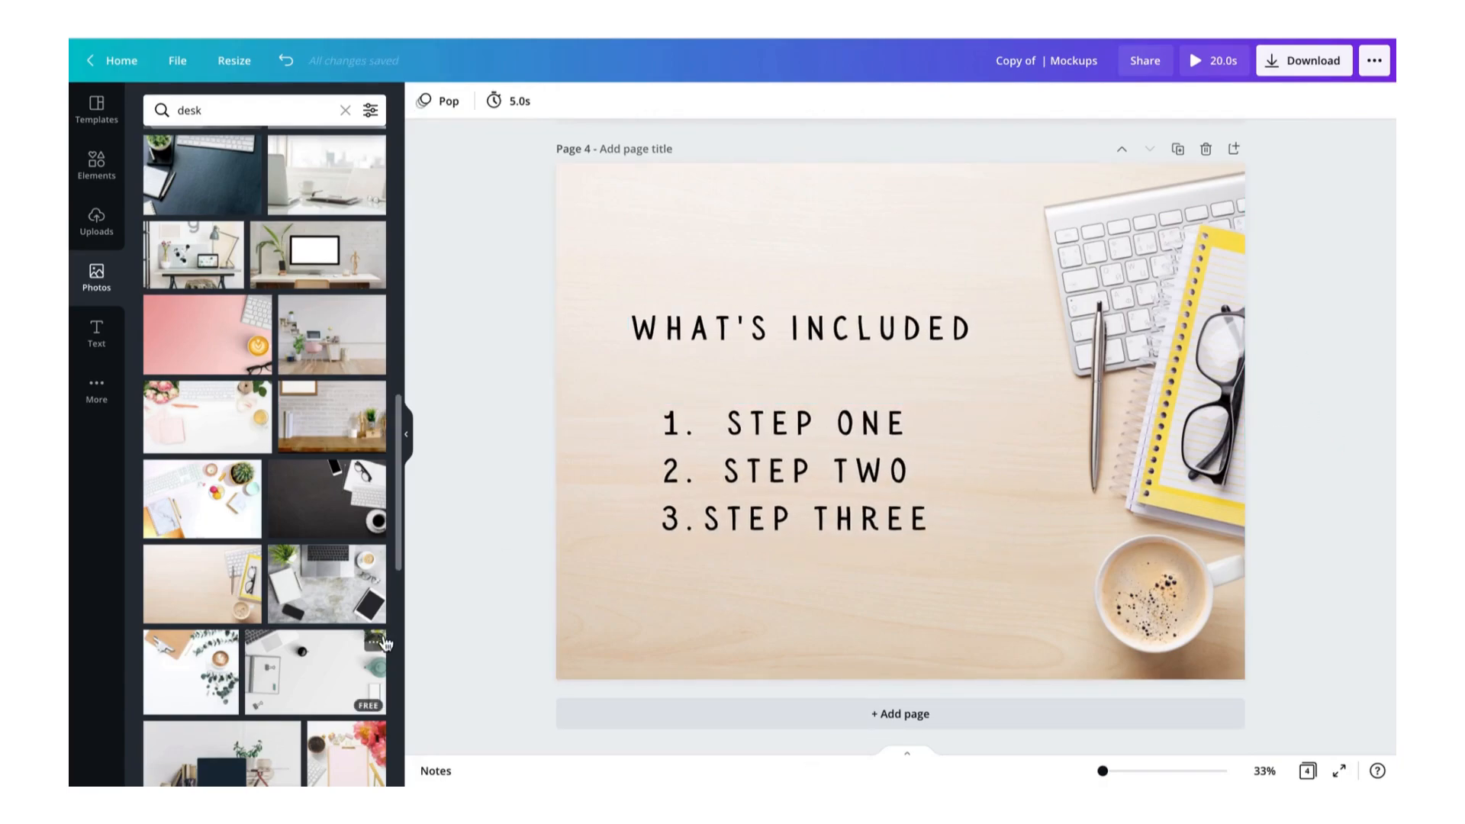
Replace page 4's background with the white desk photo showing pink roses, a keyboard and a pink envelope.
scroll(711, 519, up, 10)
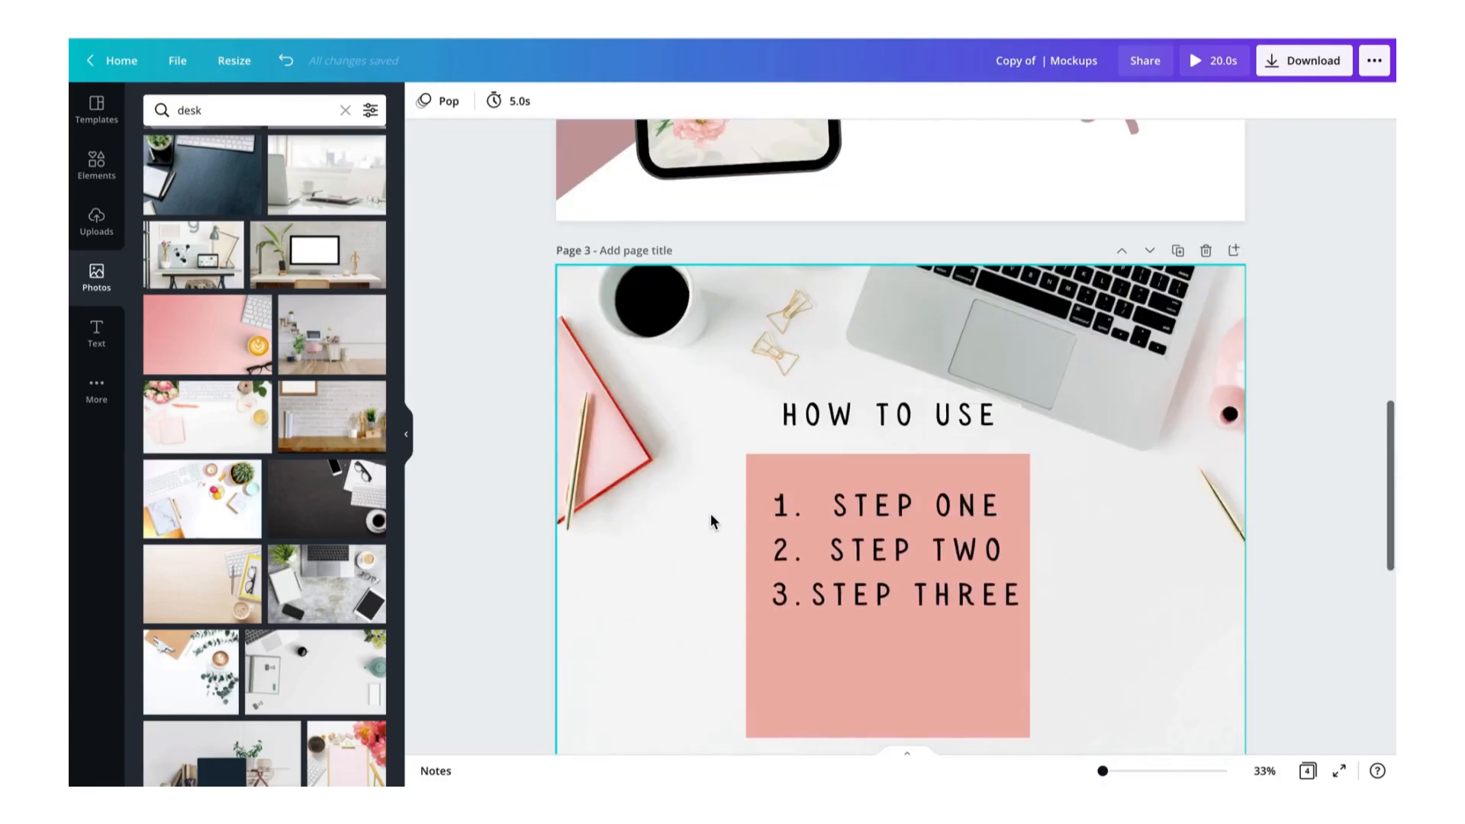
scroll(711, 519, down, 10)
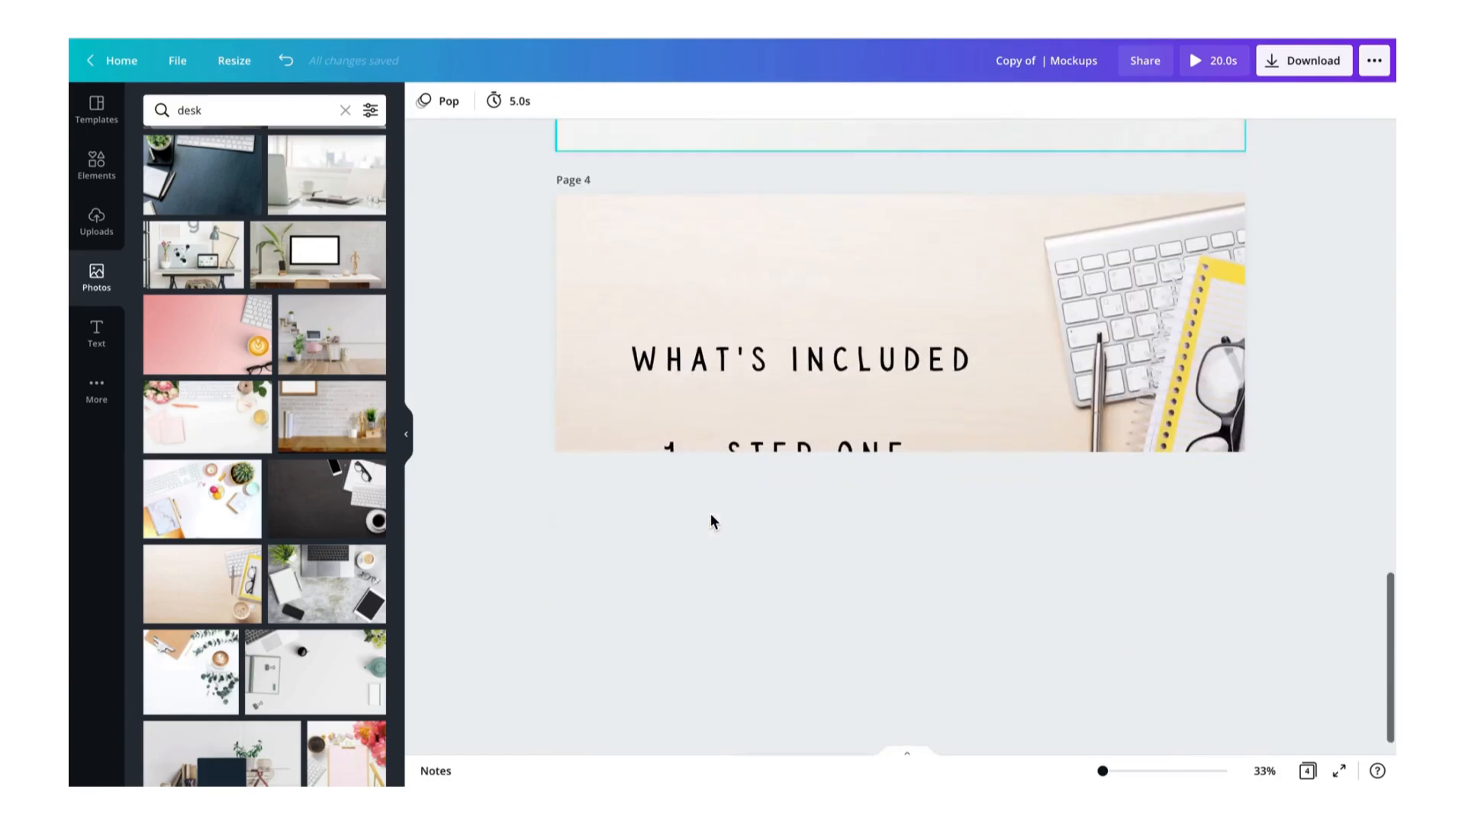
scroll(259, 576, down, 5)
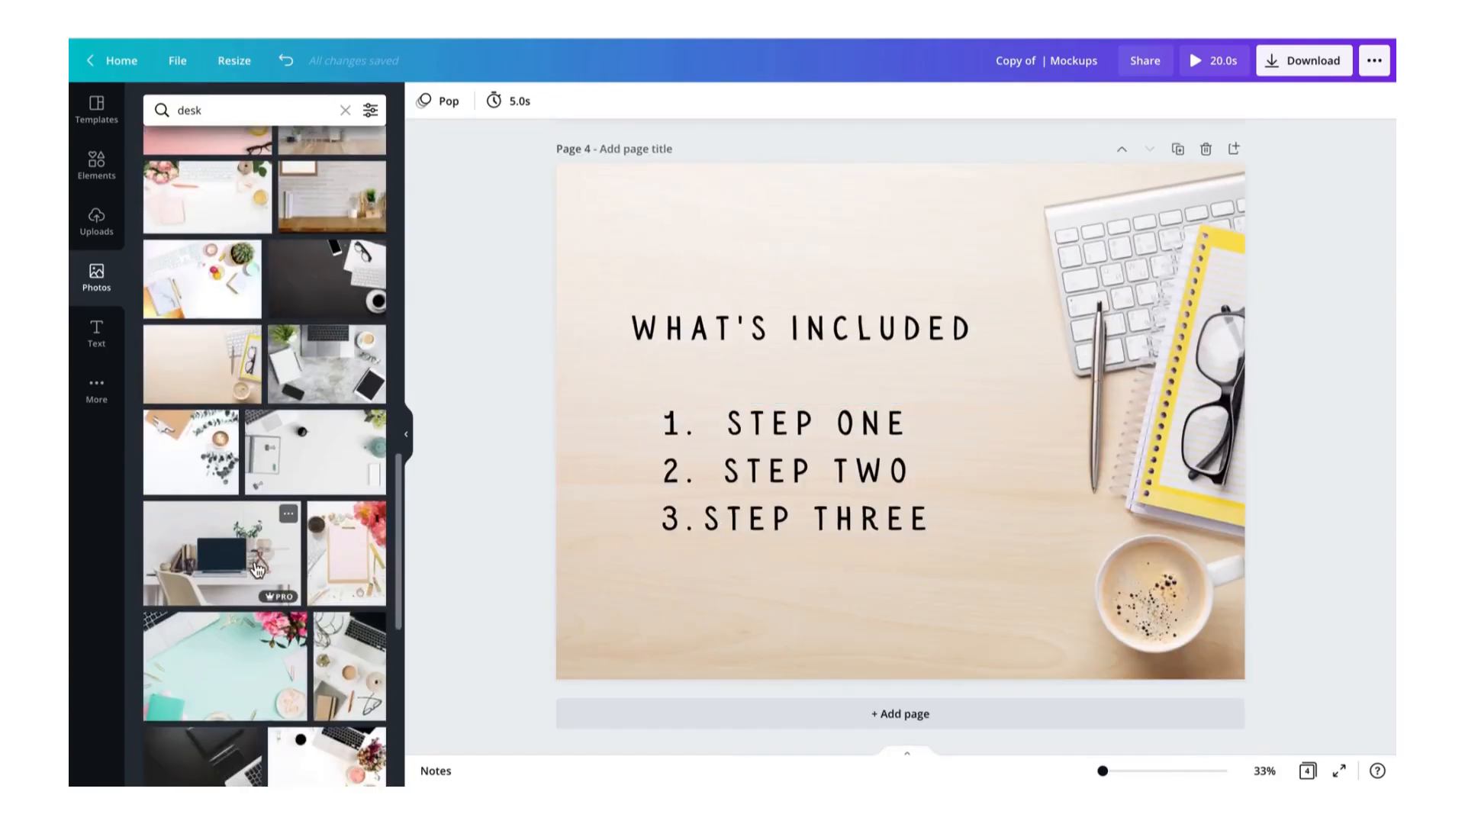
scroll(229, 267, up, 3)
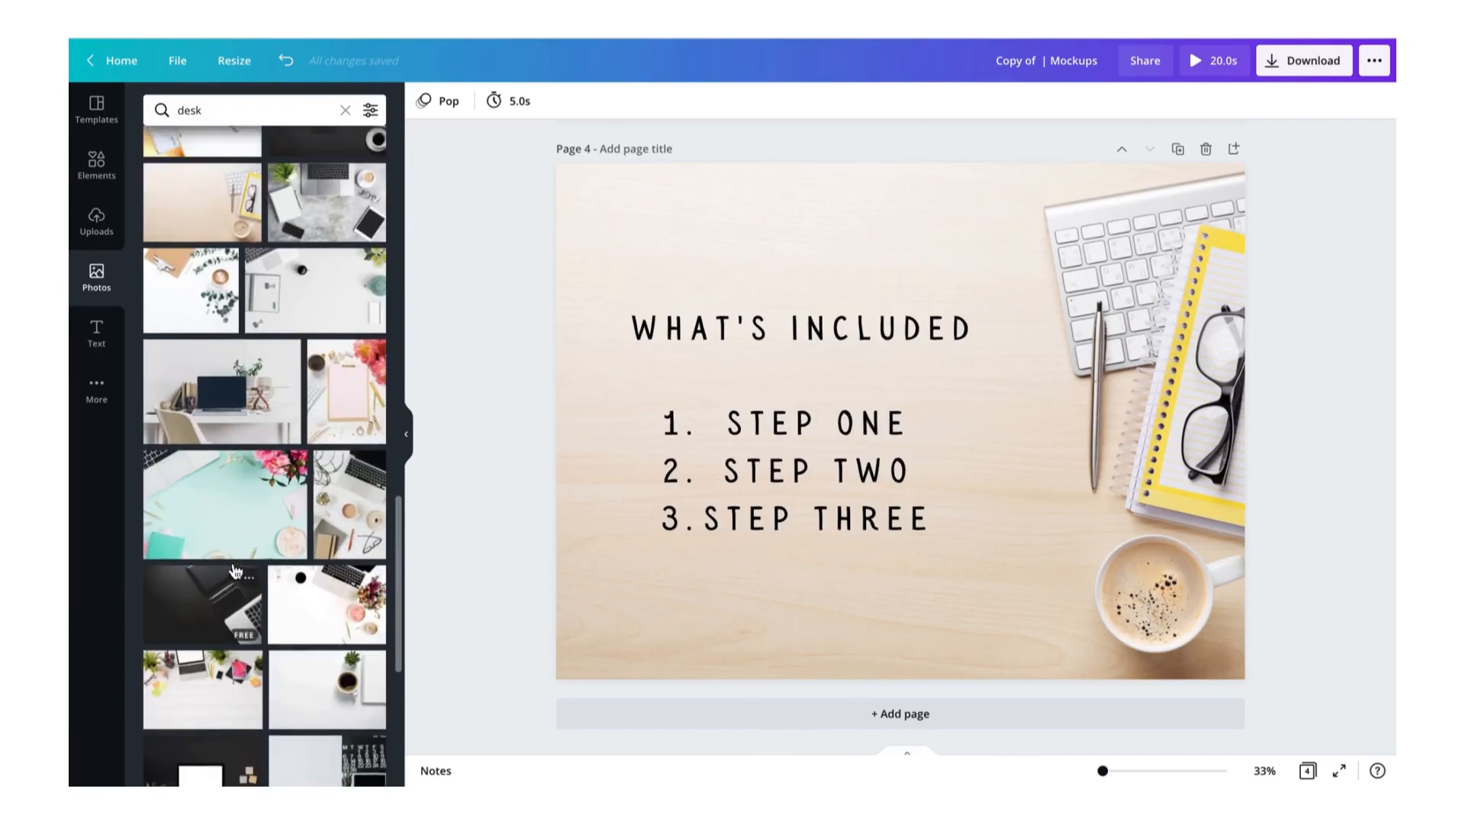
drag(198, 245, 560, 215)
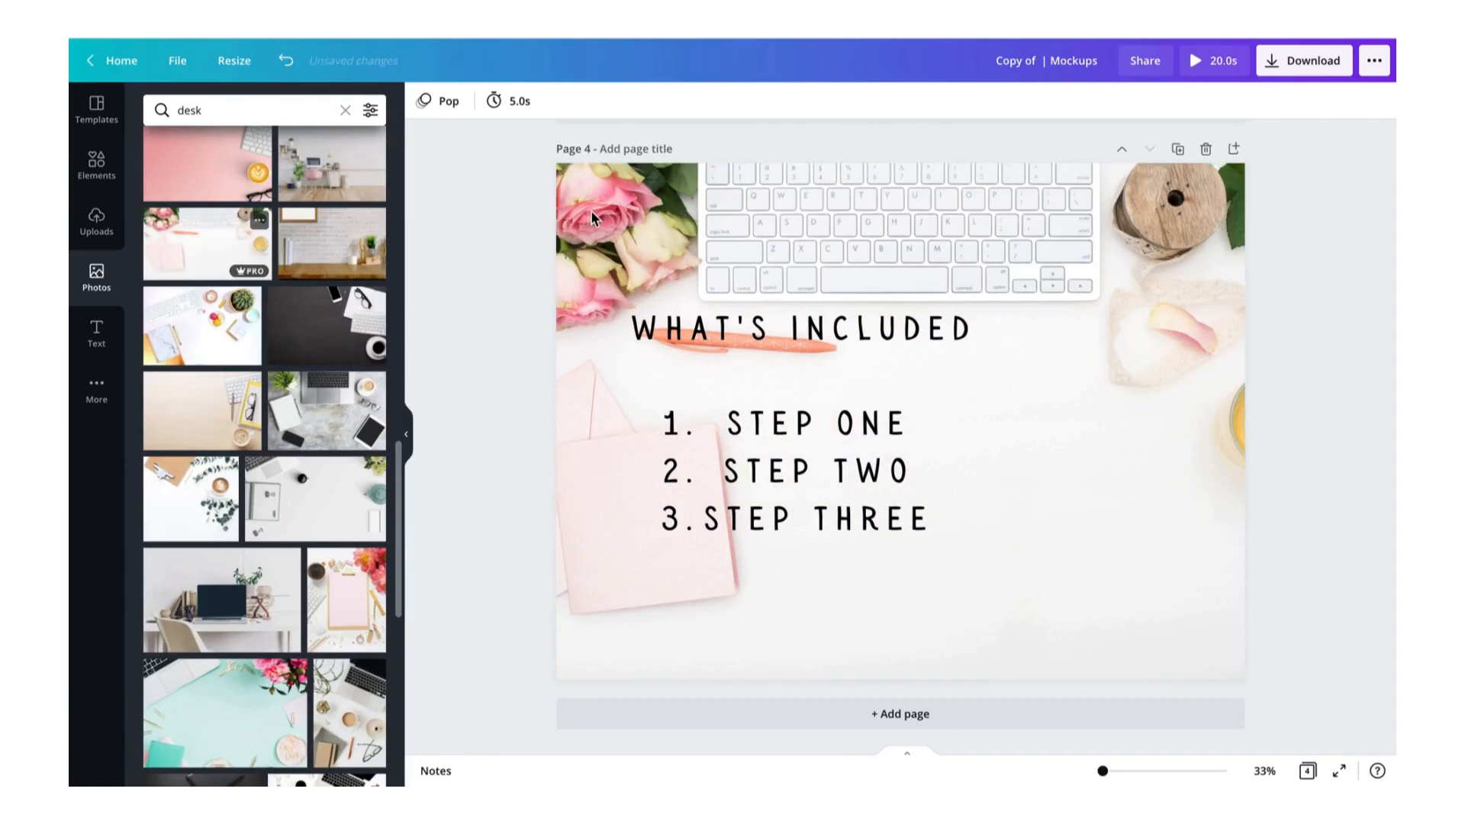
Enlarge page 4's background photo so the roses and keyboard are partly cropped by the page edges.
double_click(590, 209)
drag(438, 164, 298, 65)
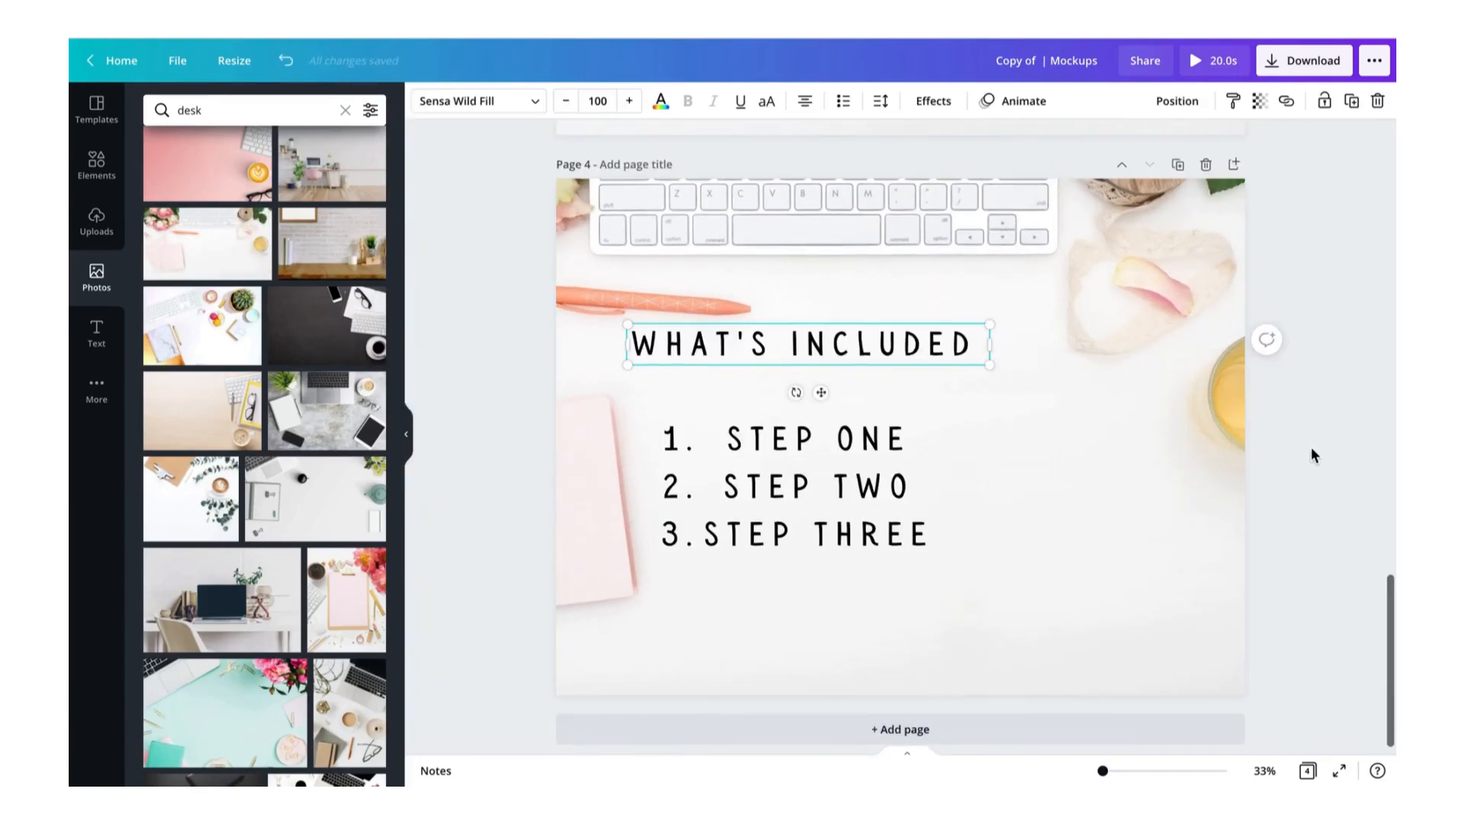
click(1314, 448)
Move page 4's heading and list to the empty centre of the photo and bring the list closer to the heading.
drag(914, 621, 925, 392)
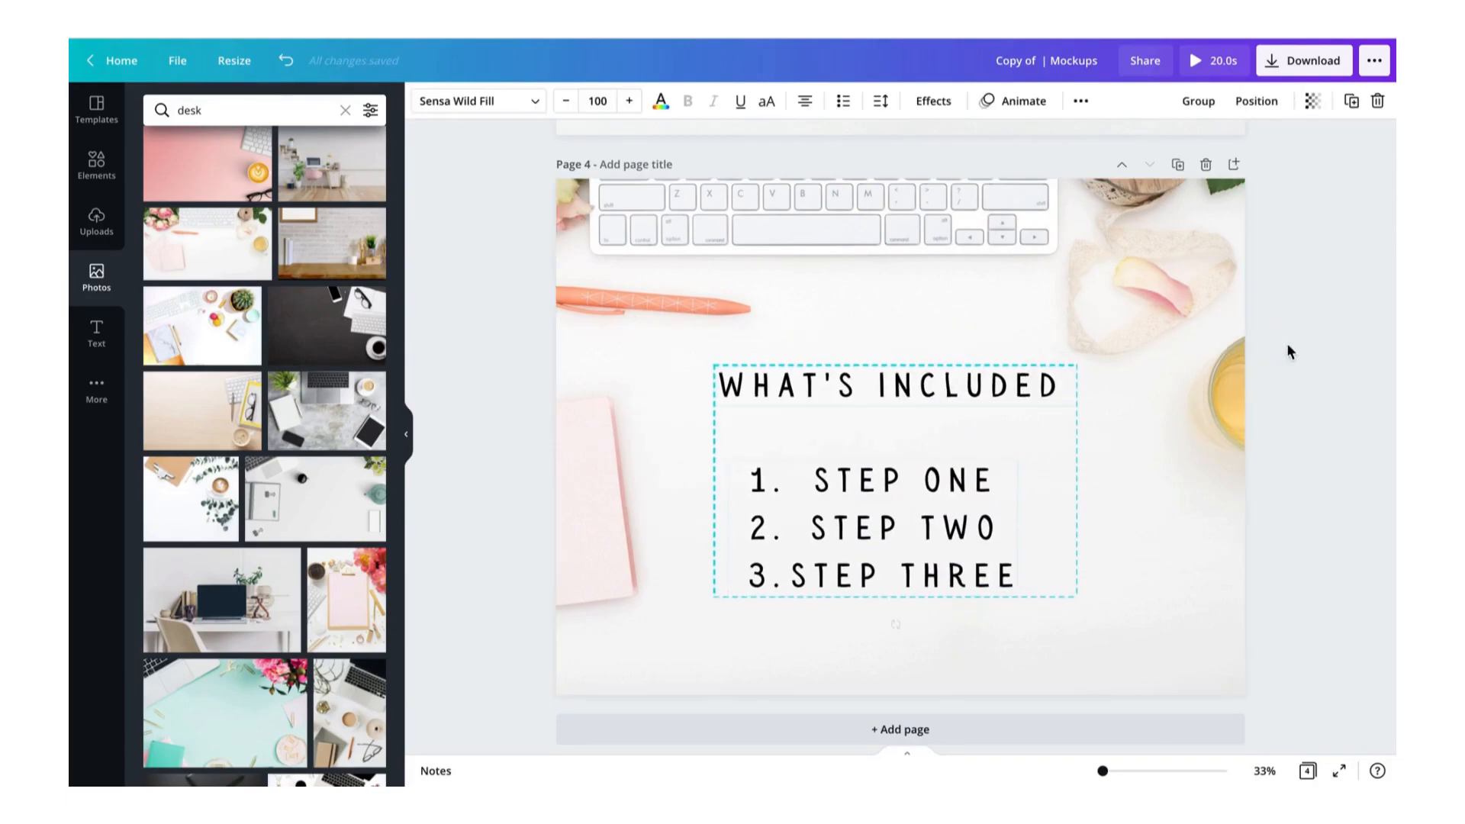
click(1311, 356)
click(863, 545)
drag(864, 545, 868, 521)
double_click(1115, 547)
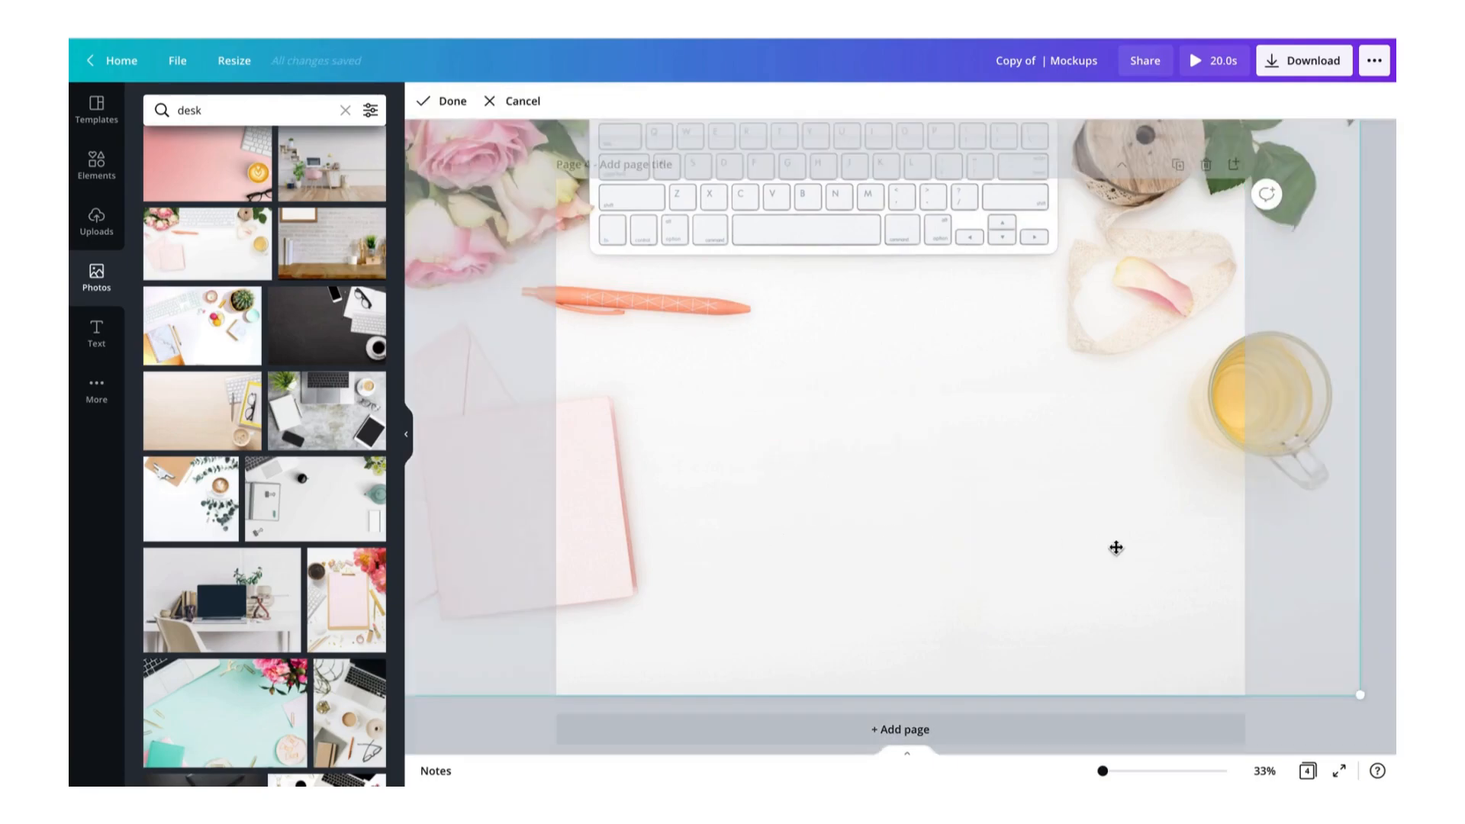
click(1294, 520)
click(1296, 521)
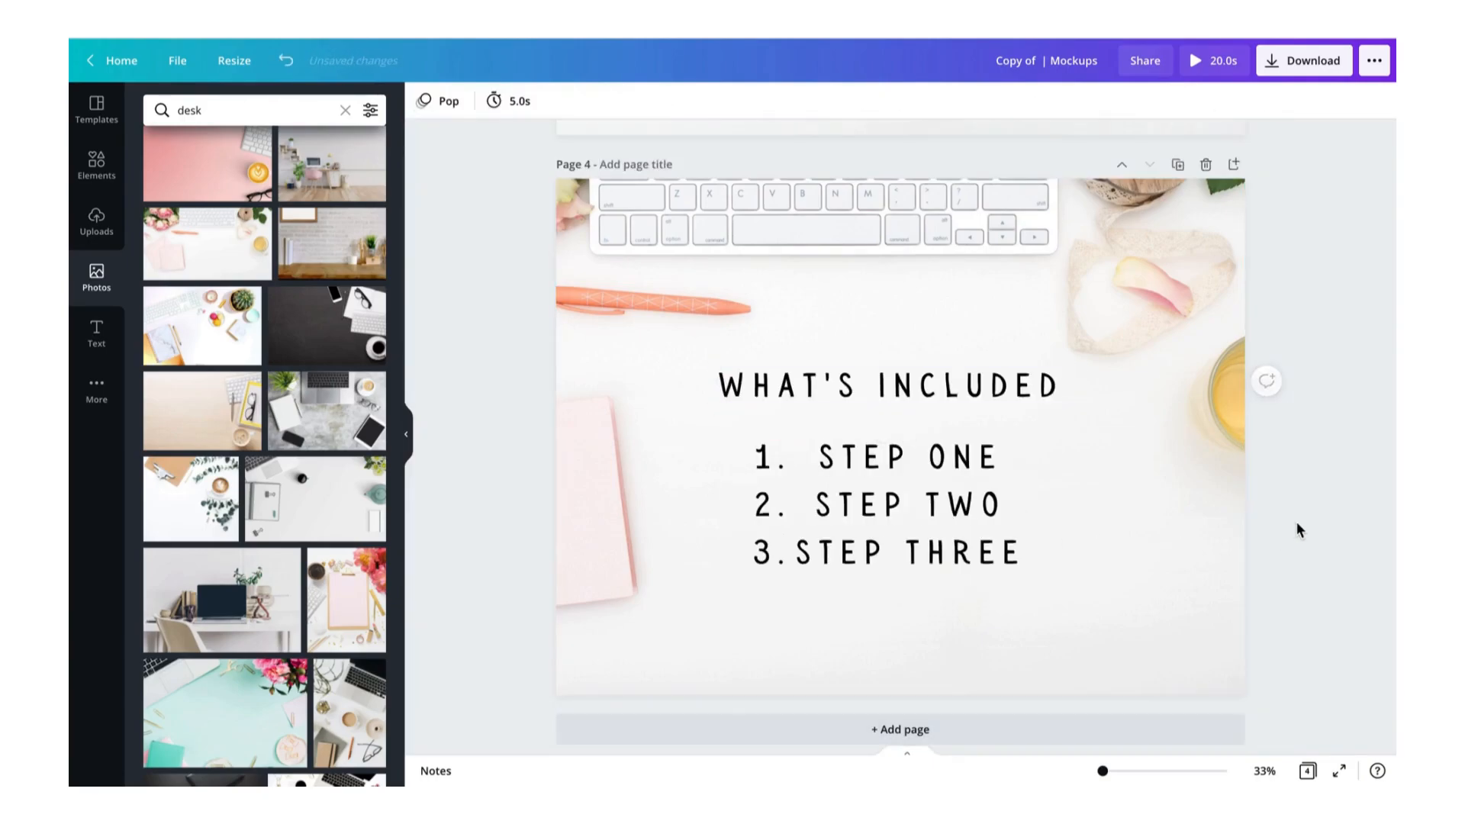